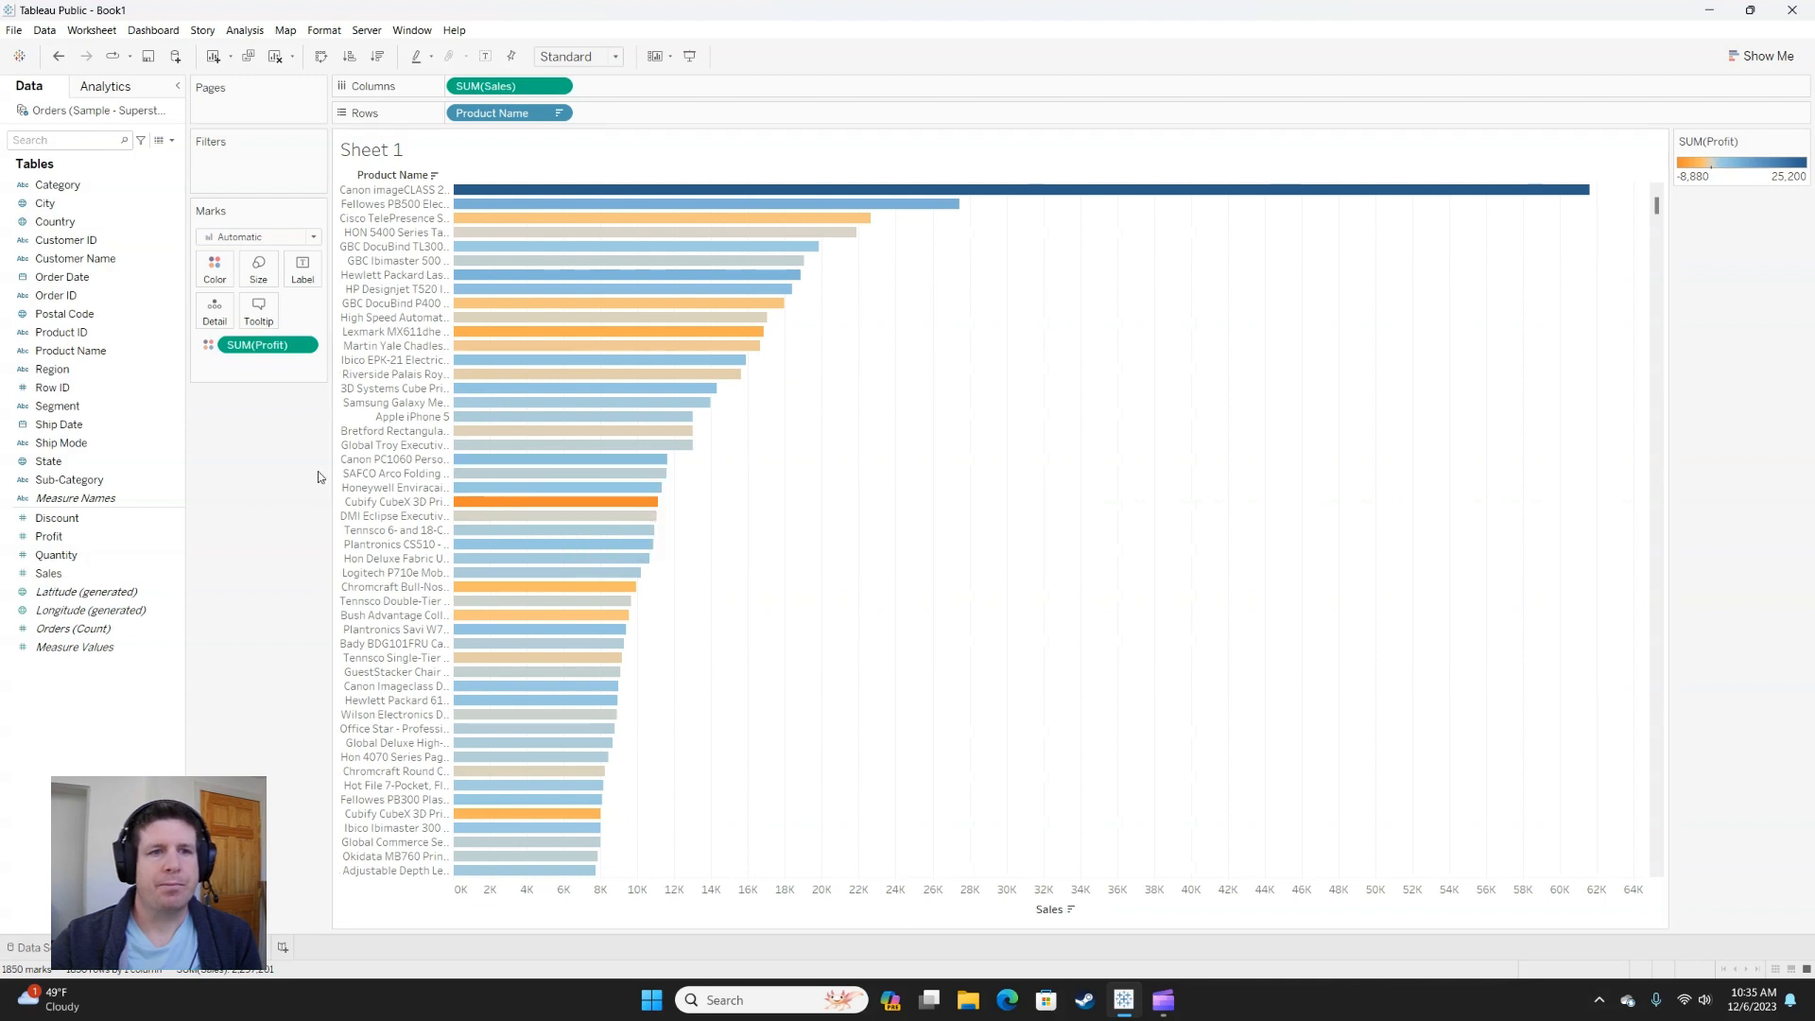
- Filter Product Name with a wildcard so that names contain "Eldon", and widen the chart's product name column
click(101, 351)
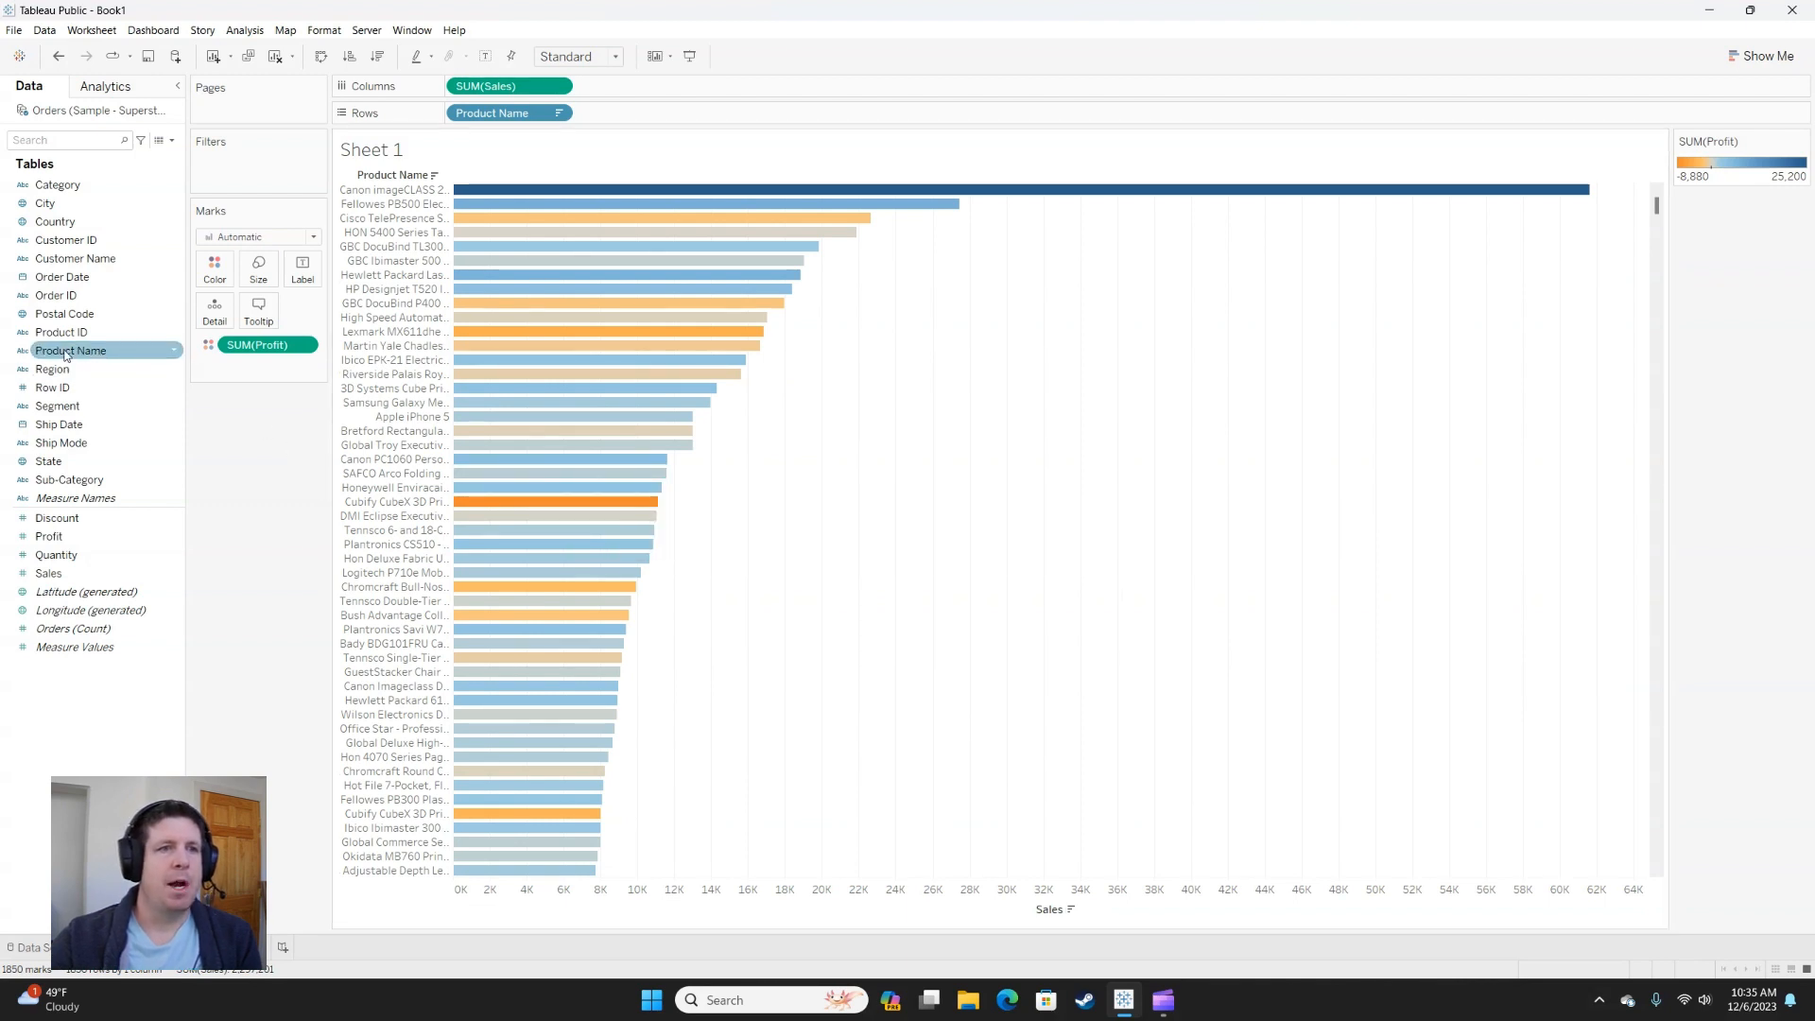
drag(62, 355, 236, 167)
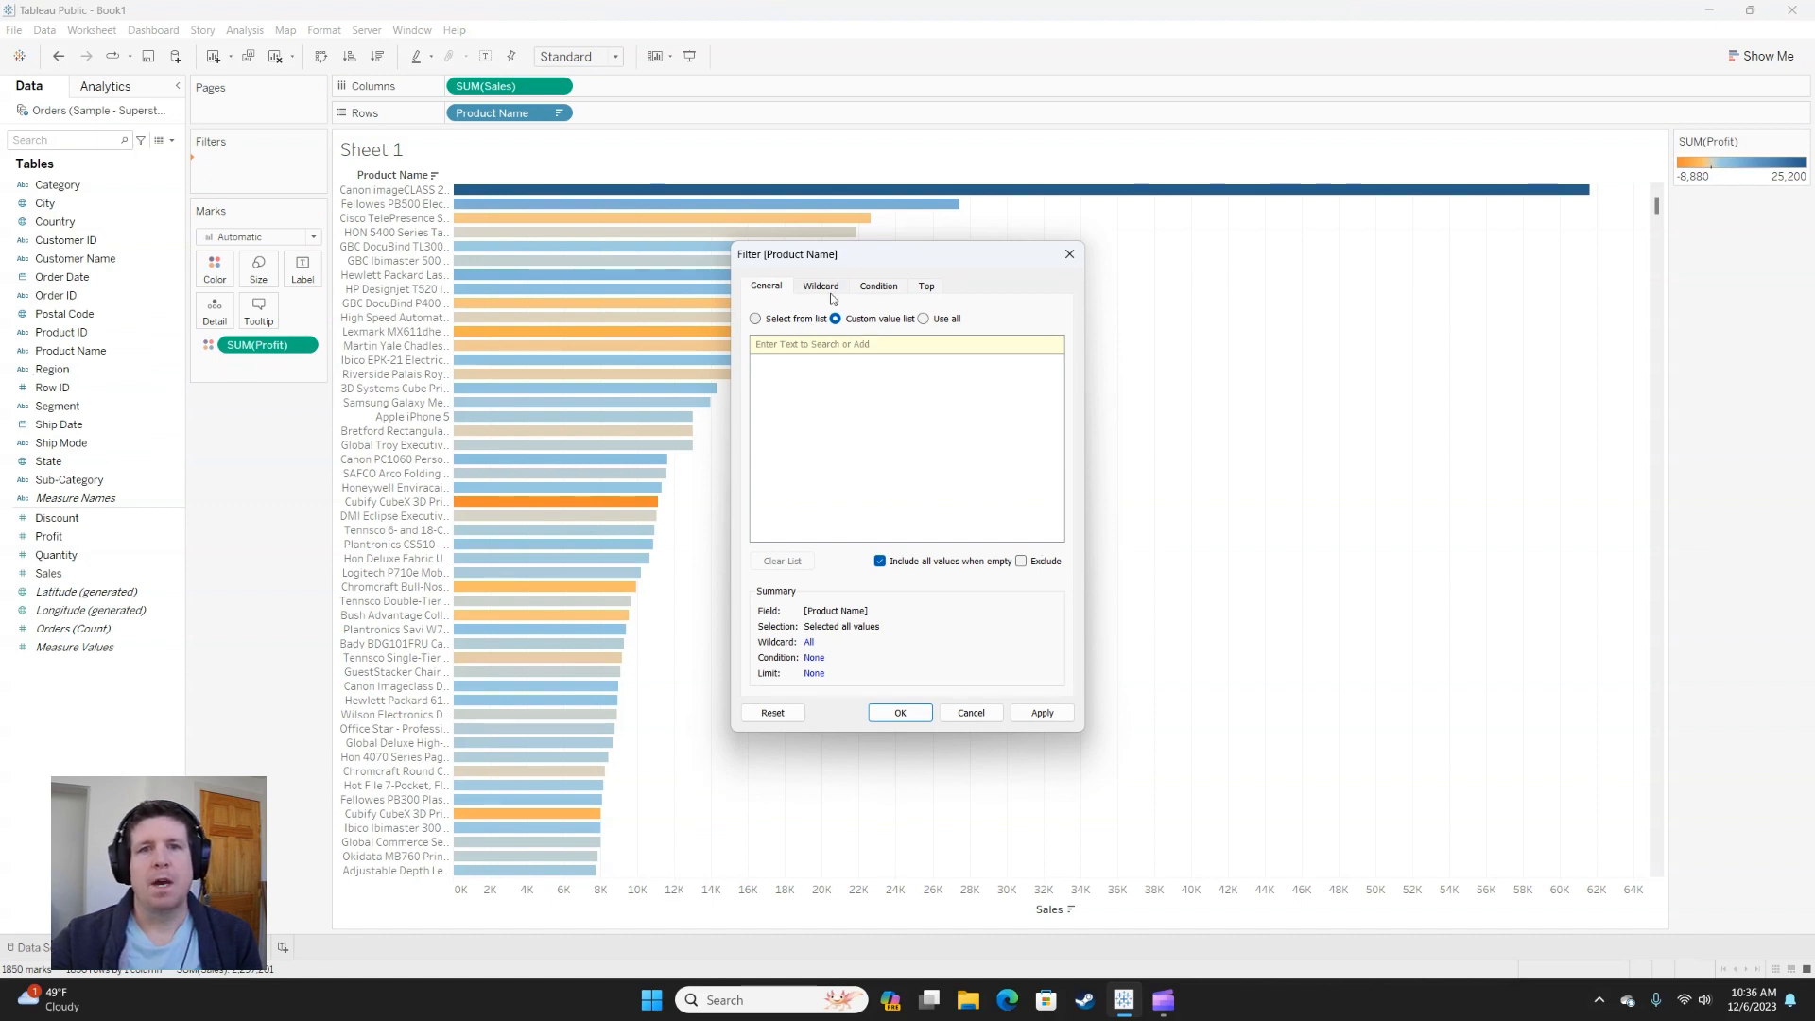
click(777, 320)
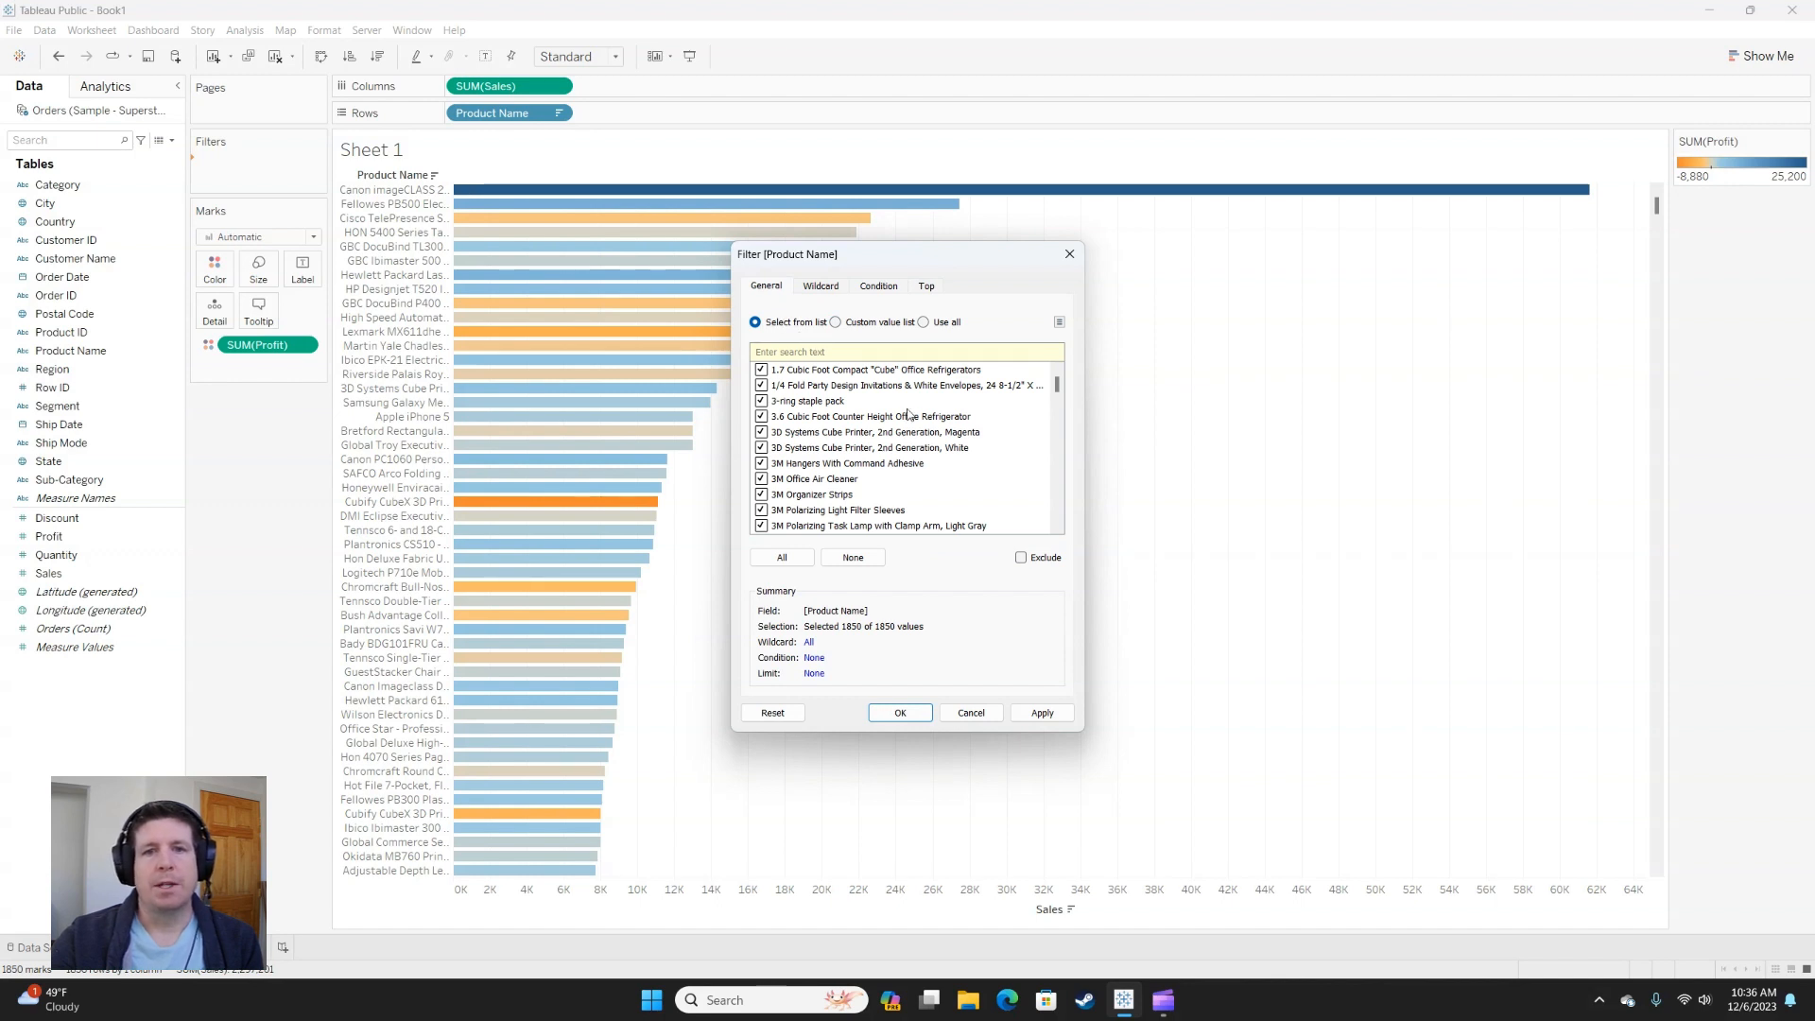
click(818, 286)
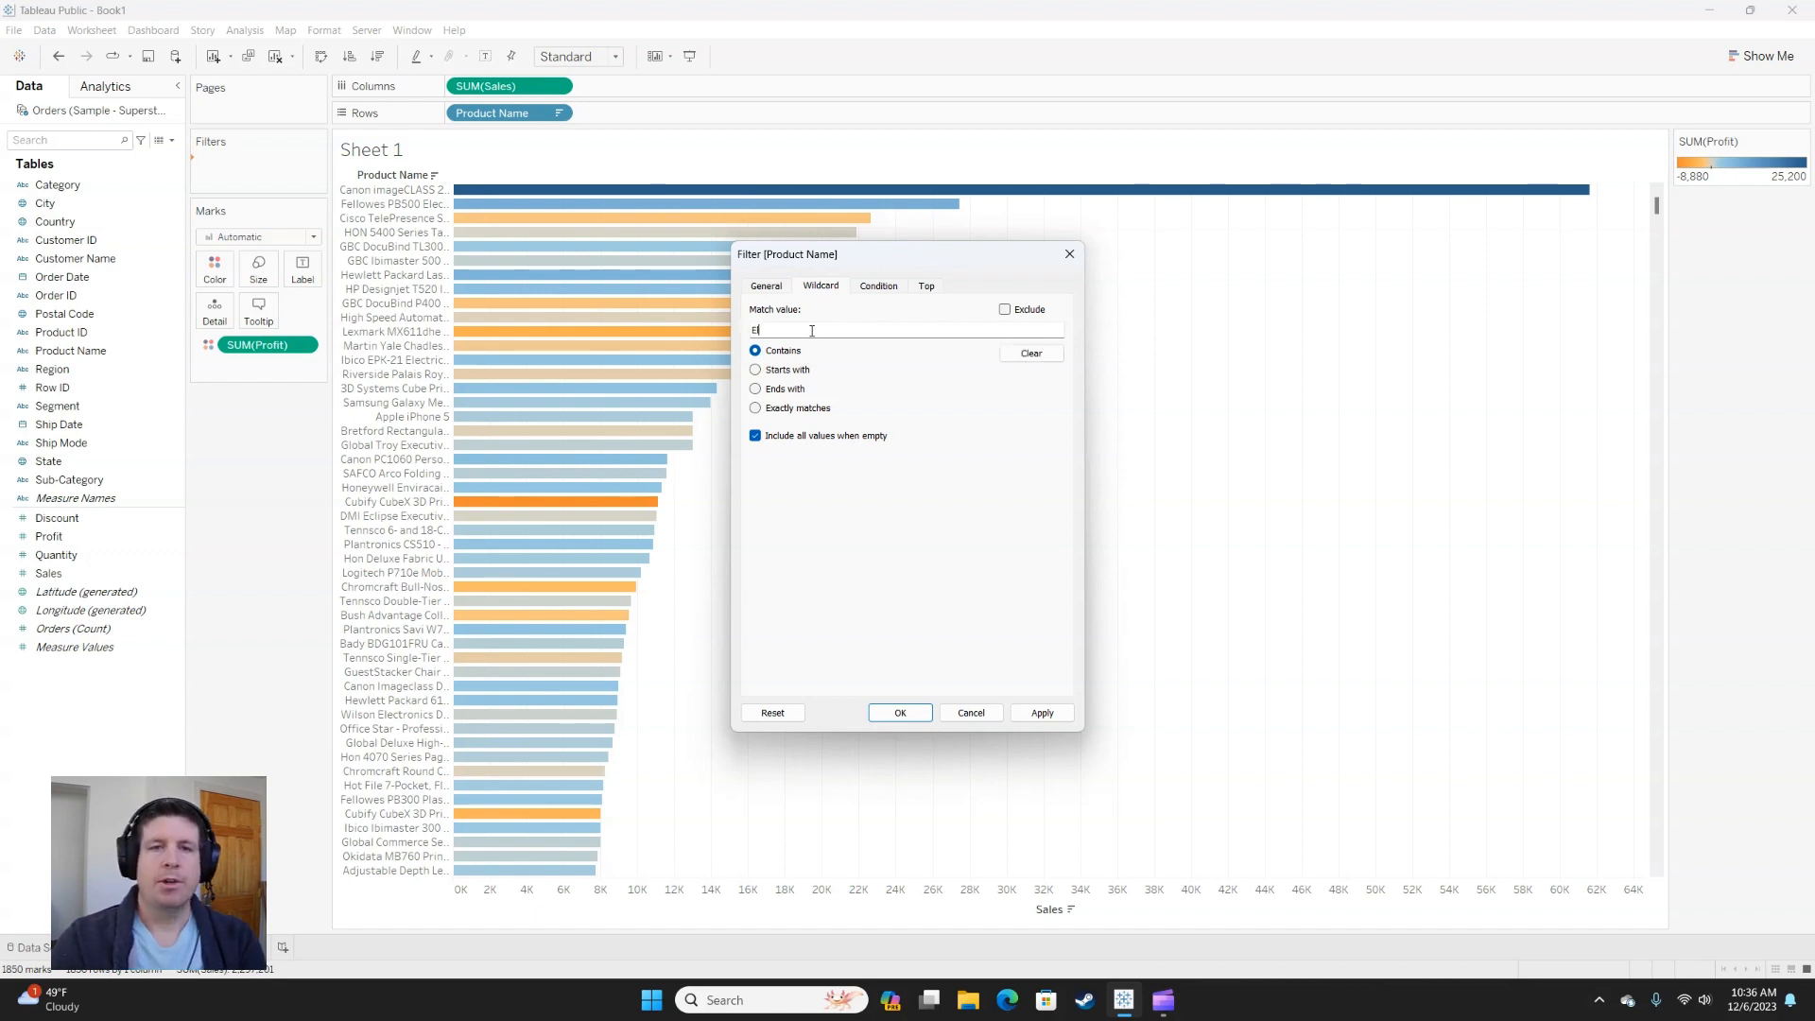
text(don)
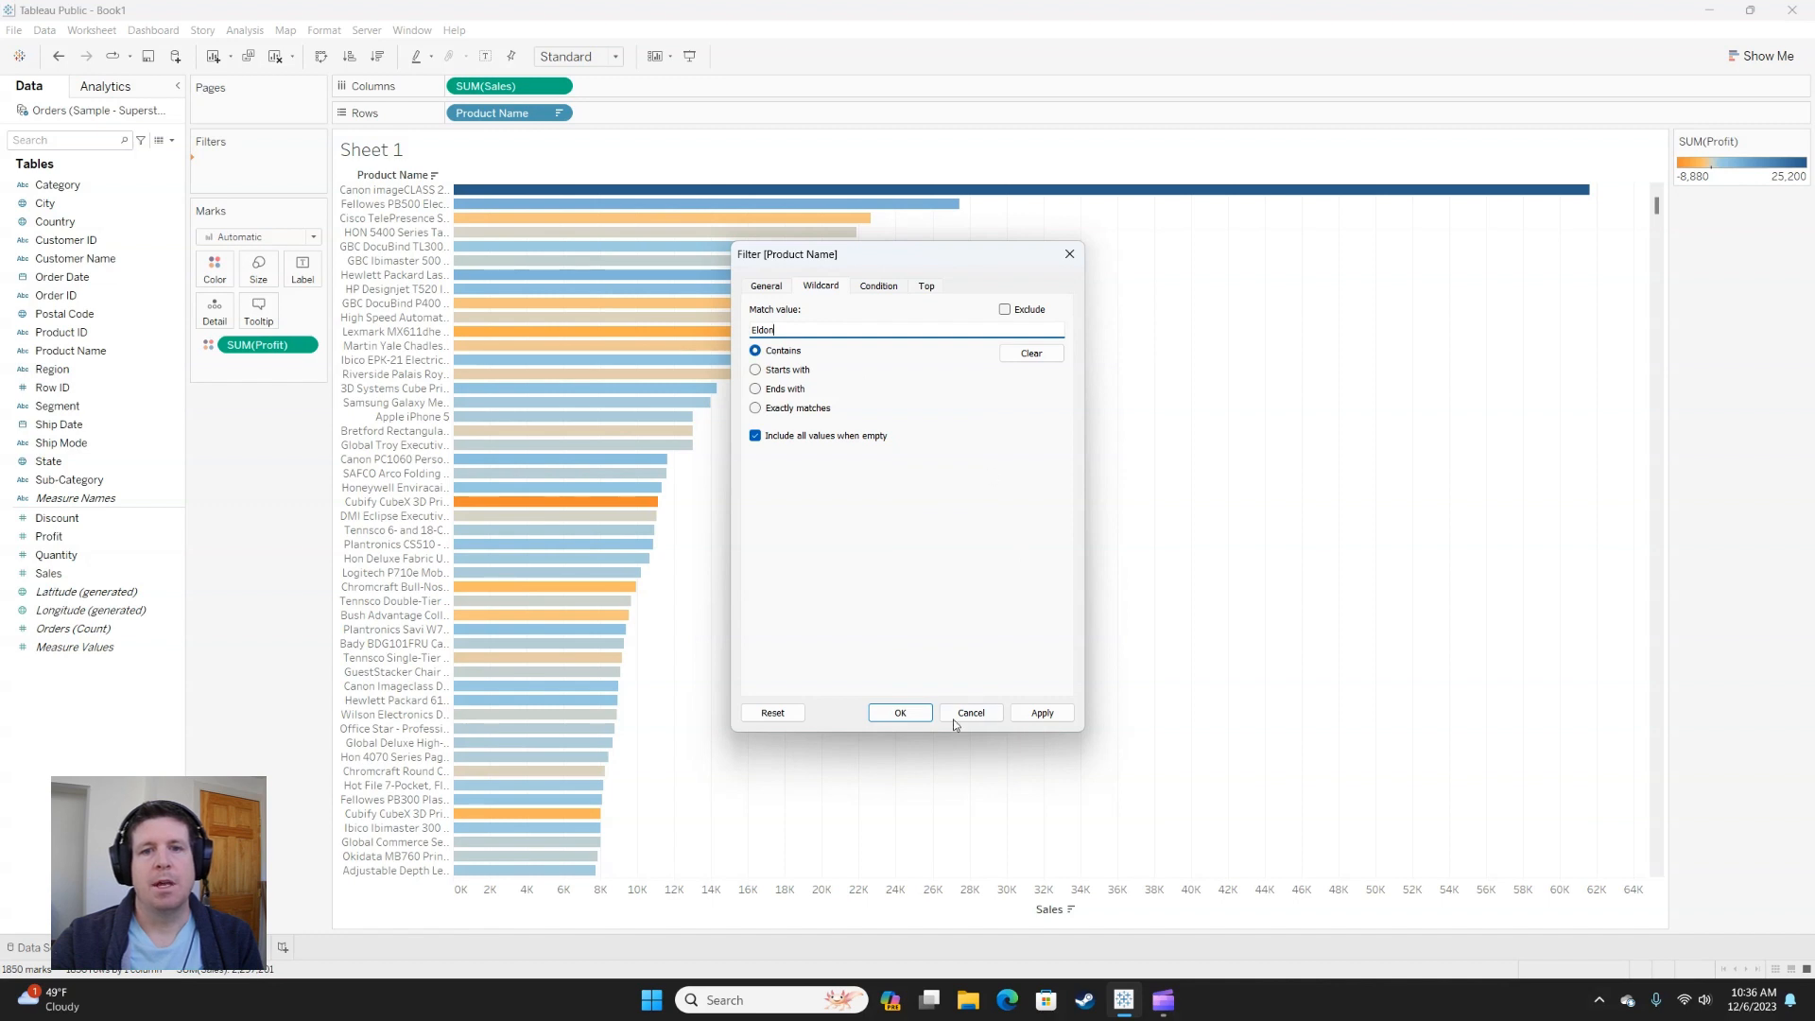
click(900, 713)
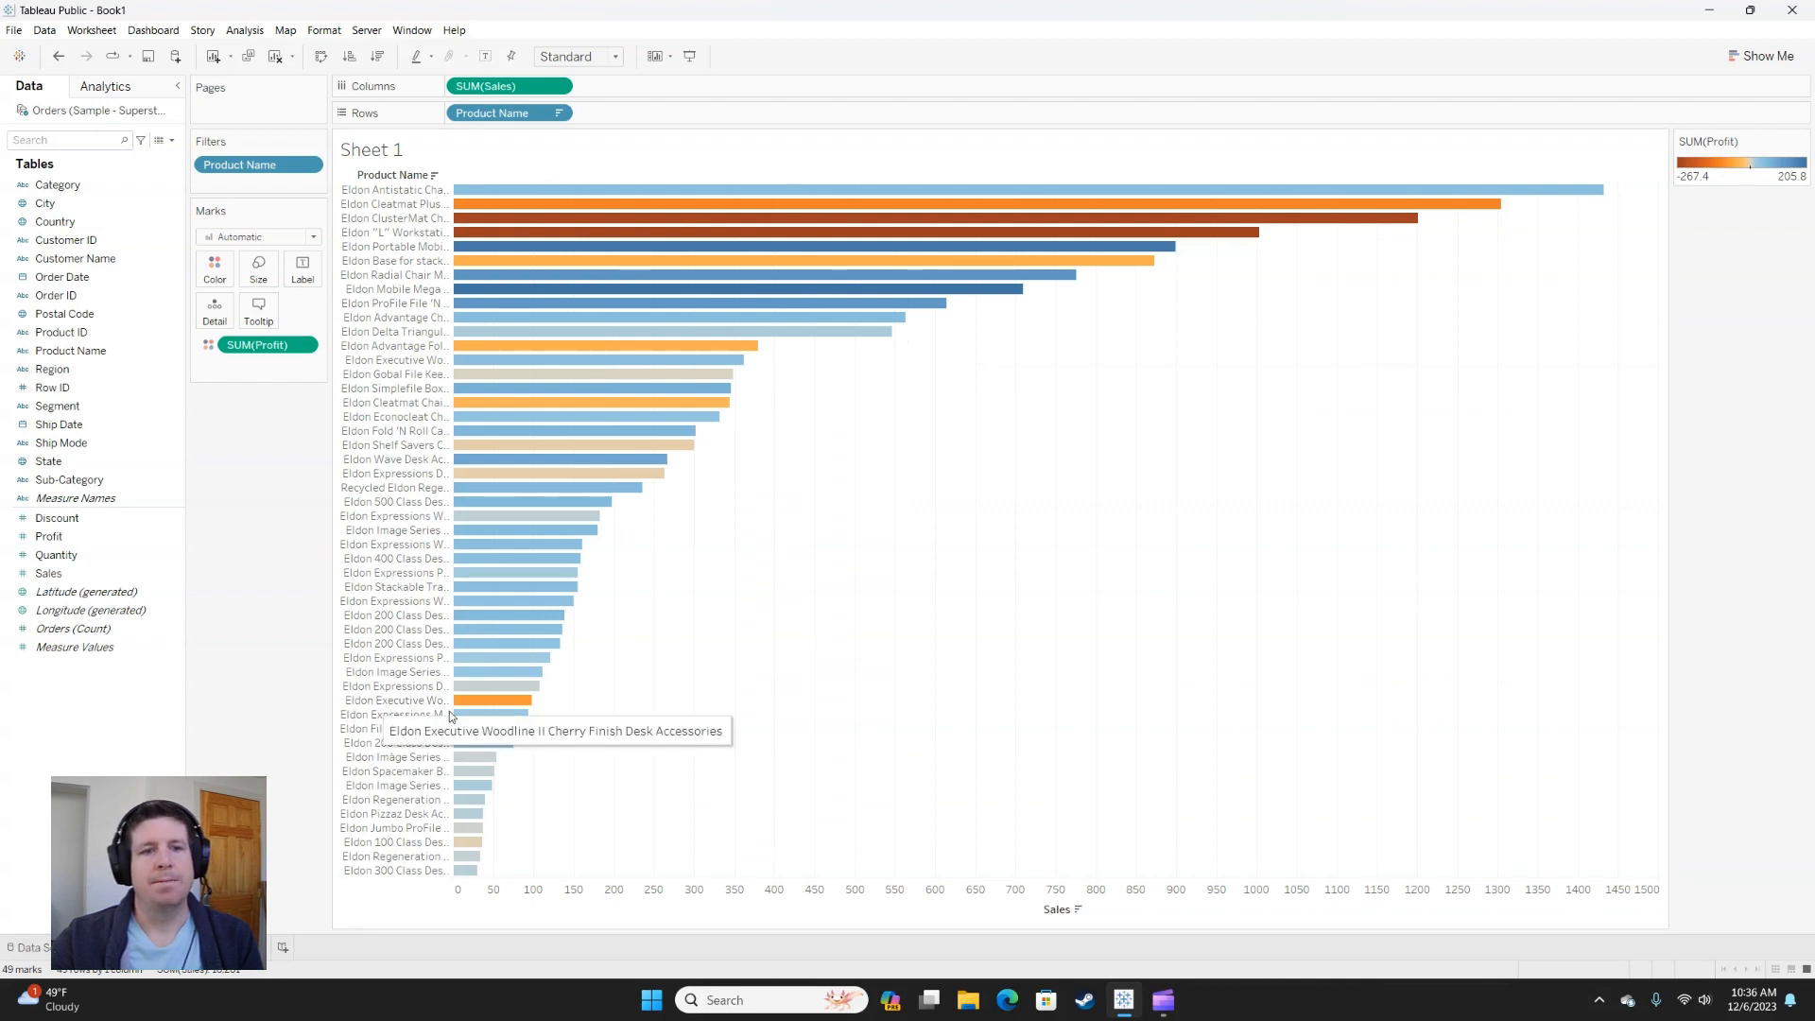
drag(452, 701, 568, 700)
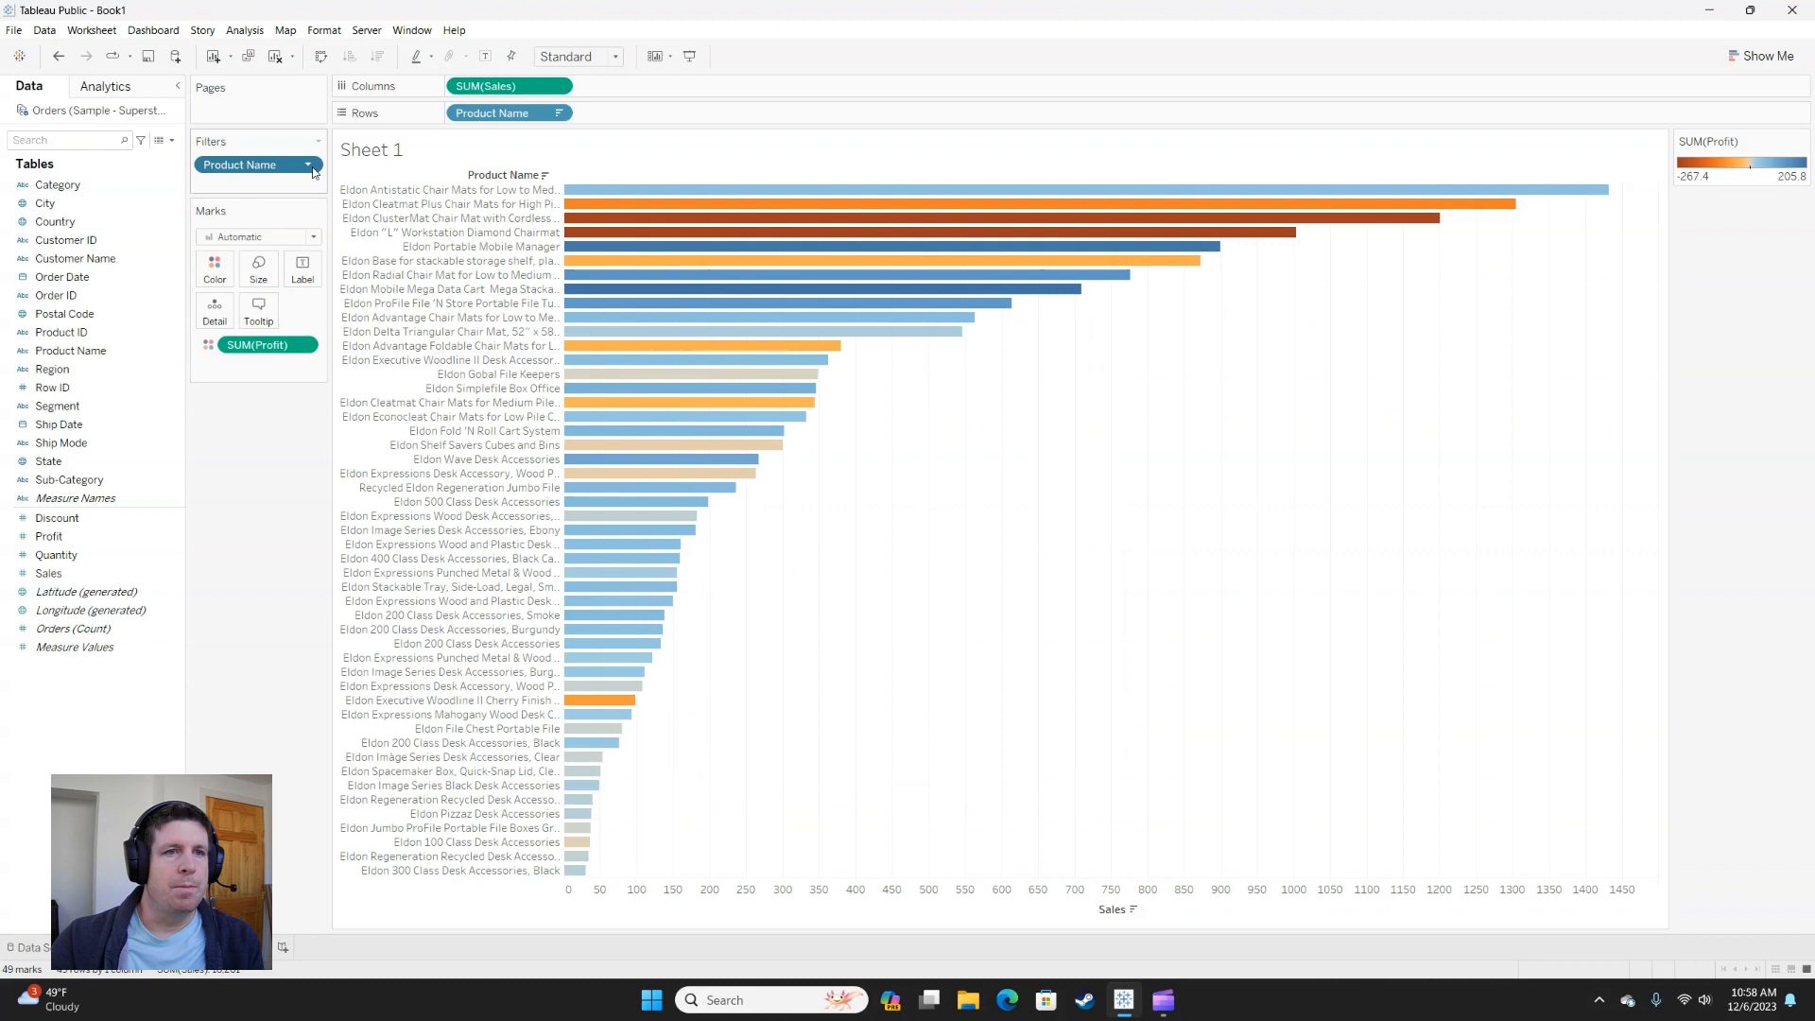
- Edit the Product Name filter and clear its wildcard match value
click(311, 168)
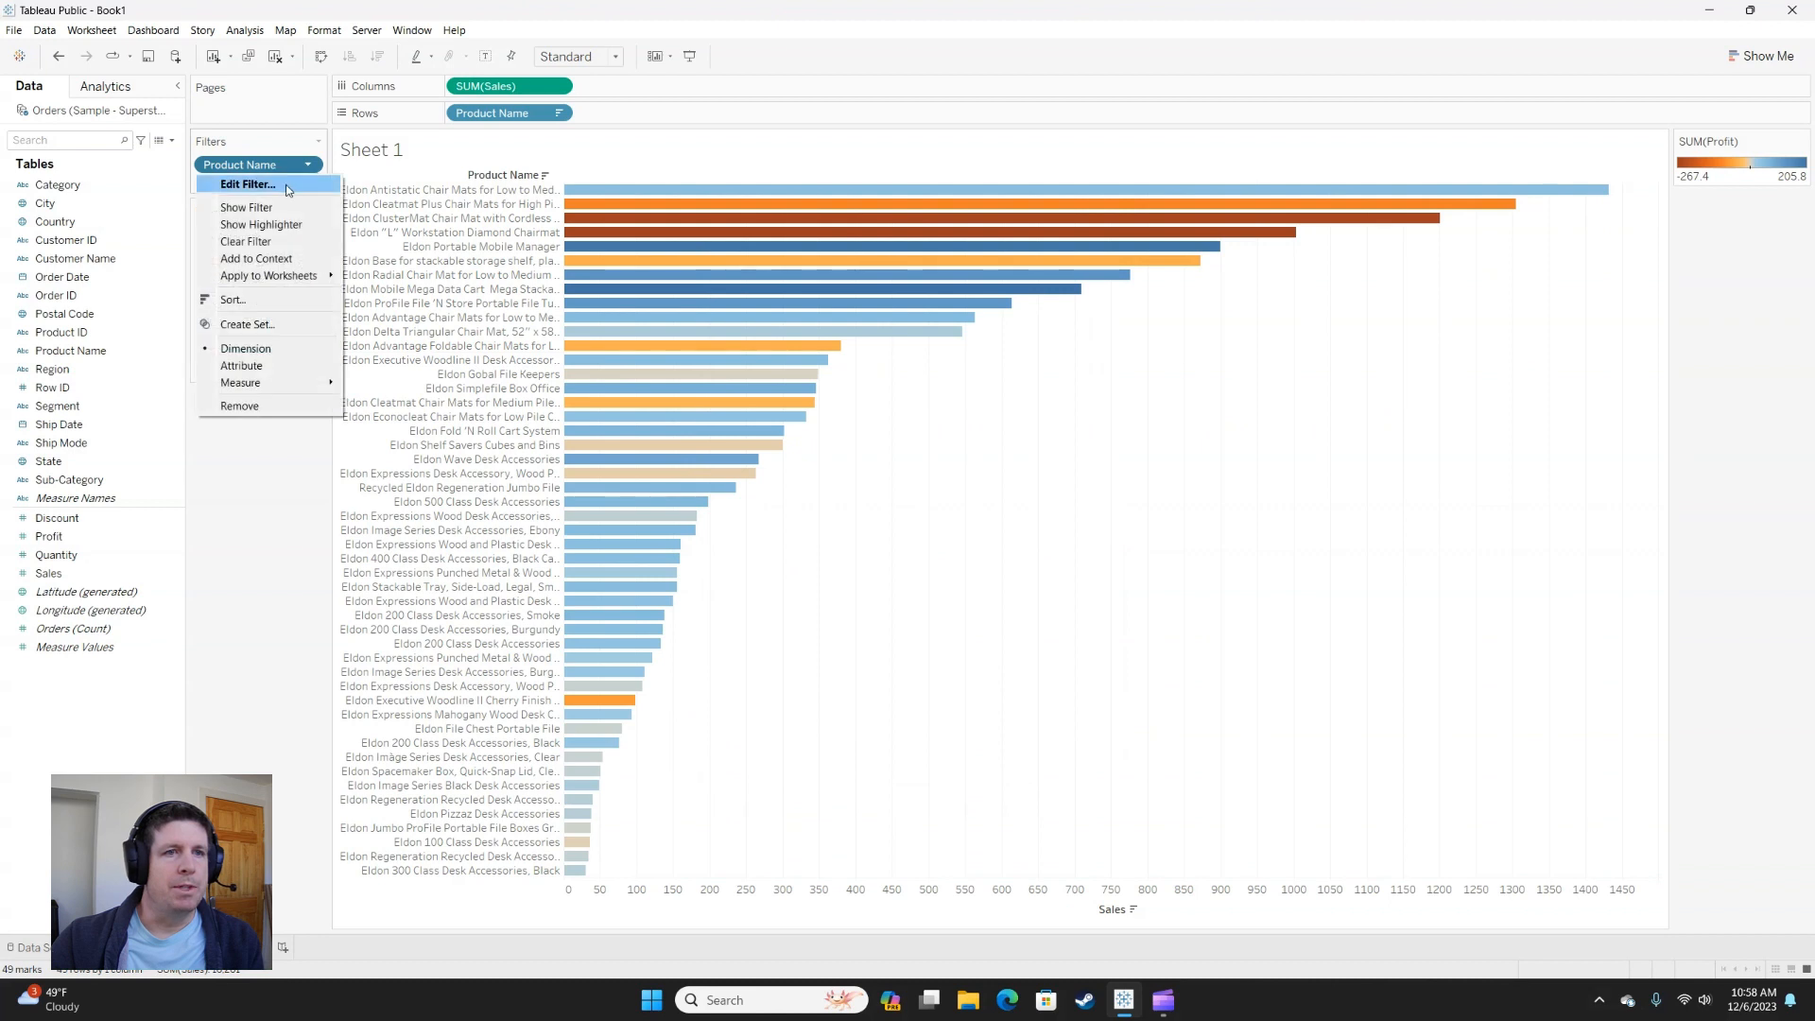
click(248, 183)
click(818, 288)
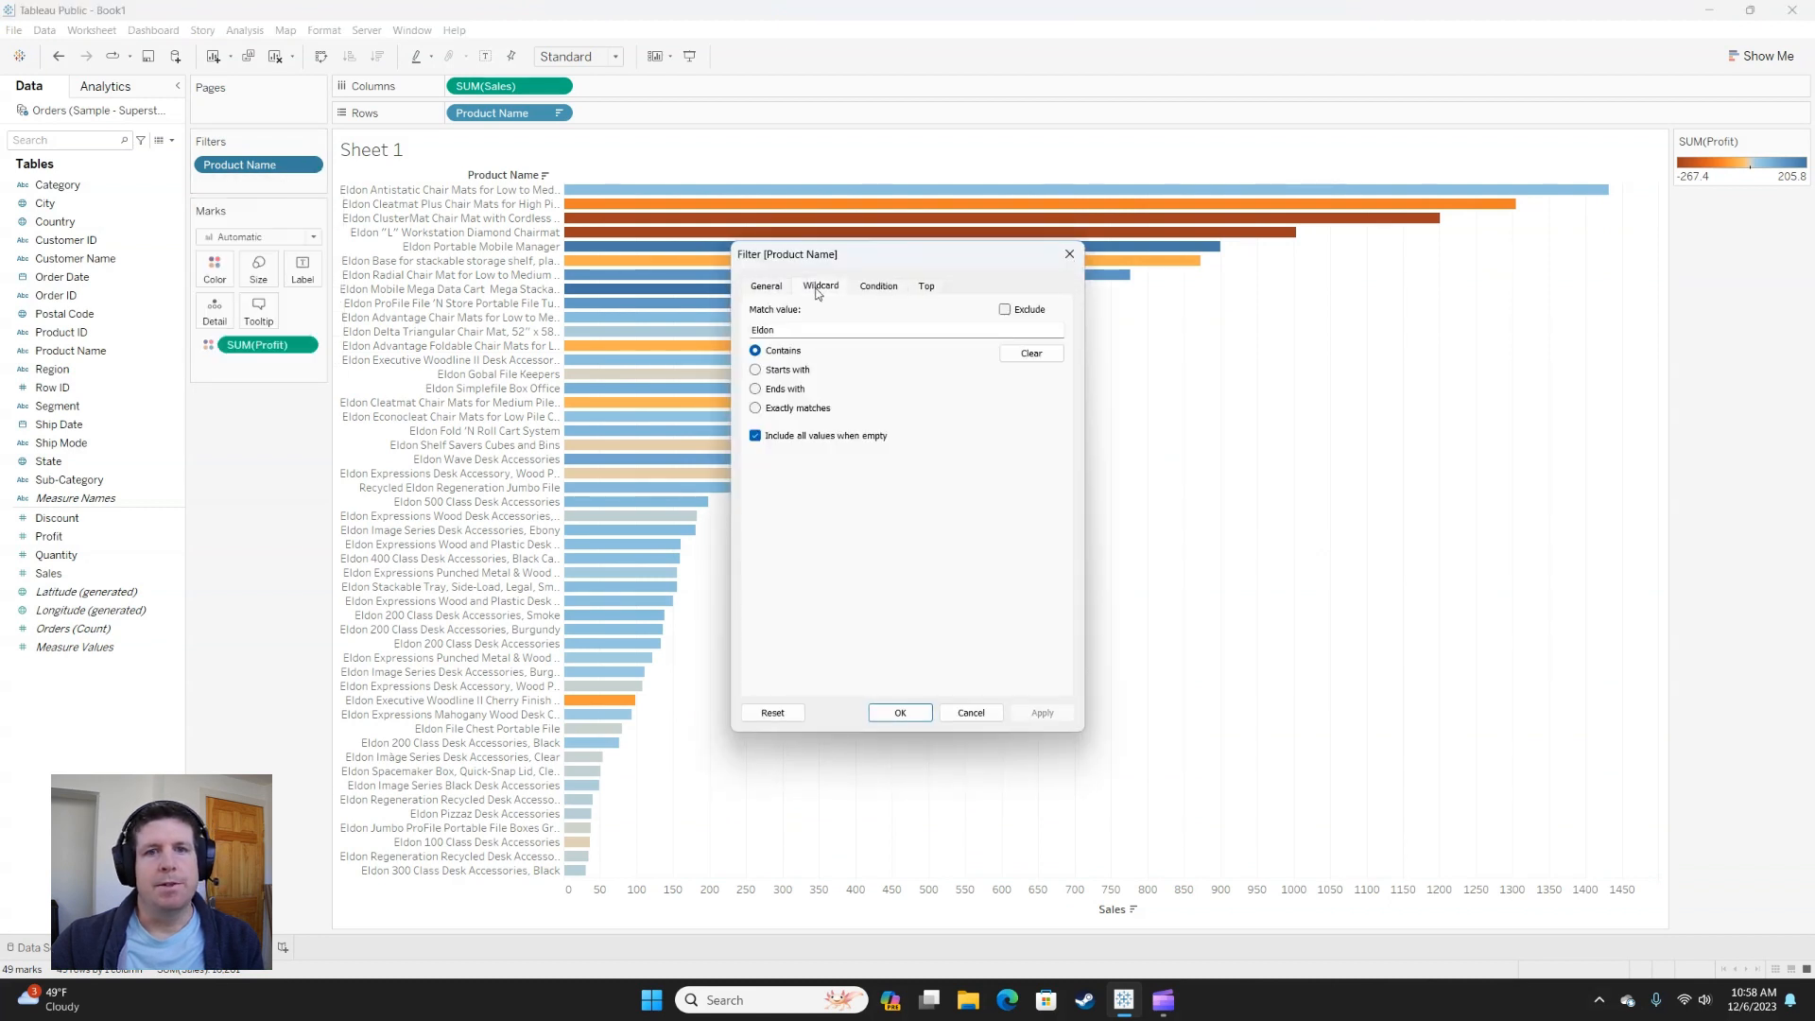
click(1015, 358)
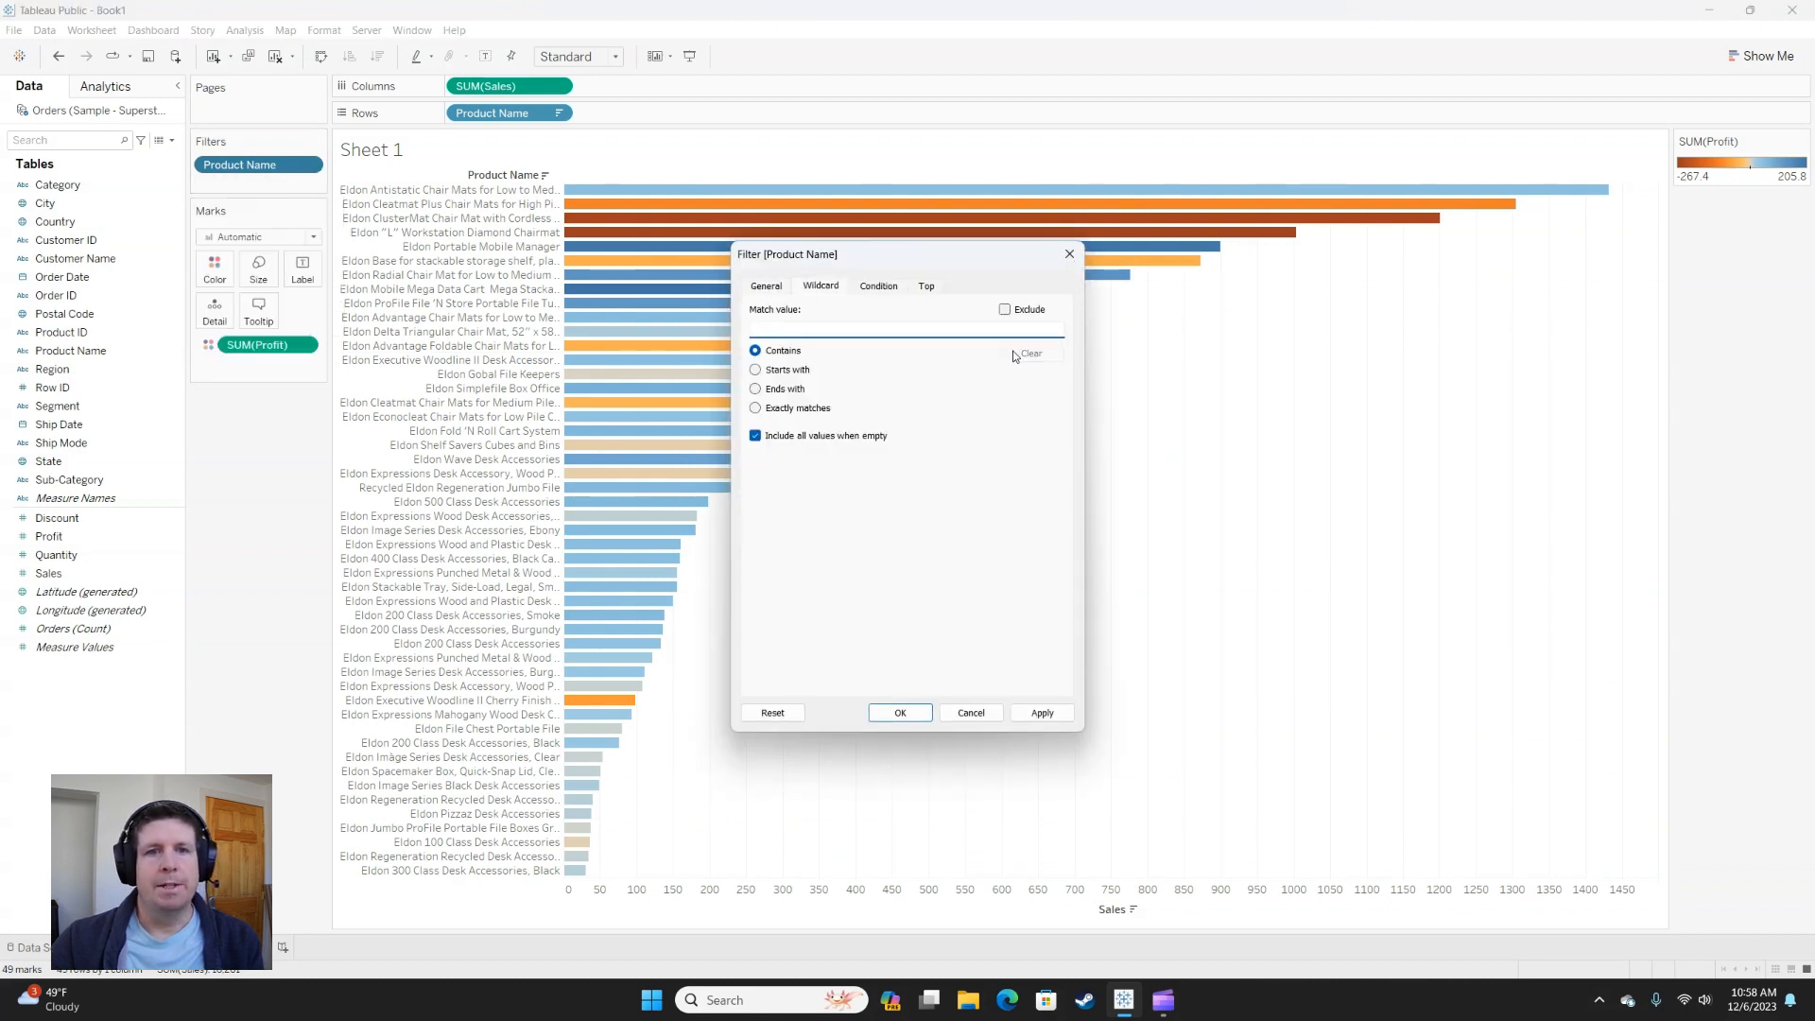
- Apply a by-field condition to the Product Name filter that keeps products whose Sum of Profit is <= 0
click(880, 287)
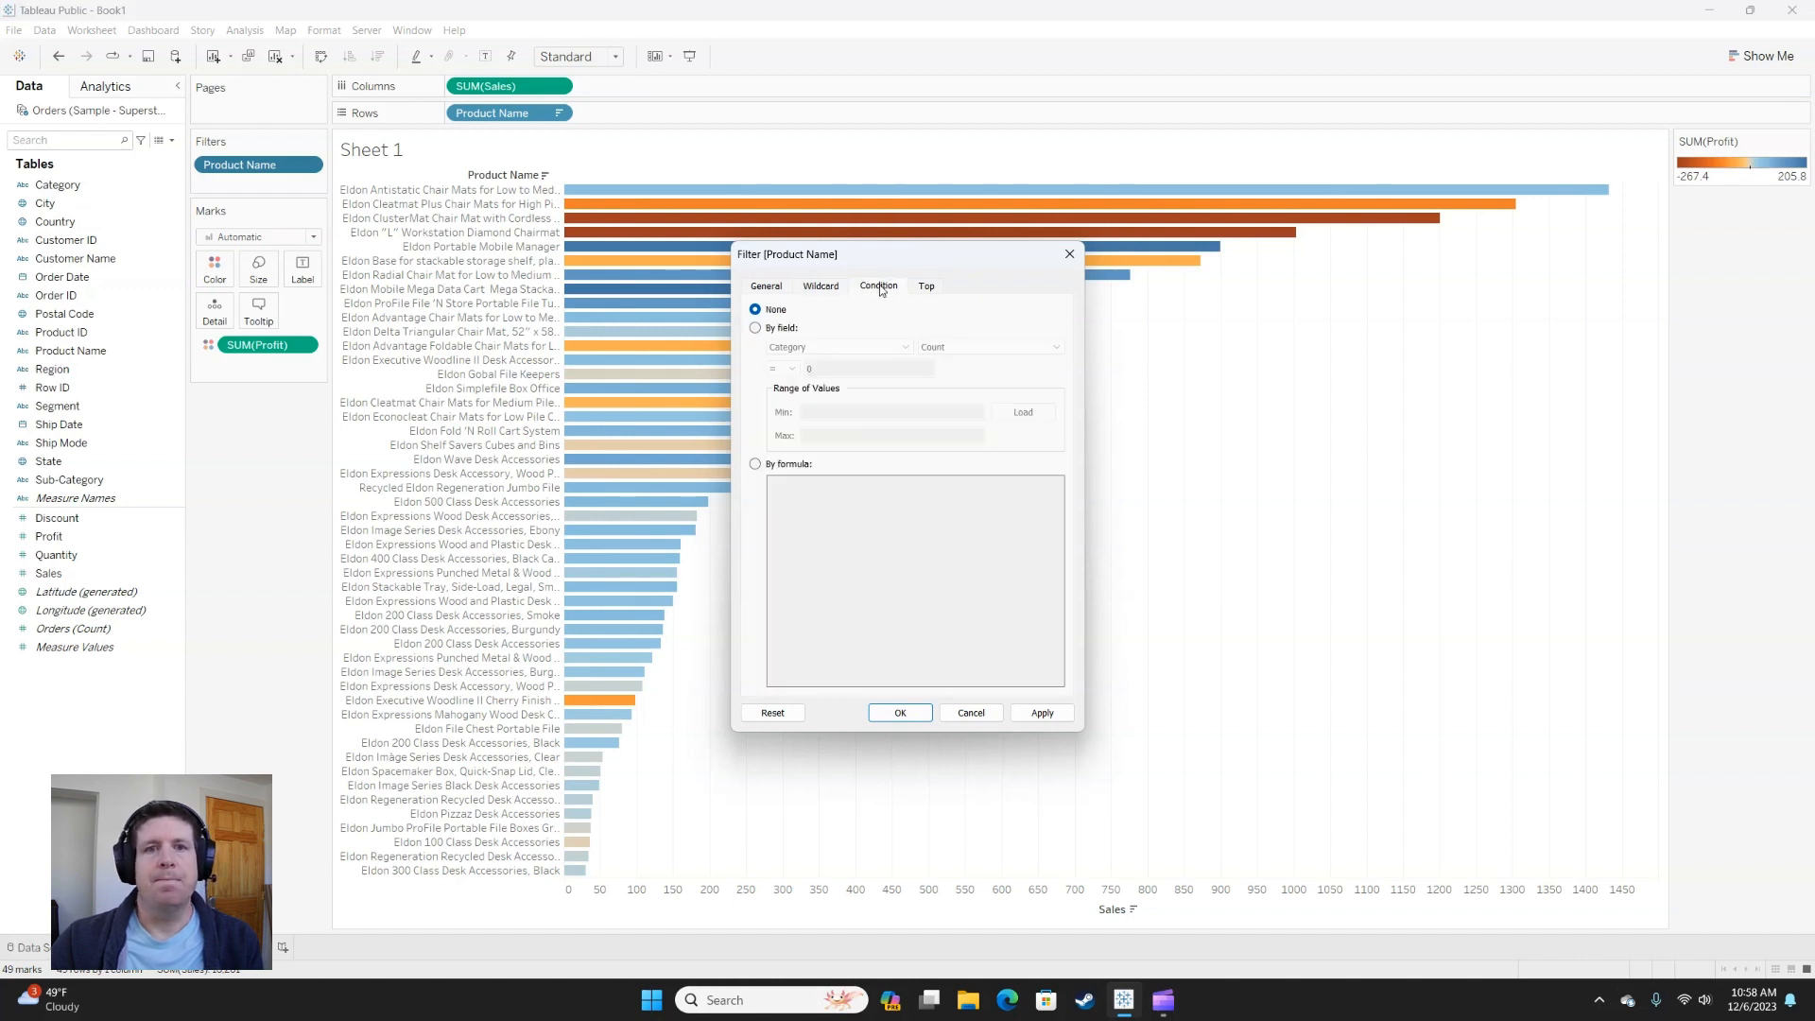
click(770, 328)
click(853, 348)
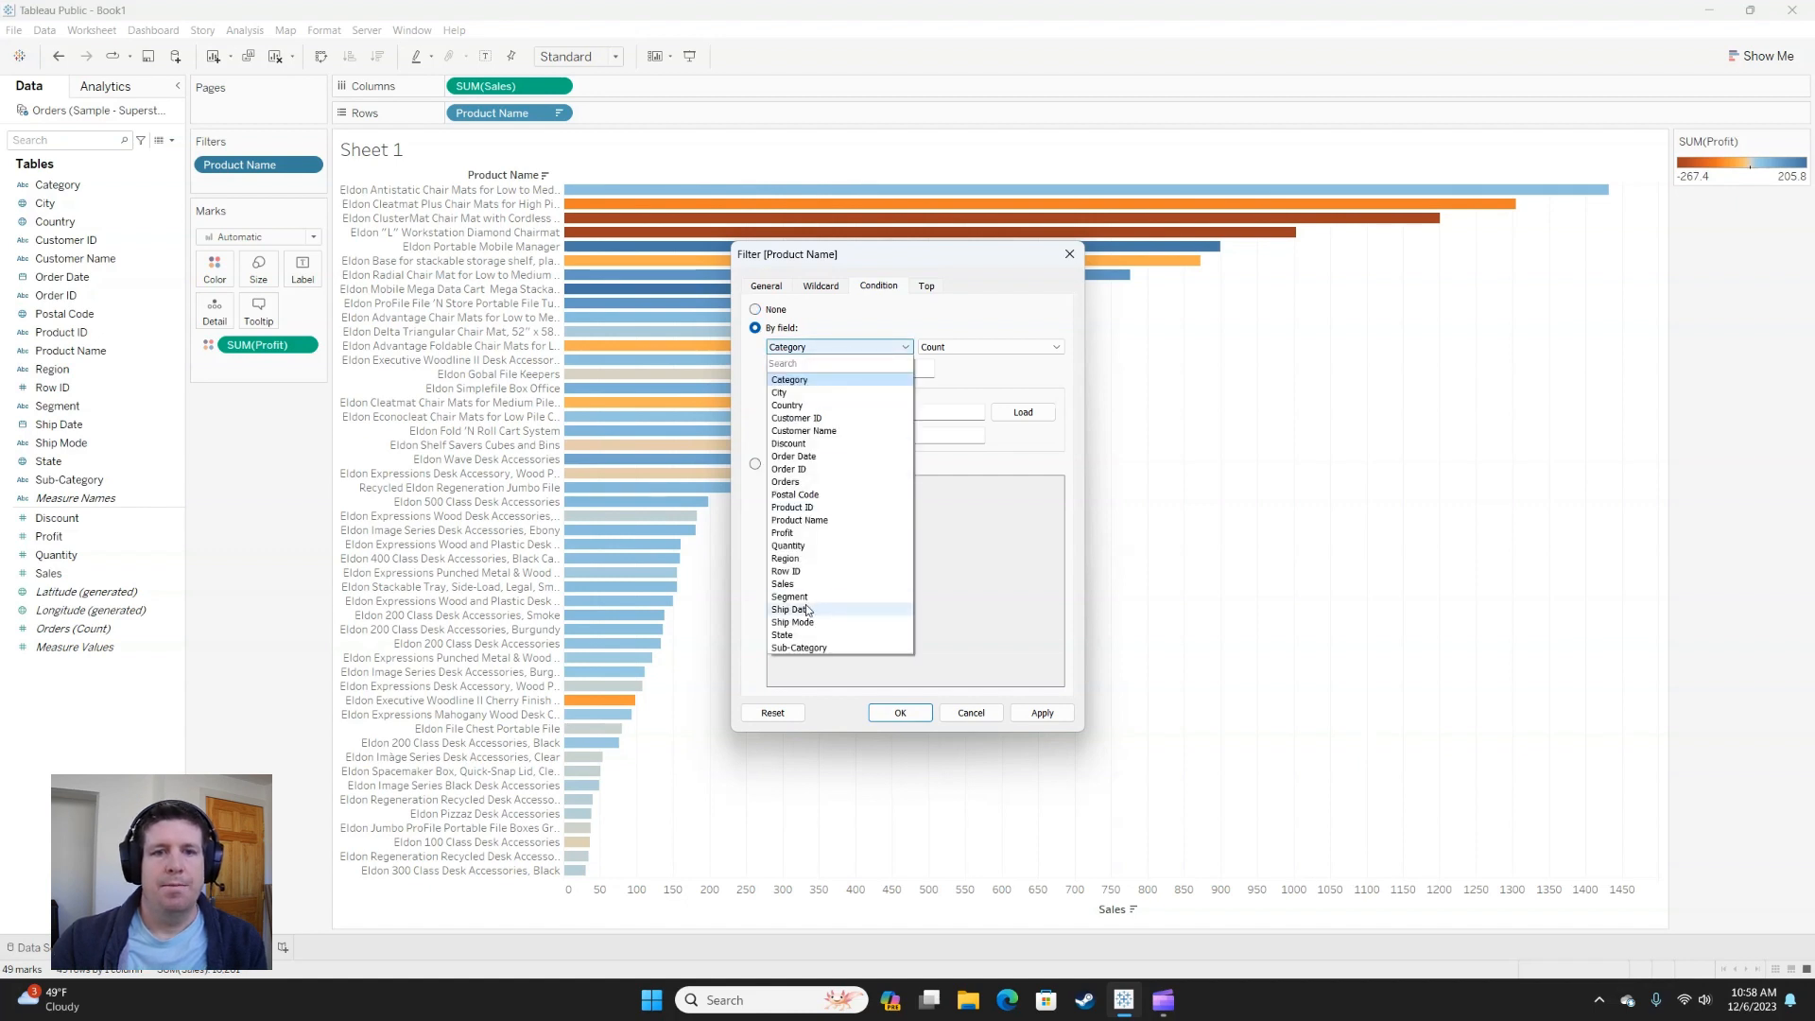
click(794, 534)
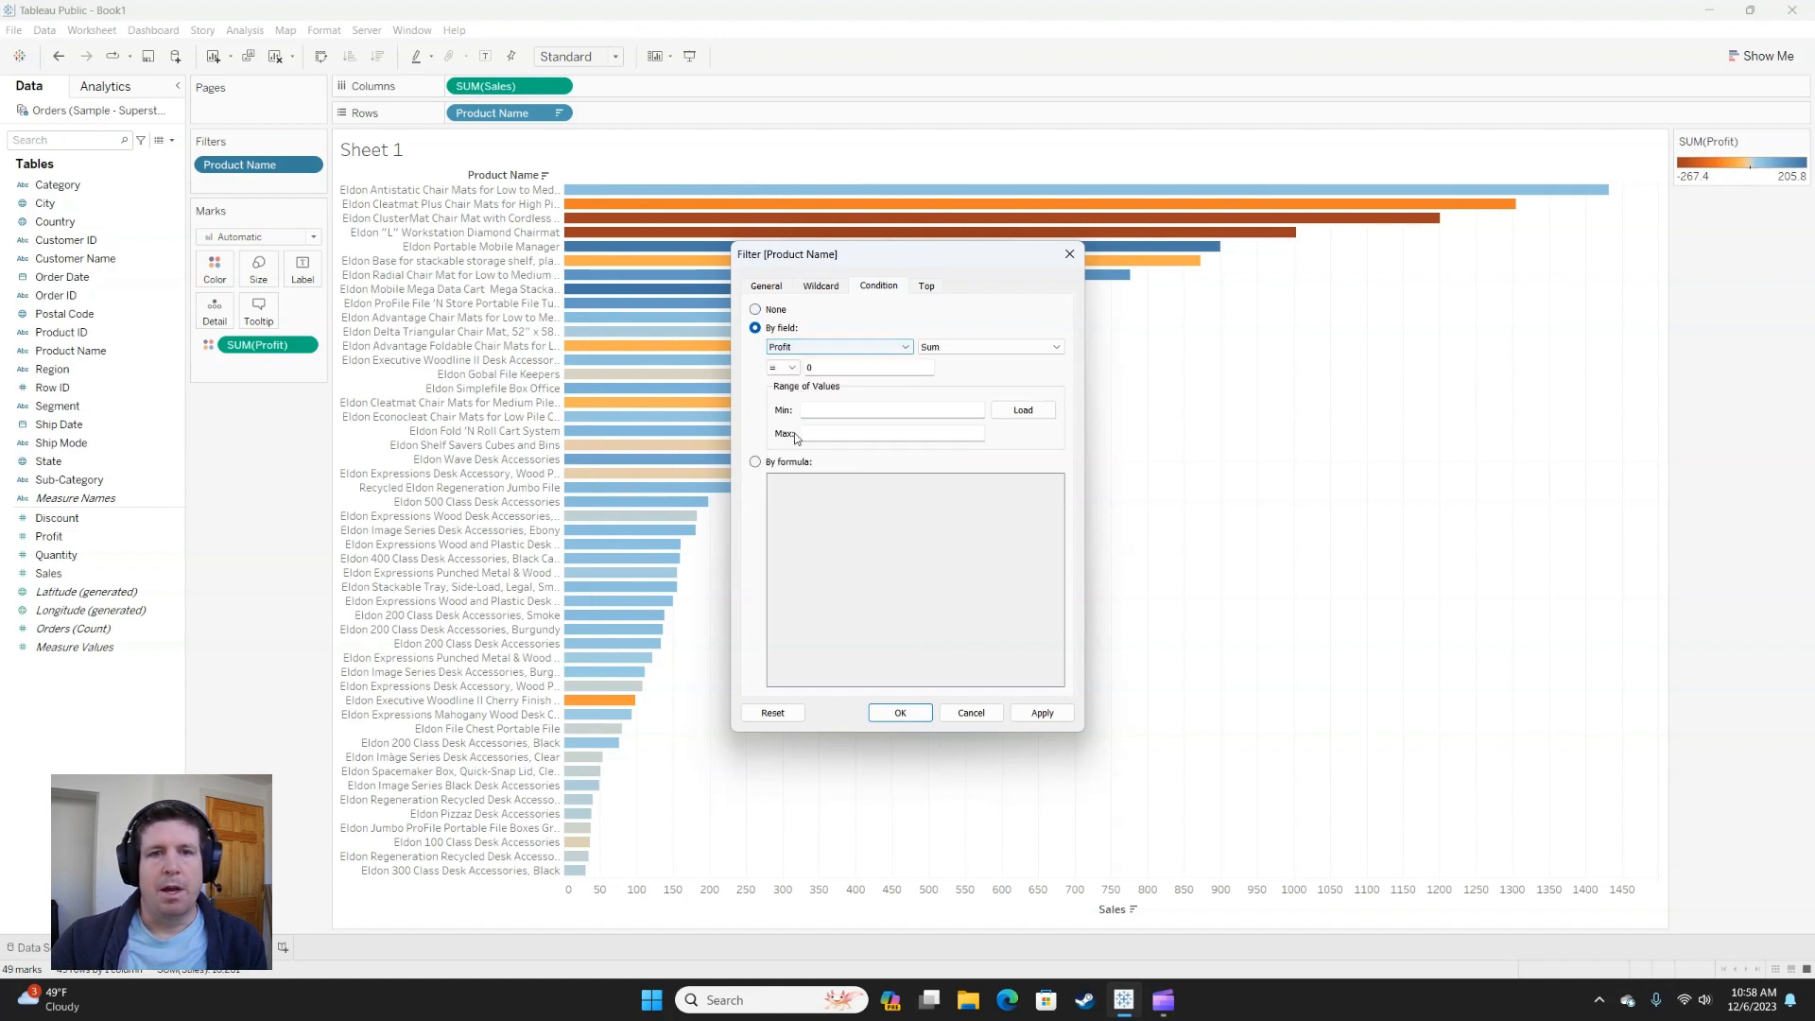
click(791, 368)
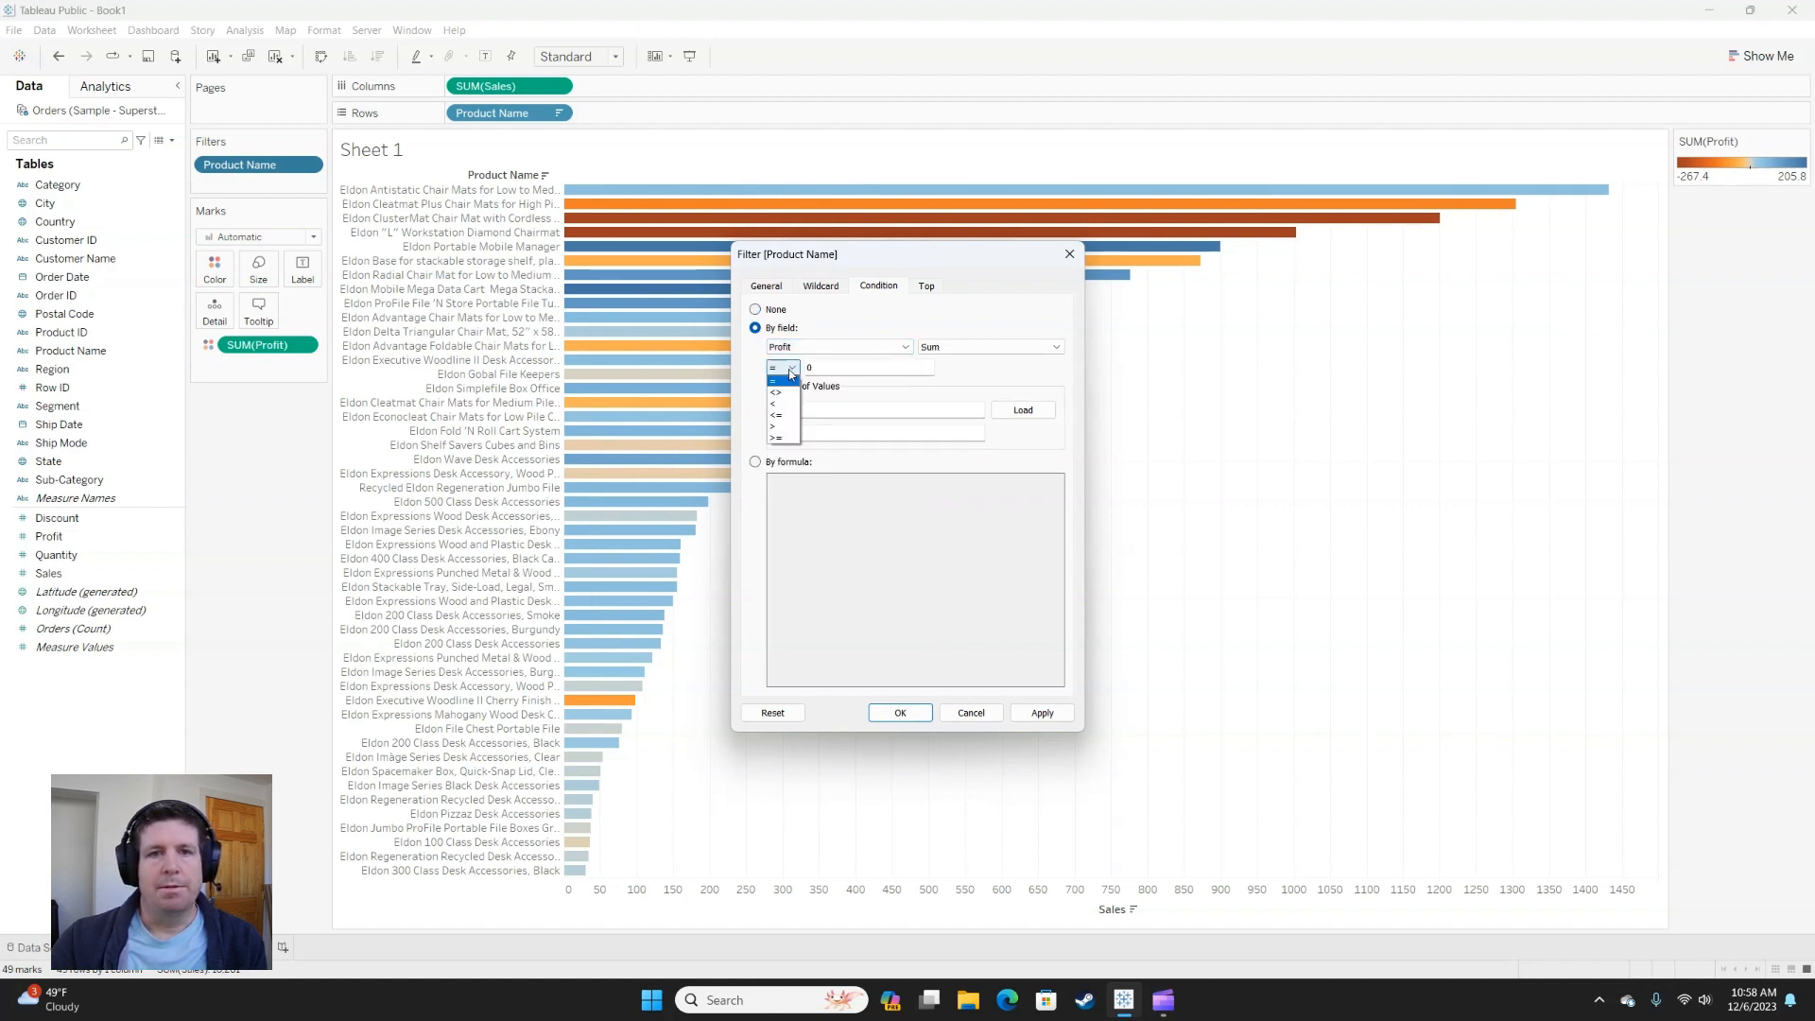
click(776, 415)
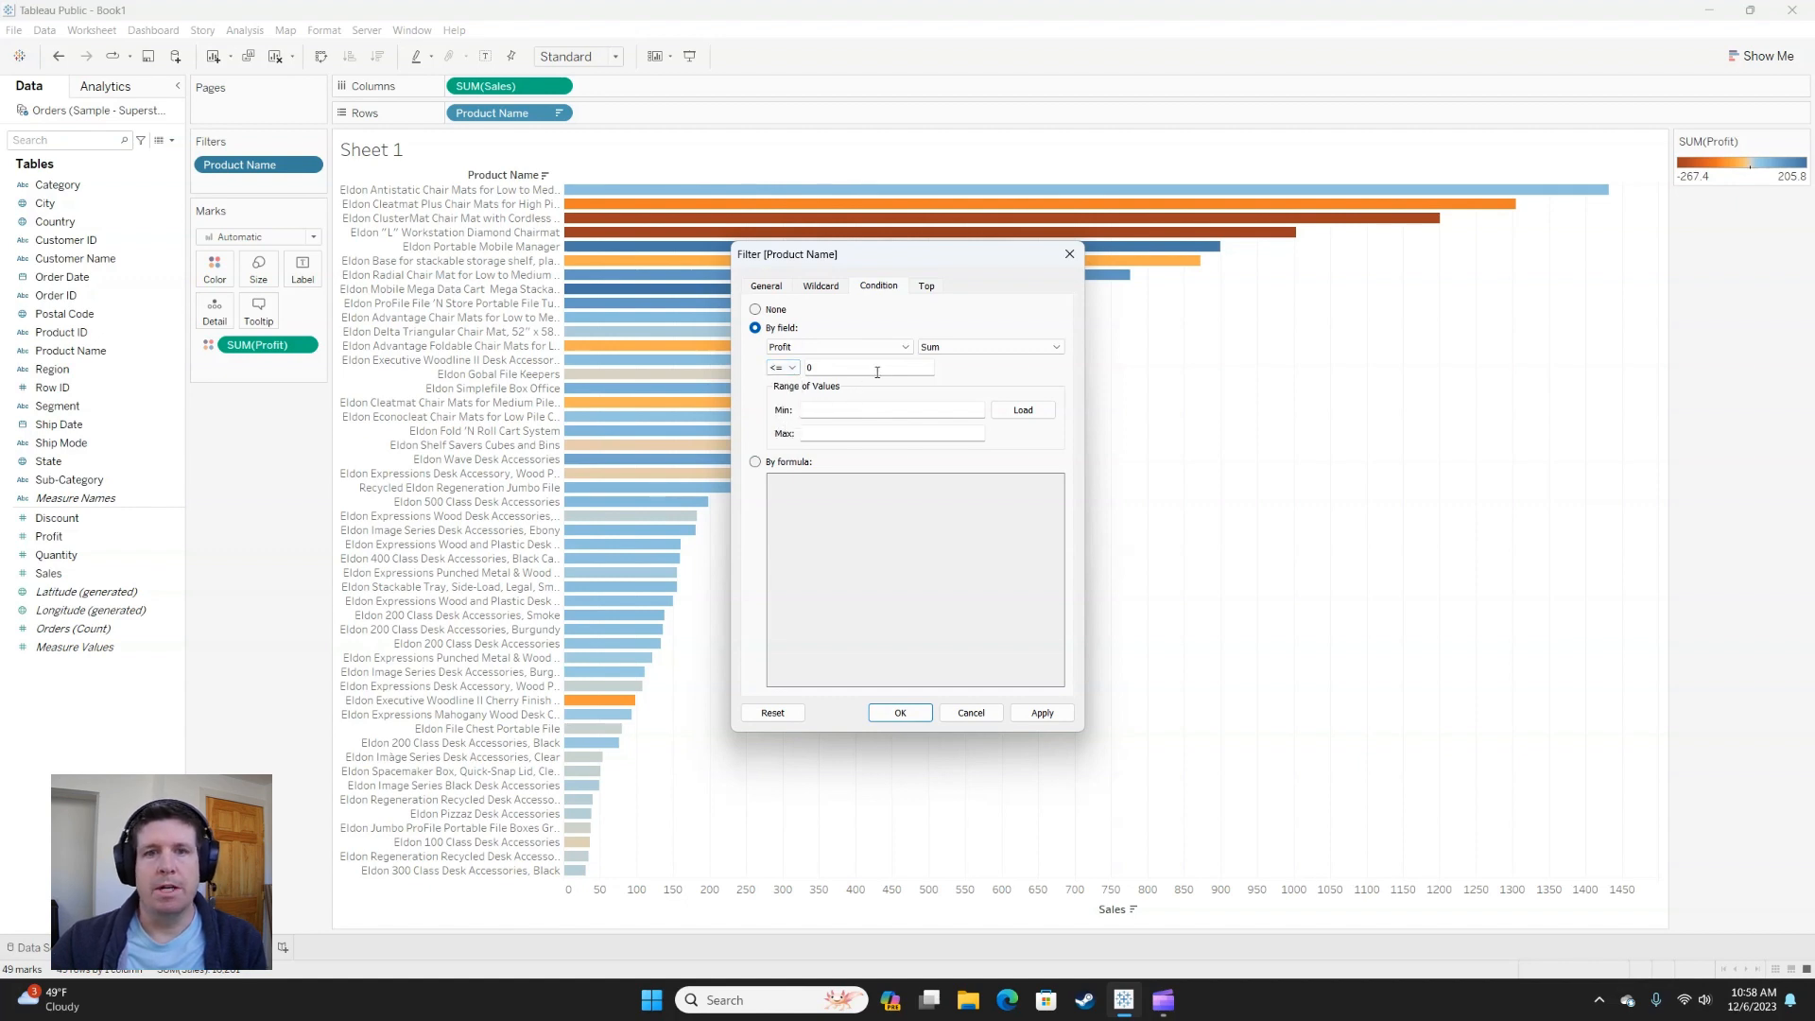
click(1038, 711)
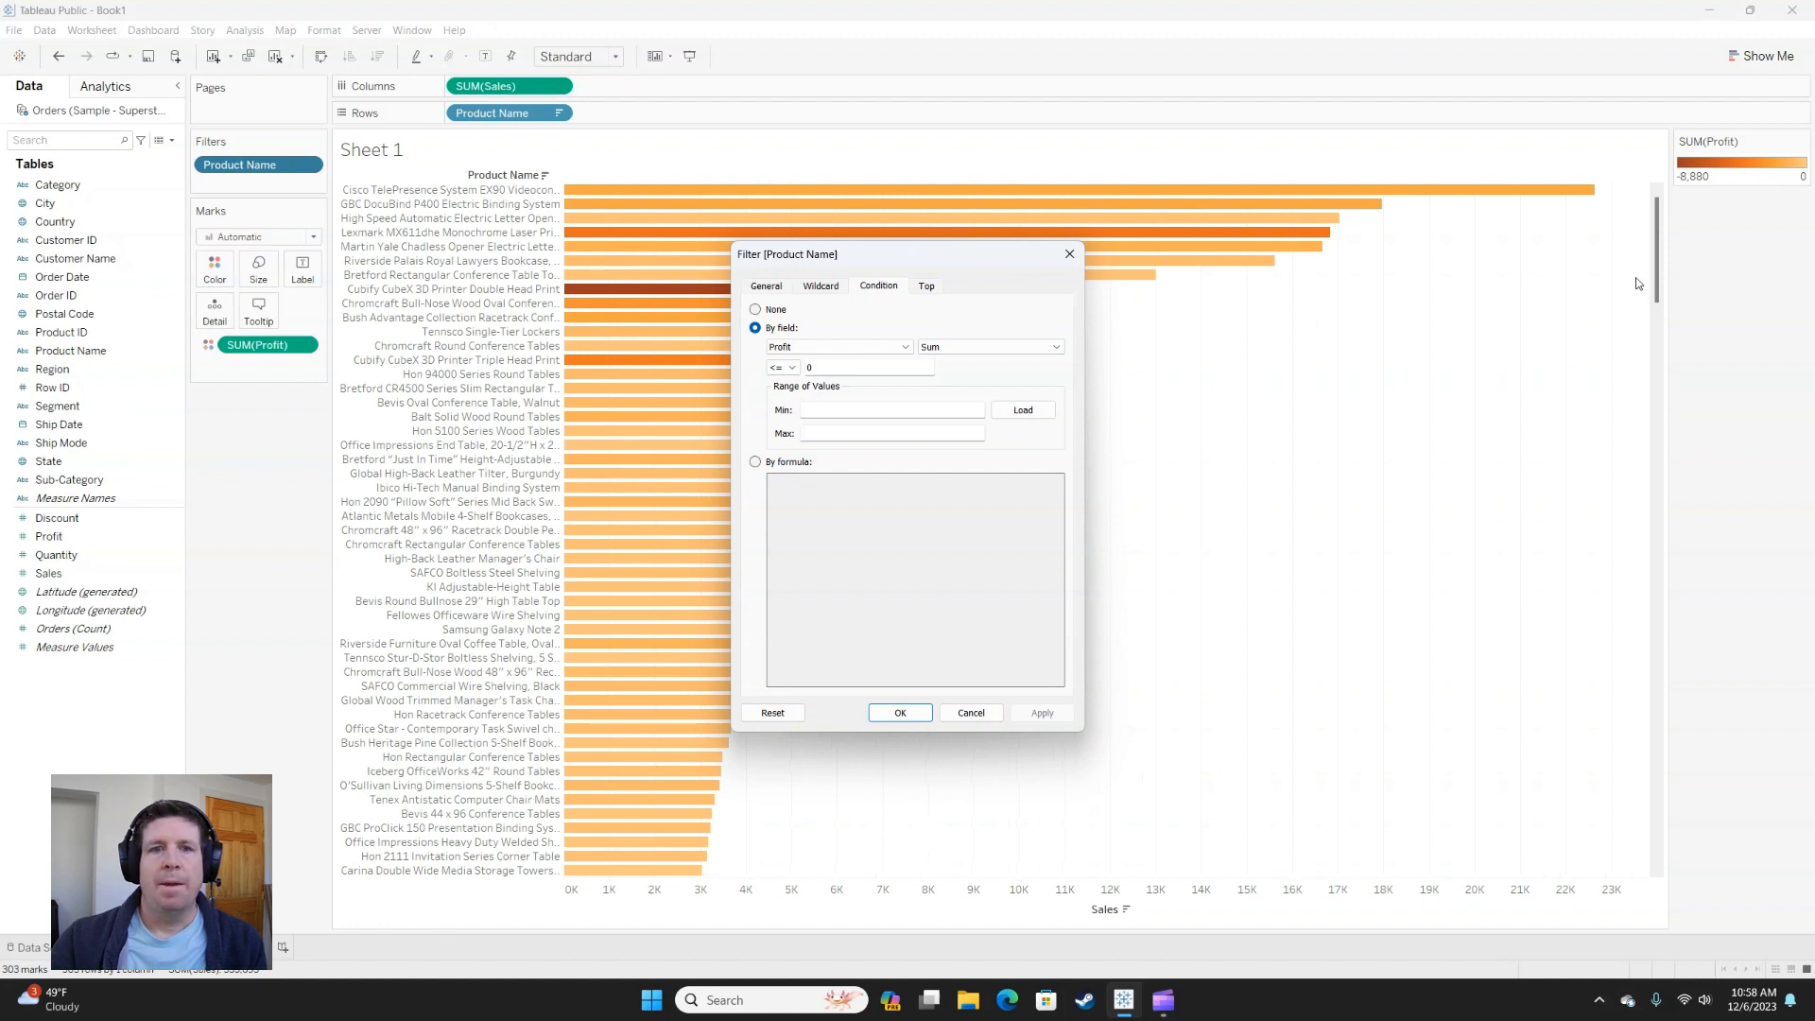
- Apply a by-formula condition to the Product Name filter: SUM(Sales)>5000 AND SUM([Profit])<0
click(755, 462)
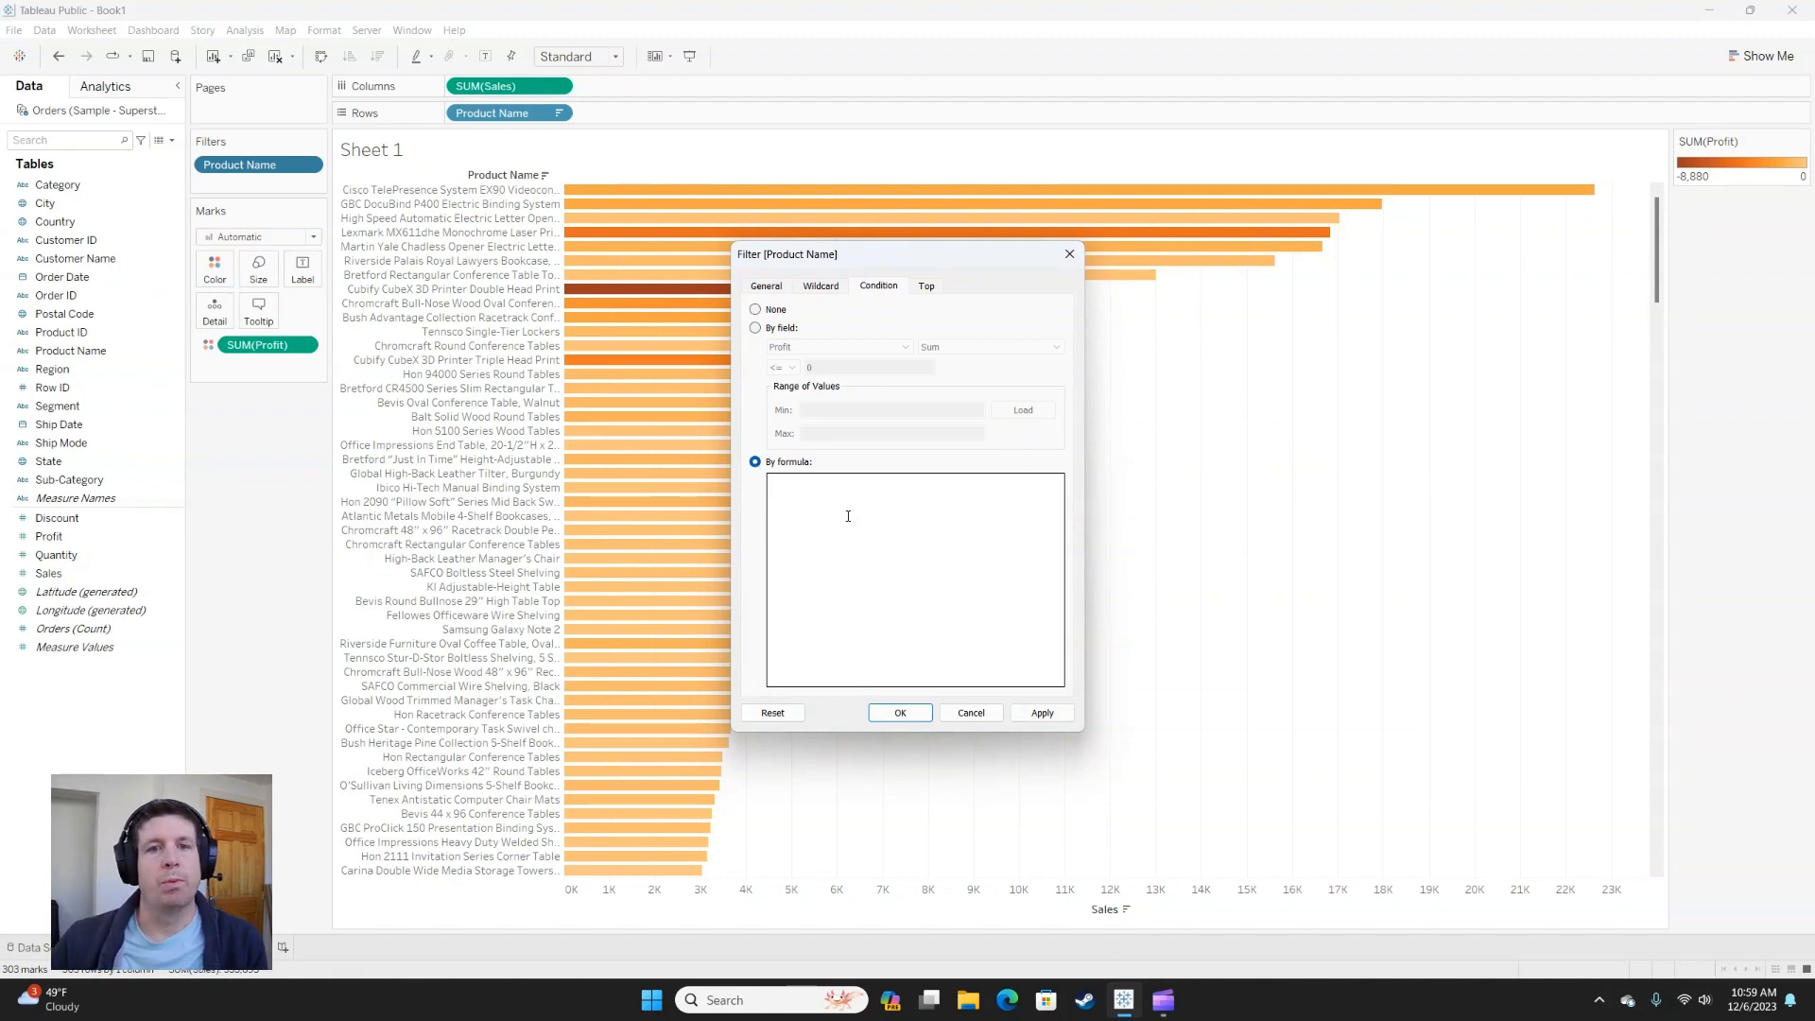
text(SU)
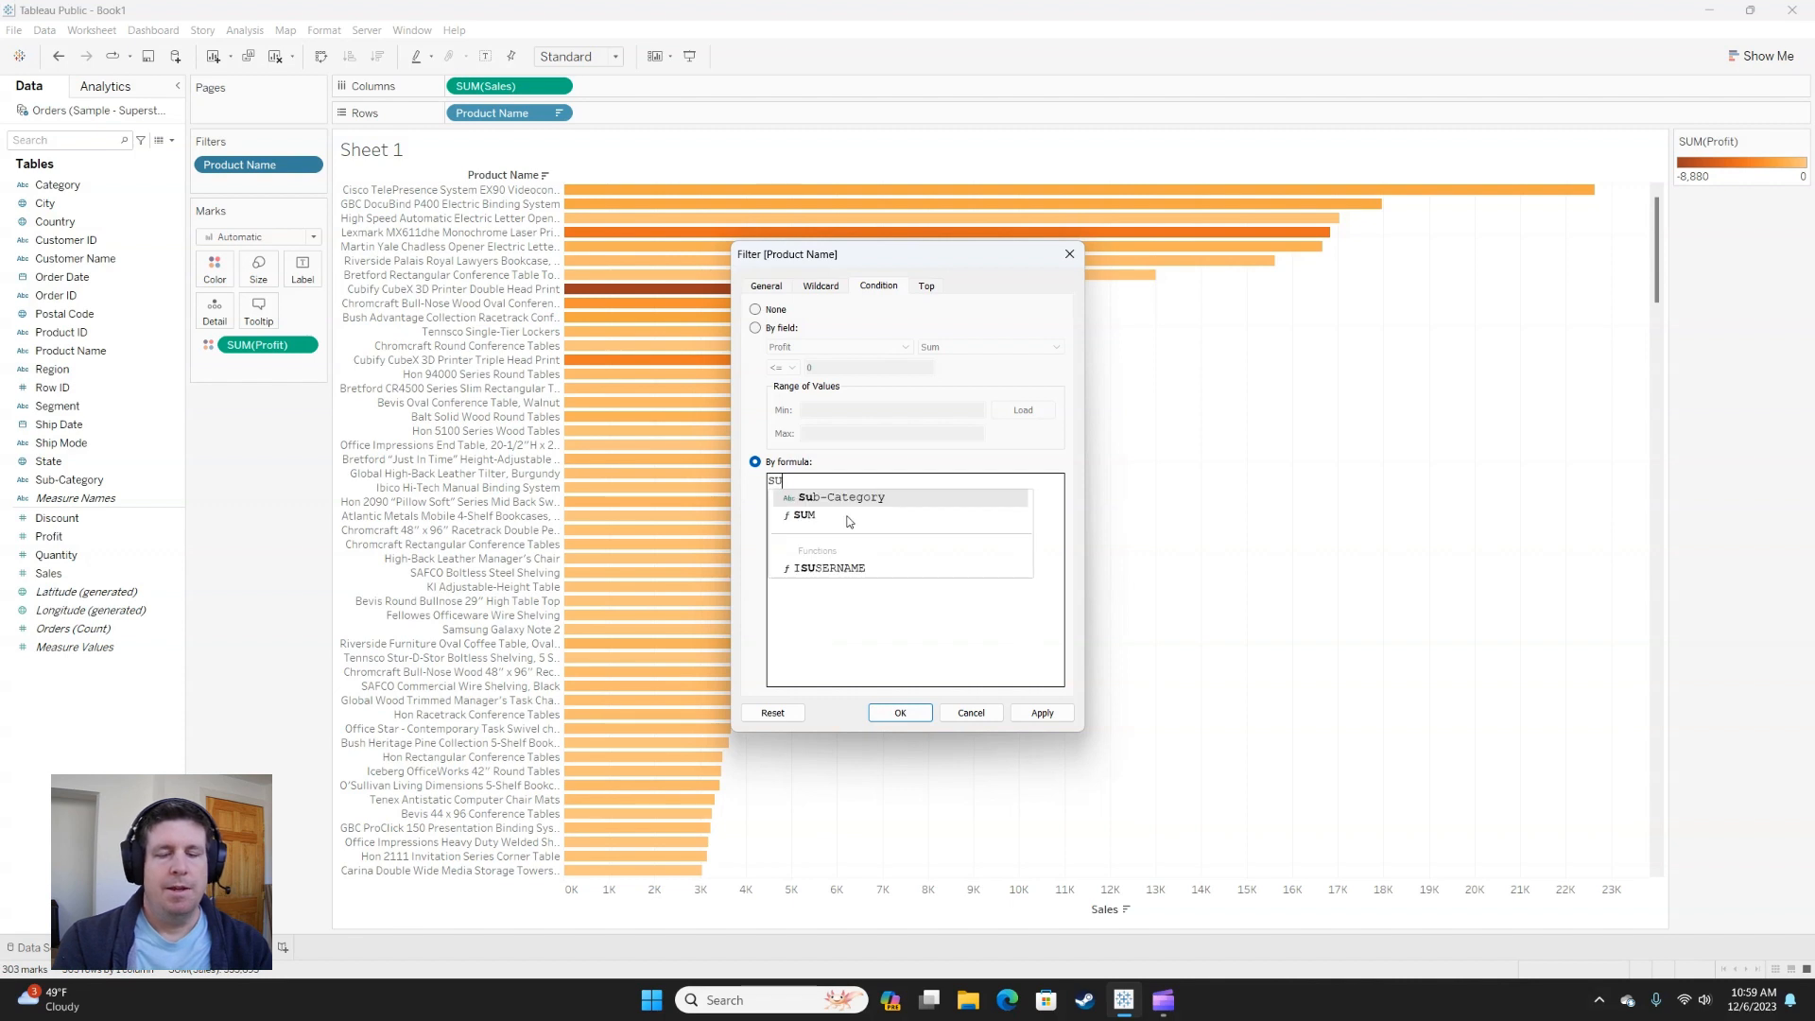
text(M(Sales)
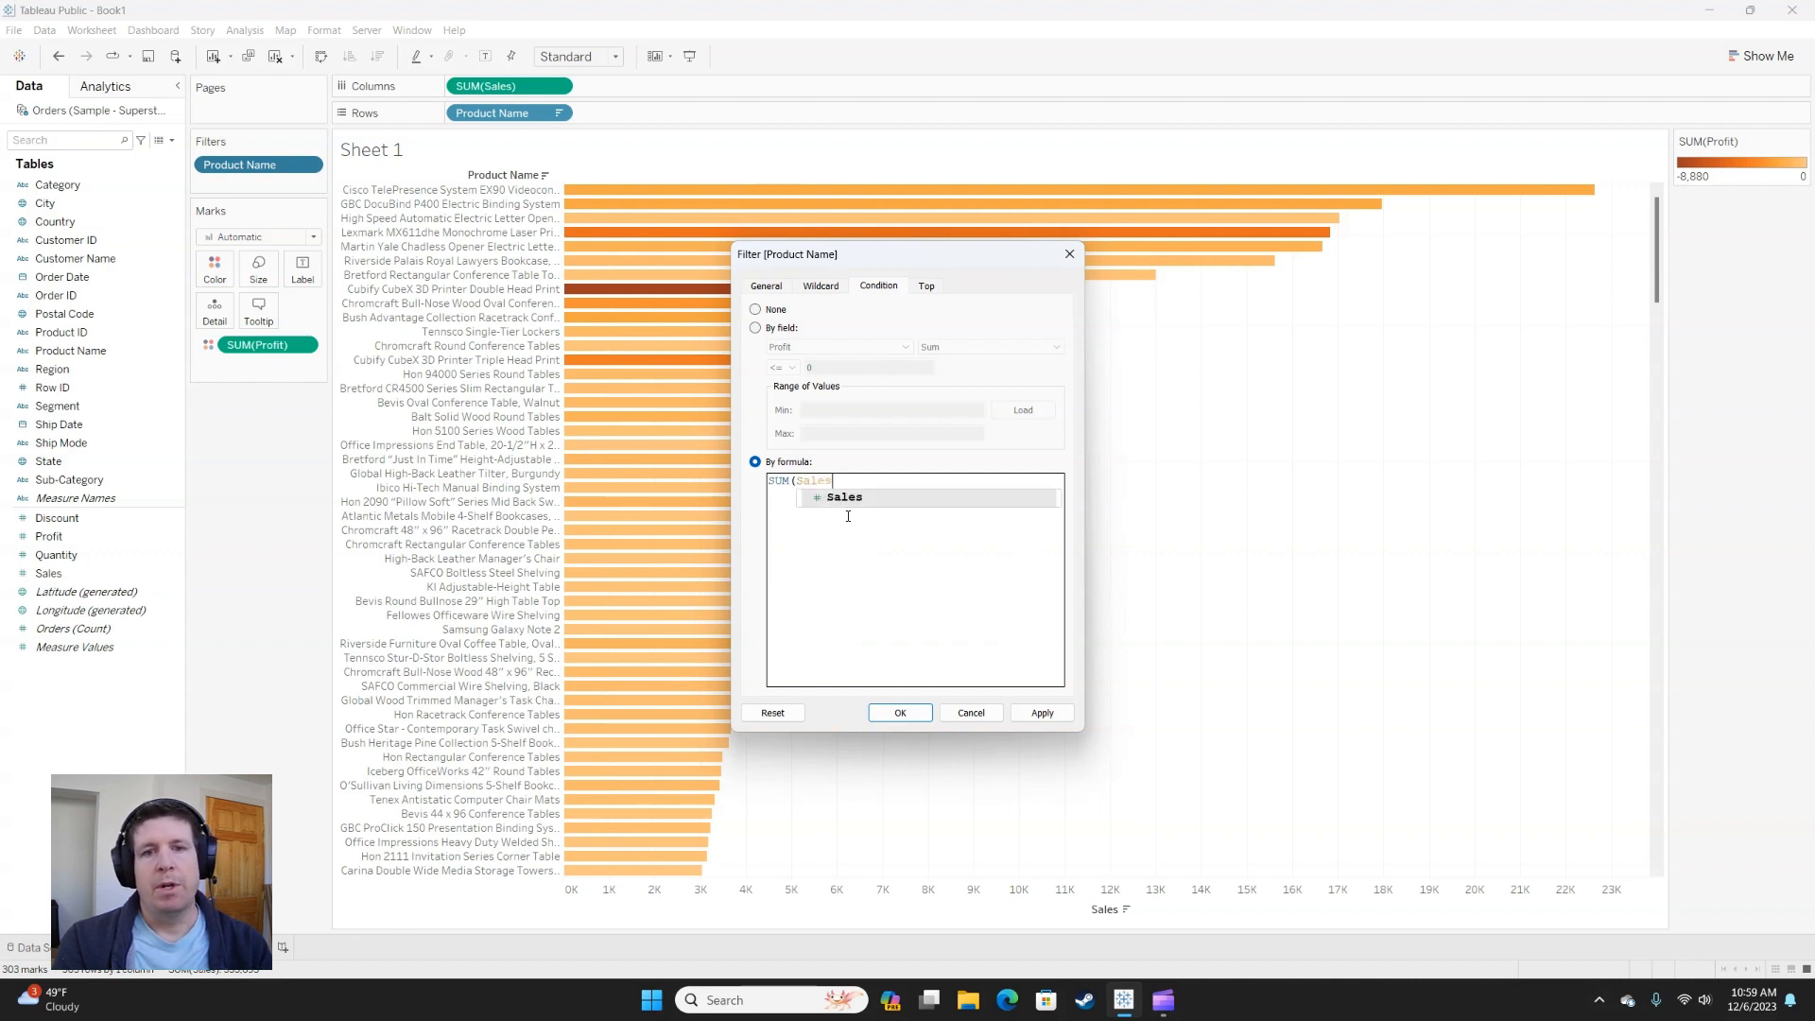
text())
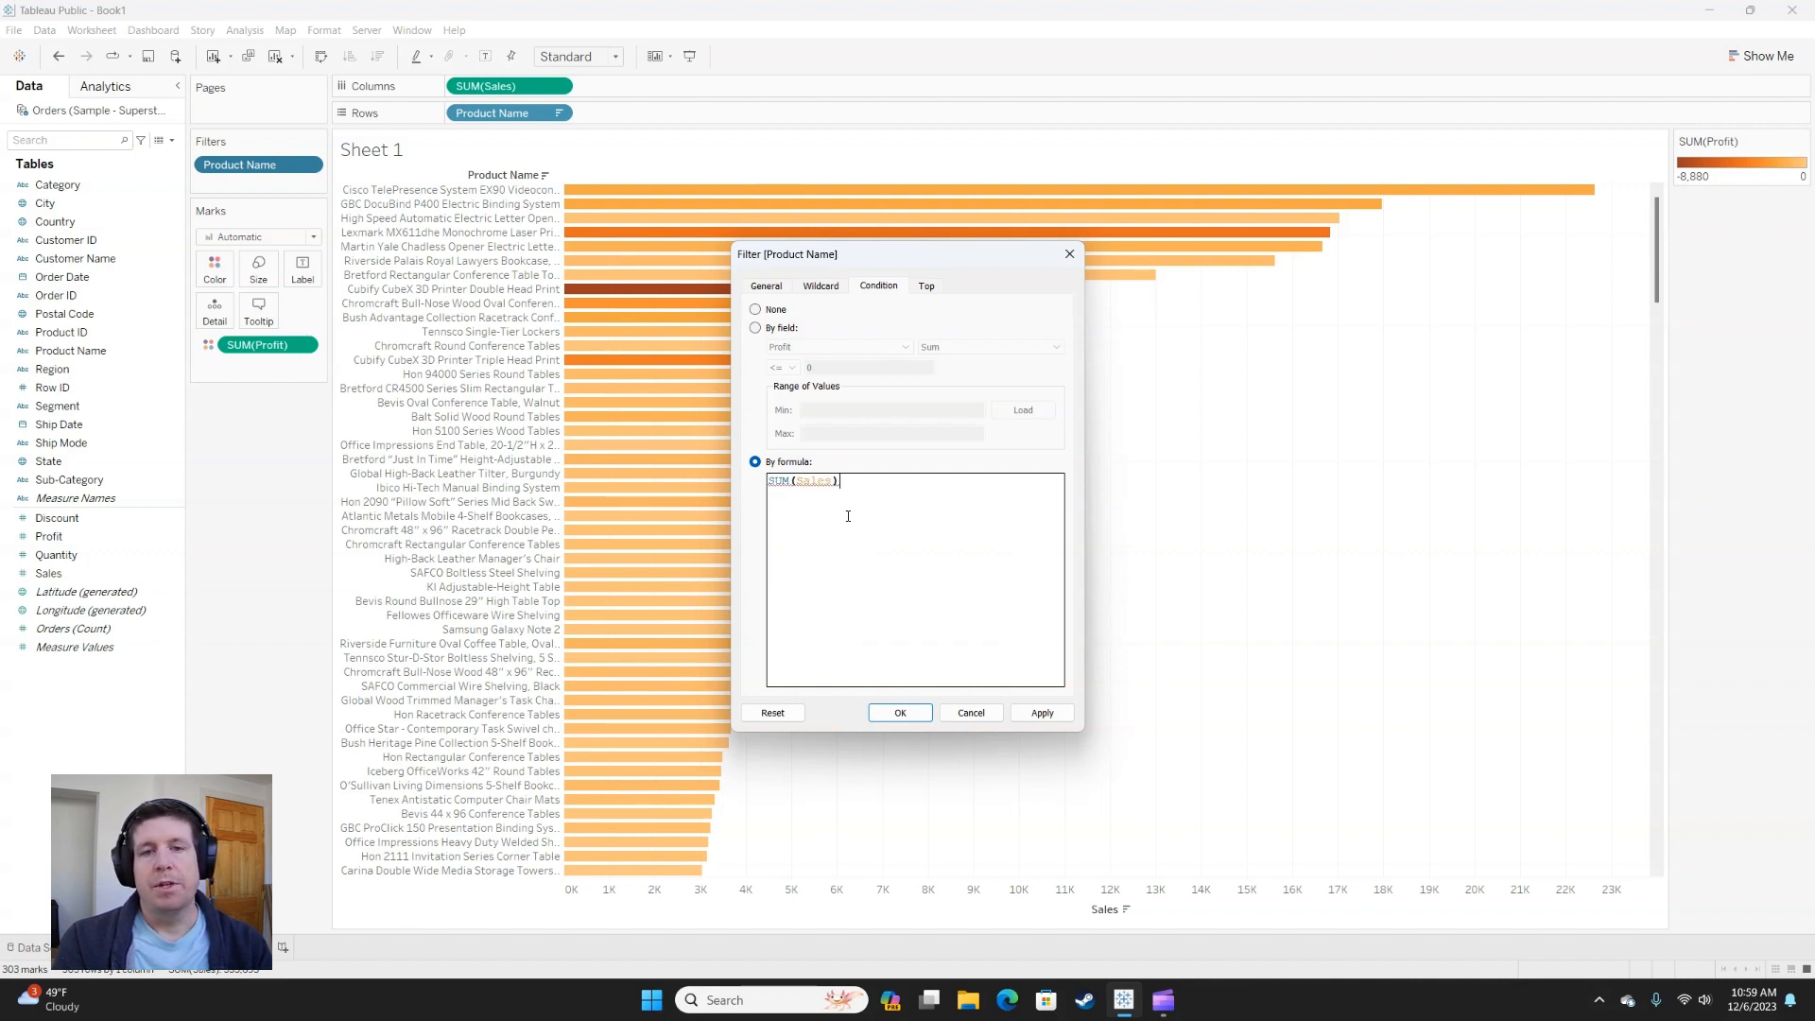
text(>5000 )
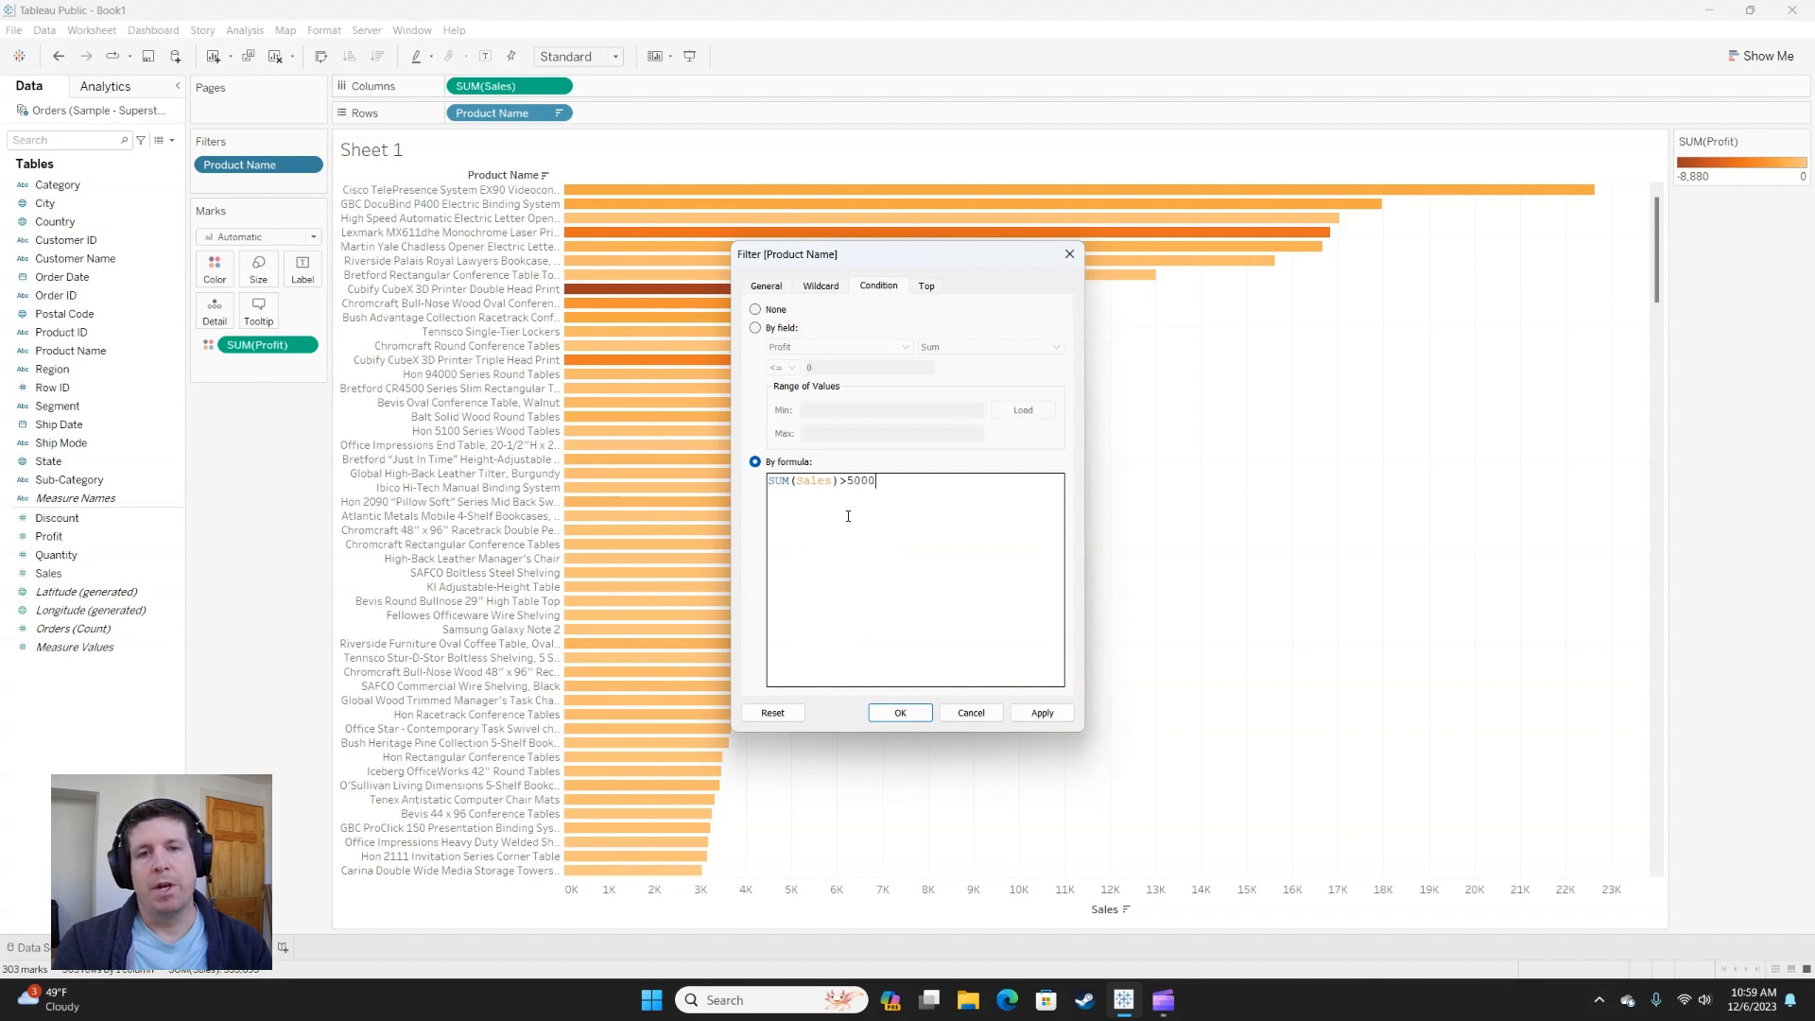
text(AND )
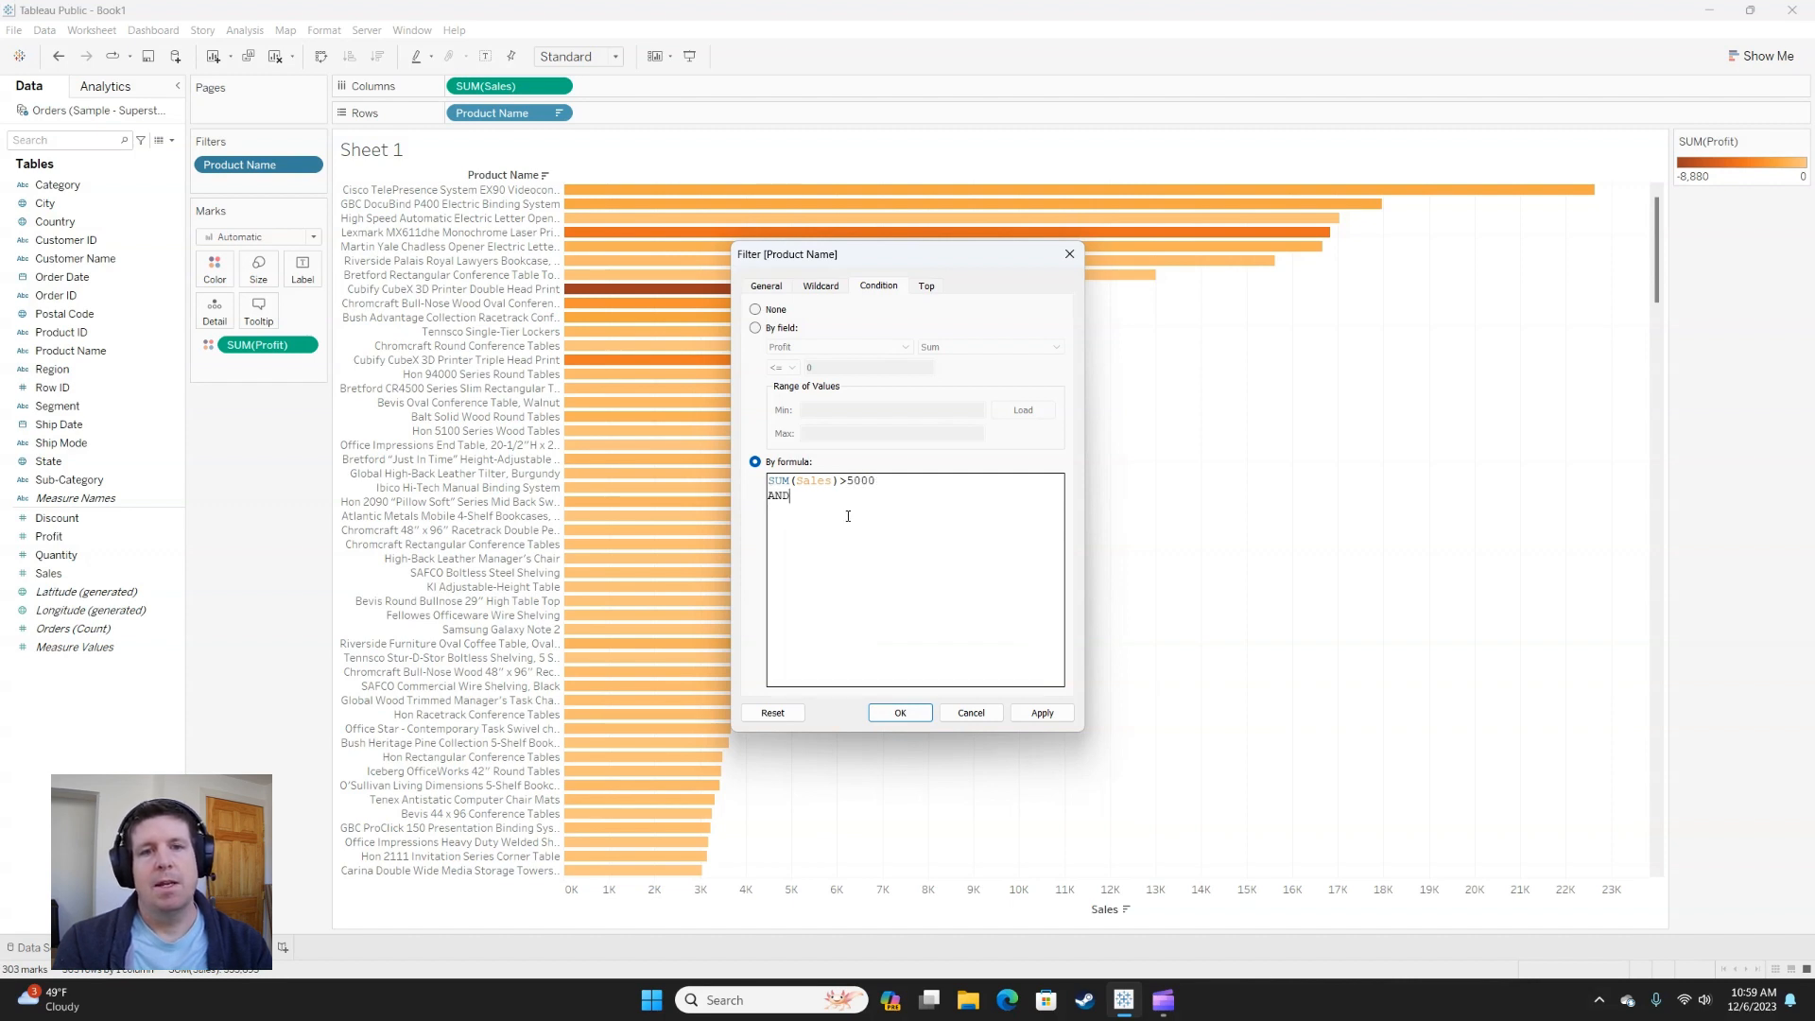
text(SUM(Profi)
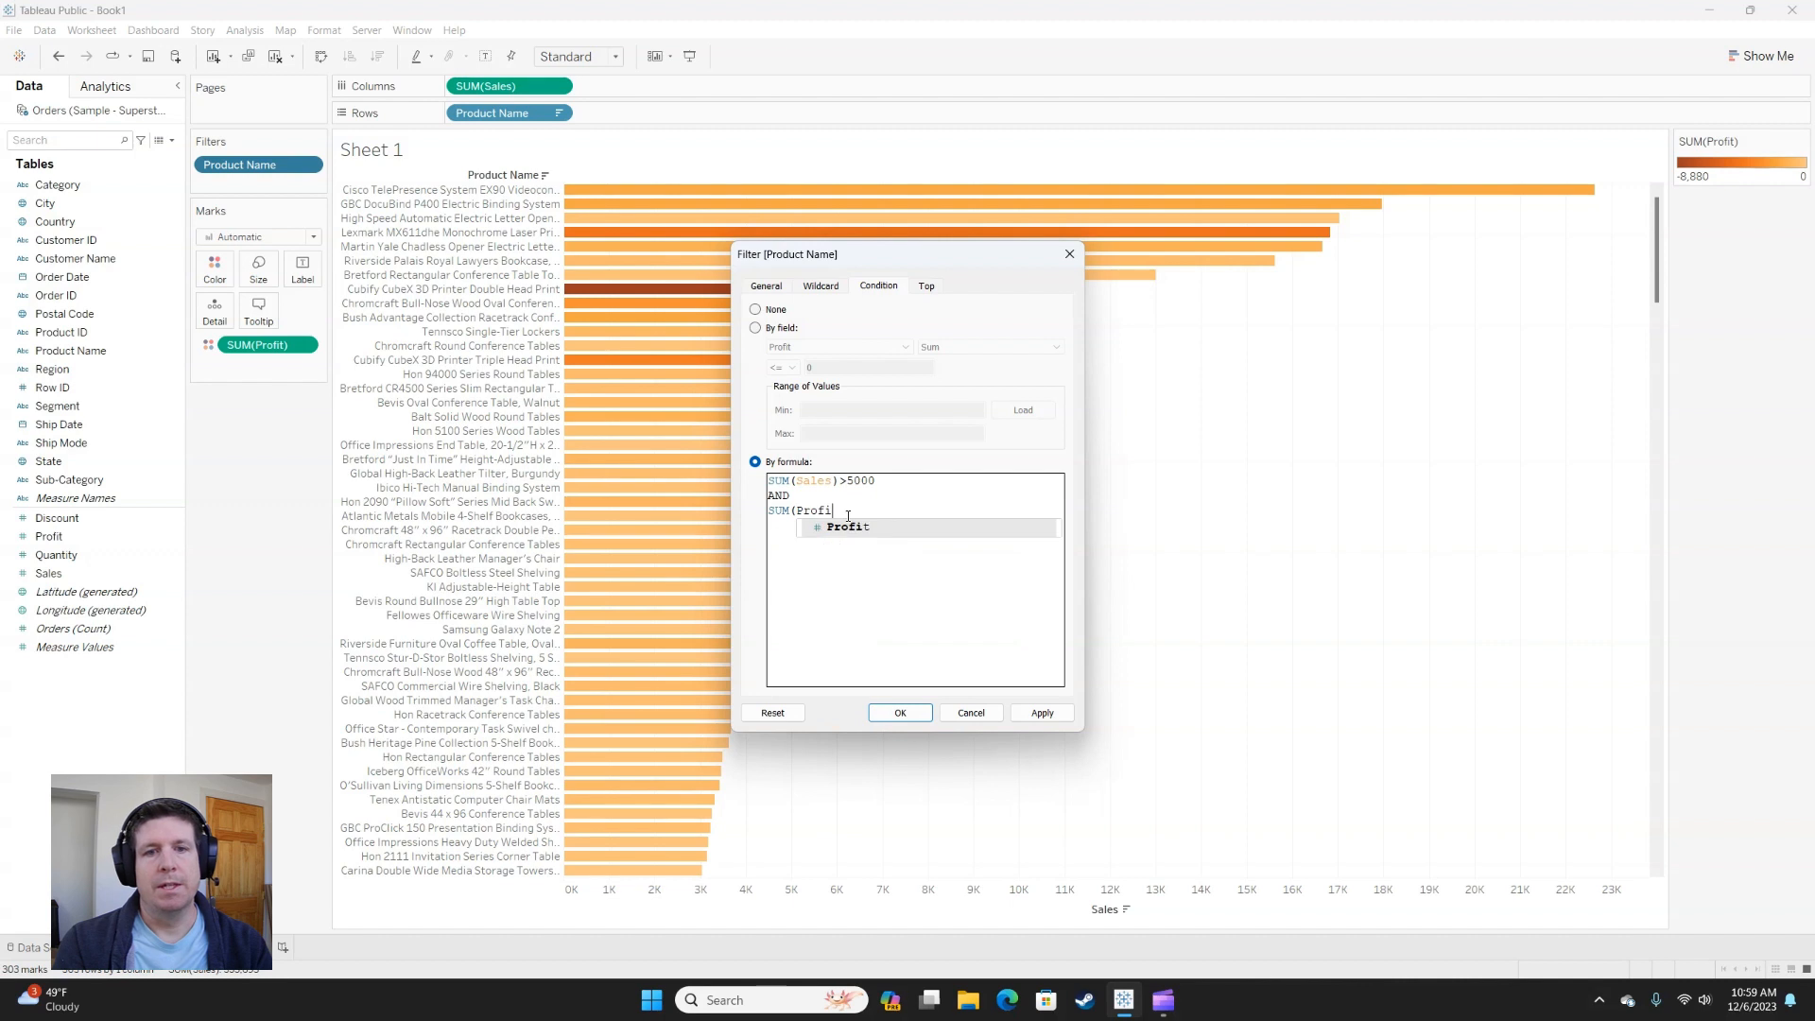
key(Return)
text()<0)
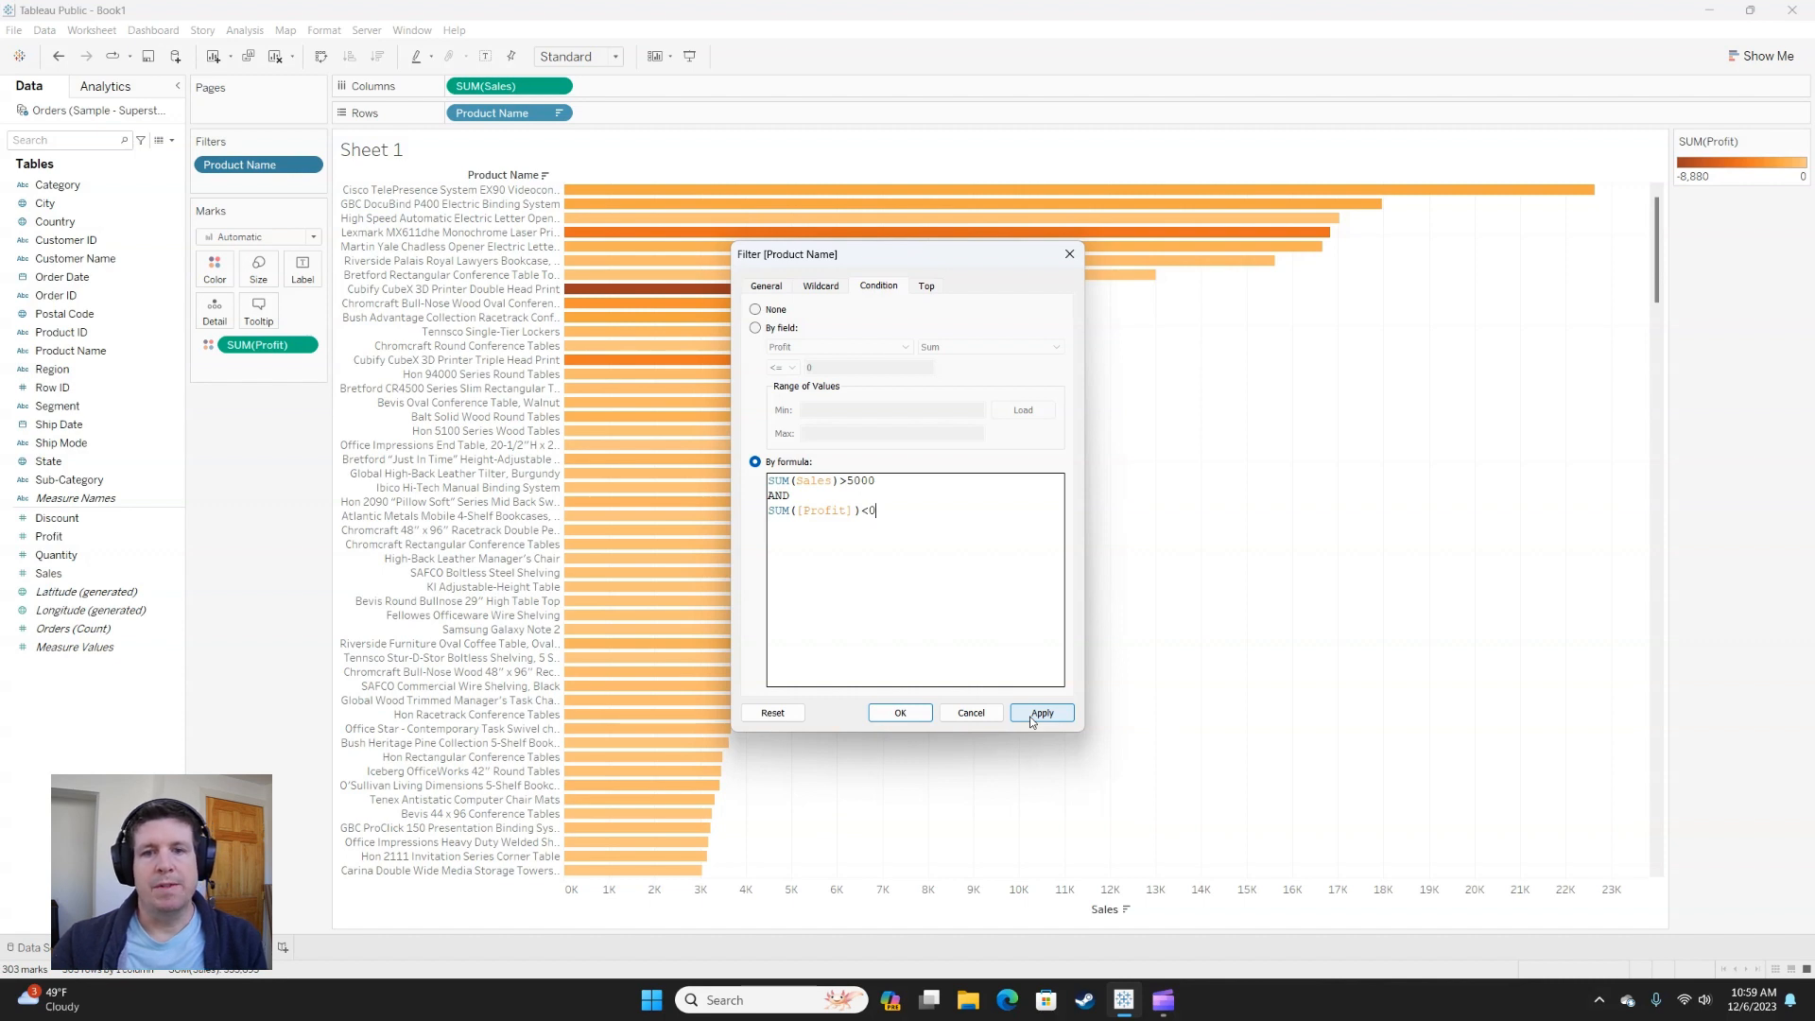
click(1040, 714)
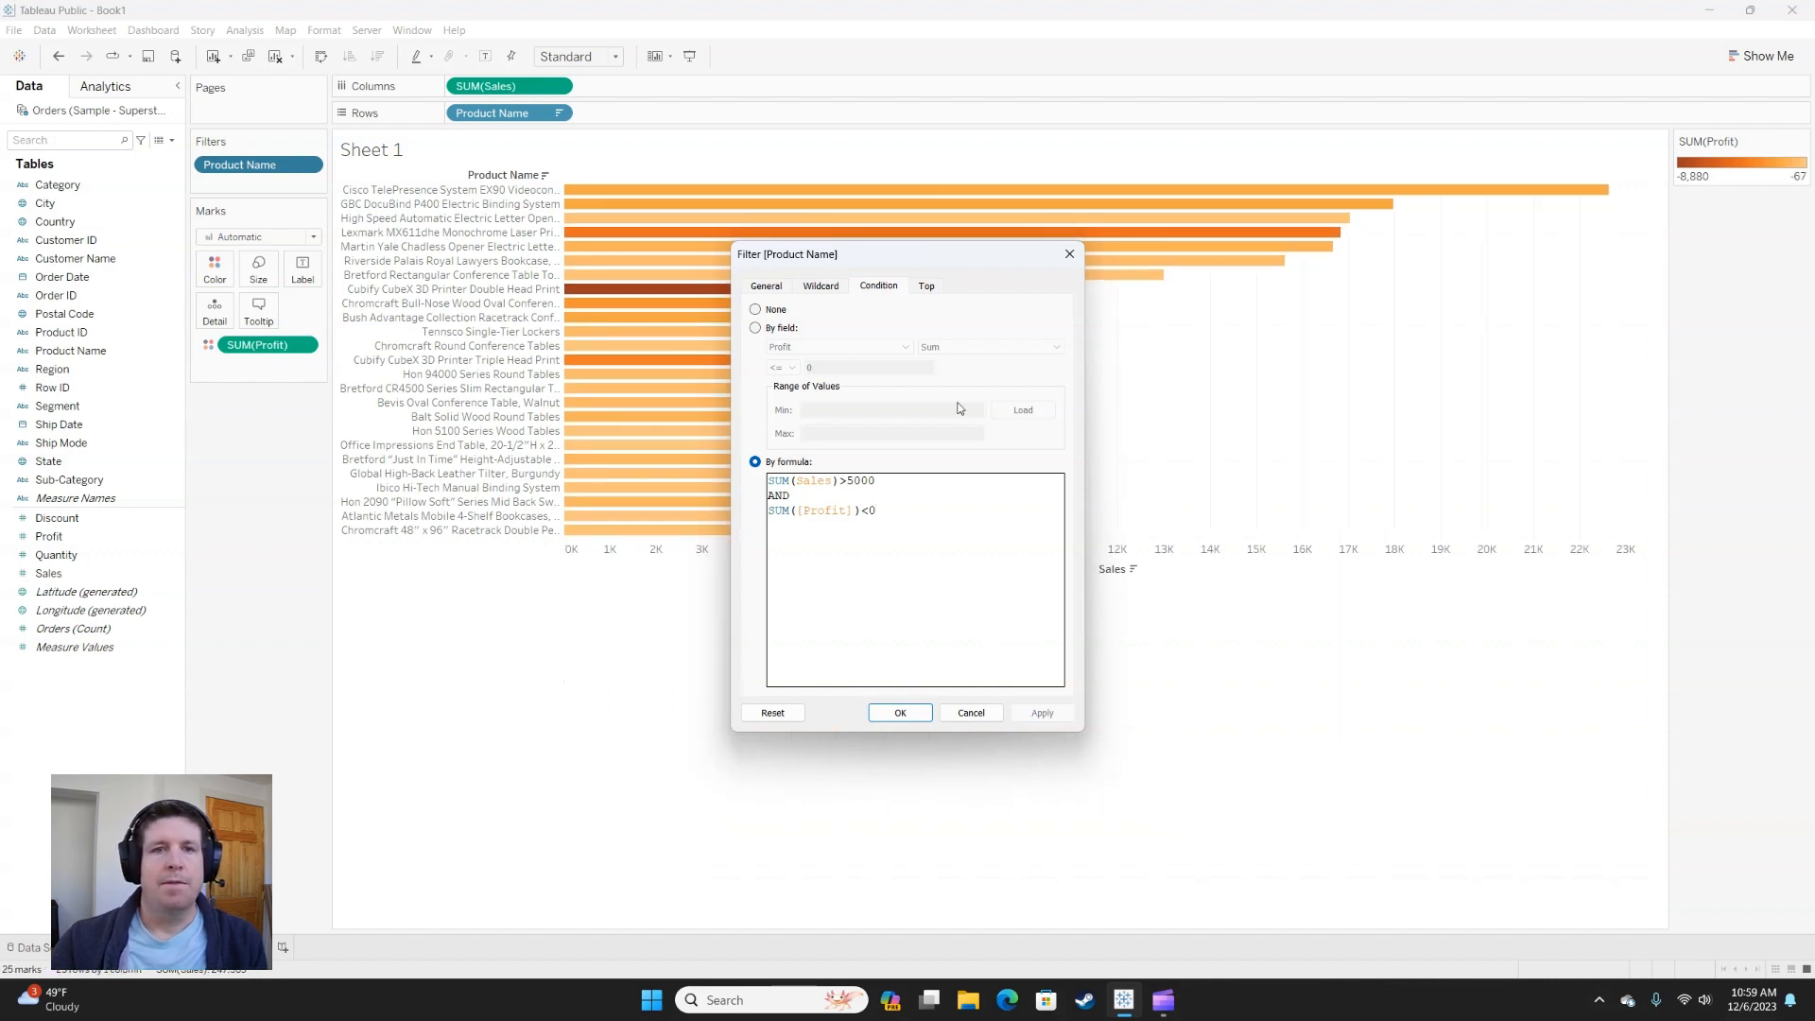
drag(898, 257, 1201, 287)
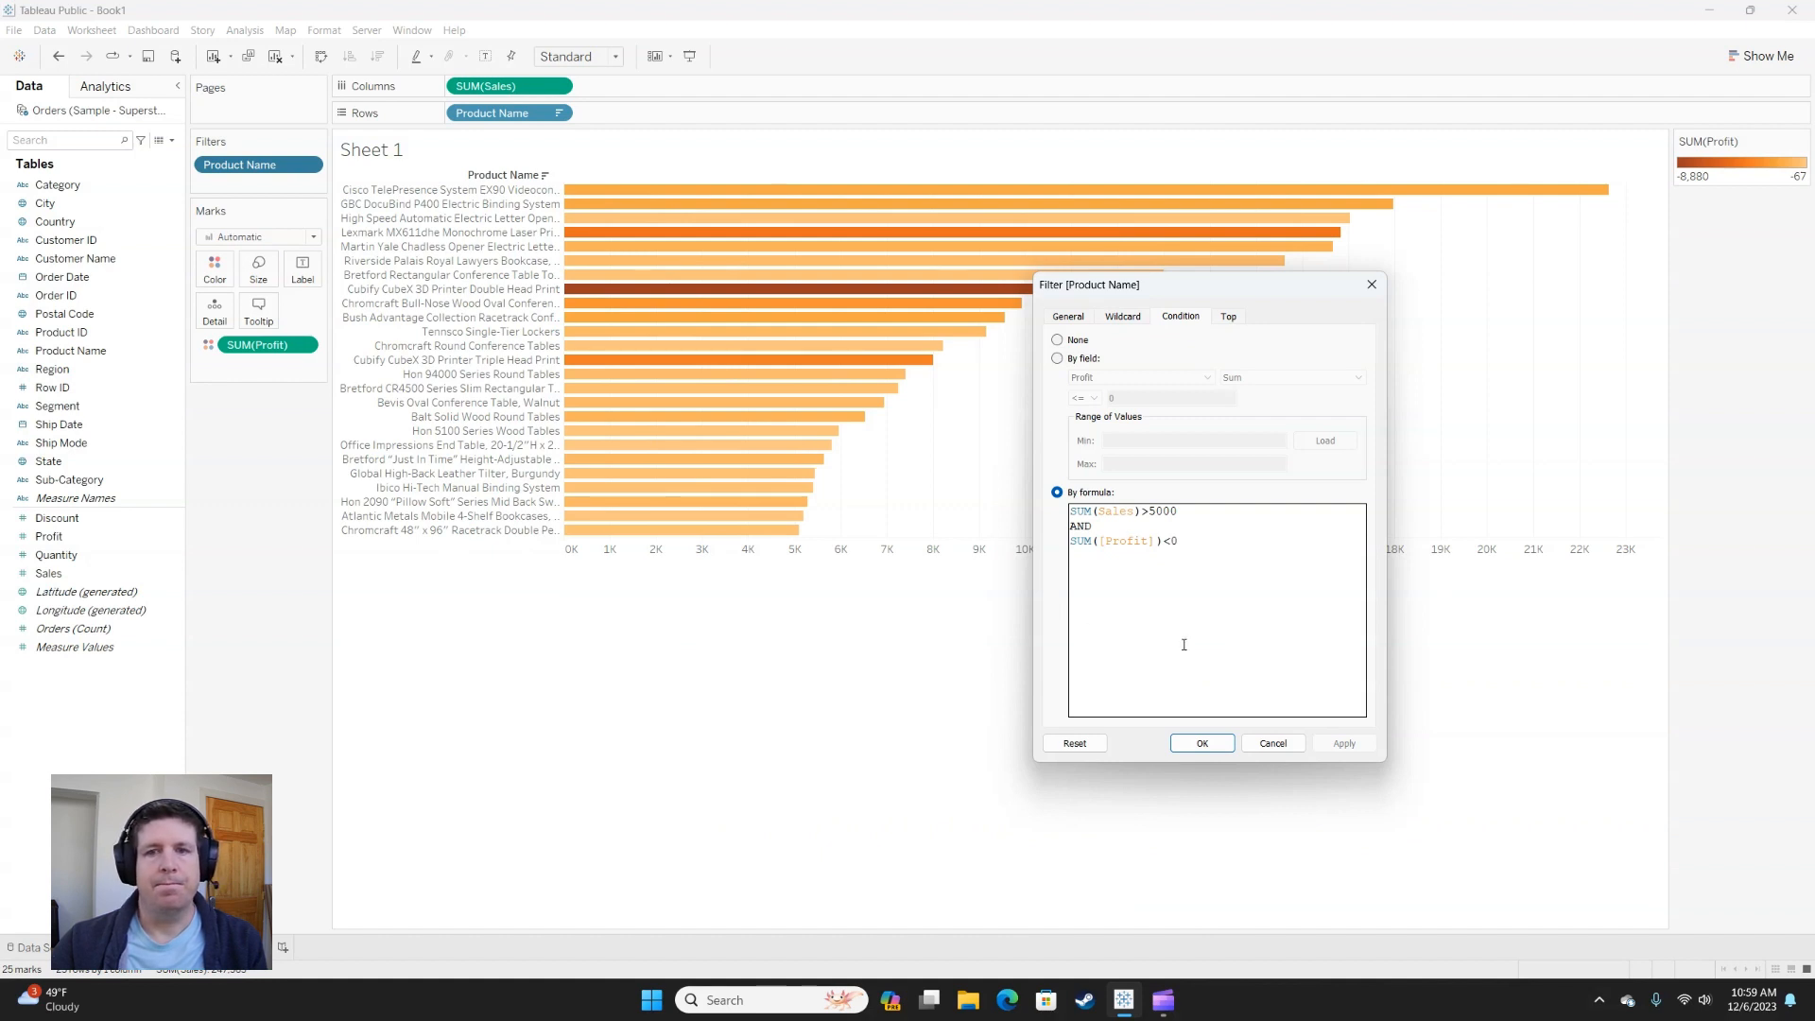
- Set a by-field Top limit of 50 on the Product Name filter
click(1229, 317)
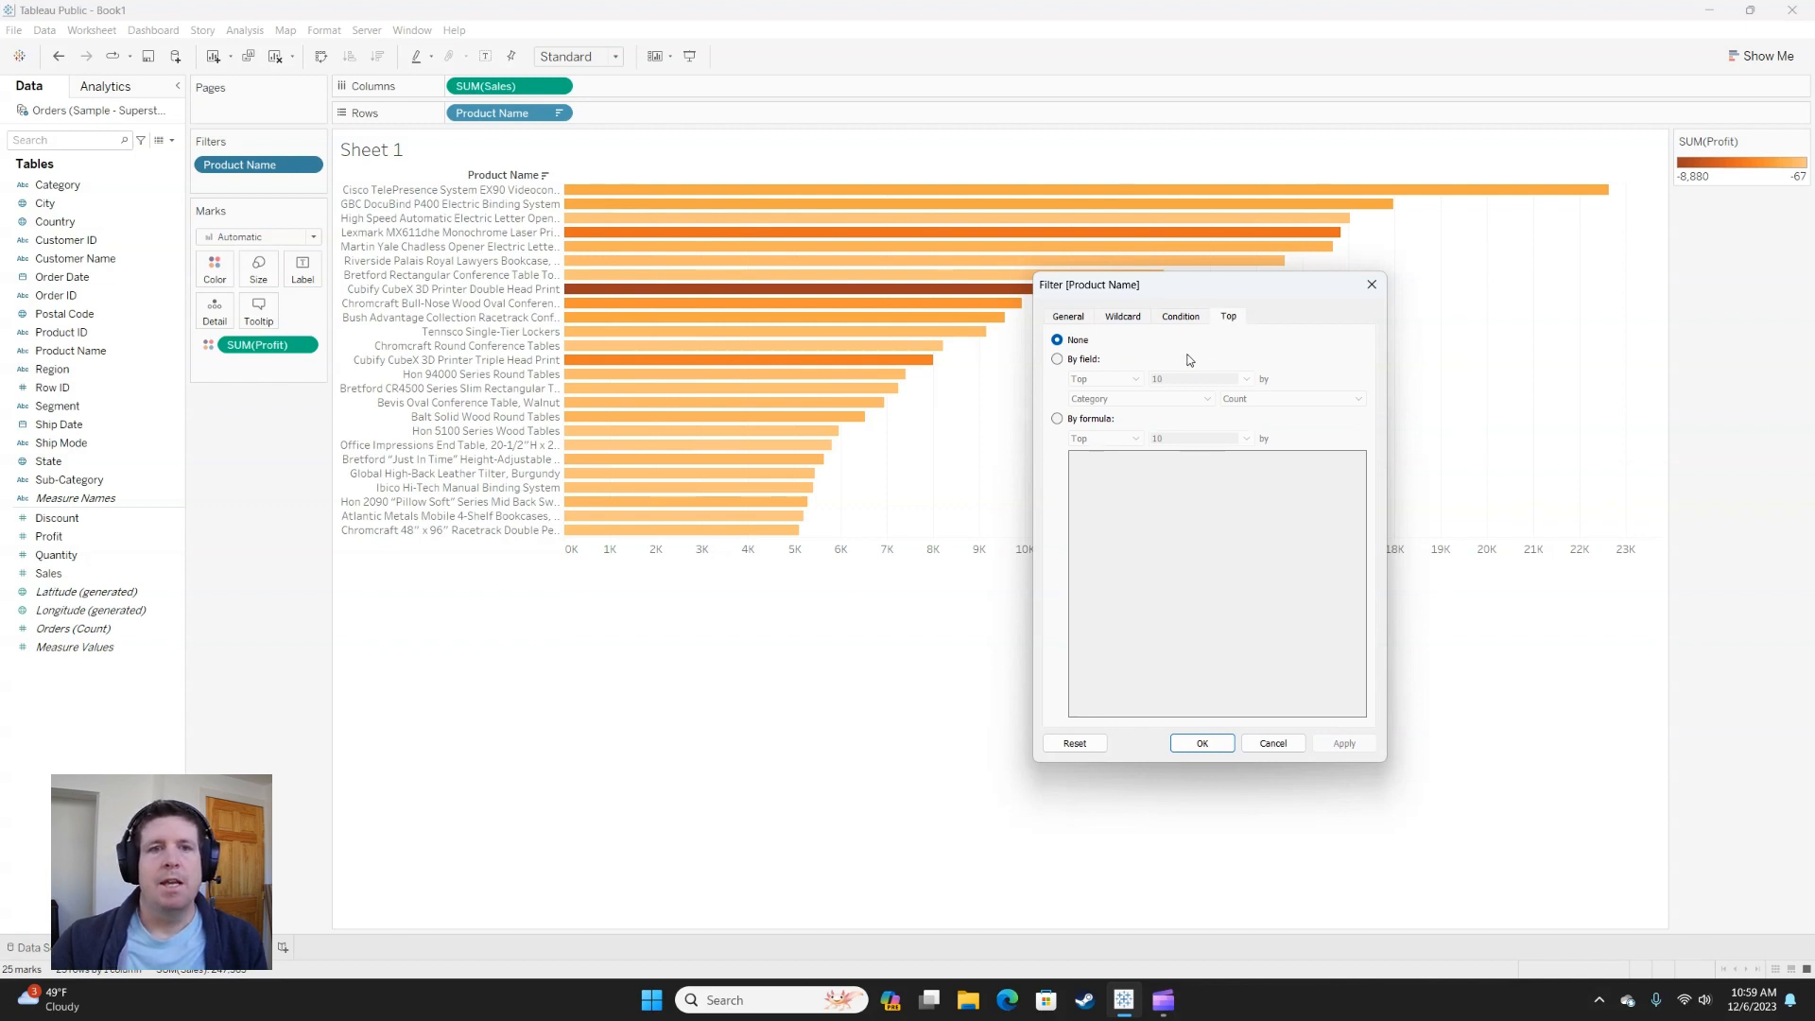
click(1075, 361)
click(1119, 382)
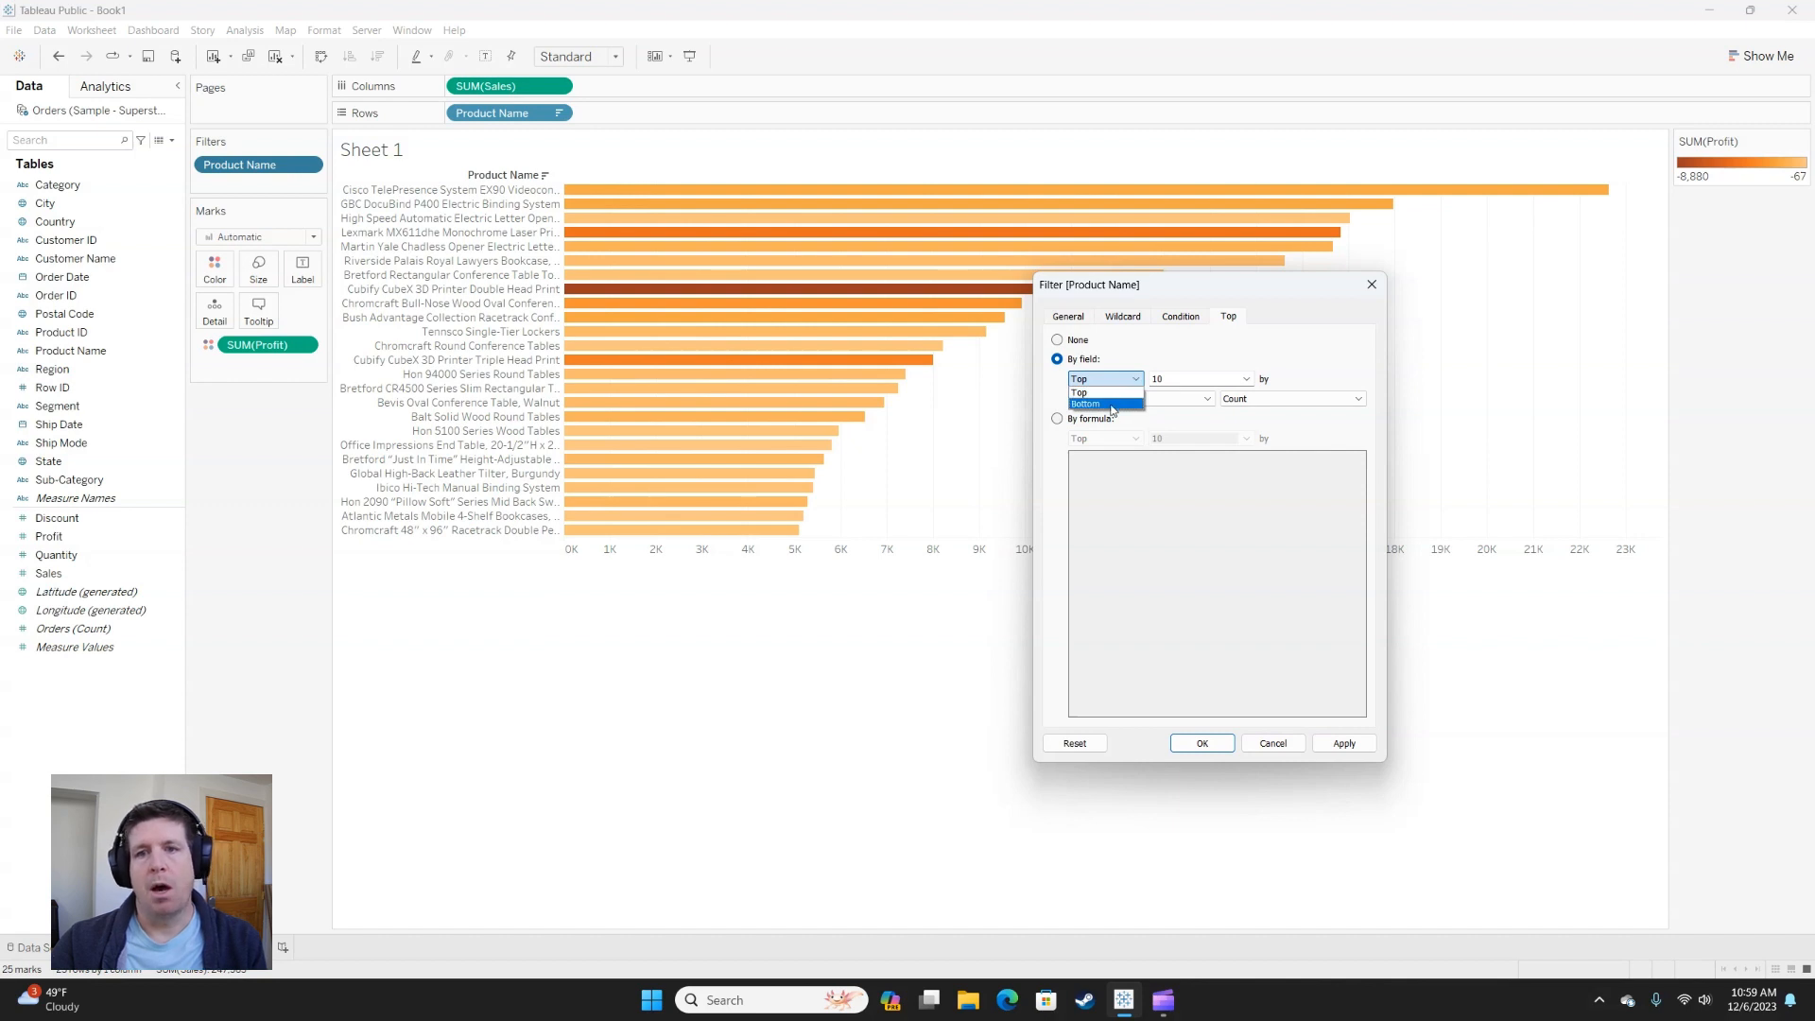
click(1058, 420)
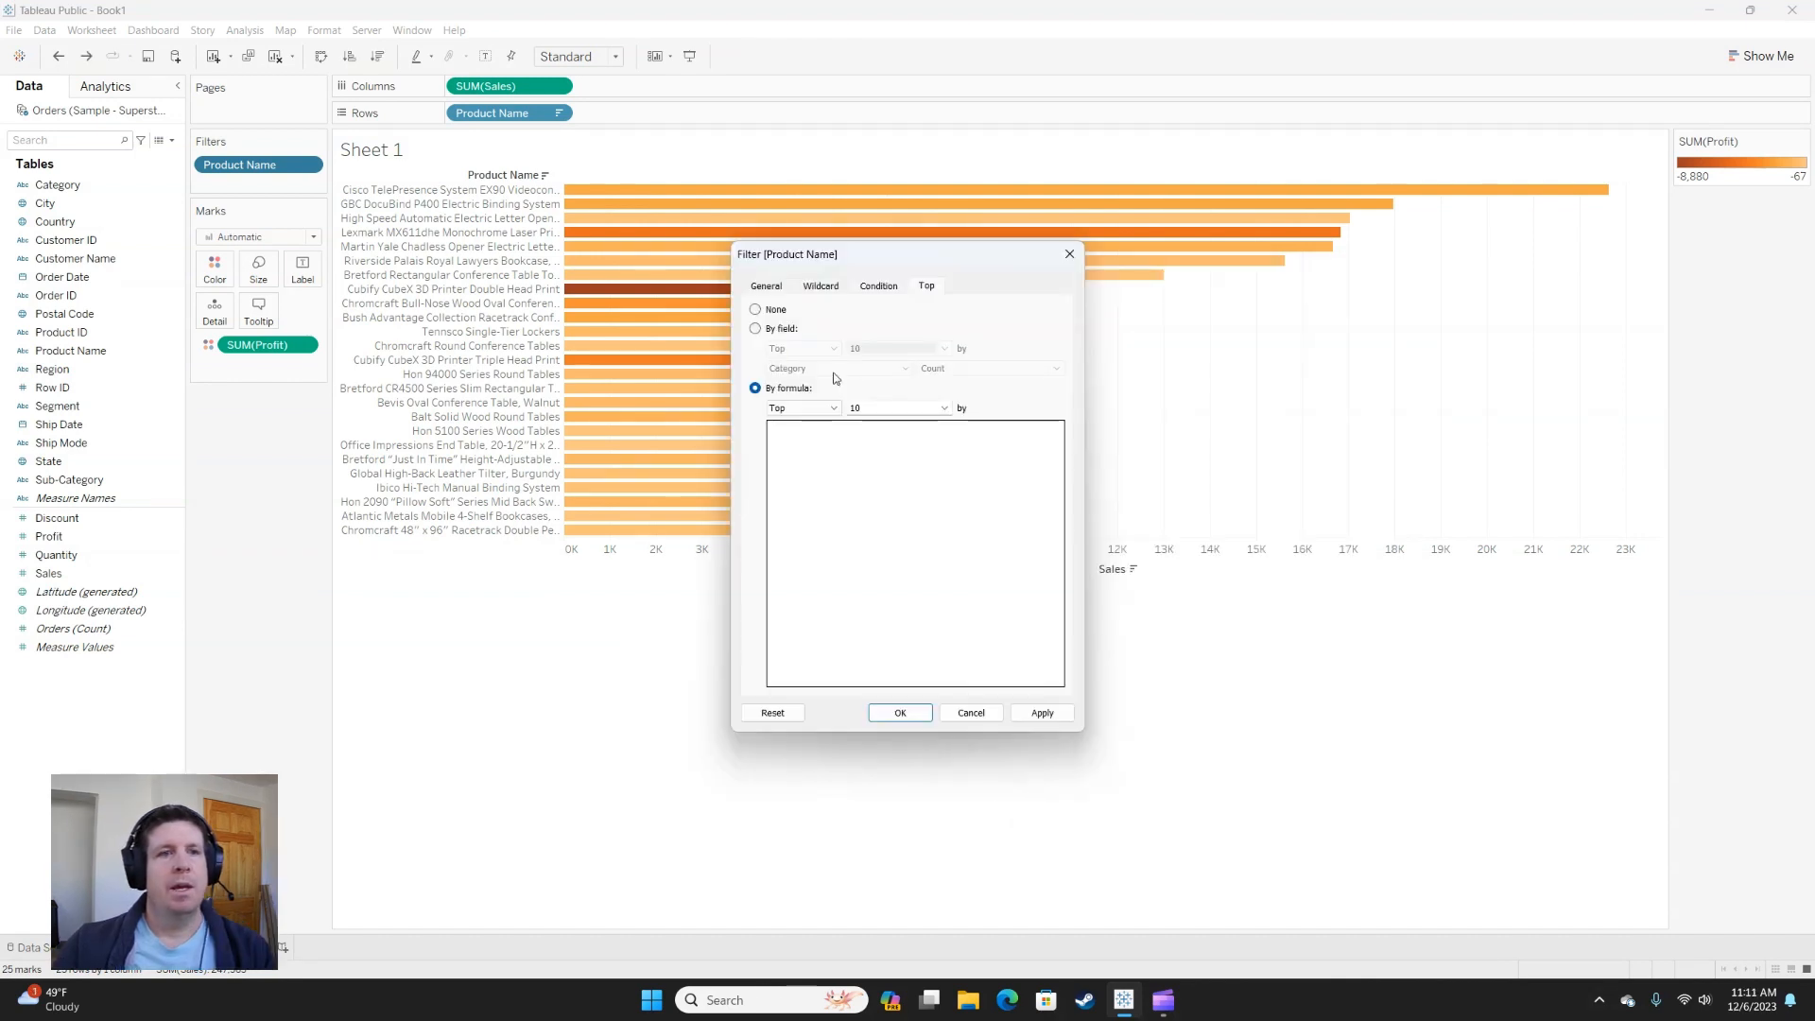
click(755, 329)
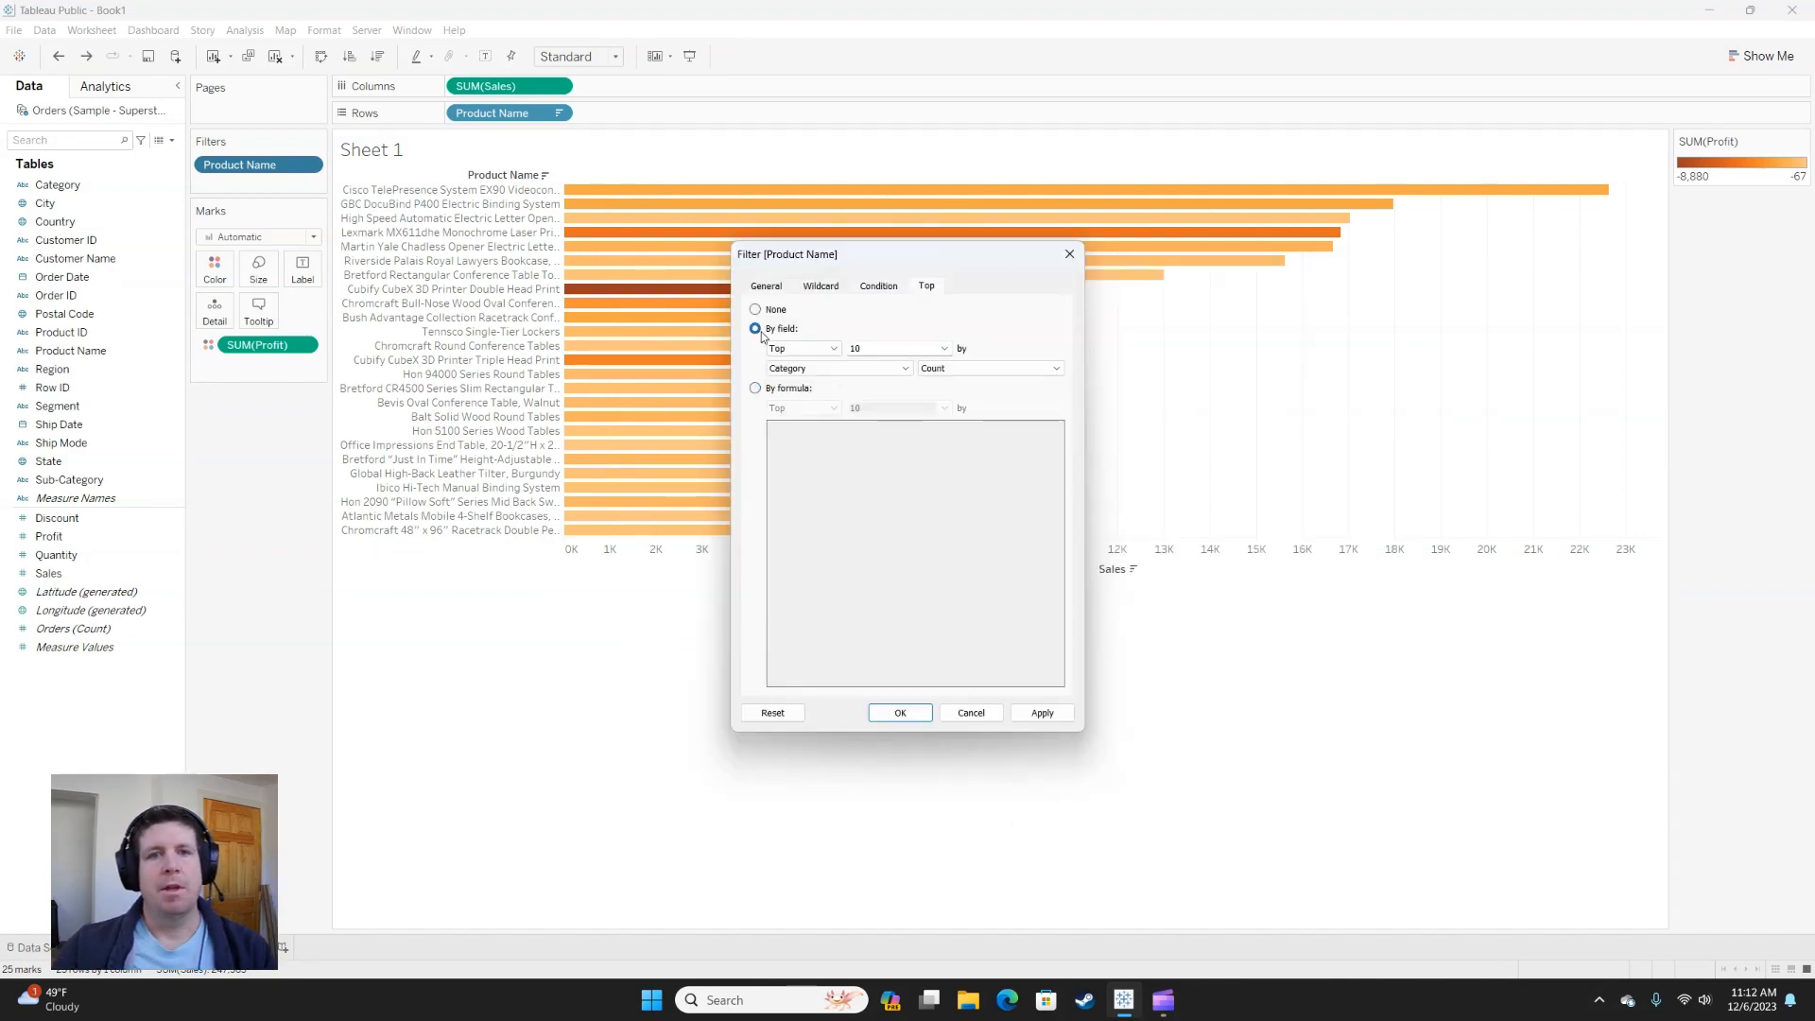
click(943, 350)
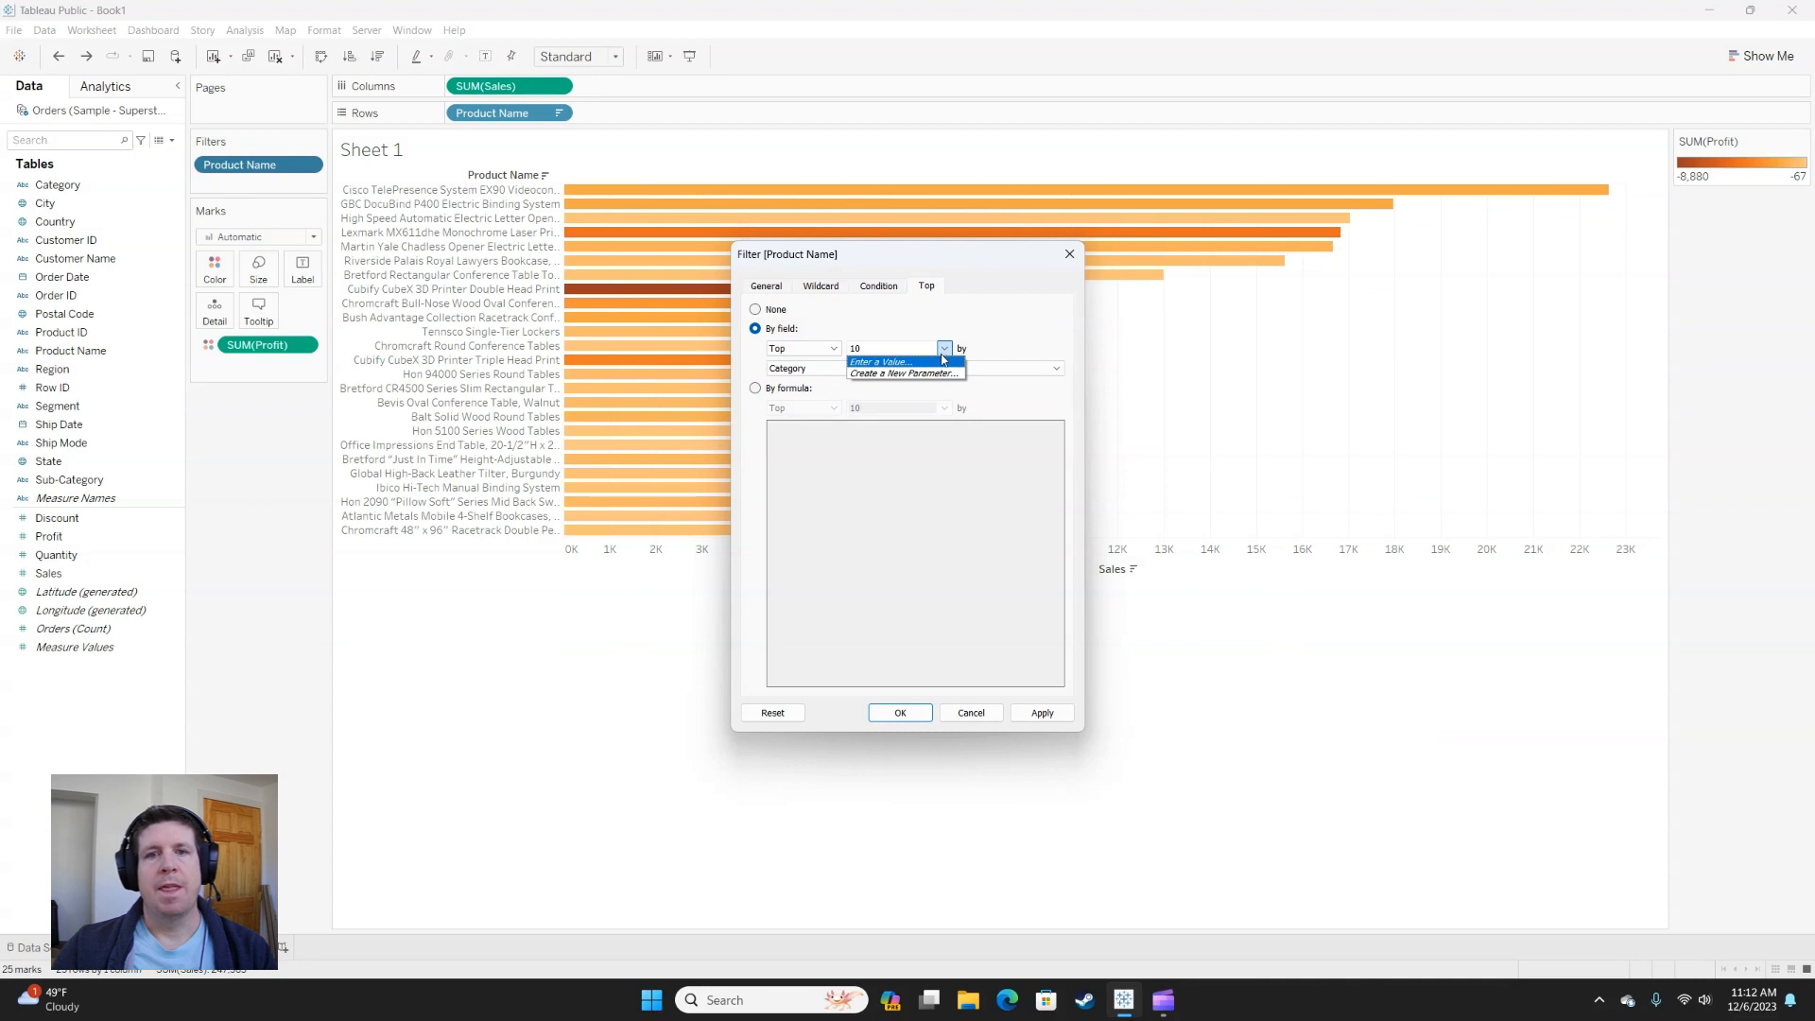
click(891, 363)
text(50)
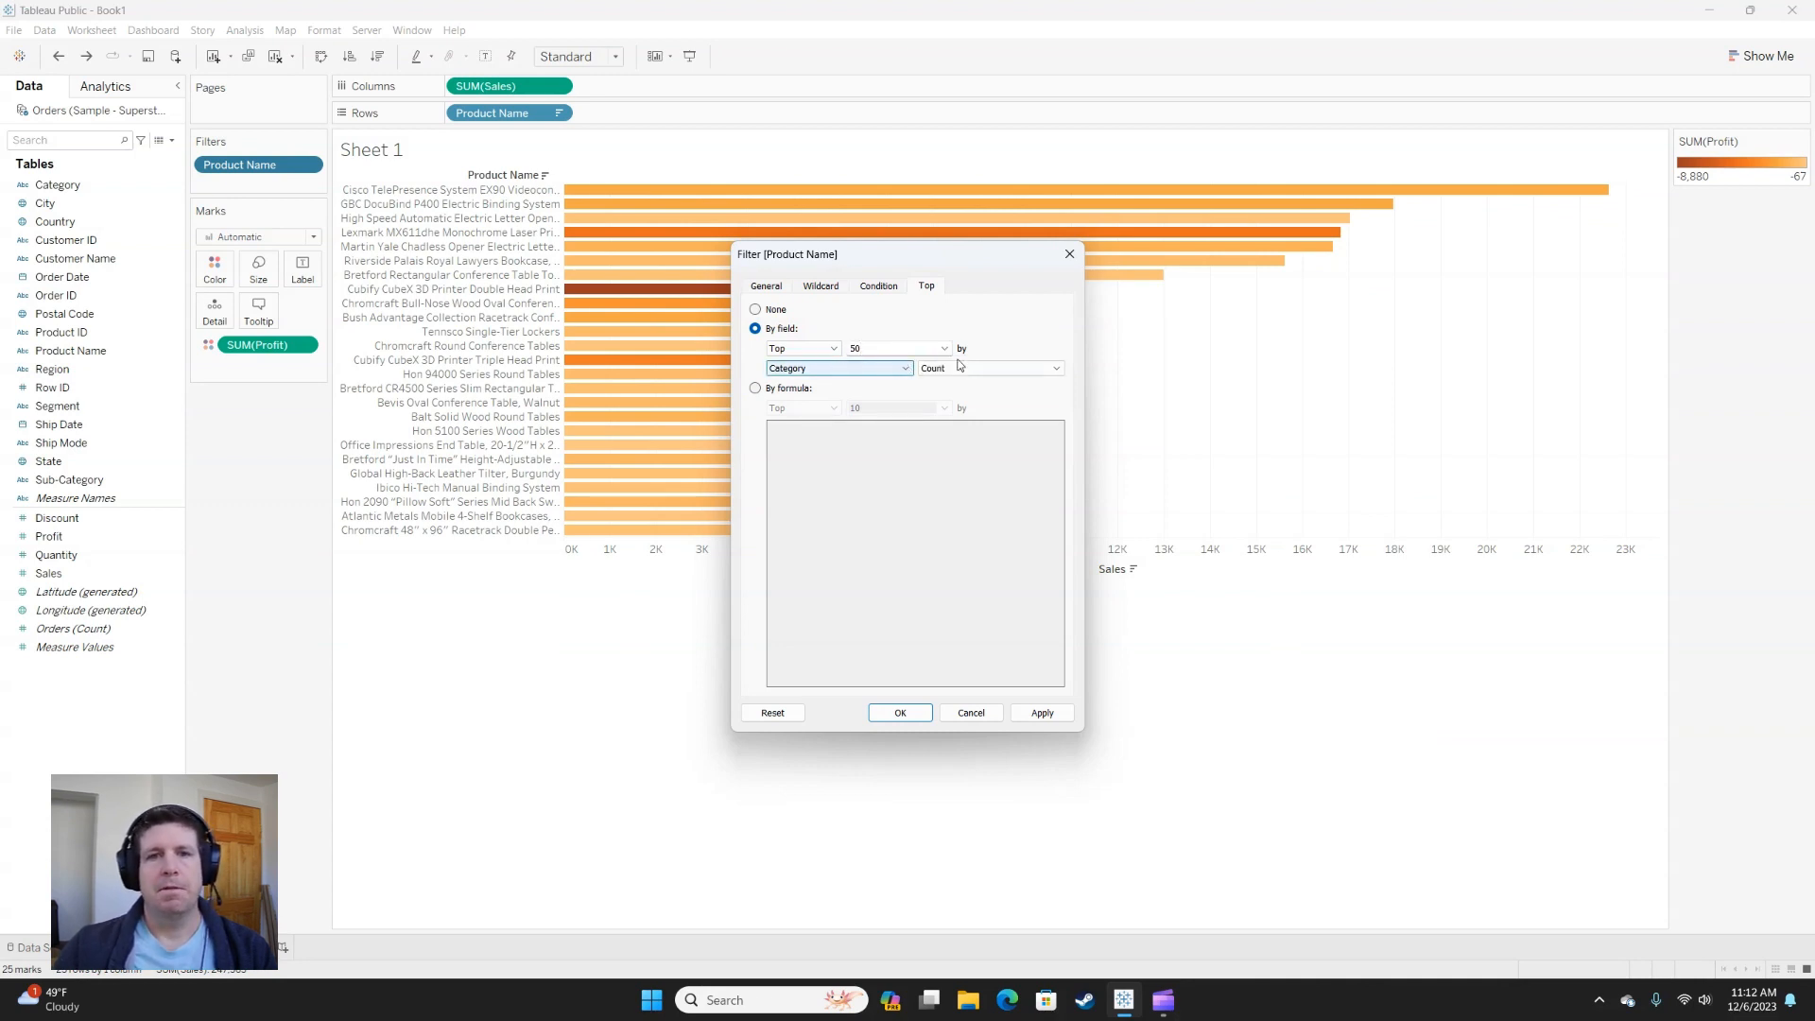
- Create a parameter named Top N for the filter's limit, with current value 50 and an allowable range from 1 to 100
click(948, 350)
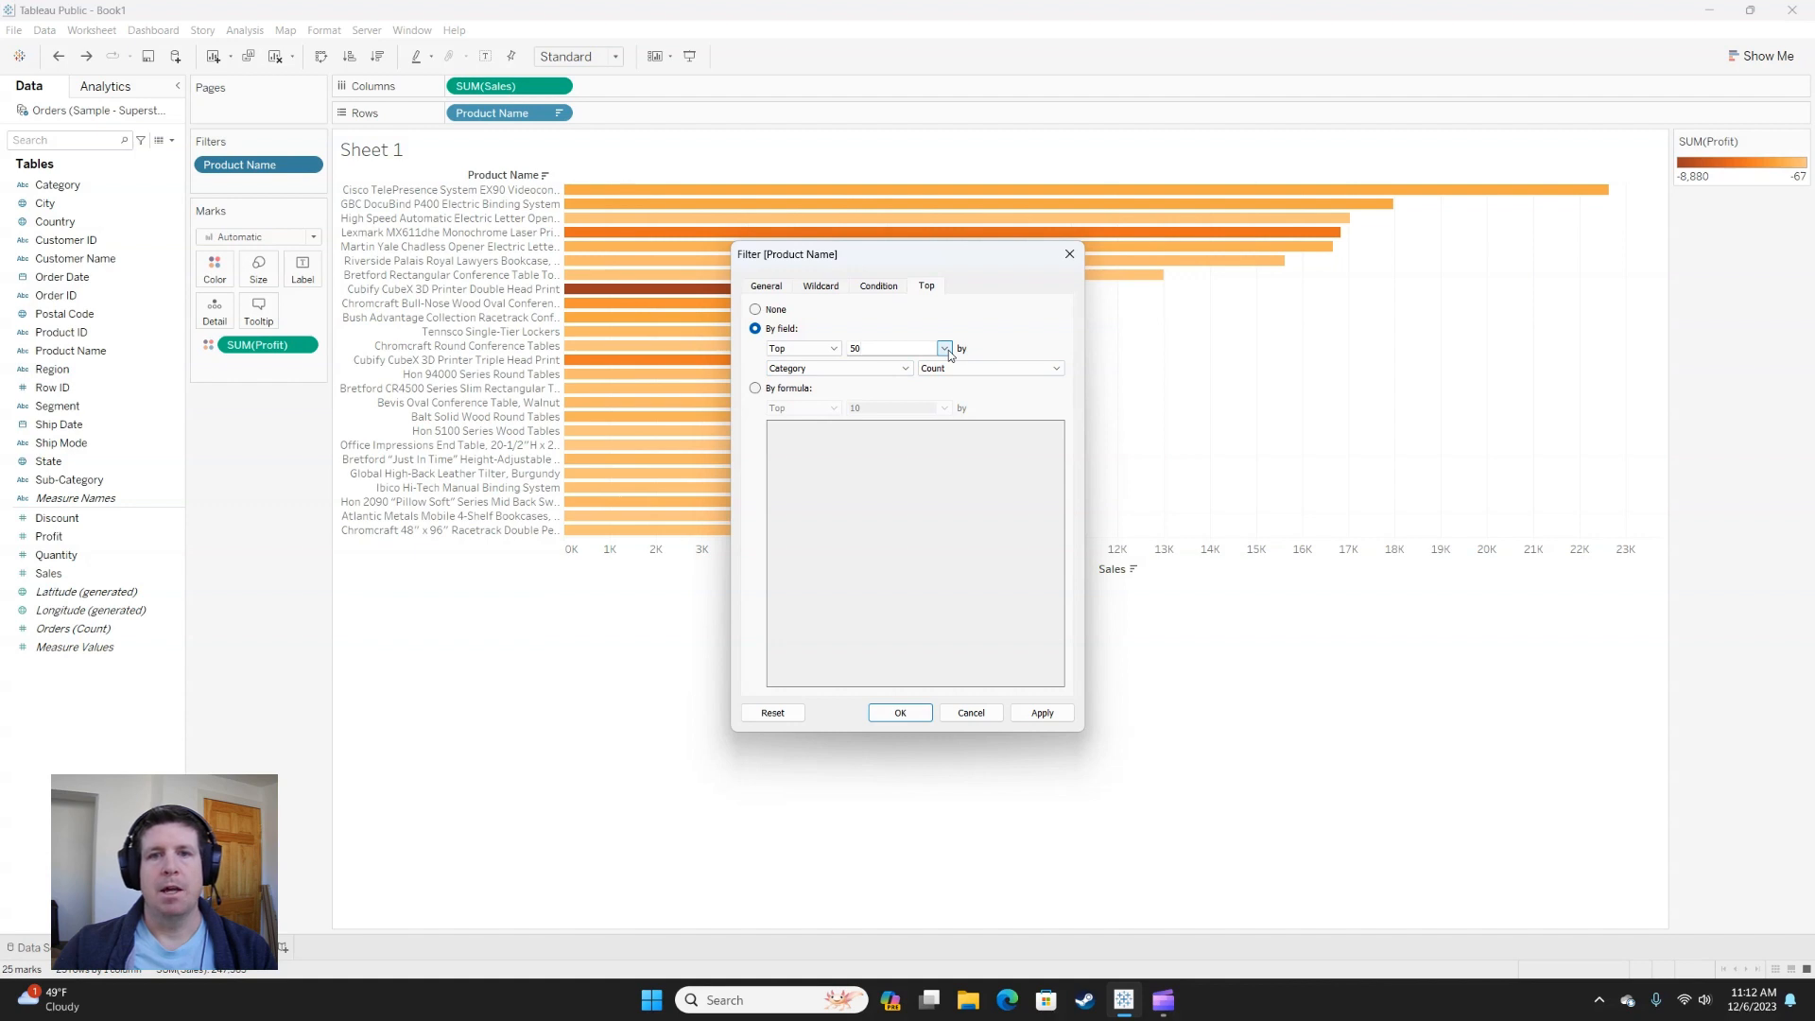
click(949, 350)
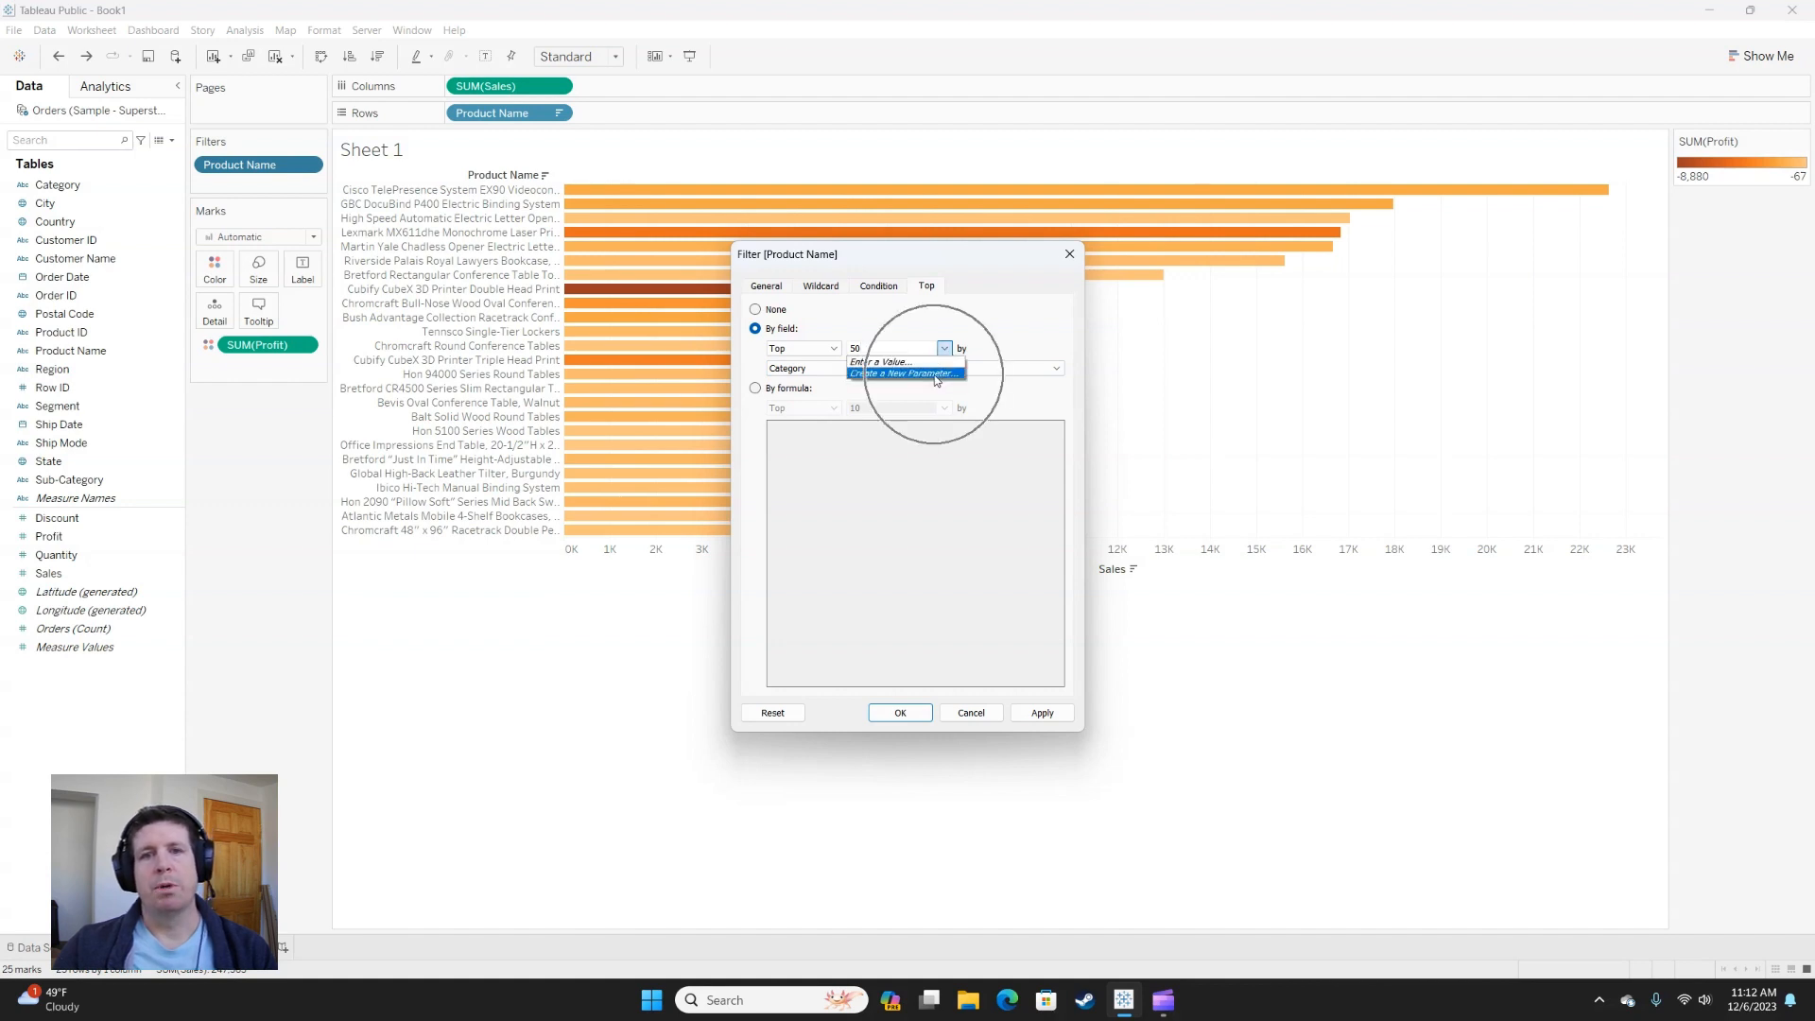
click(930, 375)
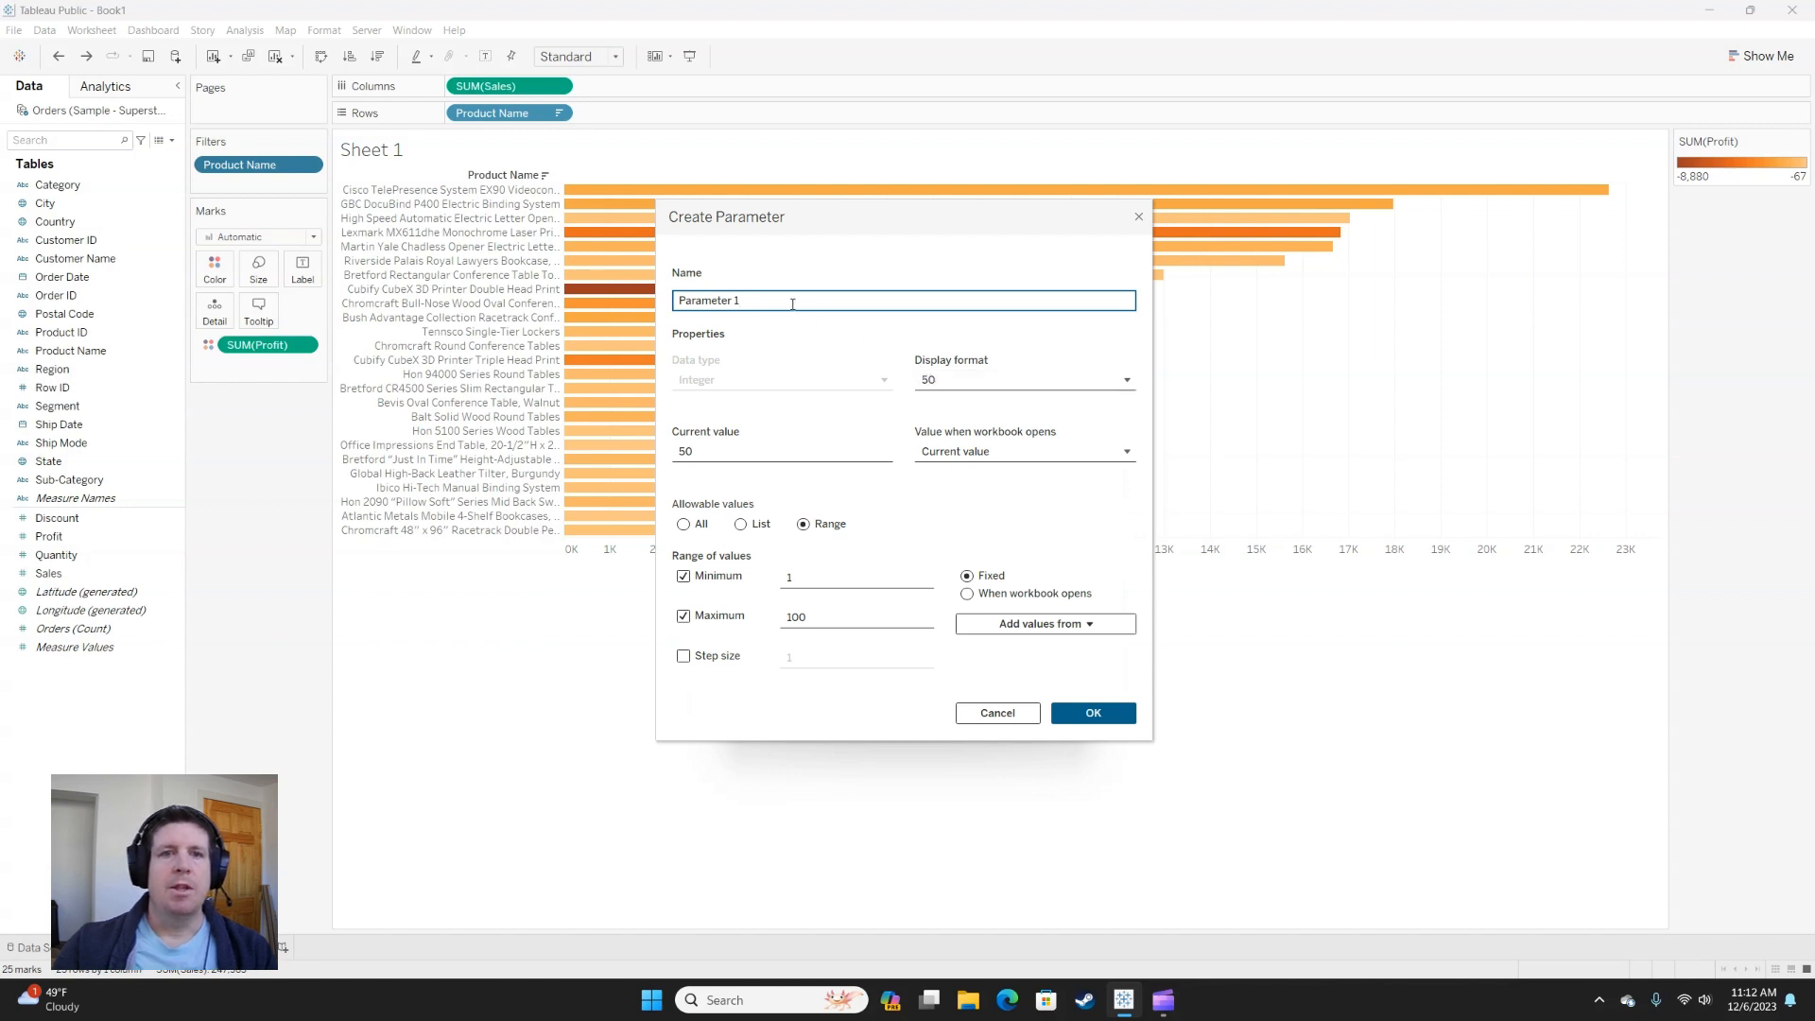
drag(788, 301, 629, 311)
text(Top N)
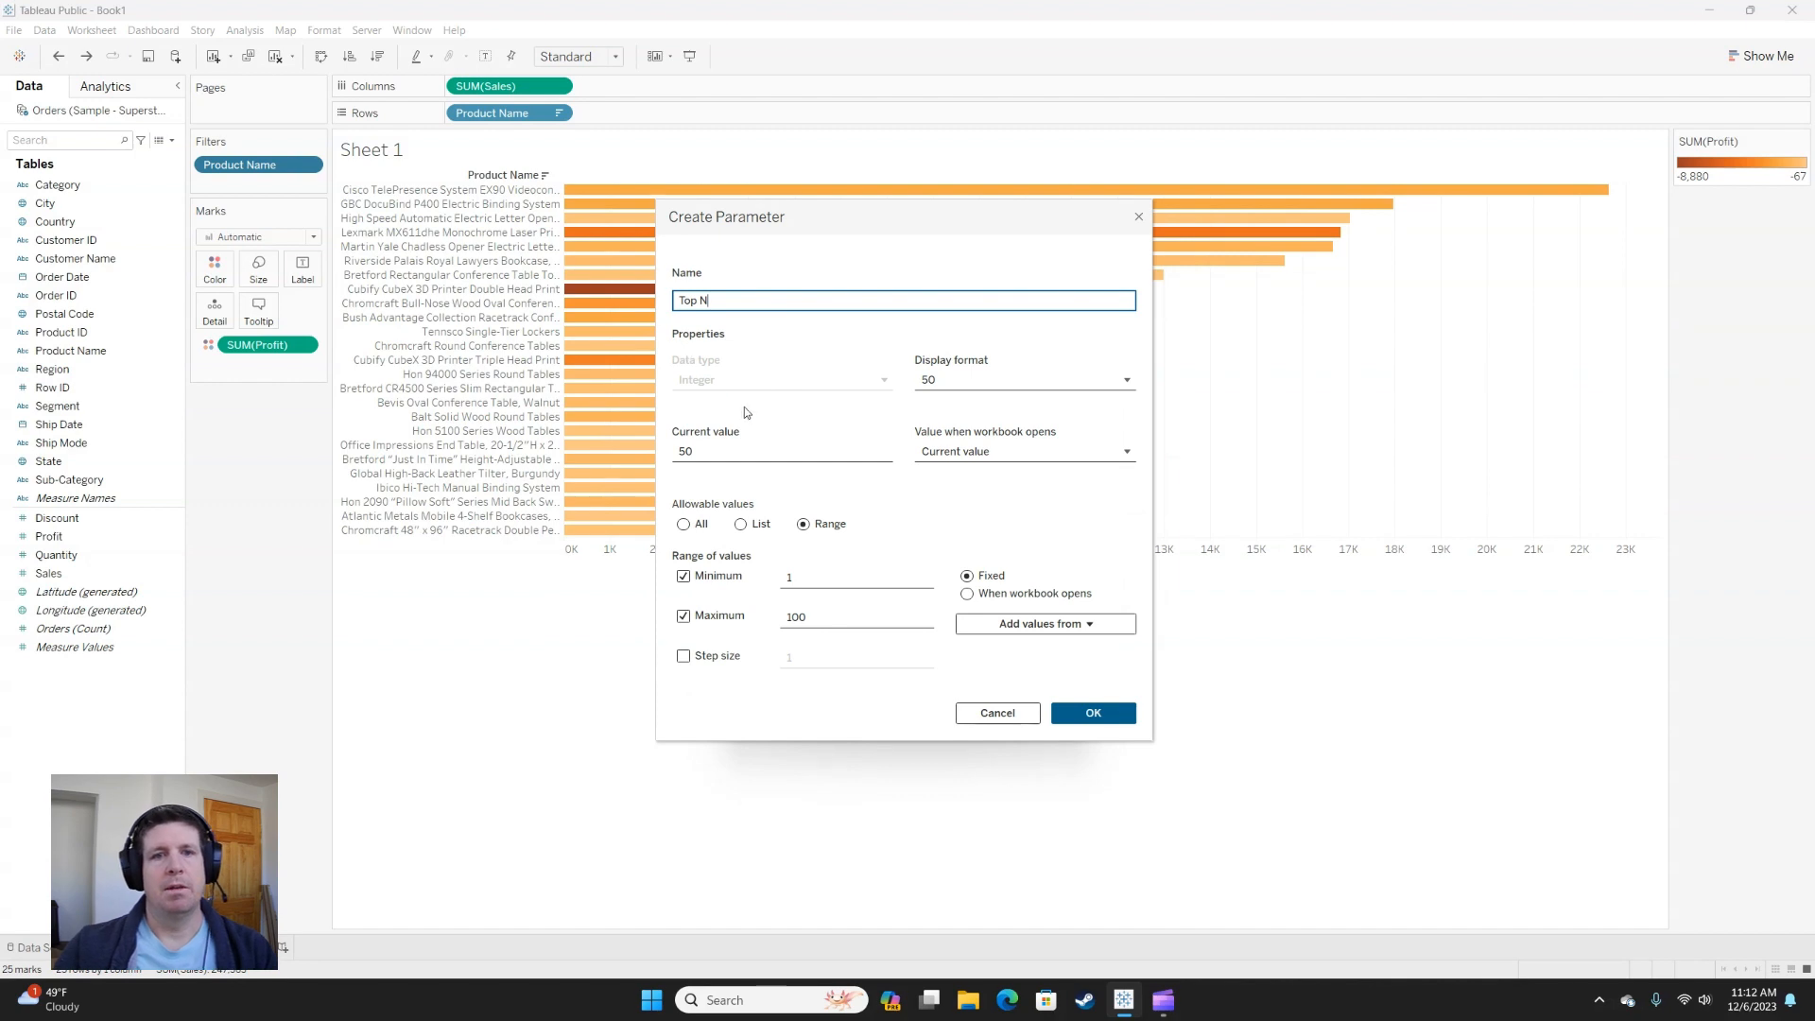
click(684, 525)
click(804, 524)
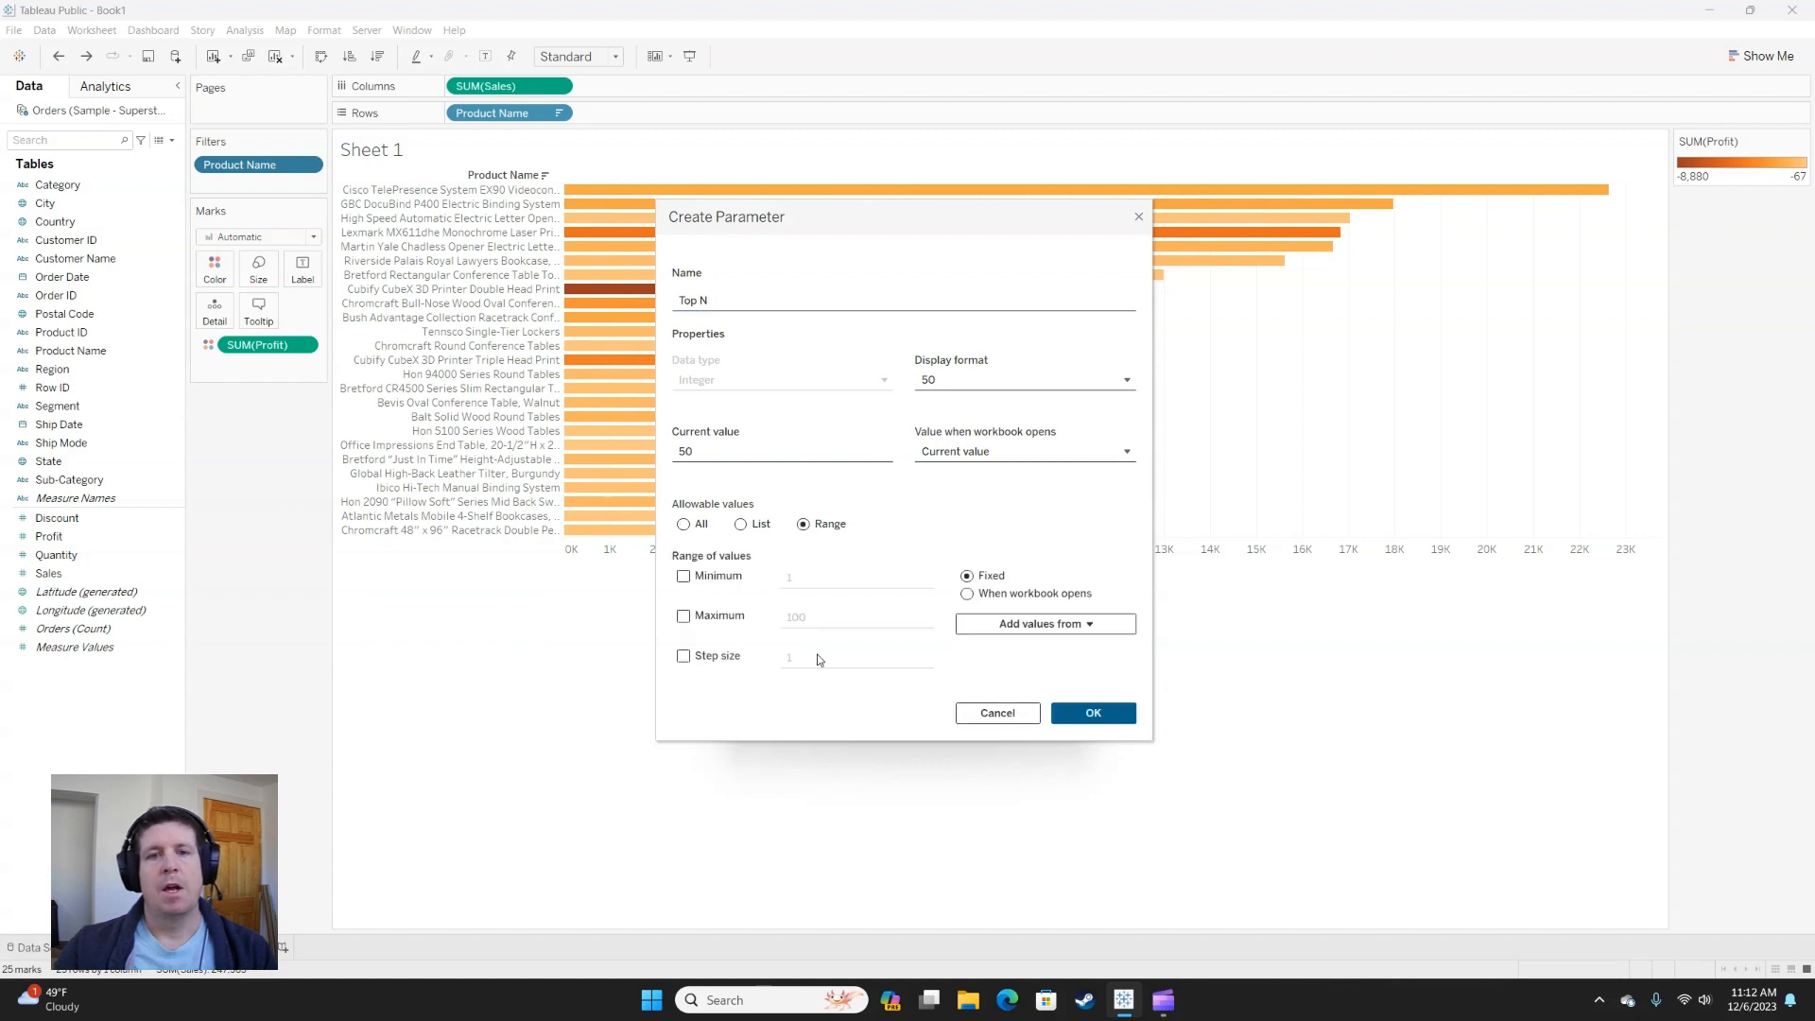
click(684, 577)
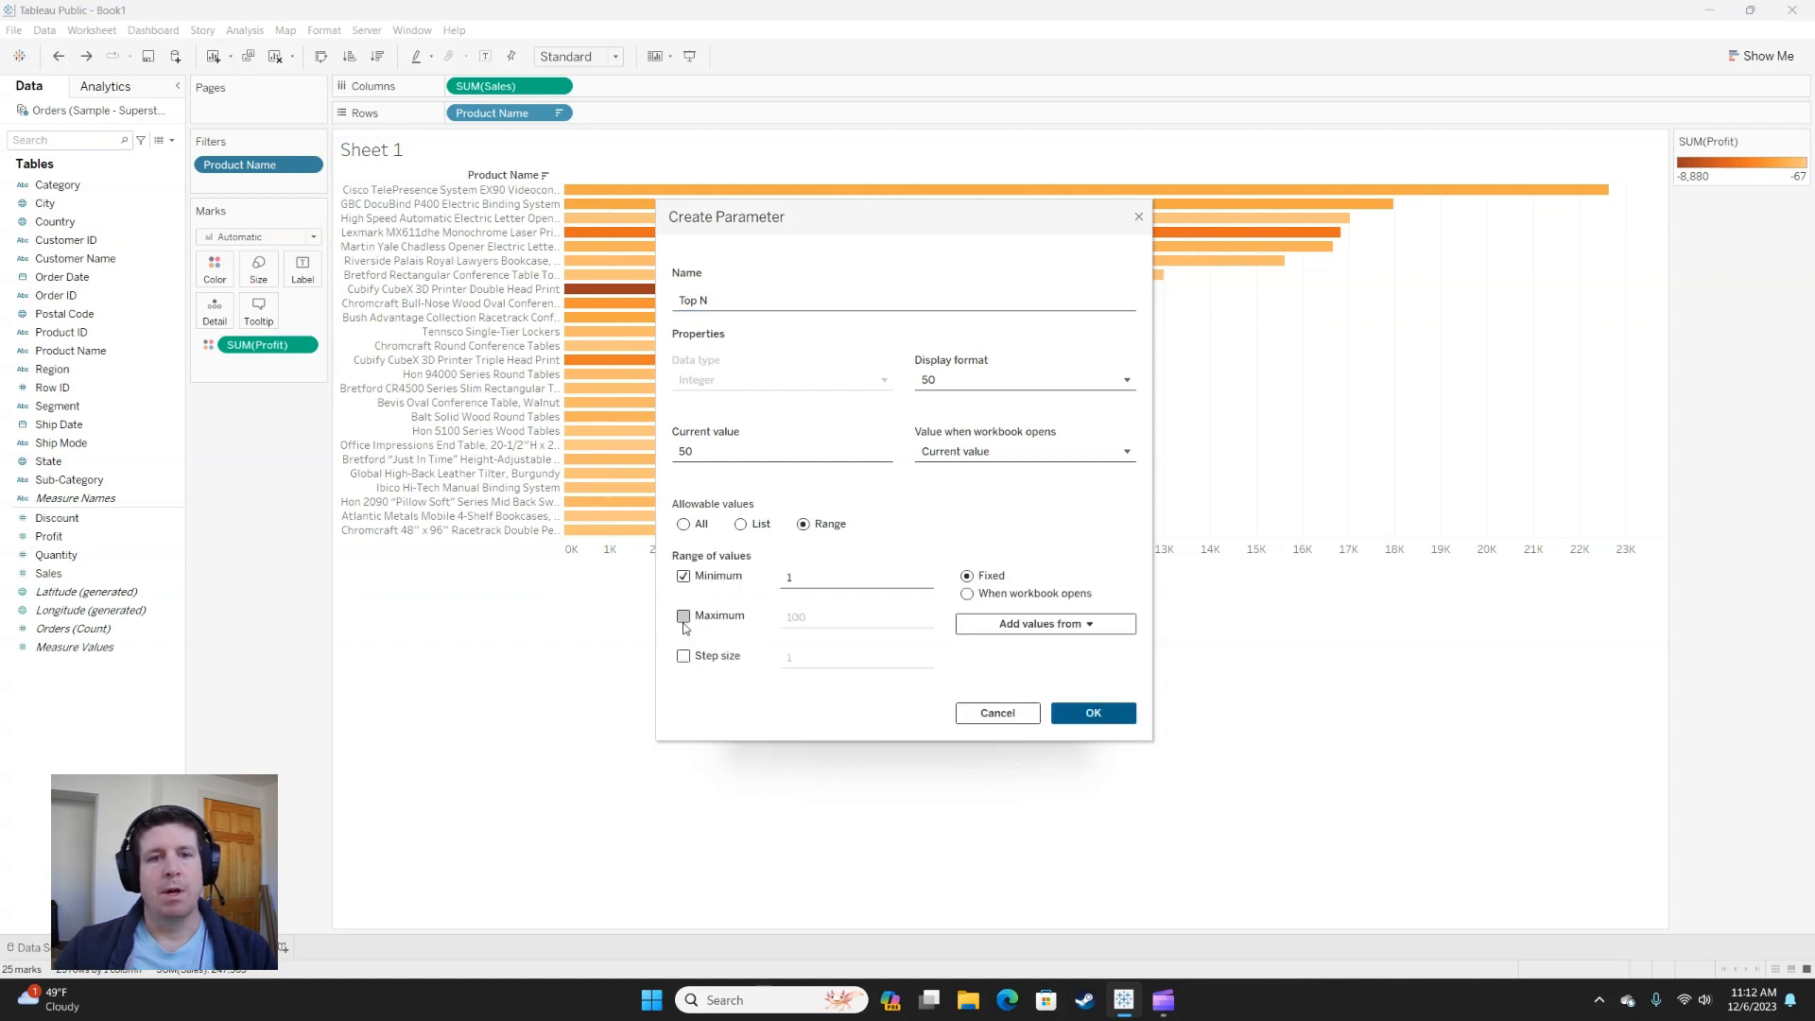
click(684, 618)
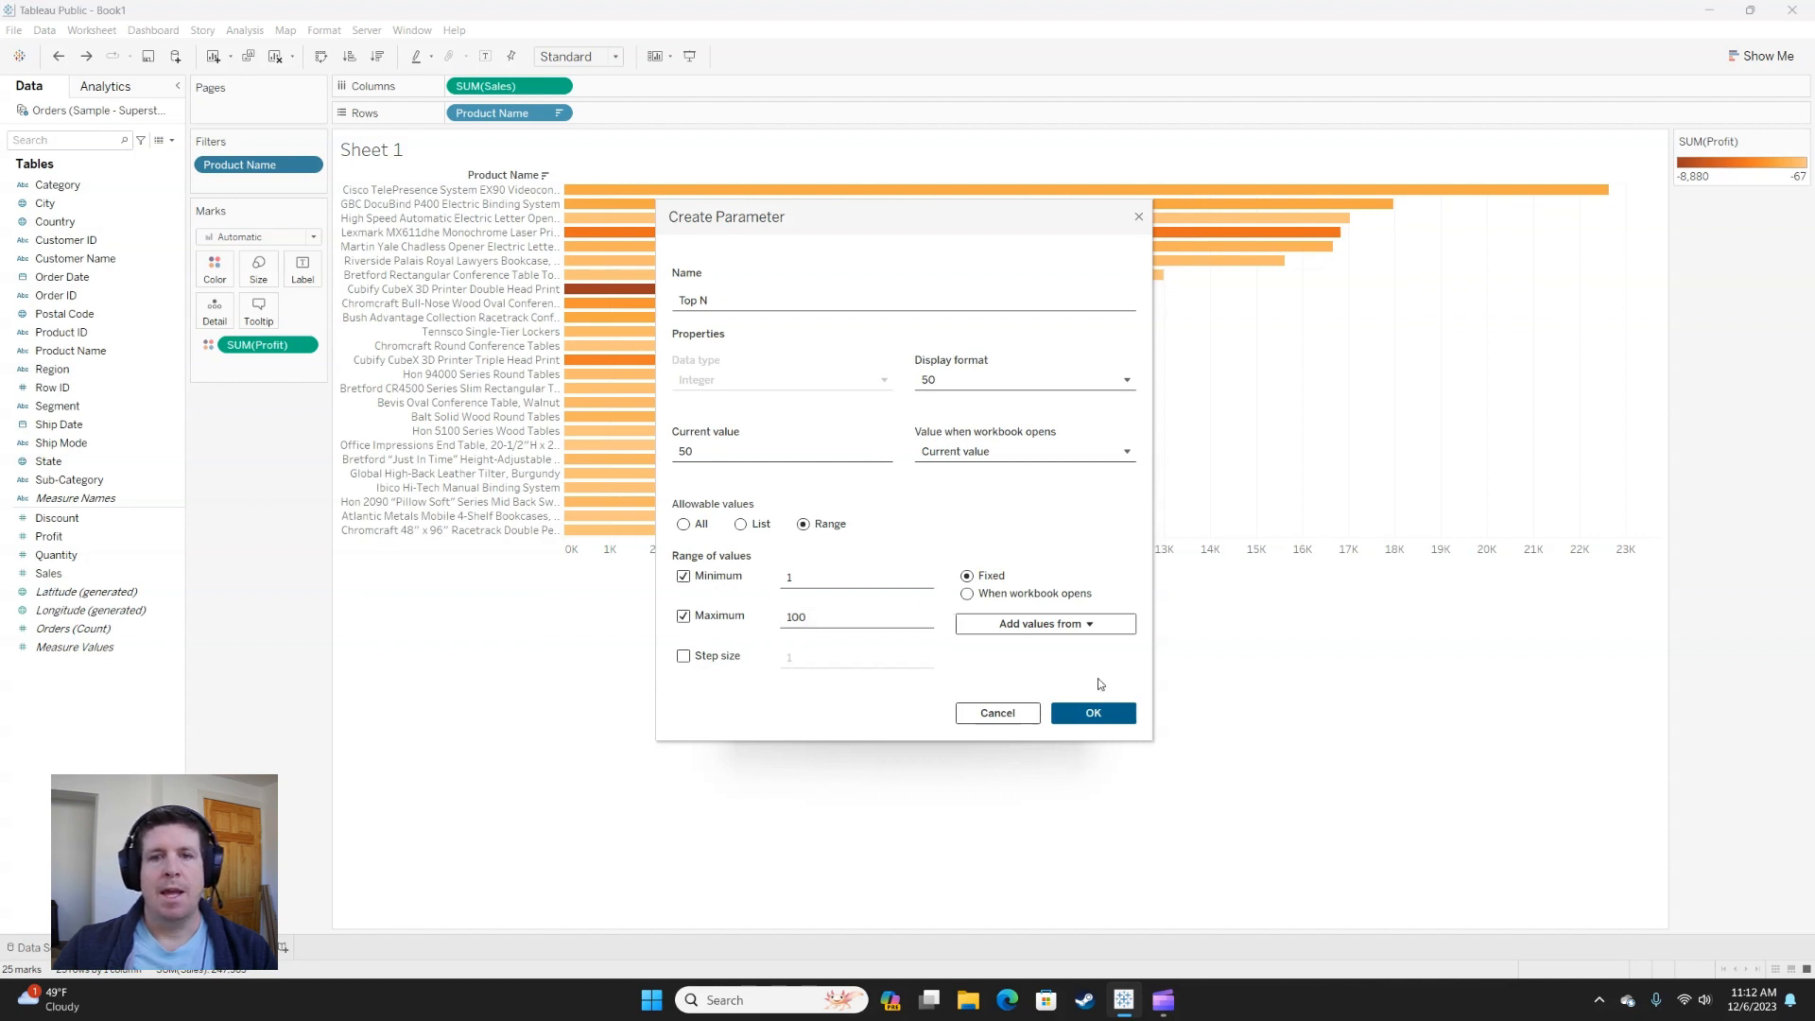
click(1088, 715)
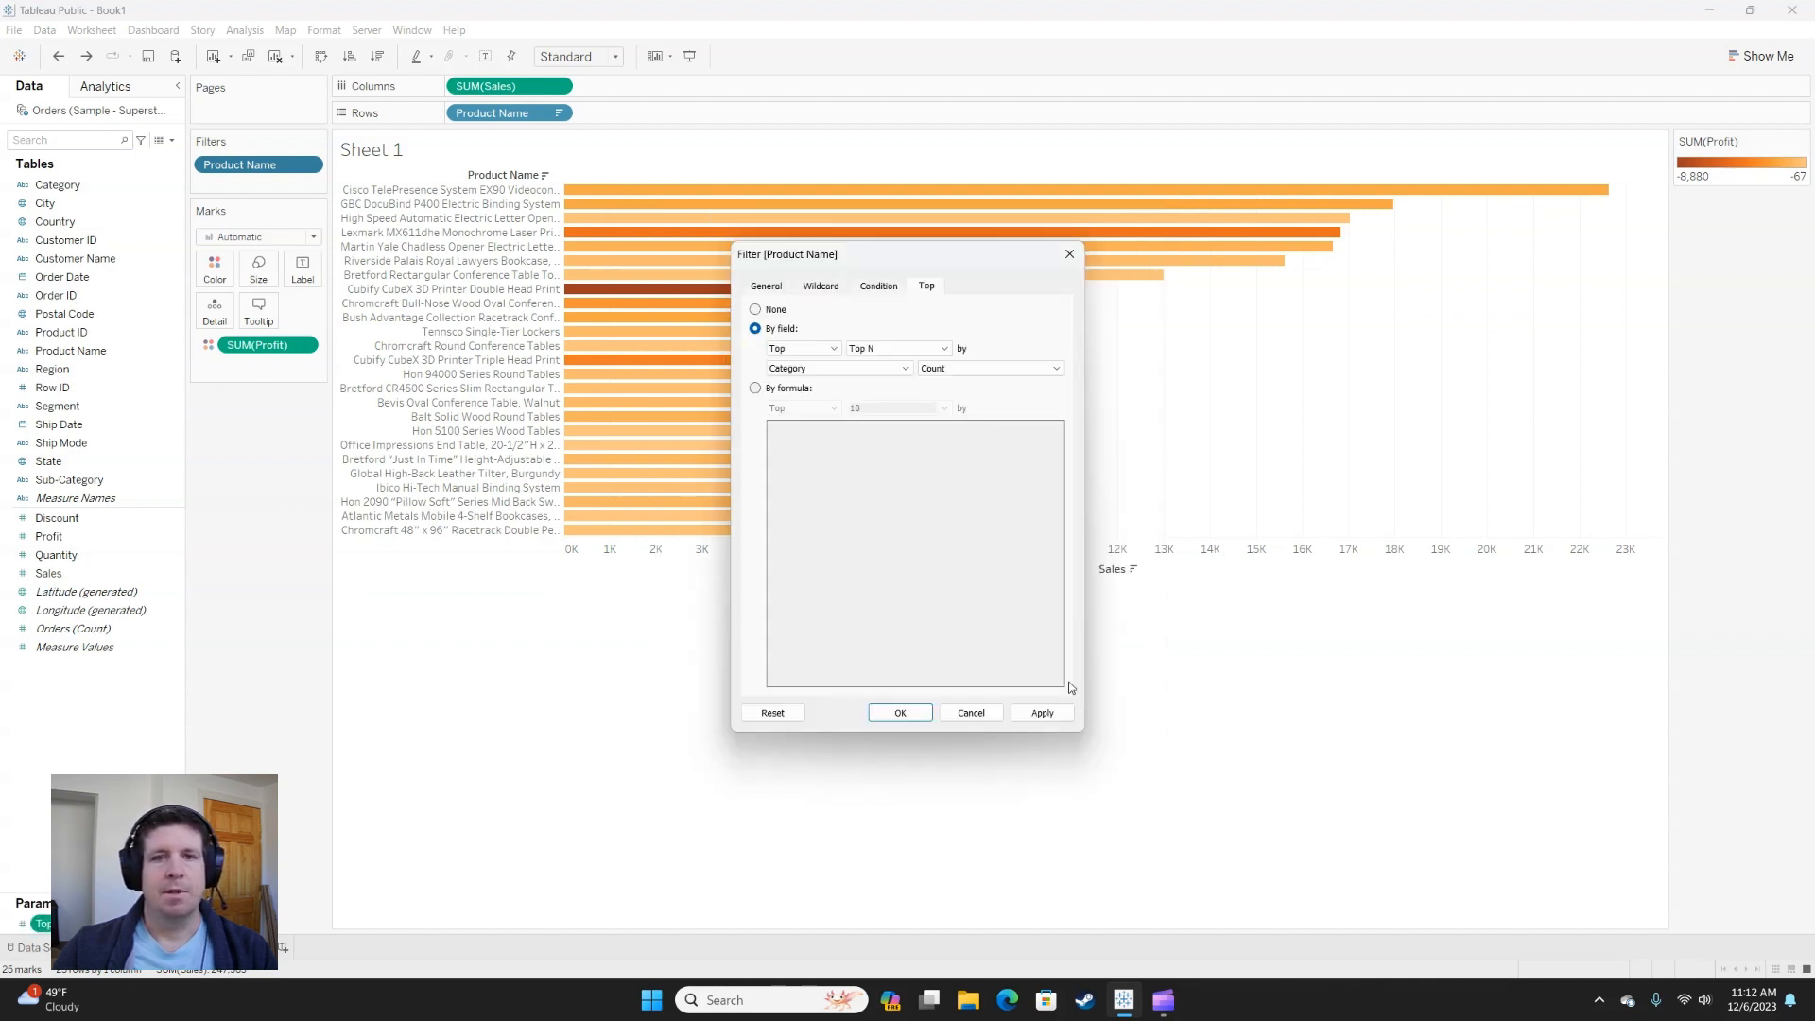
- Rank the Top N limit of the Product Name filter by the Sum of Sales and apply the filter
click(851, 374)
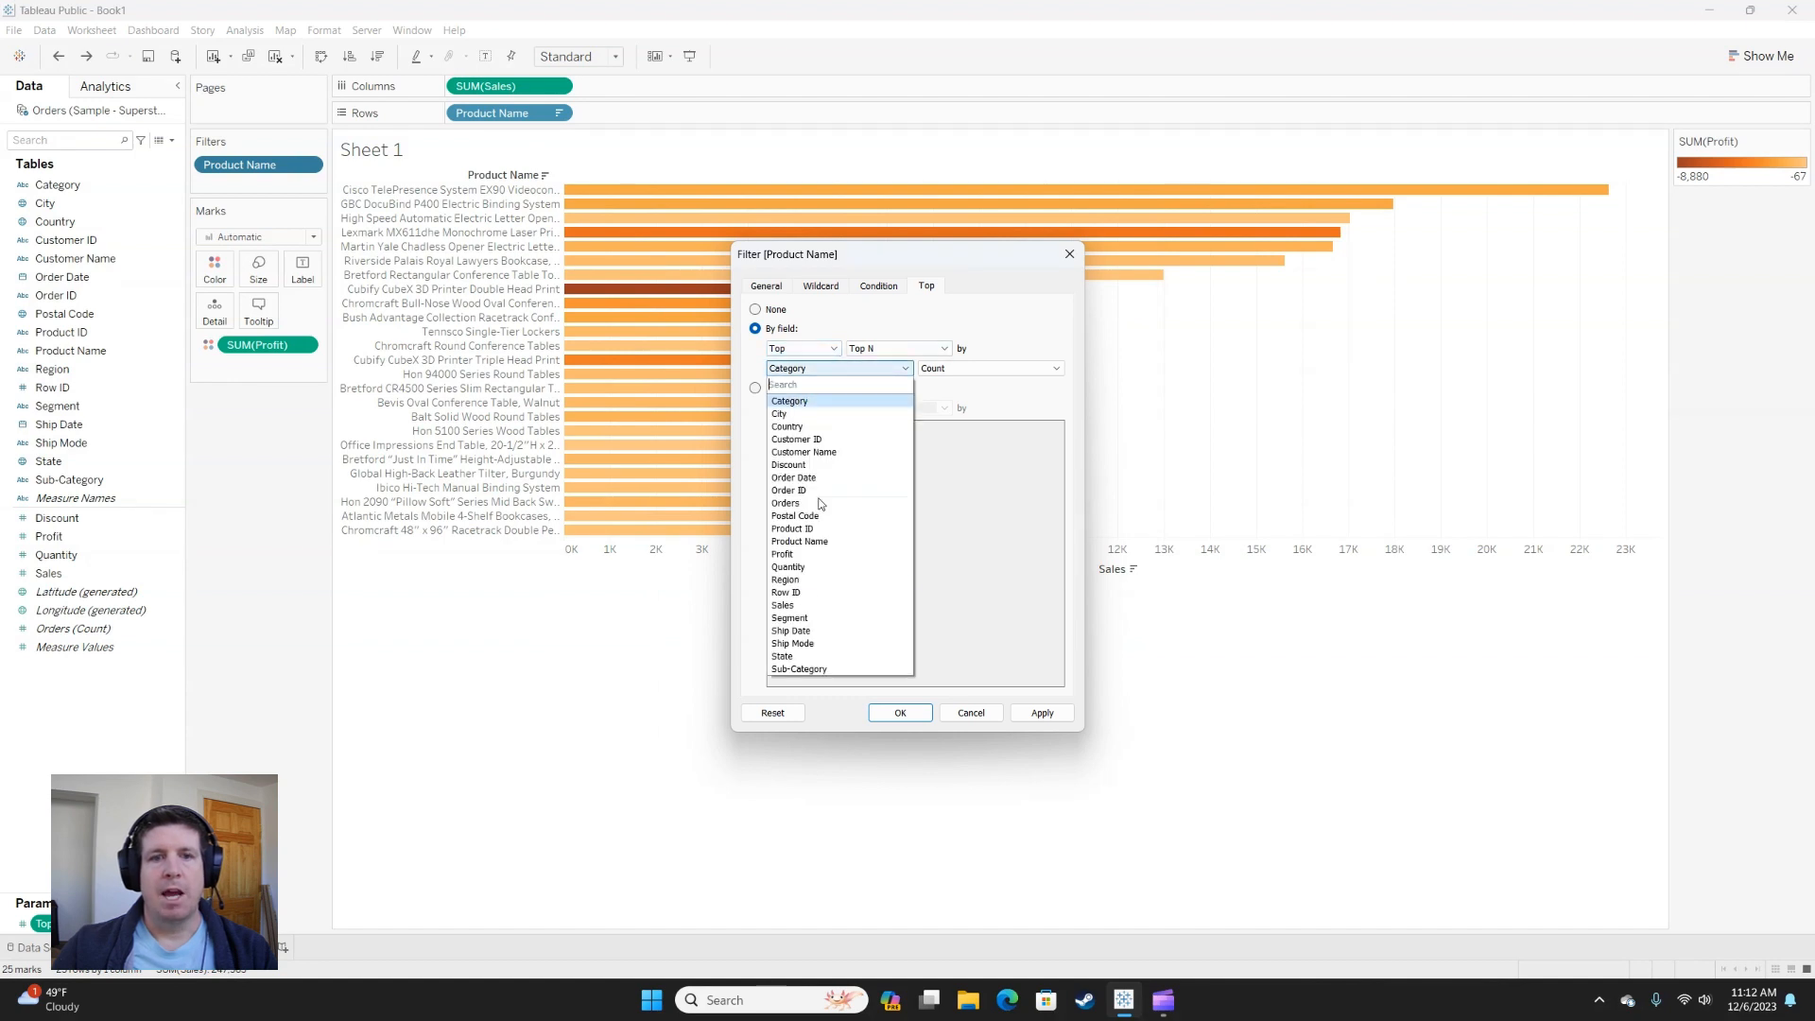
click(815, 603)
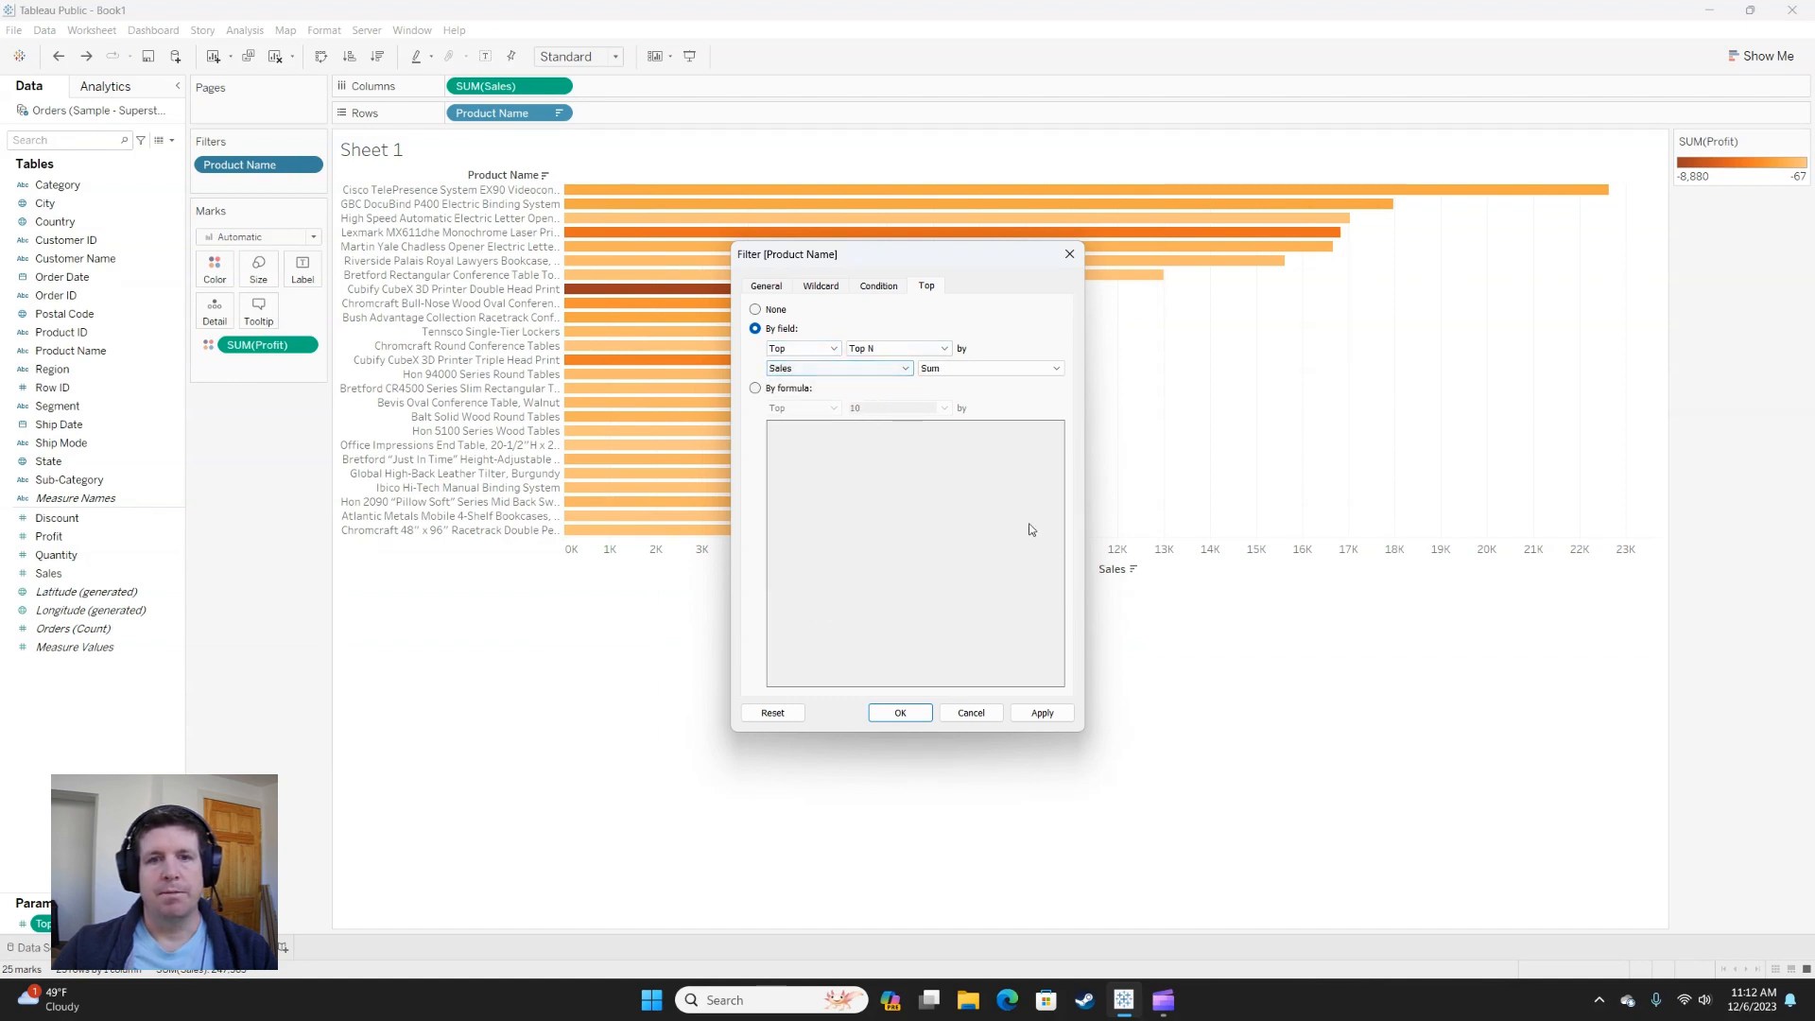
click(923, 711)
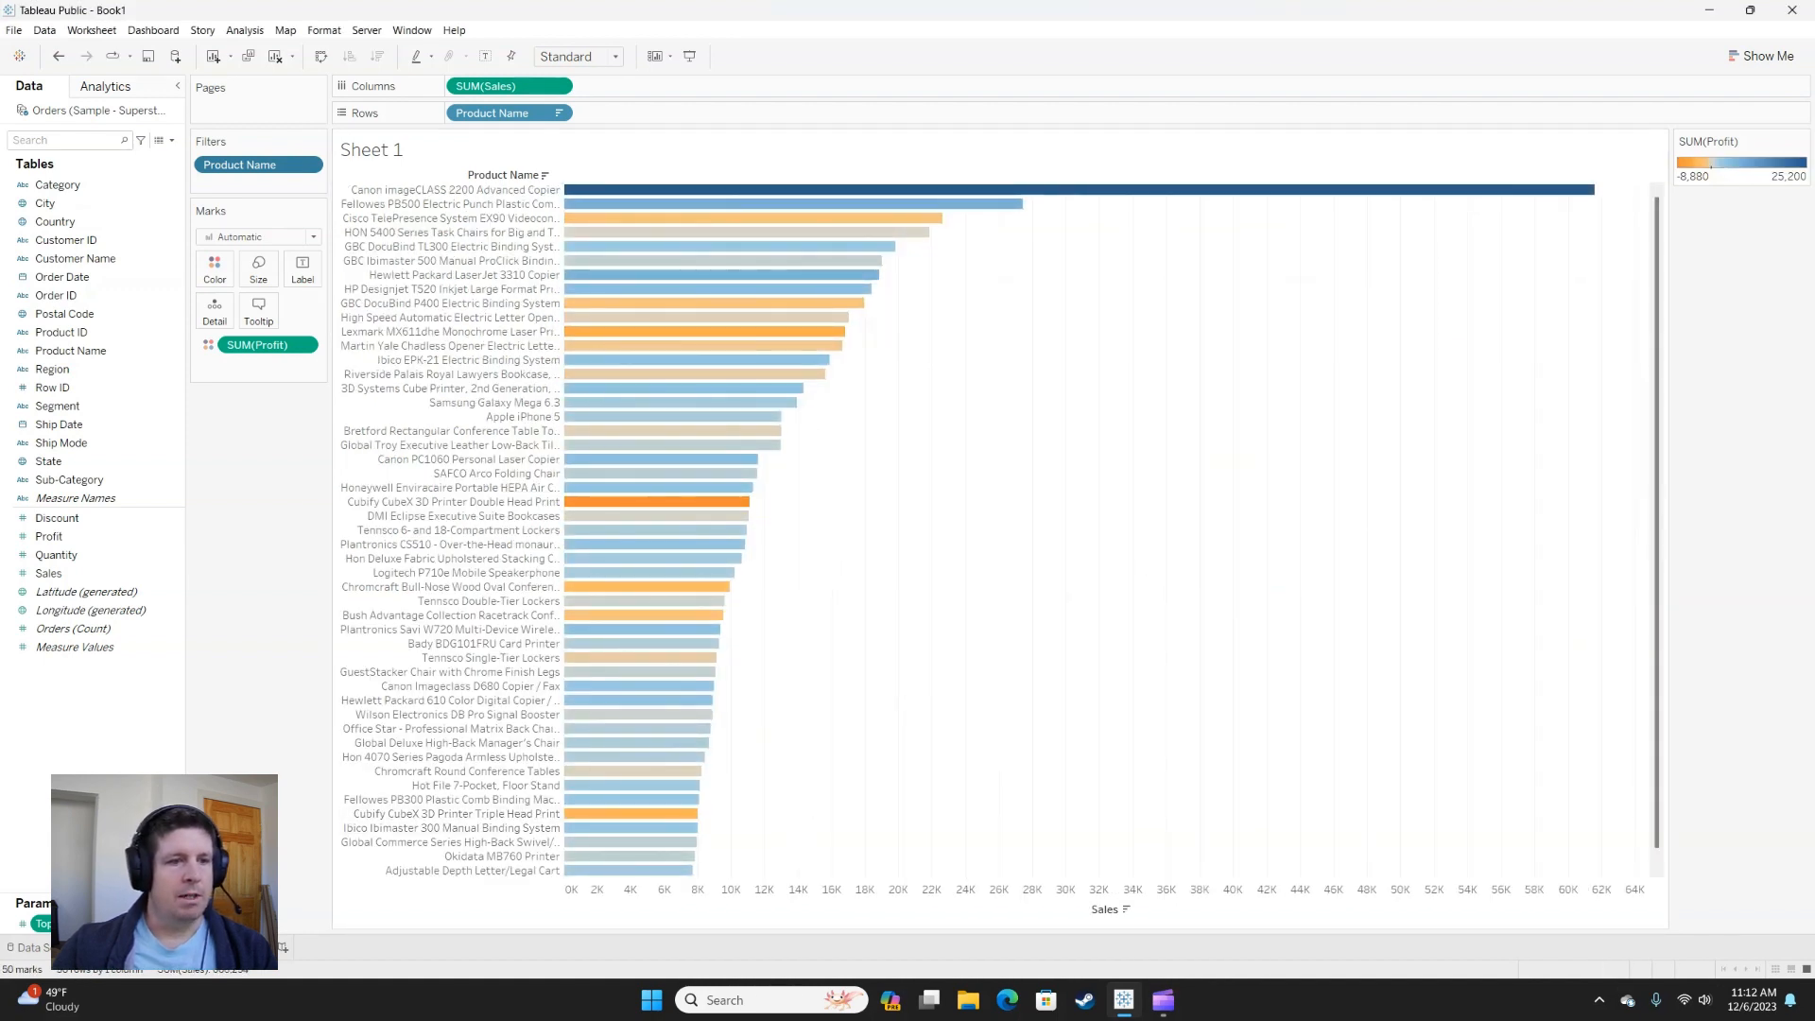
- Show the Top N parameter control, lower its value to 11, and raise it to 82
right_click(74, 923)
click(104, 668)
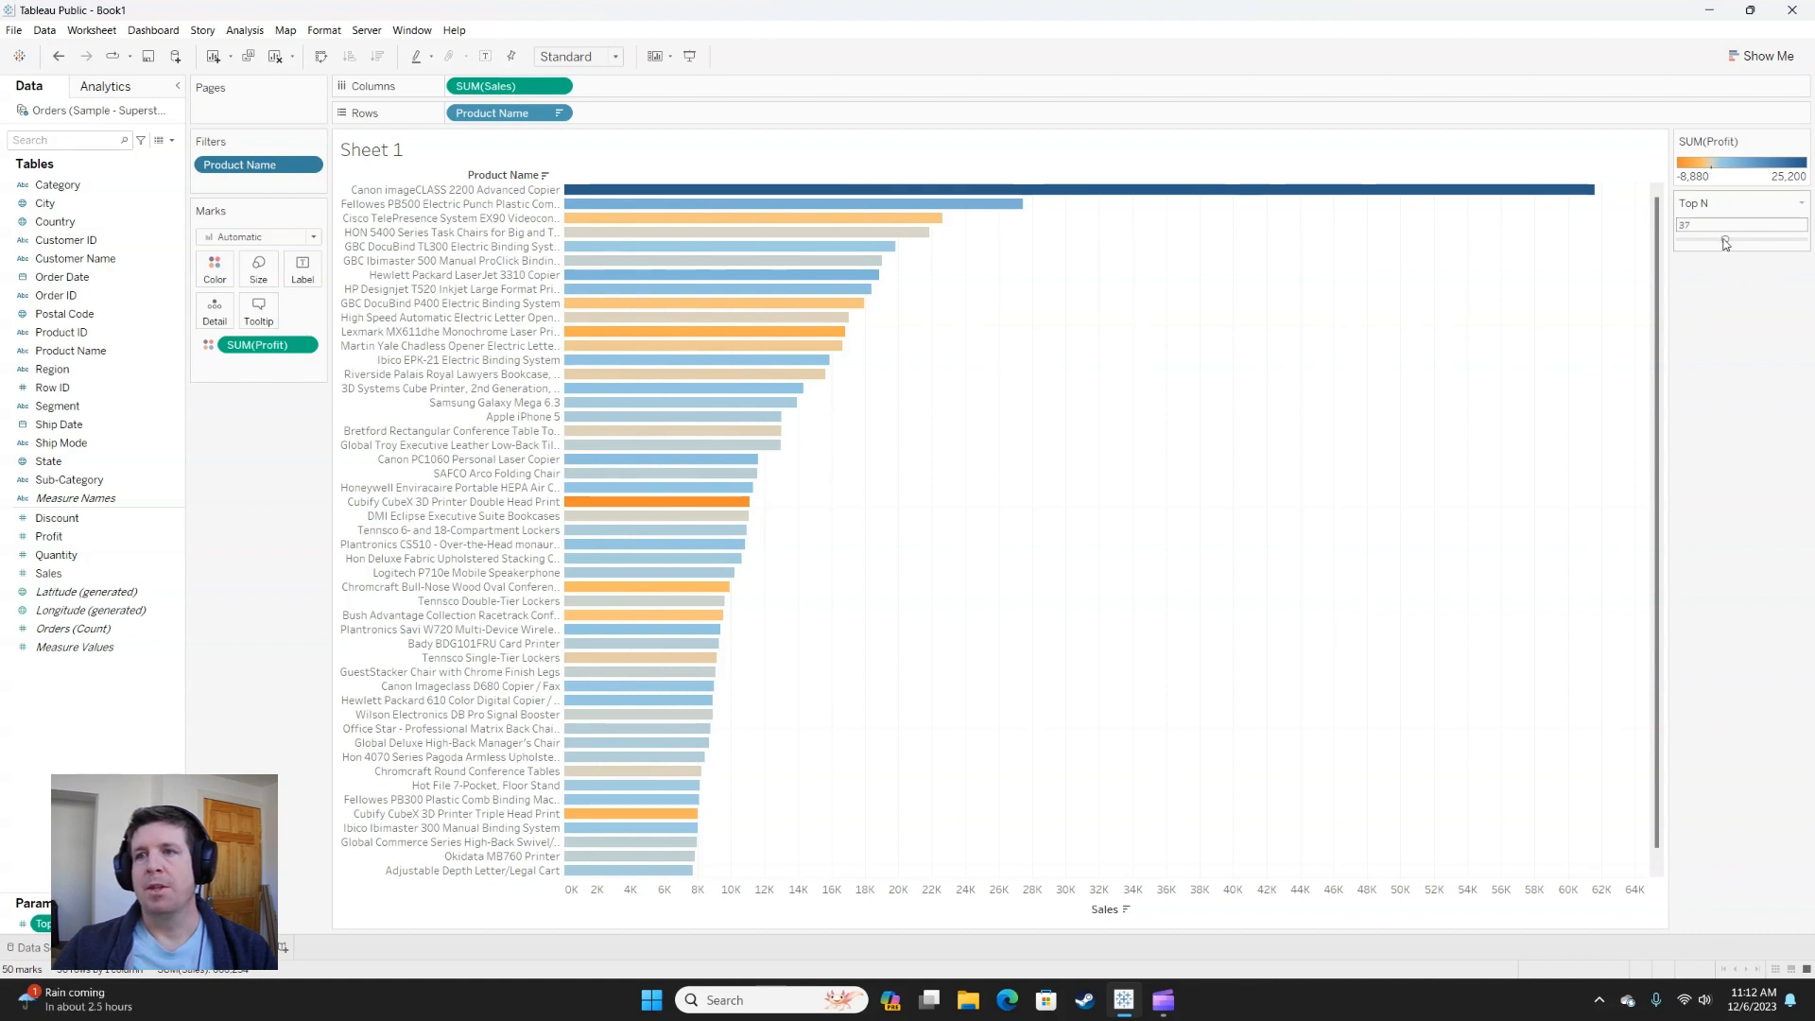
drag(1743, 243, 1693, 244)
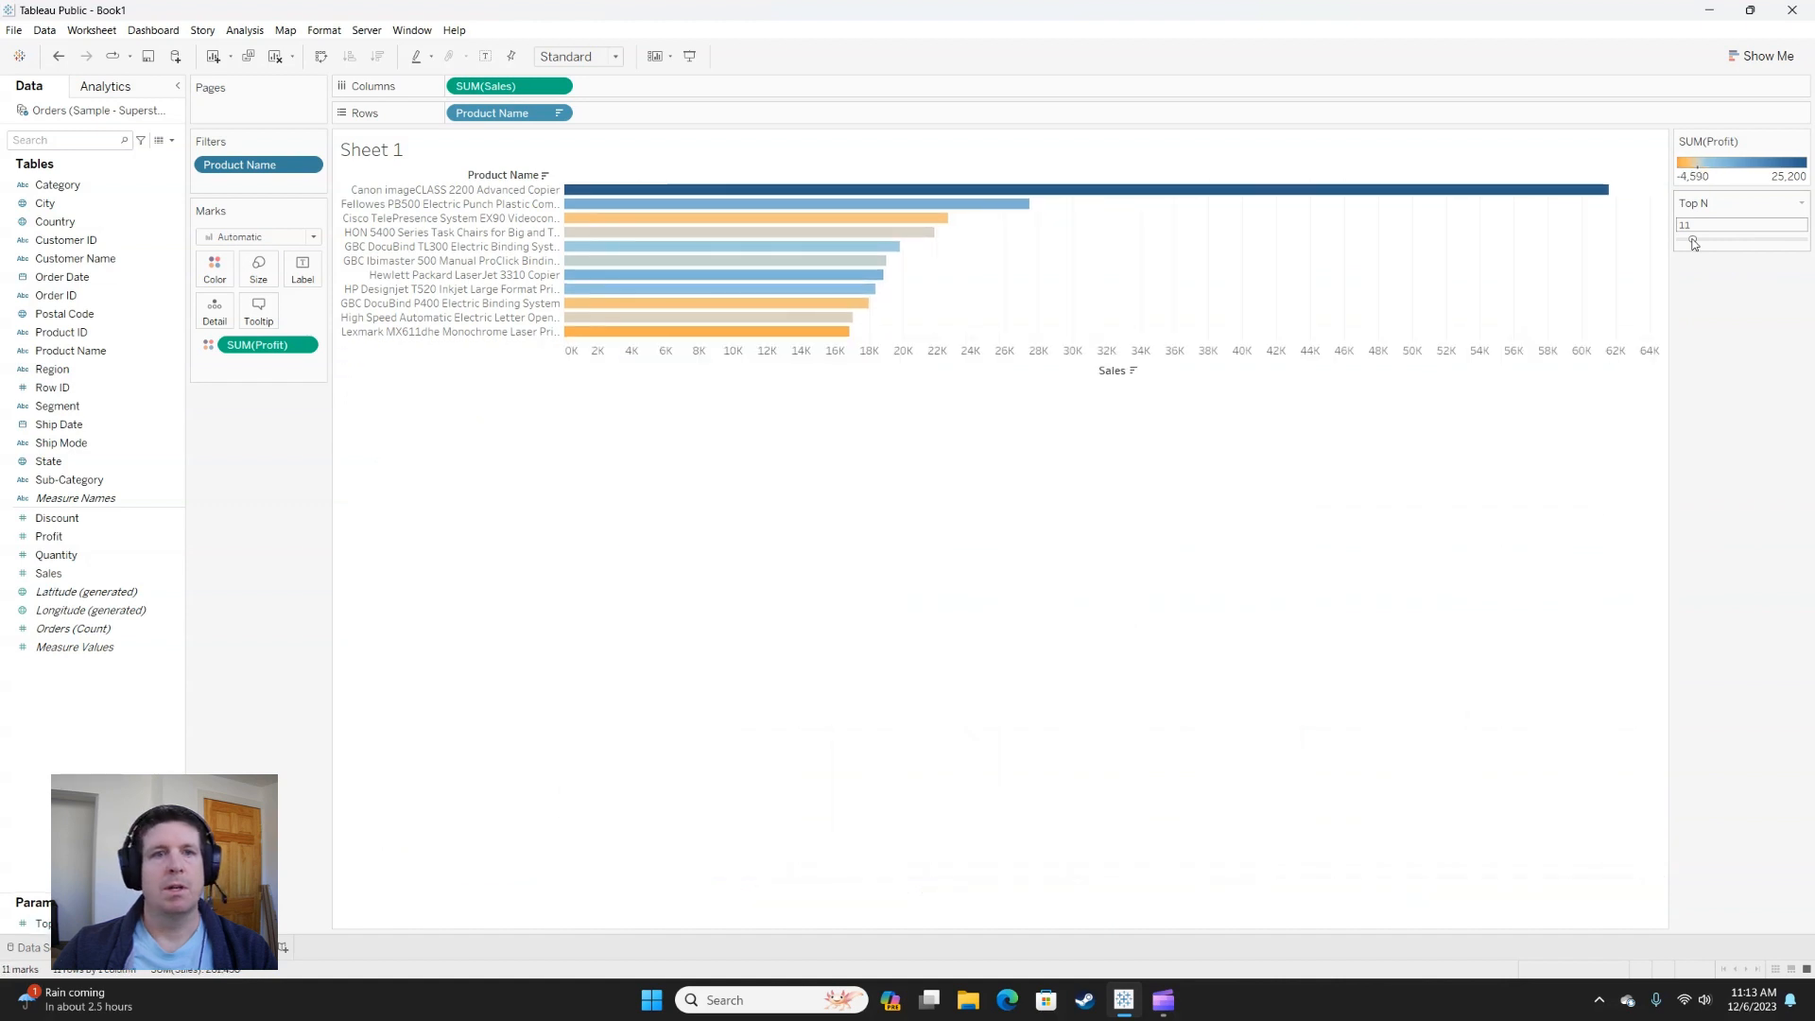
drag(1693, 244, 1784, 243)
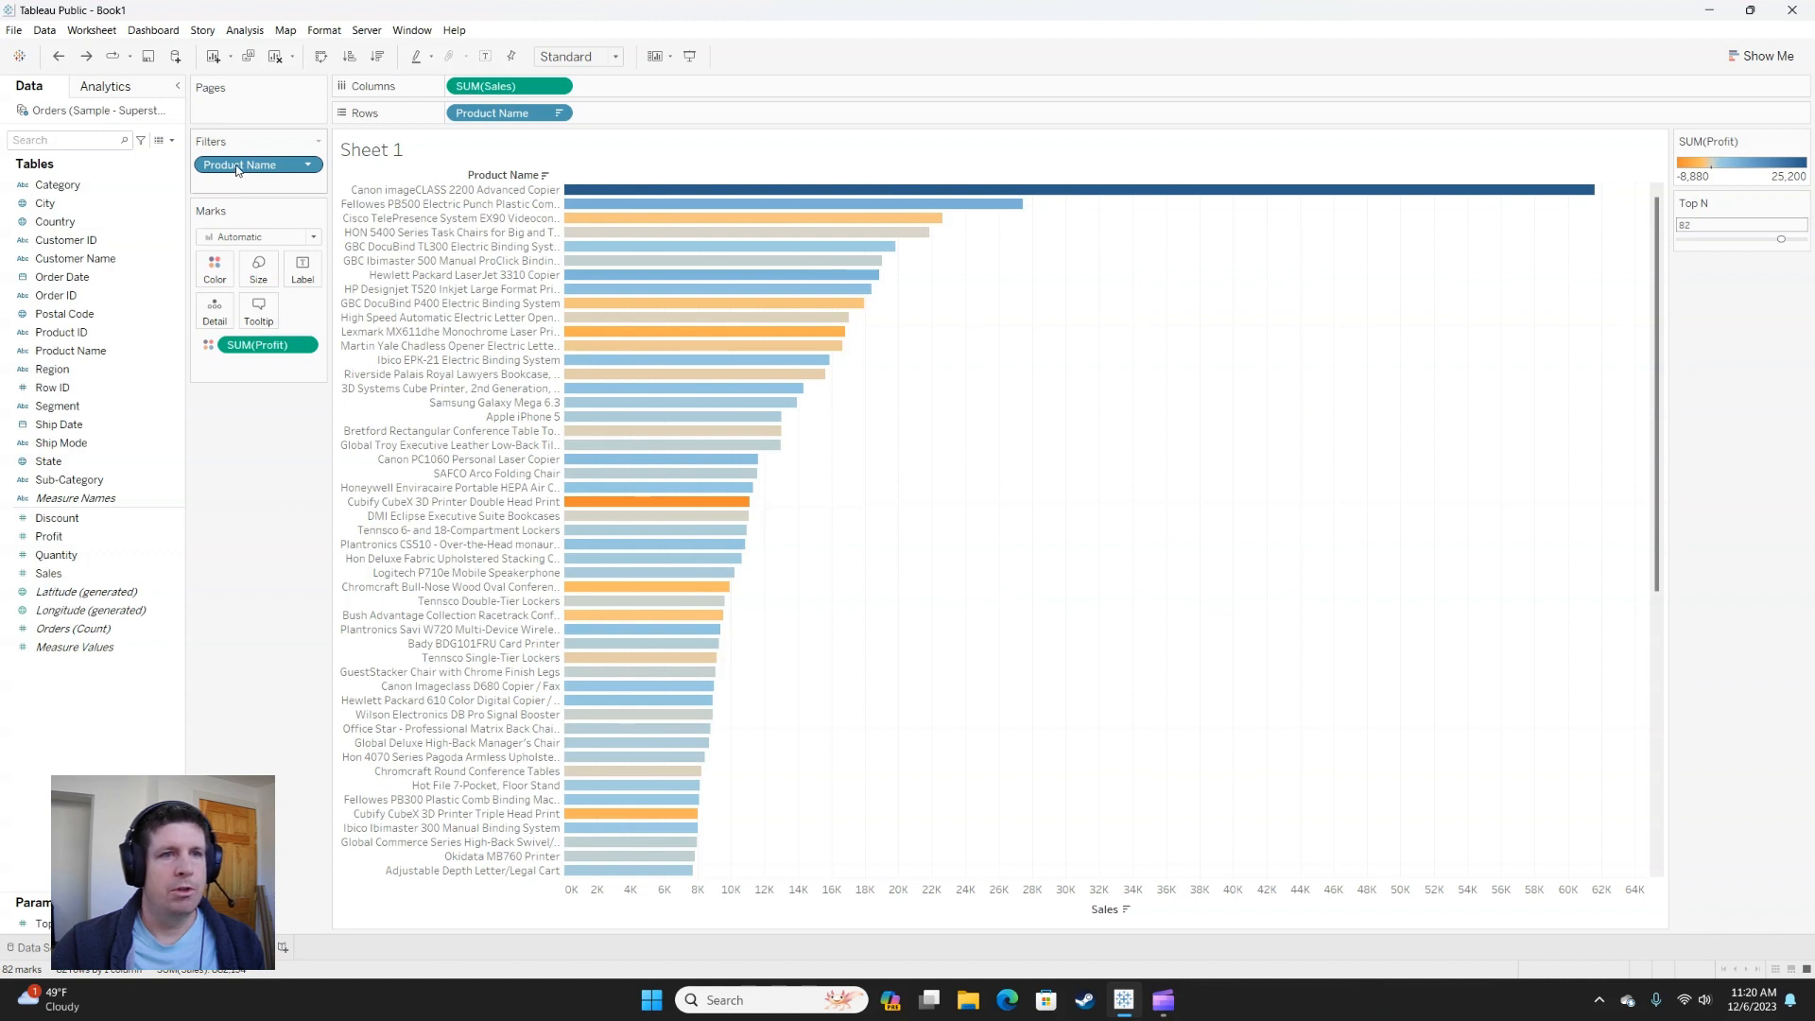
- Replace the Product Name filter with a Category filter that includes all values
drag(237, 169, 277, 366)
drag(258, 446, 258, 448)
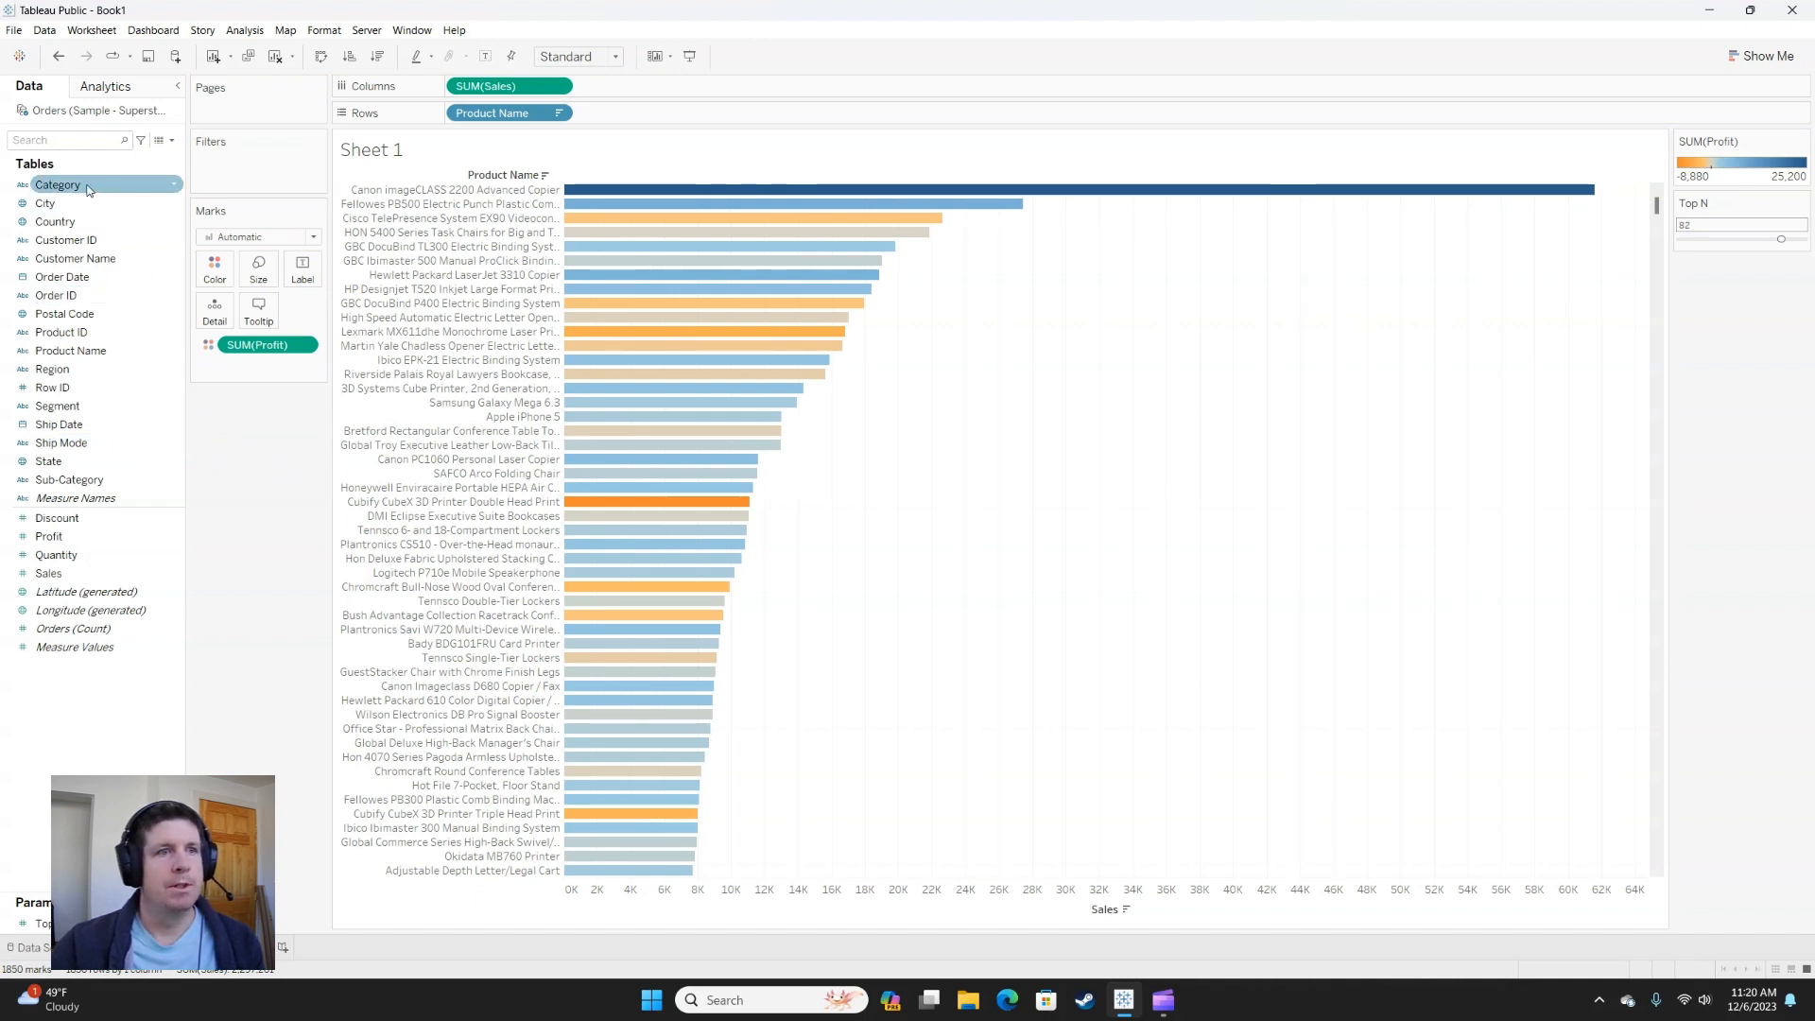
drag(87, 190, 270, 169)
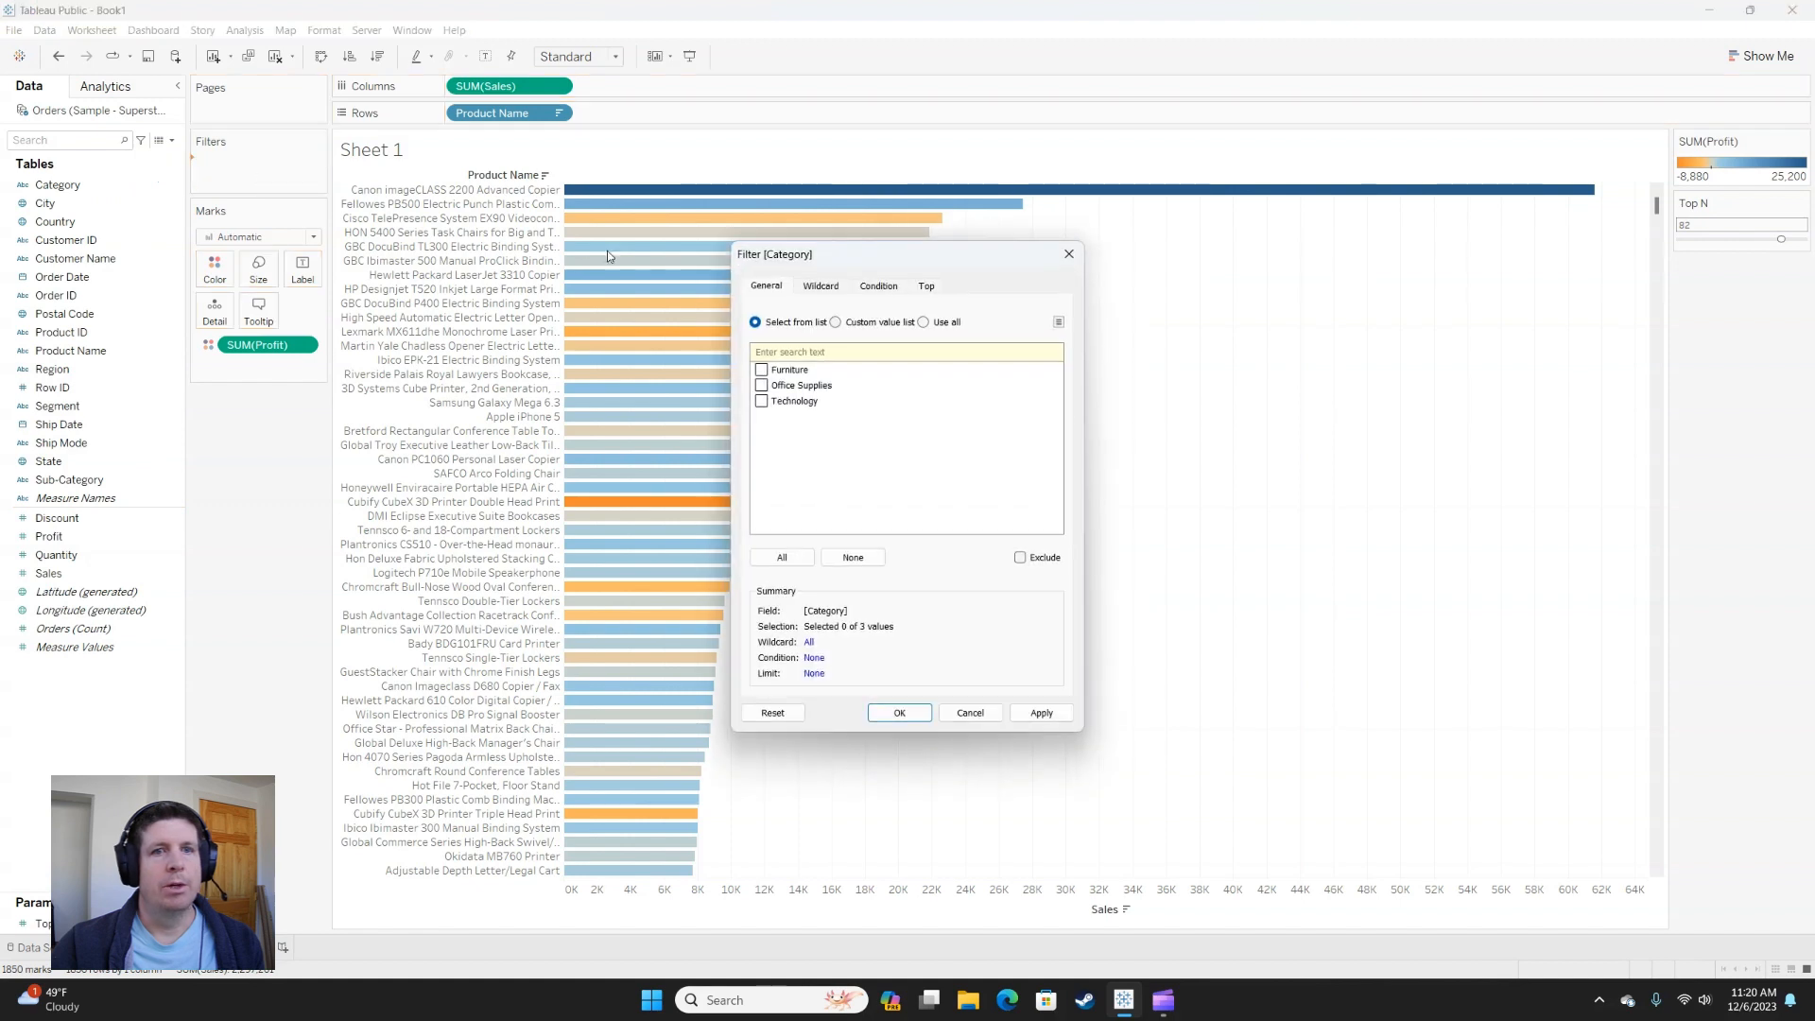
click(781, 558)
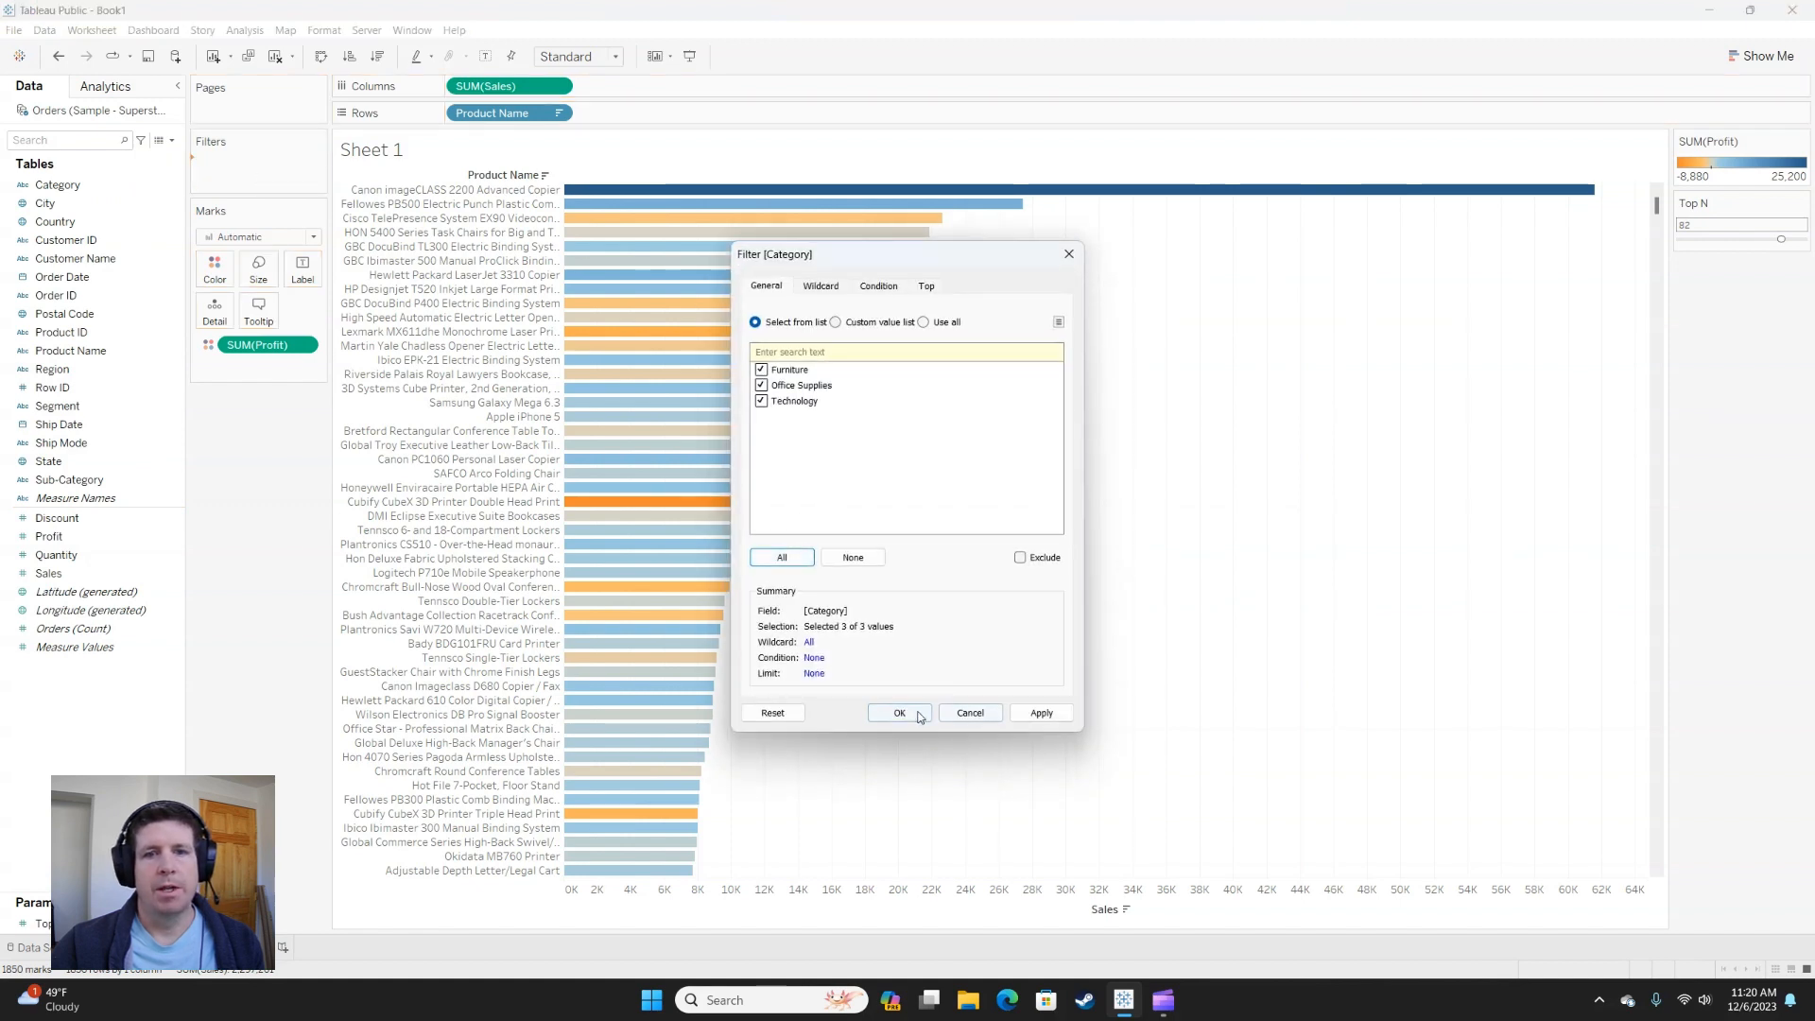
click(901, 713)
- Add a Sub-Category filter with all of its values selected
drag(154, 480, 261, 185)
click(782, 558)
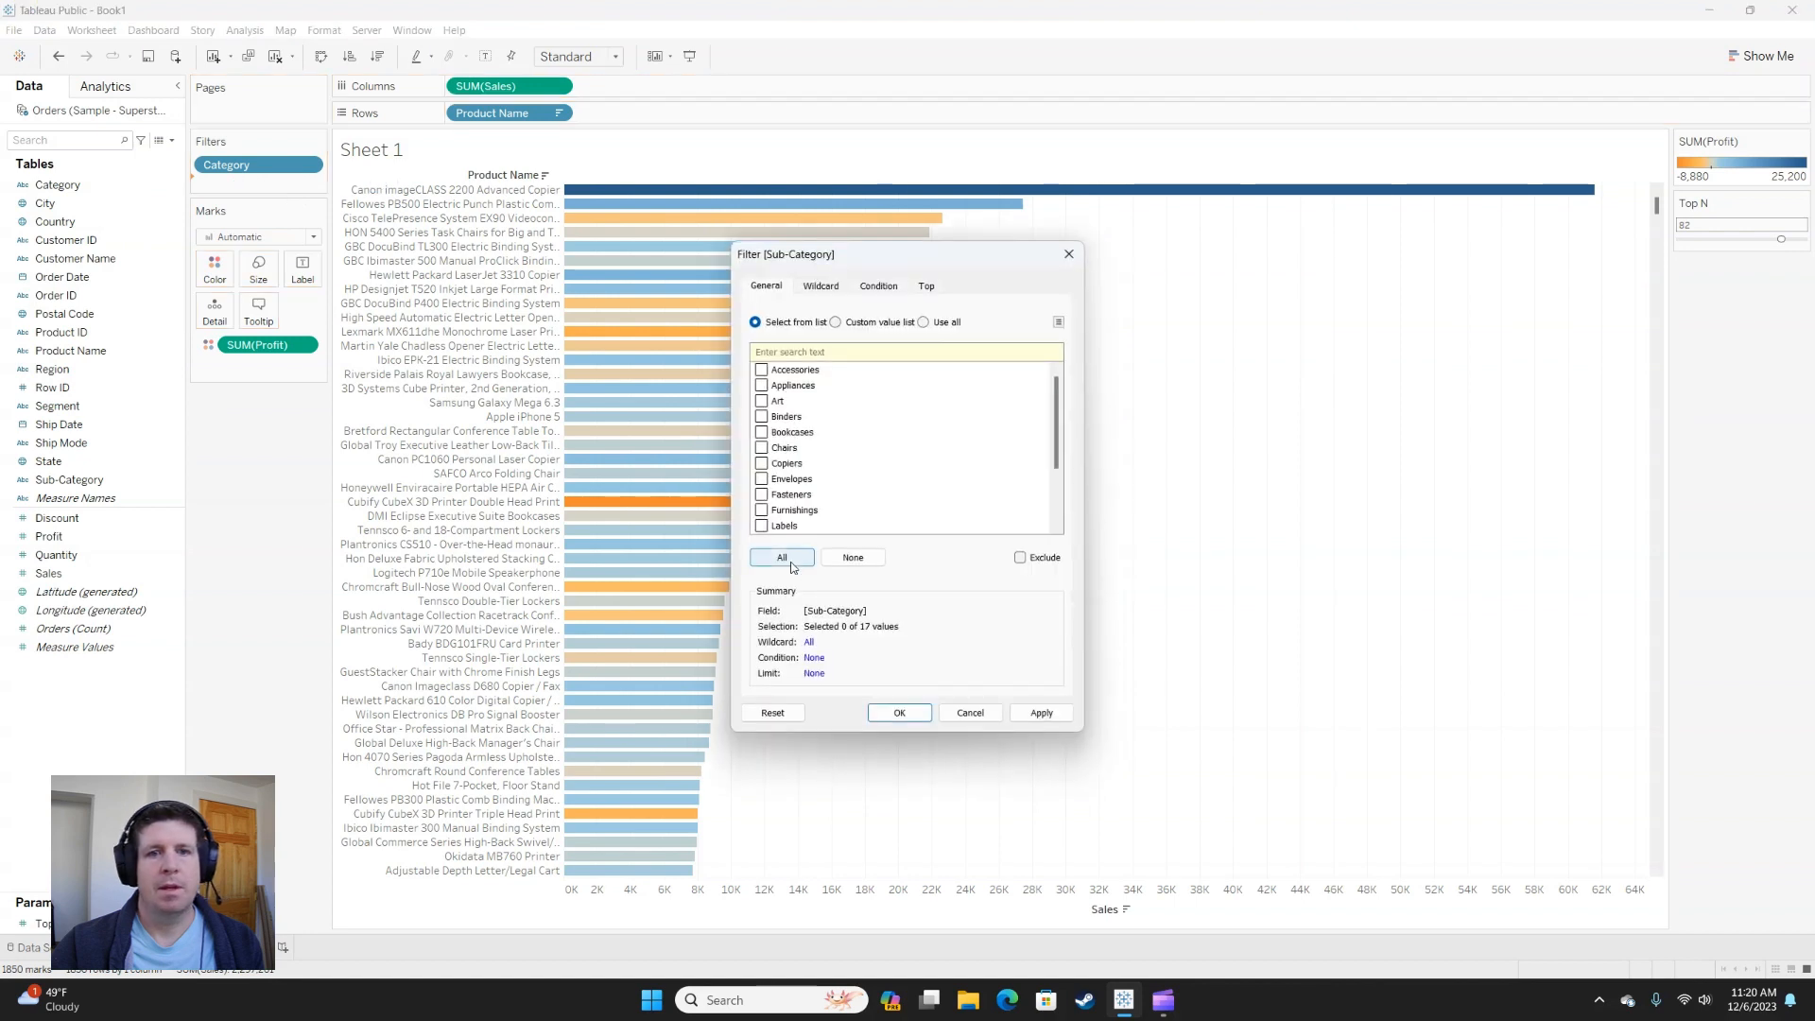
click(901, 713)
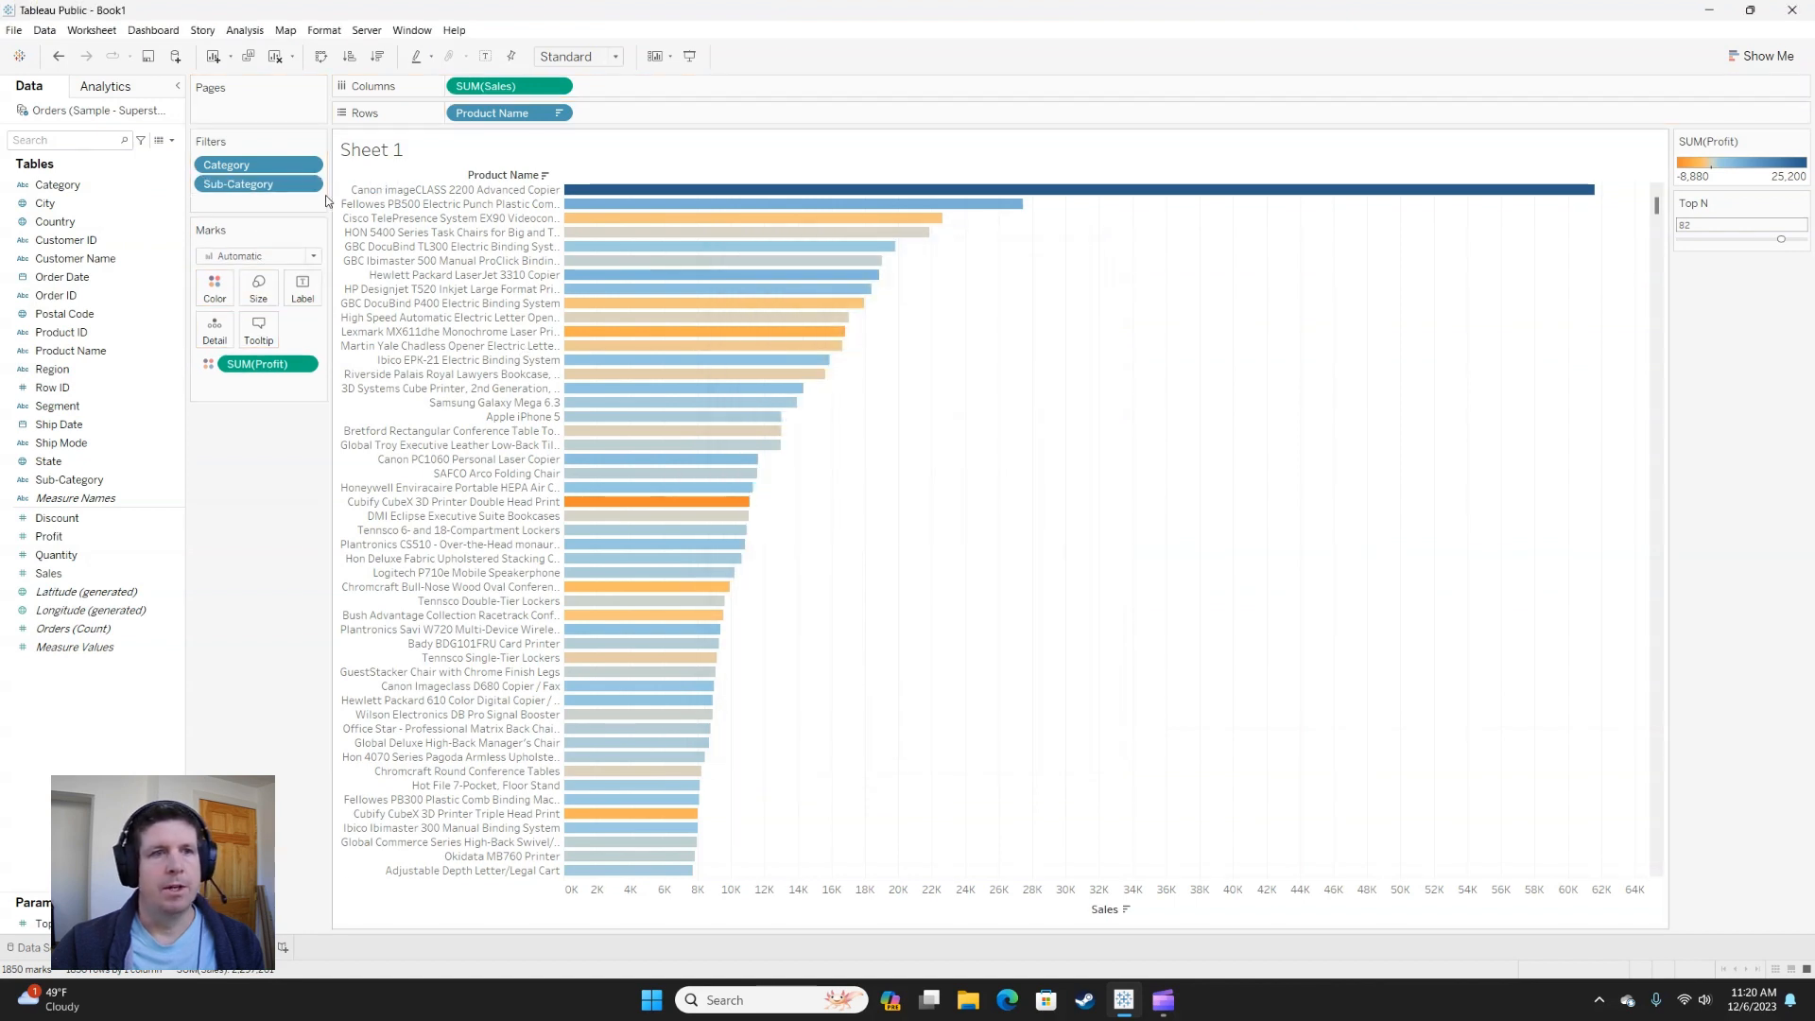
- Show the Category and Sub-Category filter controls and place Category above Sub-Category
click(309, 167)
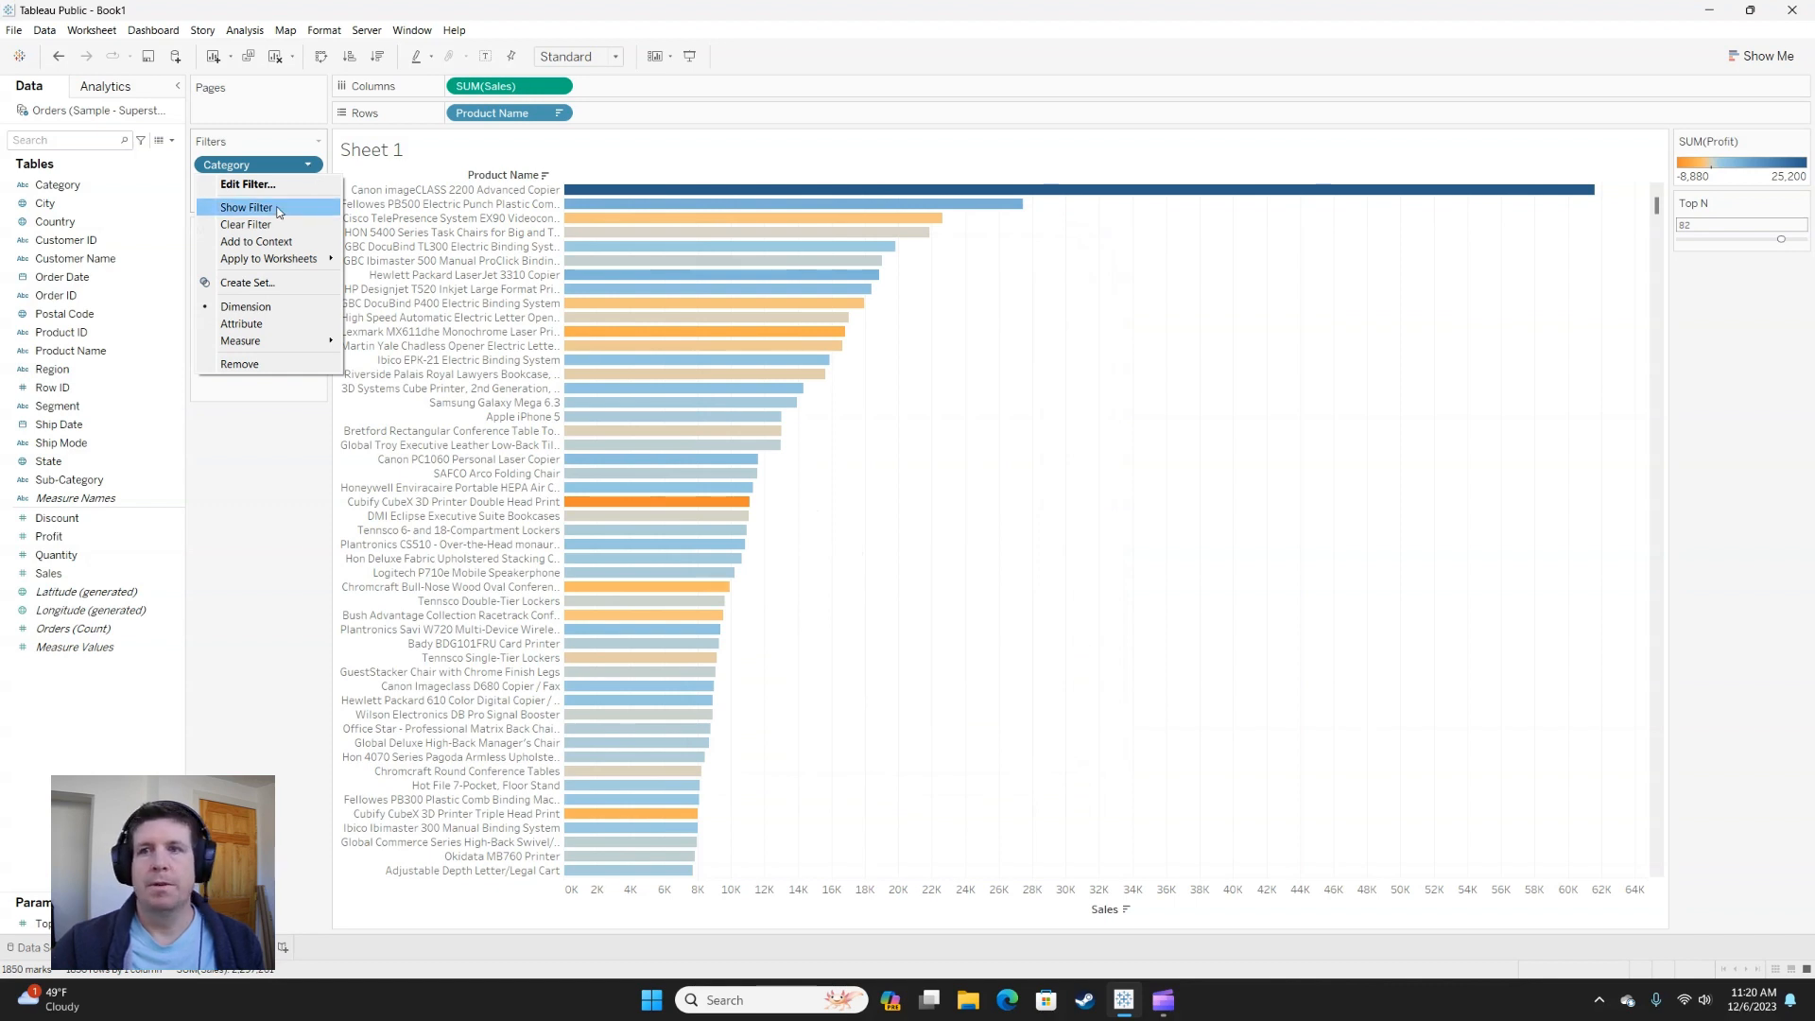
click(247, 207)
click(308, 184)
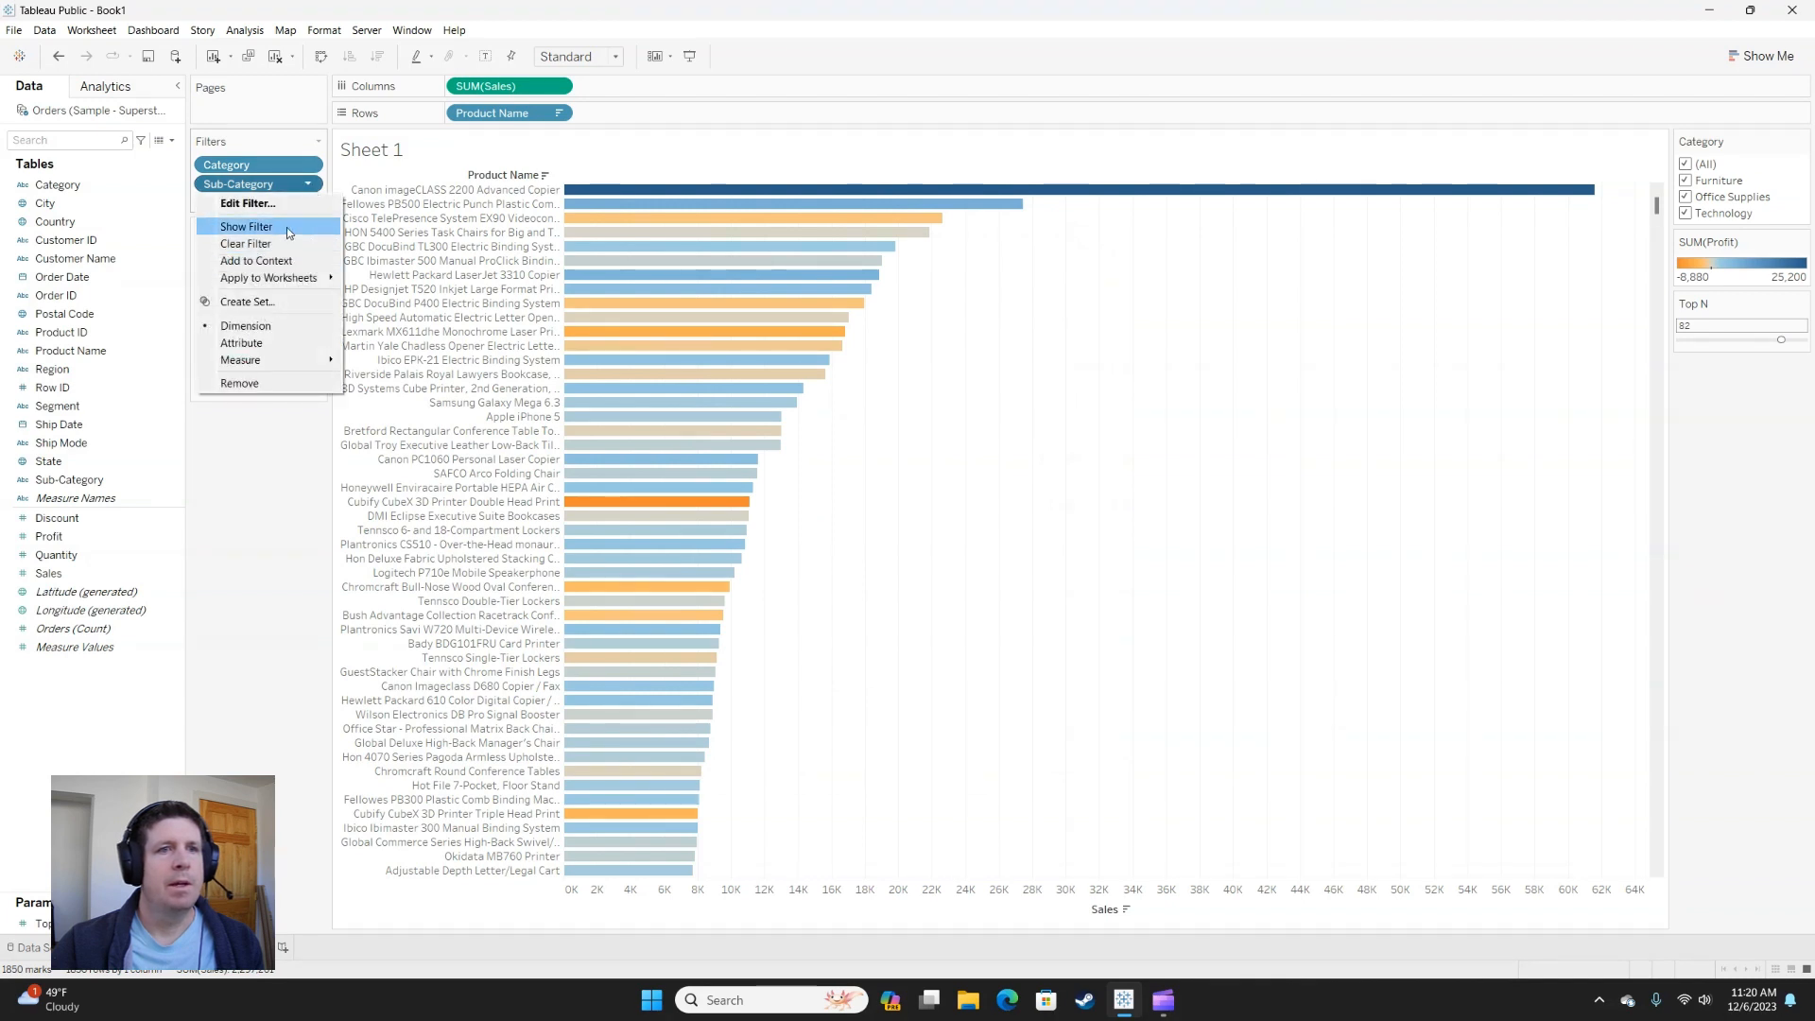
click(286, 227)
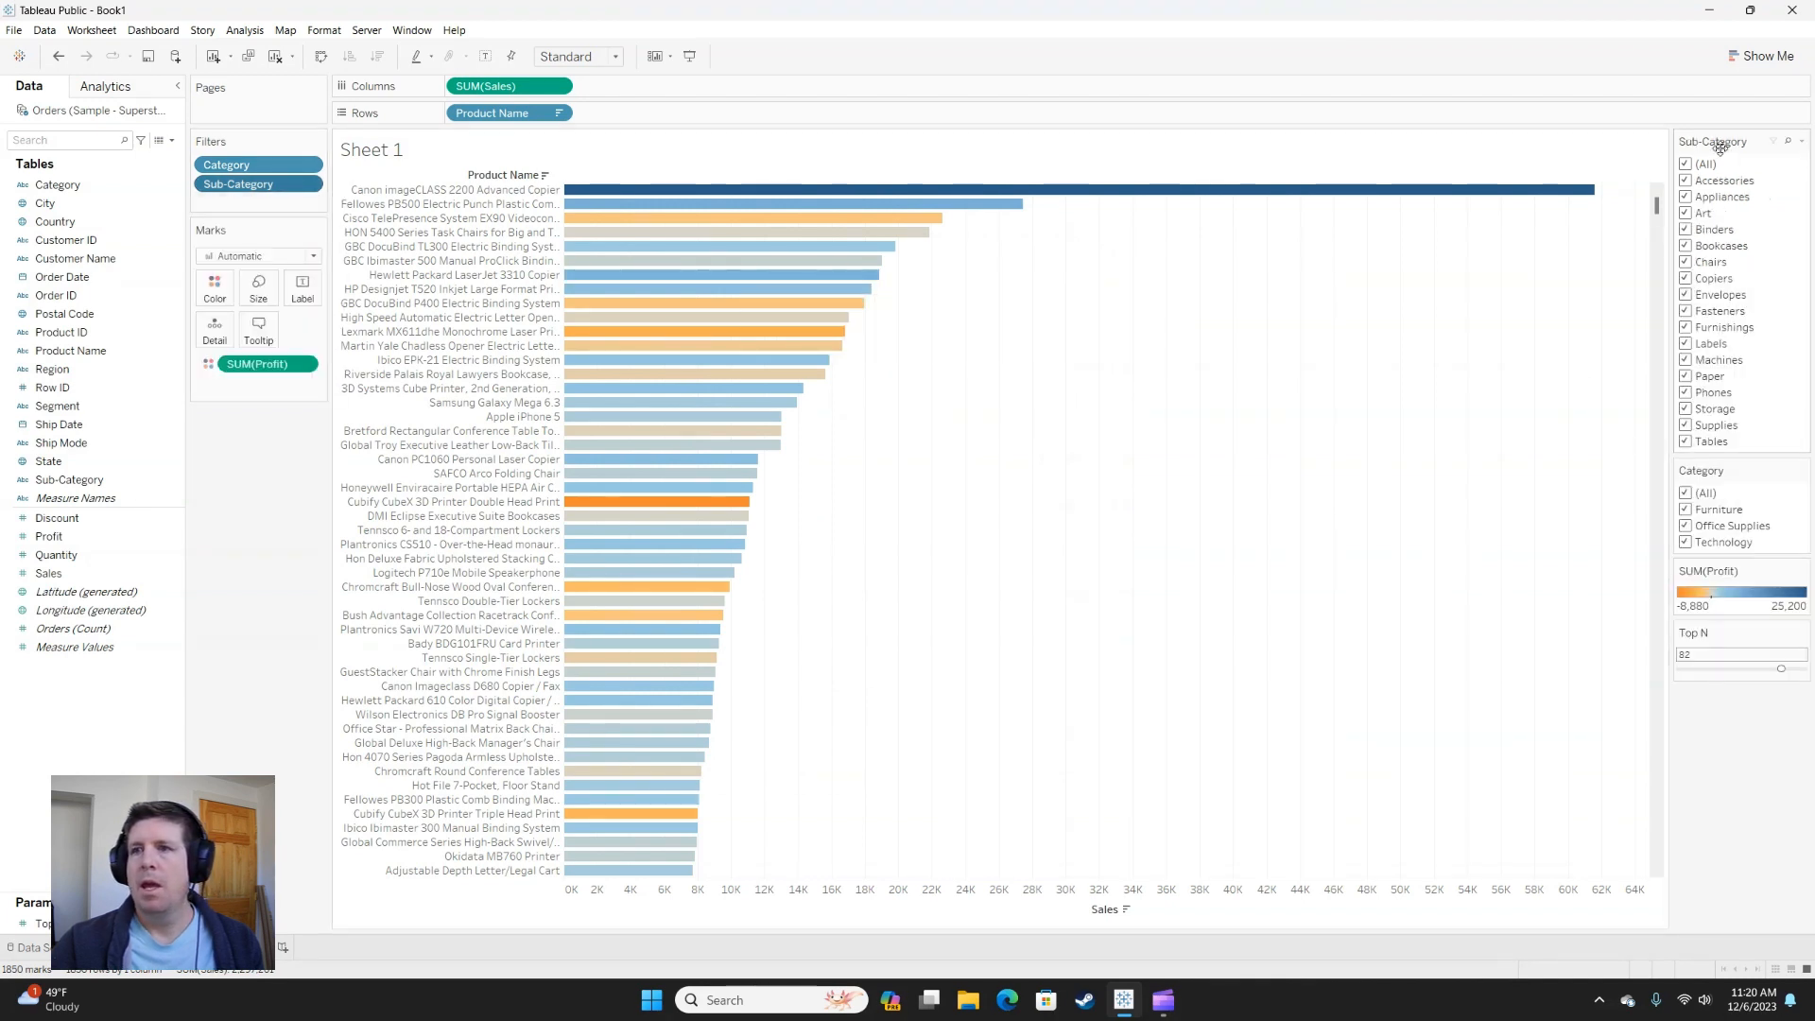
drag(1727, 230, 1699, 133)
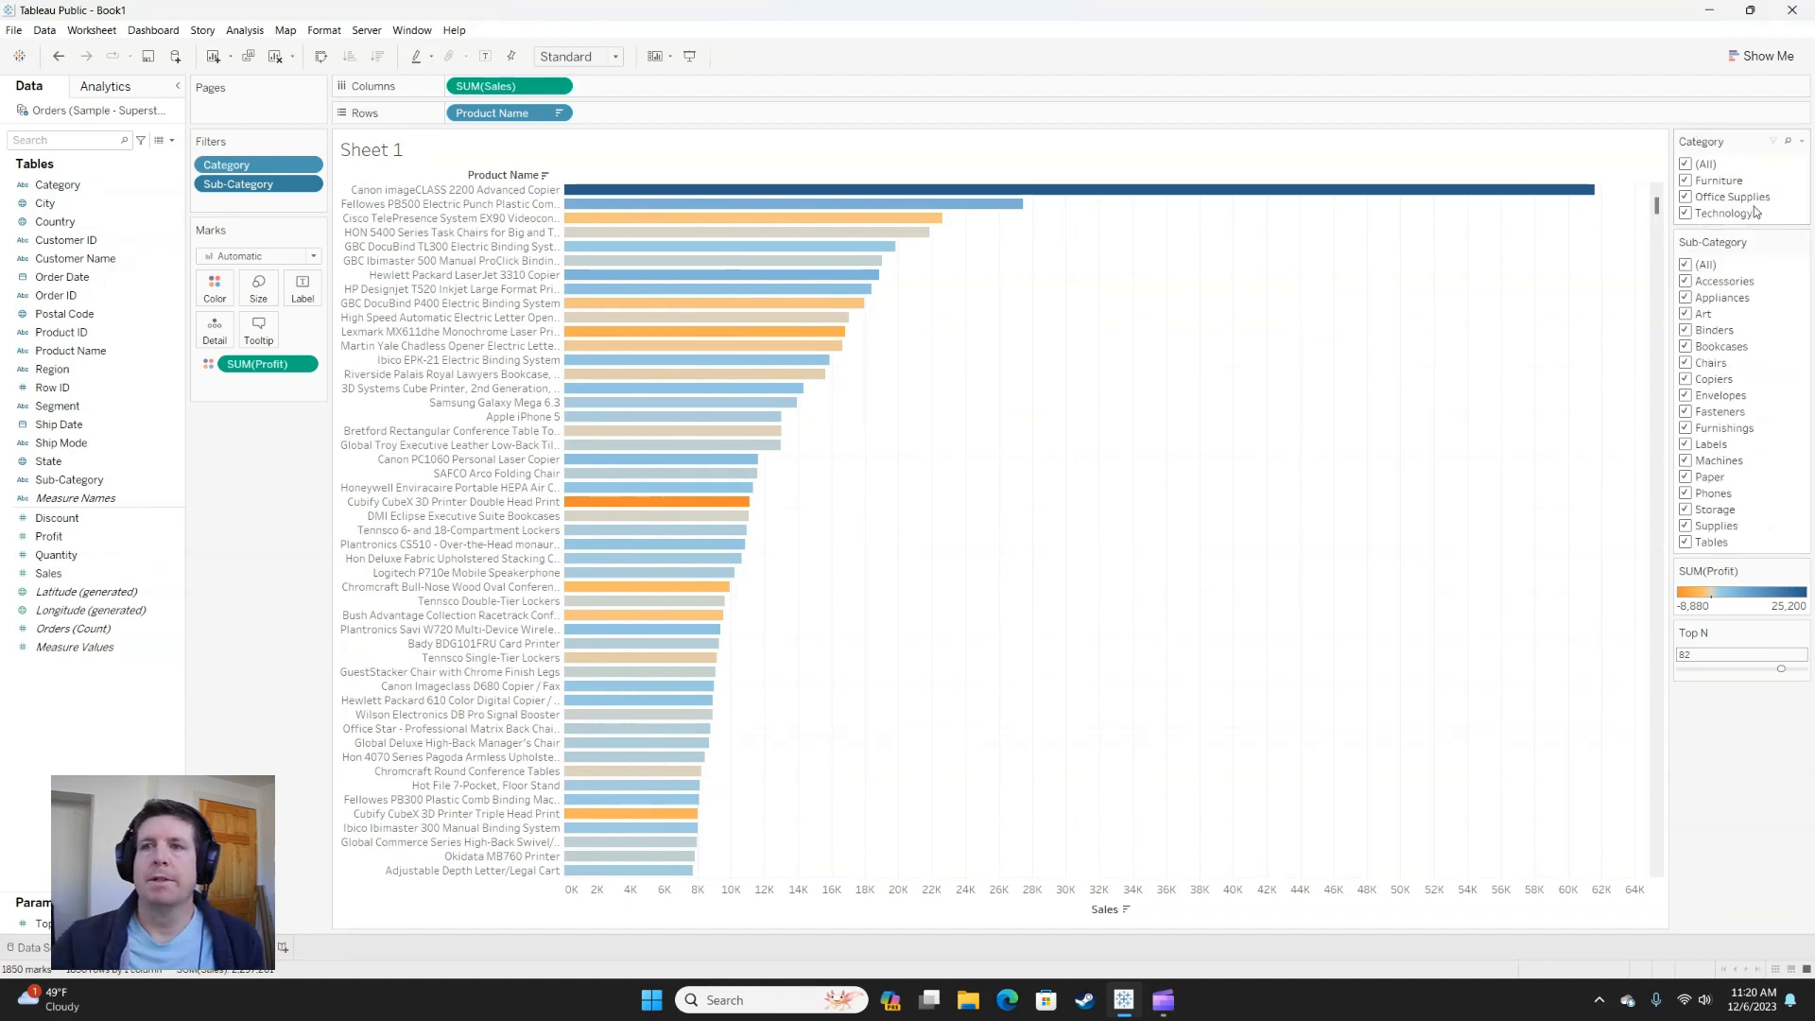
- Switch the Category filter control to Single Value (list) and on to Single Value (dropdown)
click(1802, 142)
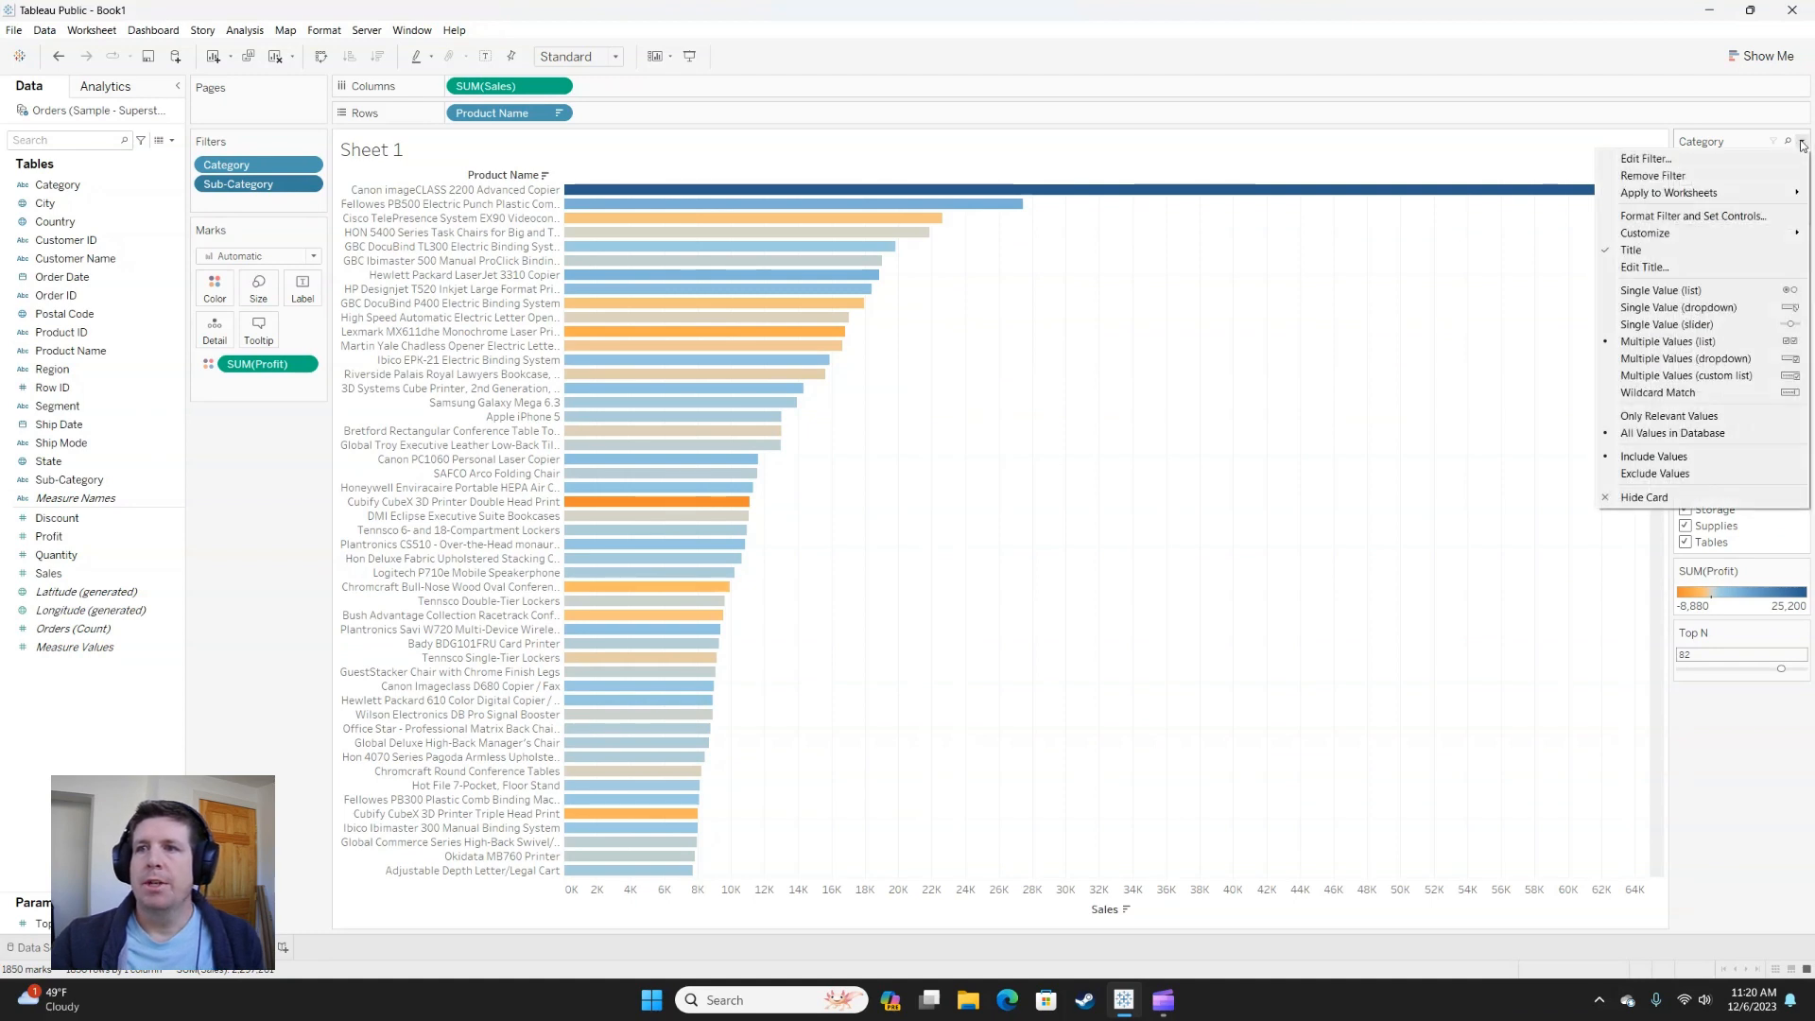
click(1716, 294)
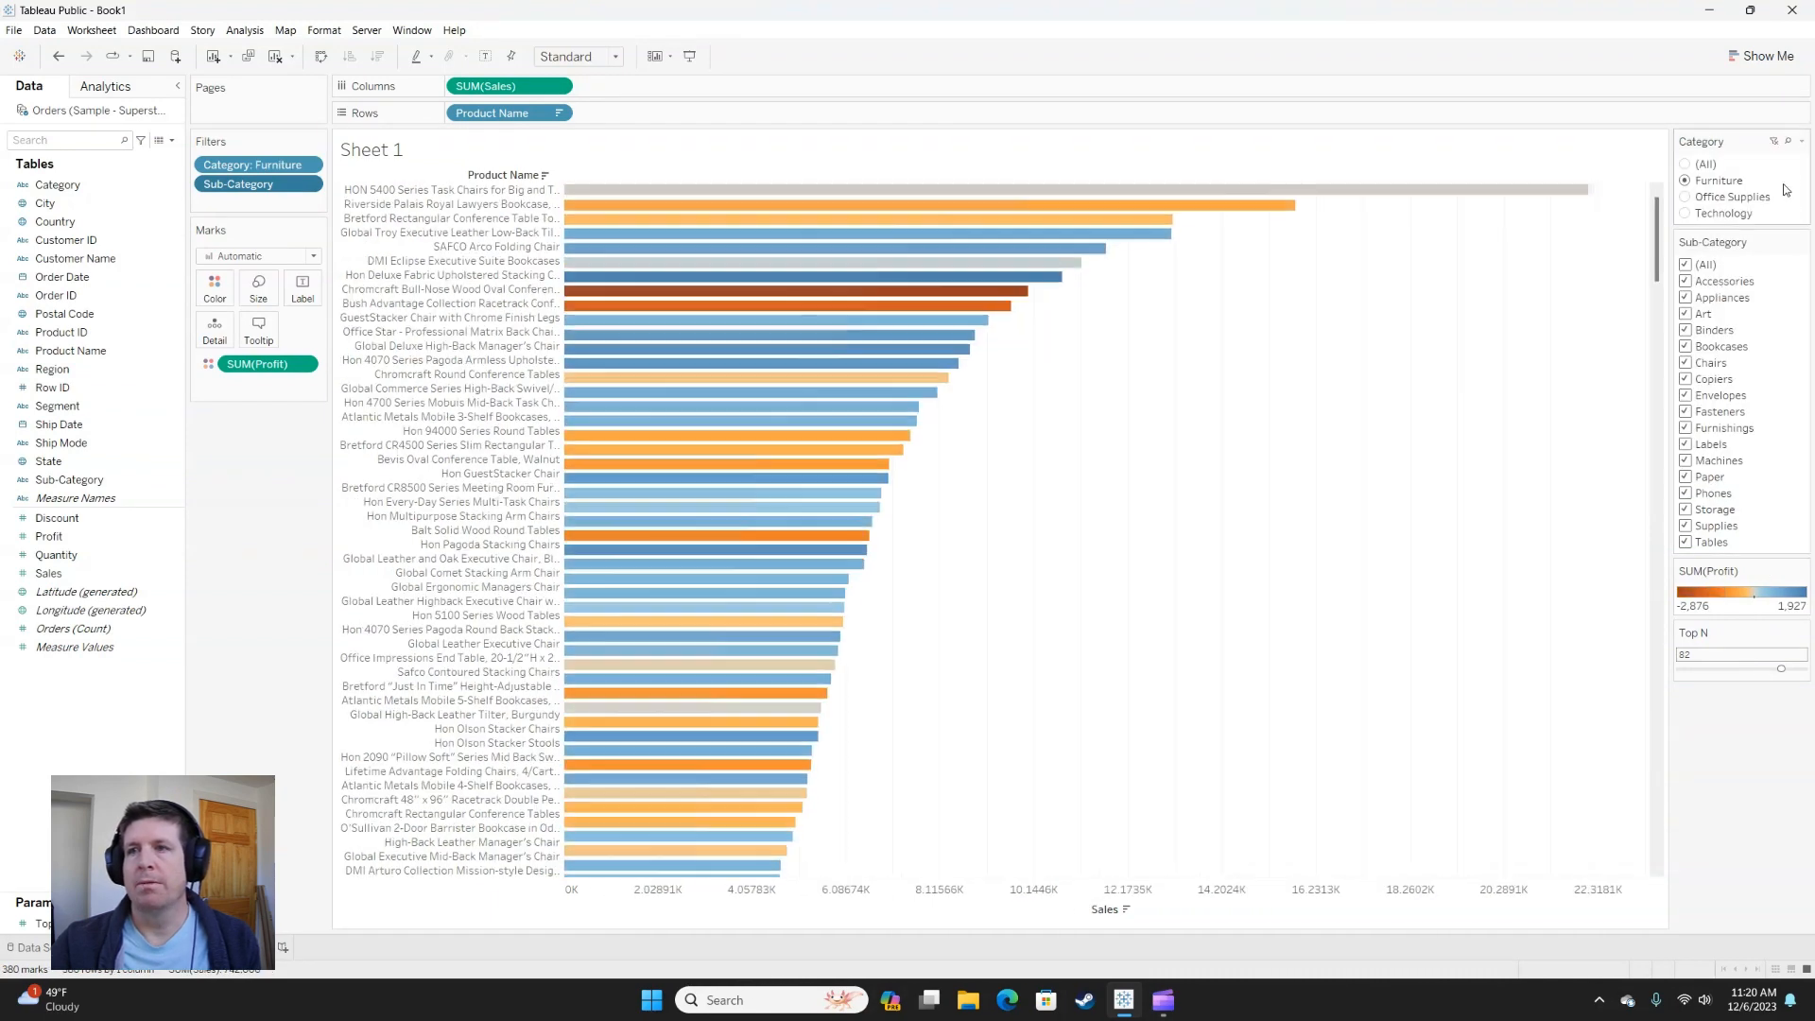
click(1801, 143)
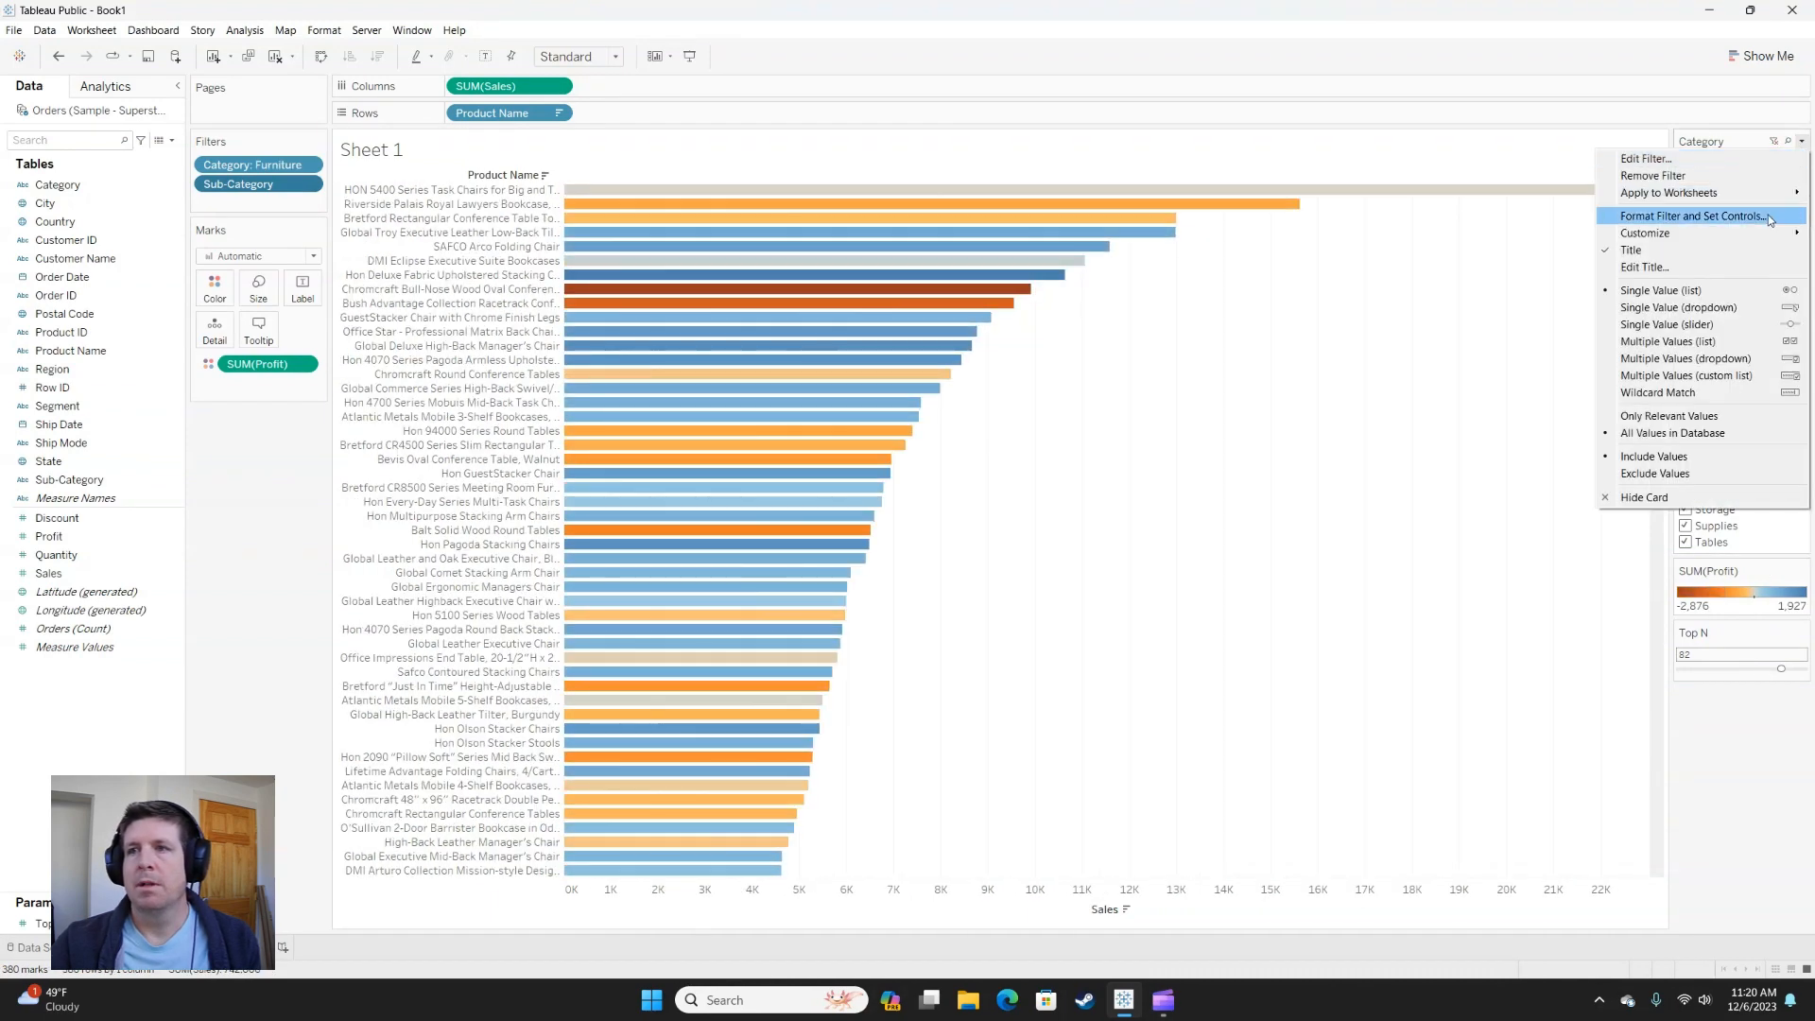
click(1727, 309)
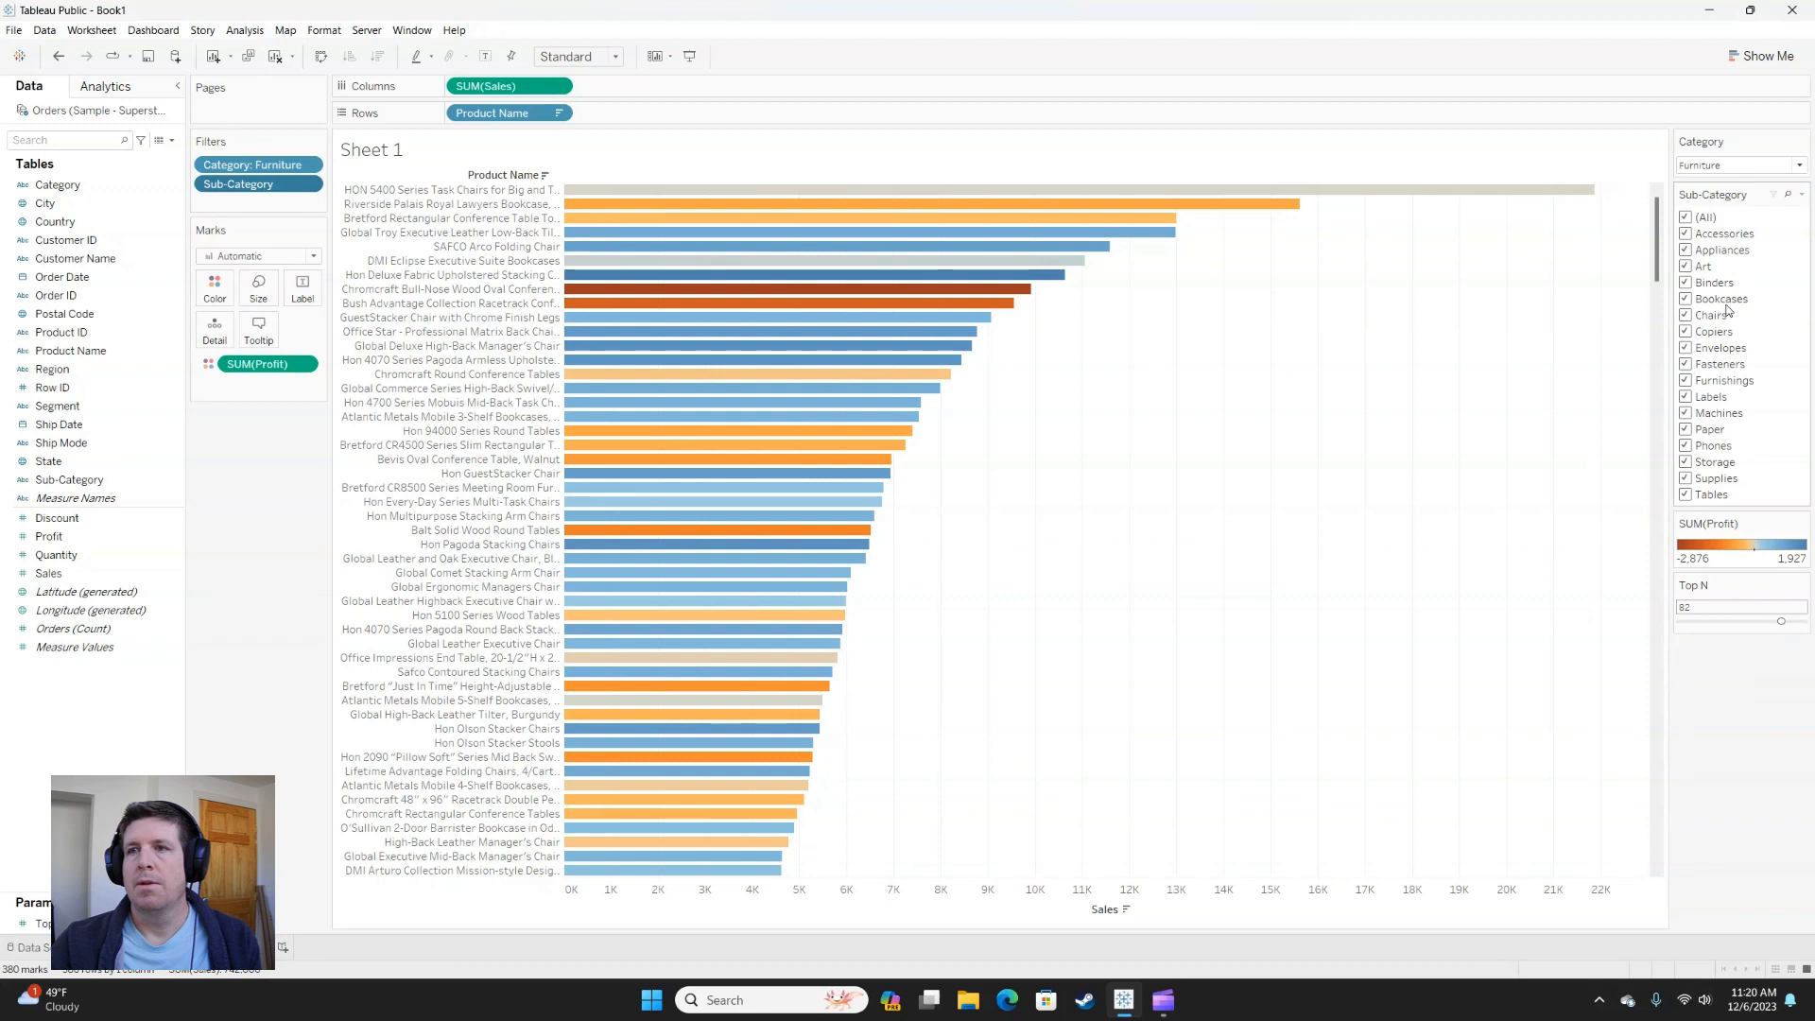
- Change the Category filter control to Multiple Values (dropdown) and enable its Apply button
click(1802, 142)
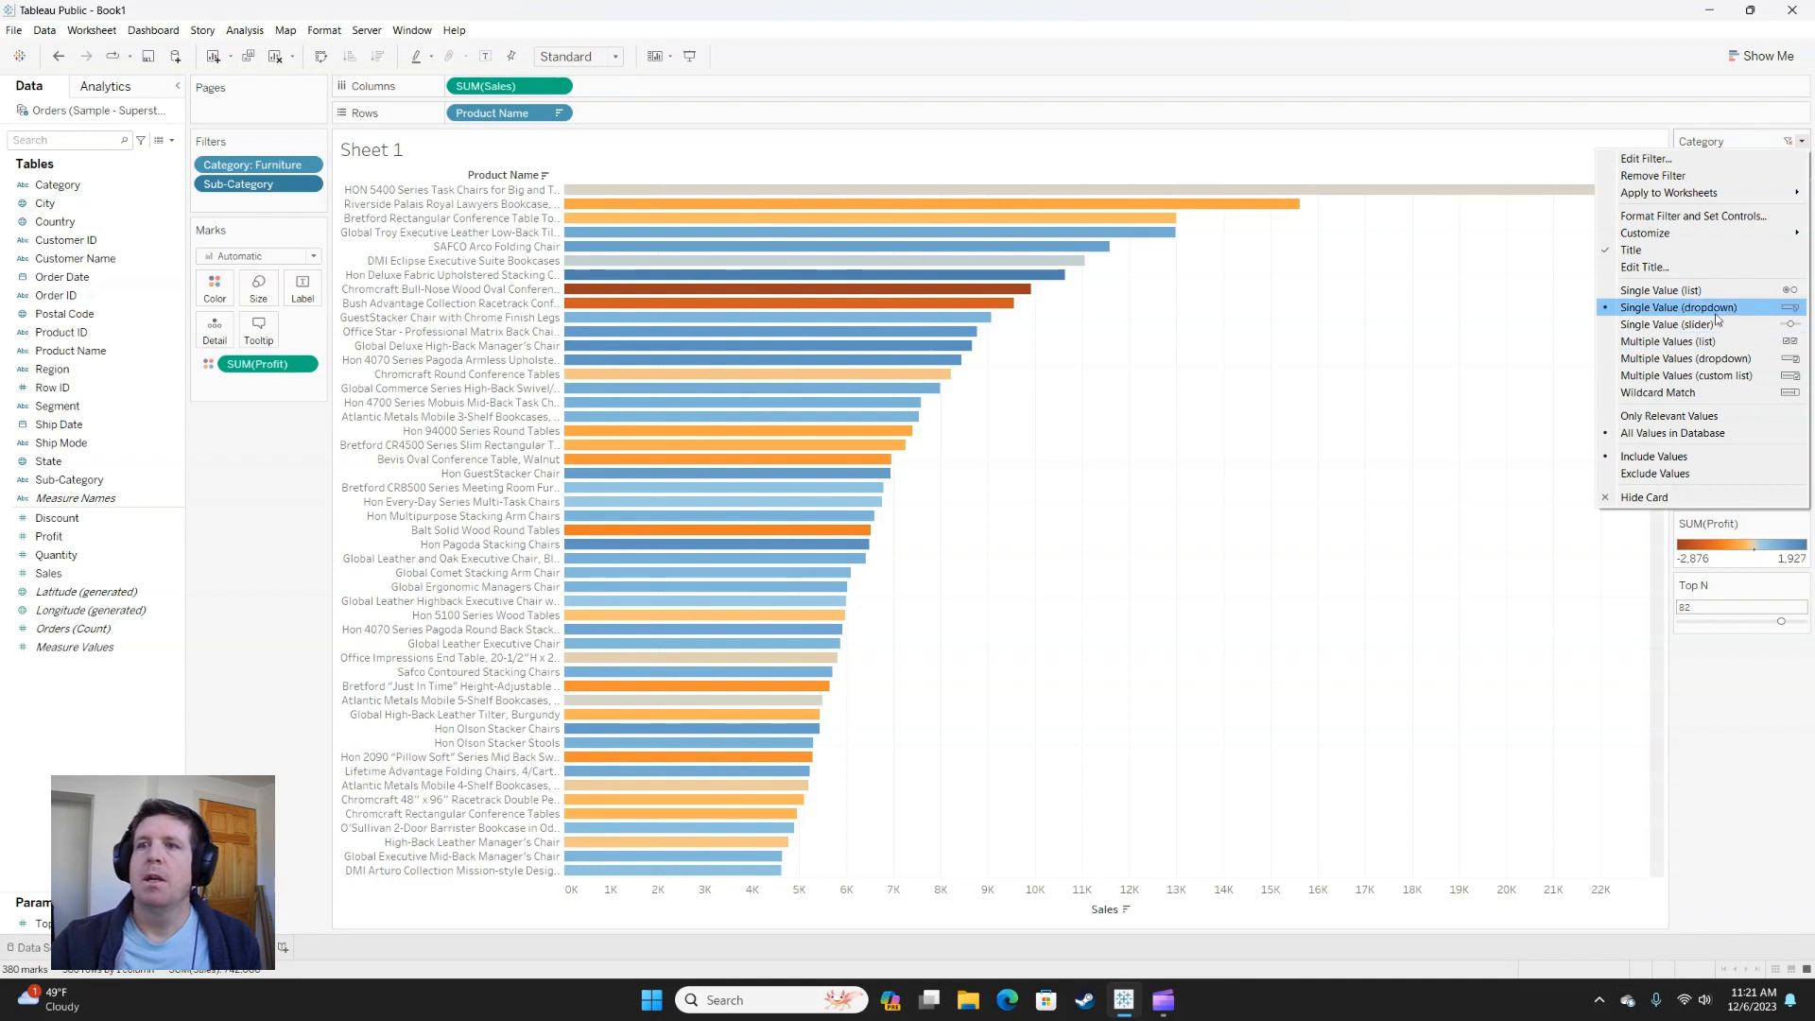
mouse_move(1684, 235)
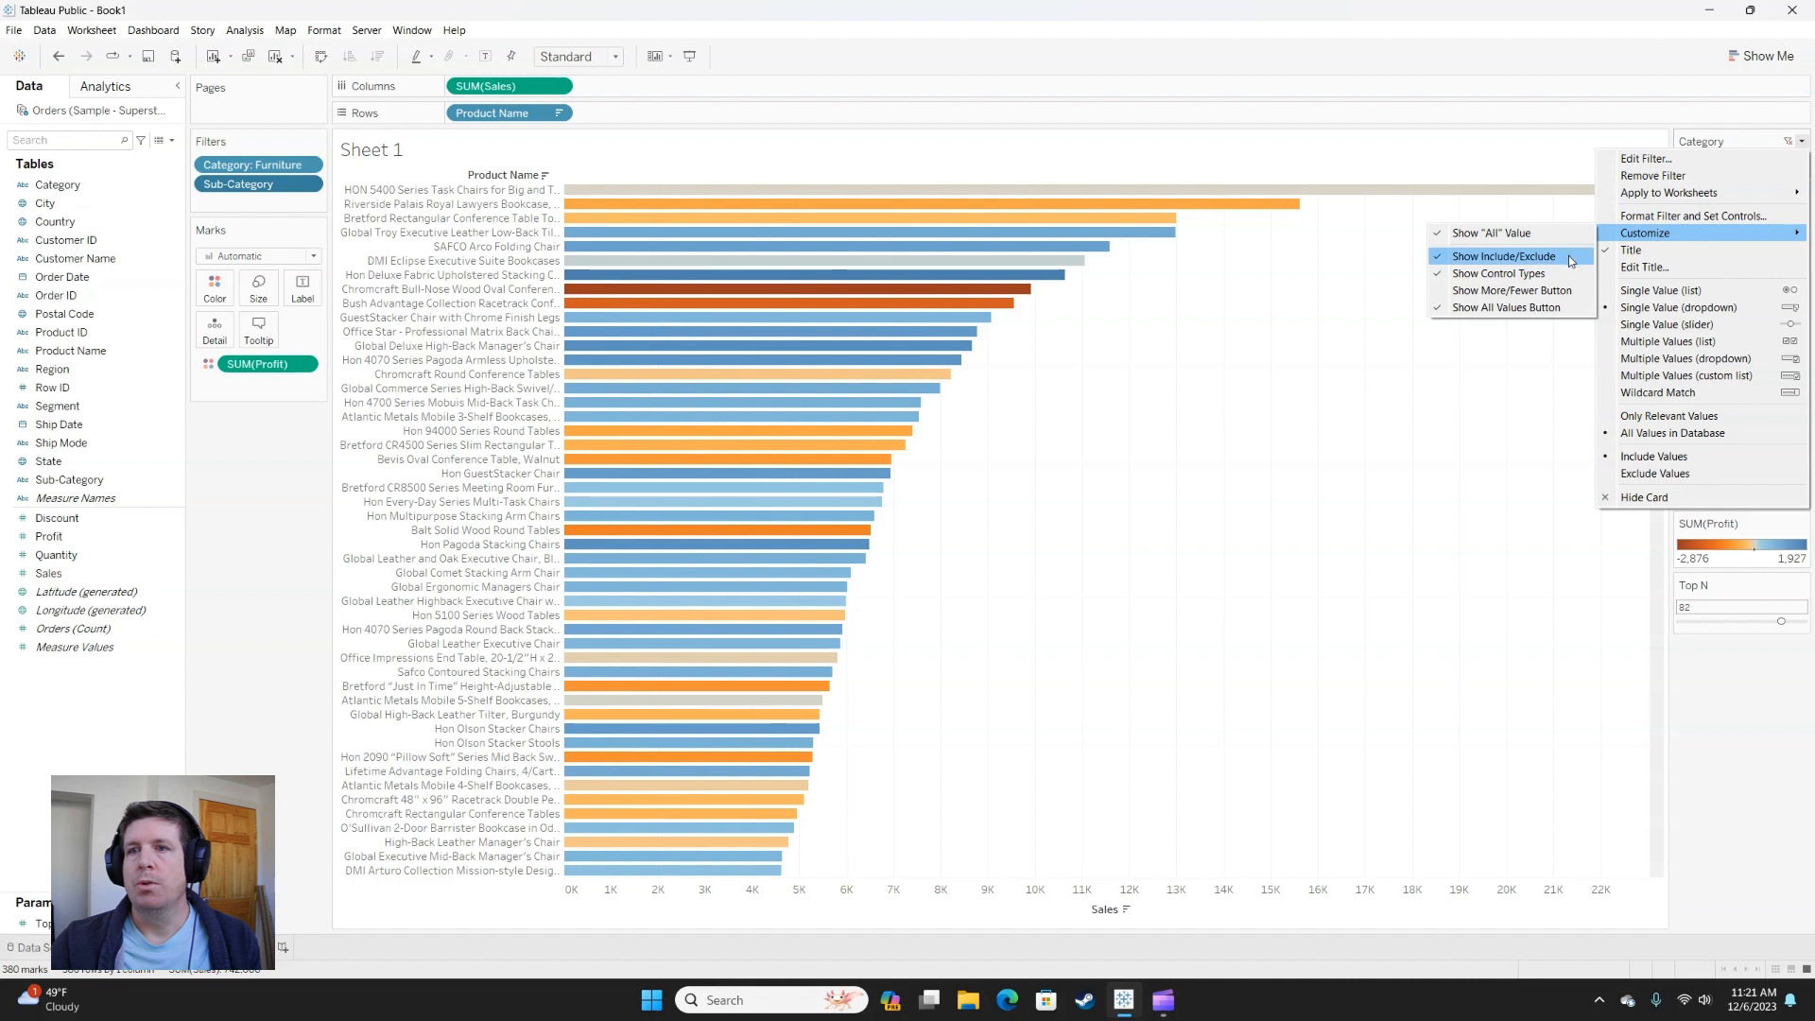
click(1690, 359)
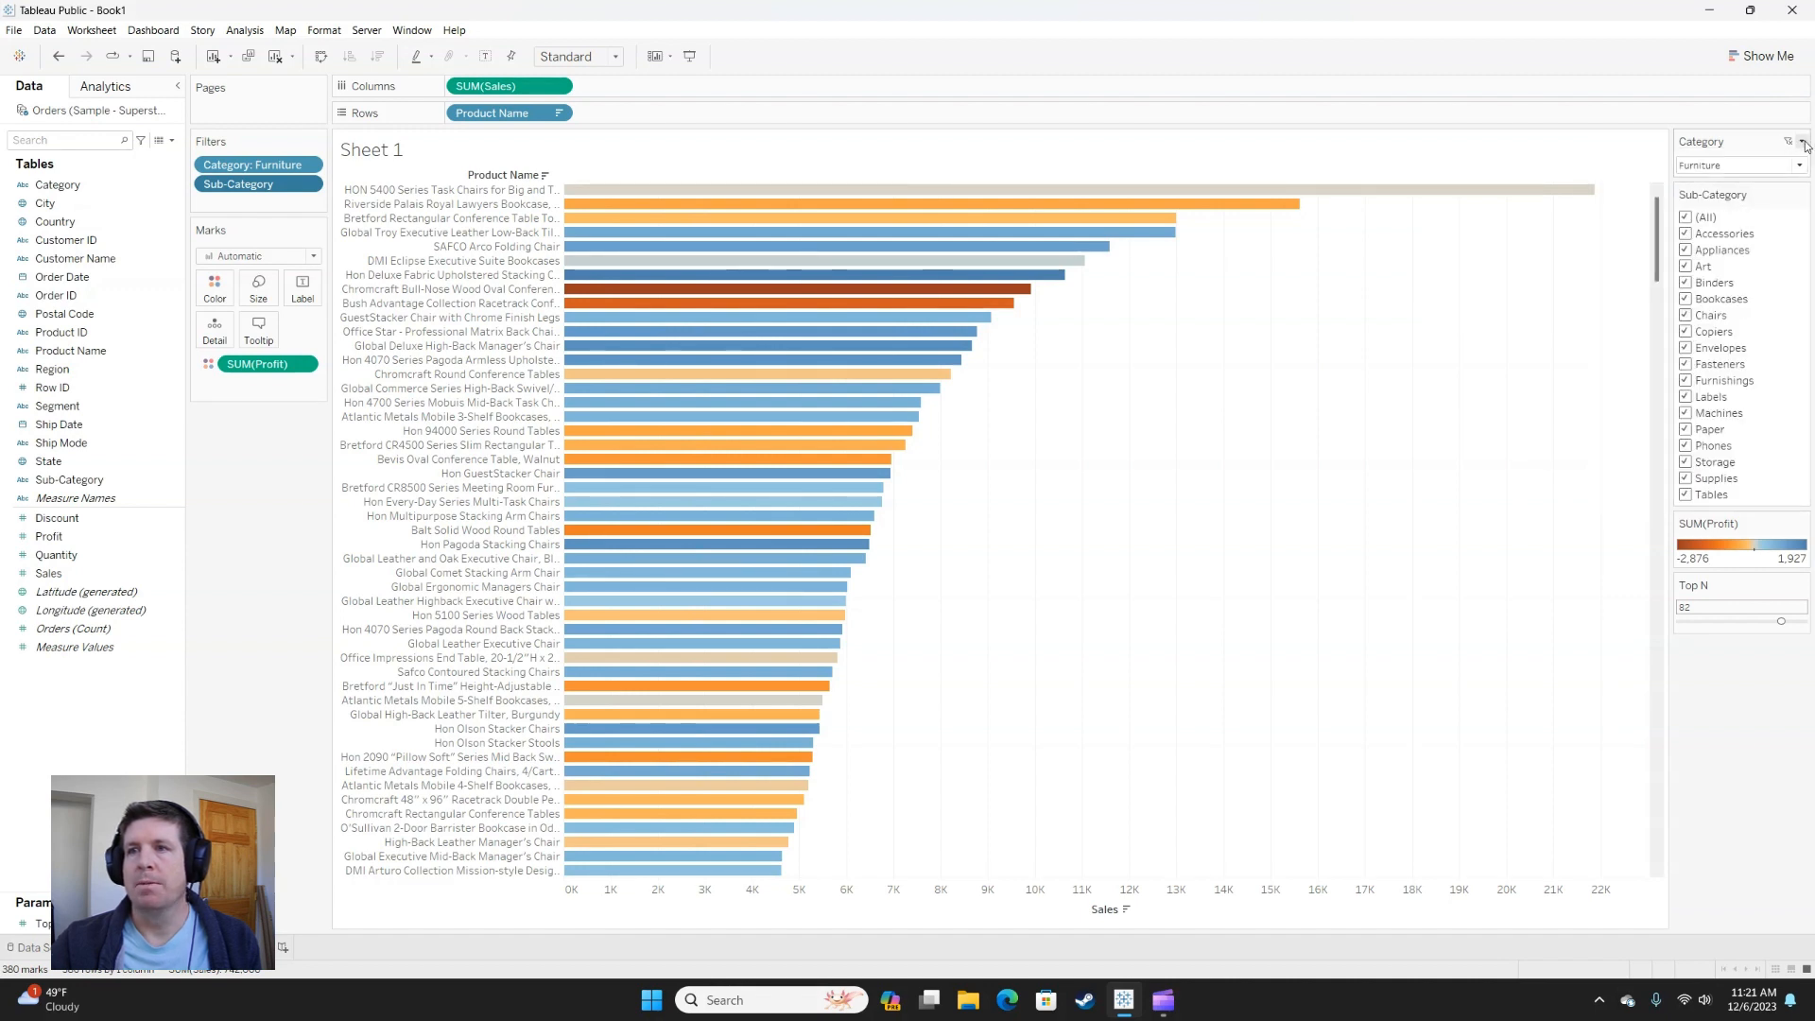
click(1801, 141)
mouse_move(1650, 234)
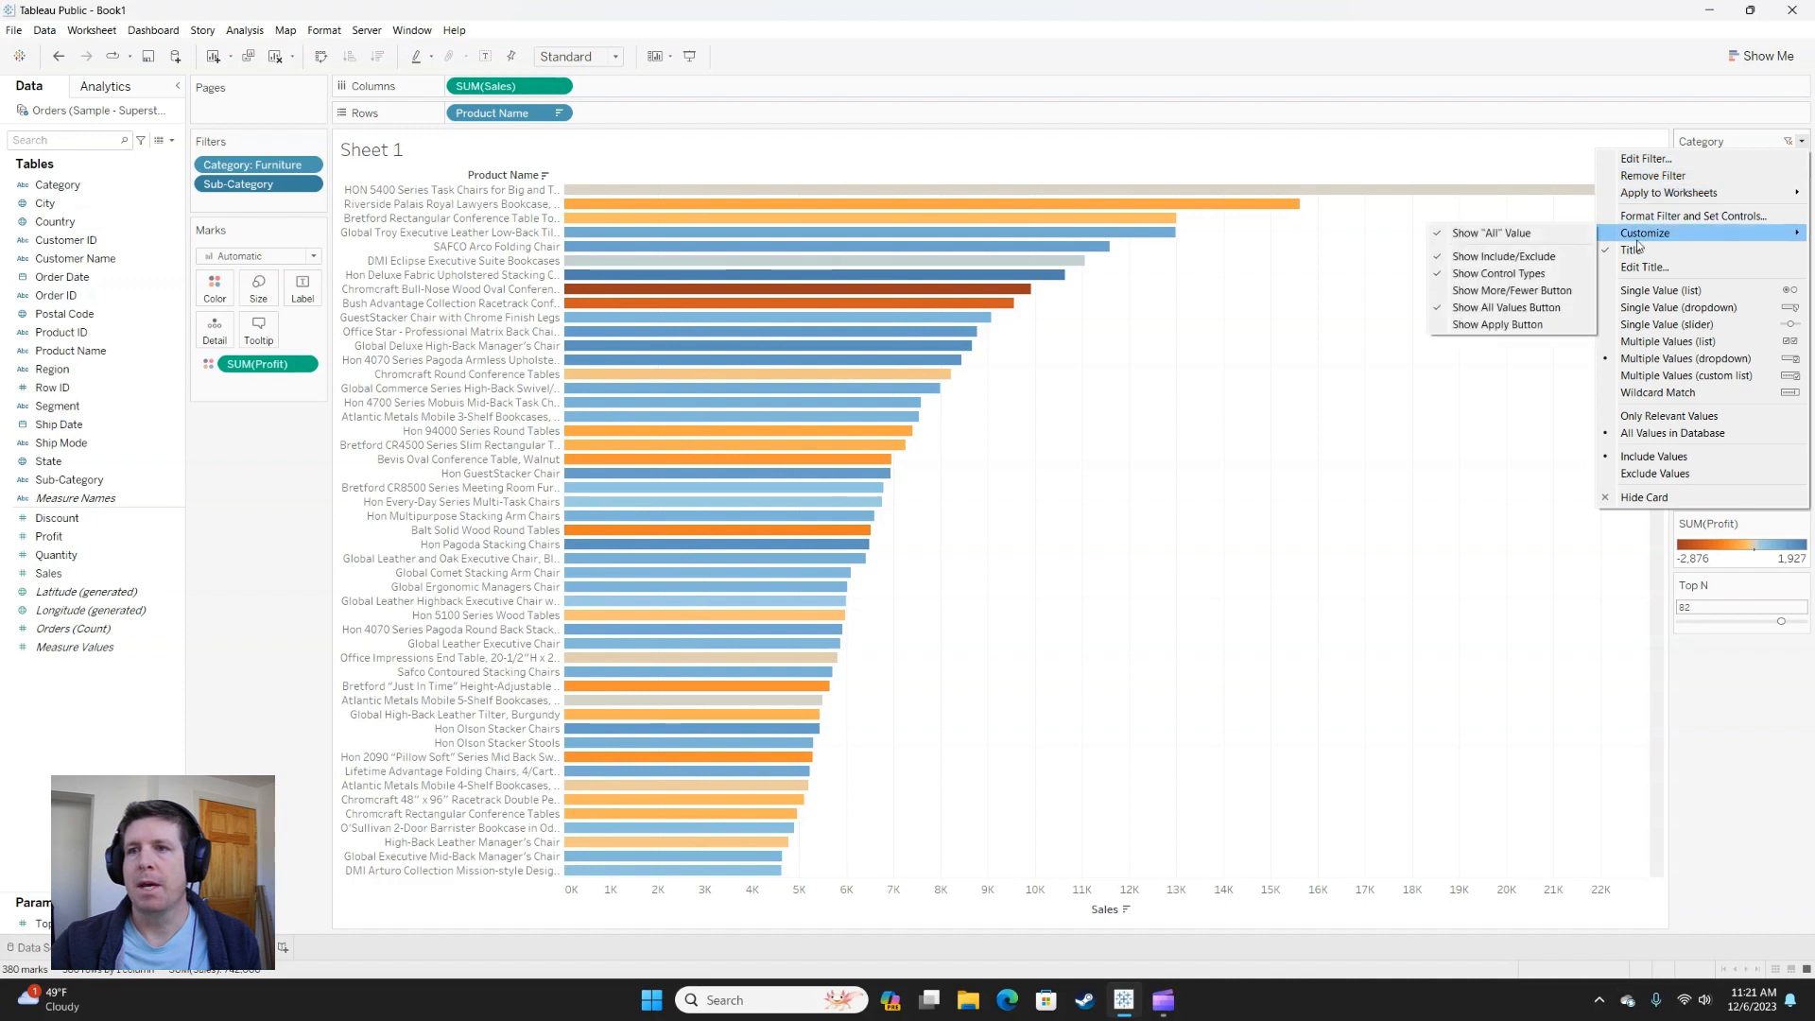
click(1524, 326)
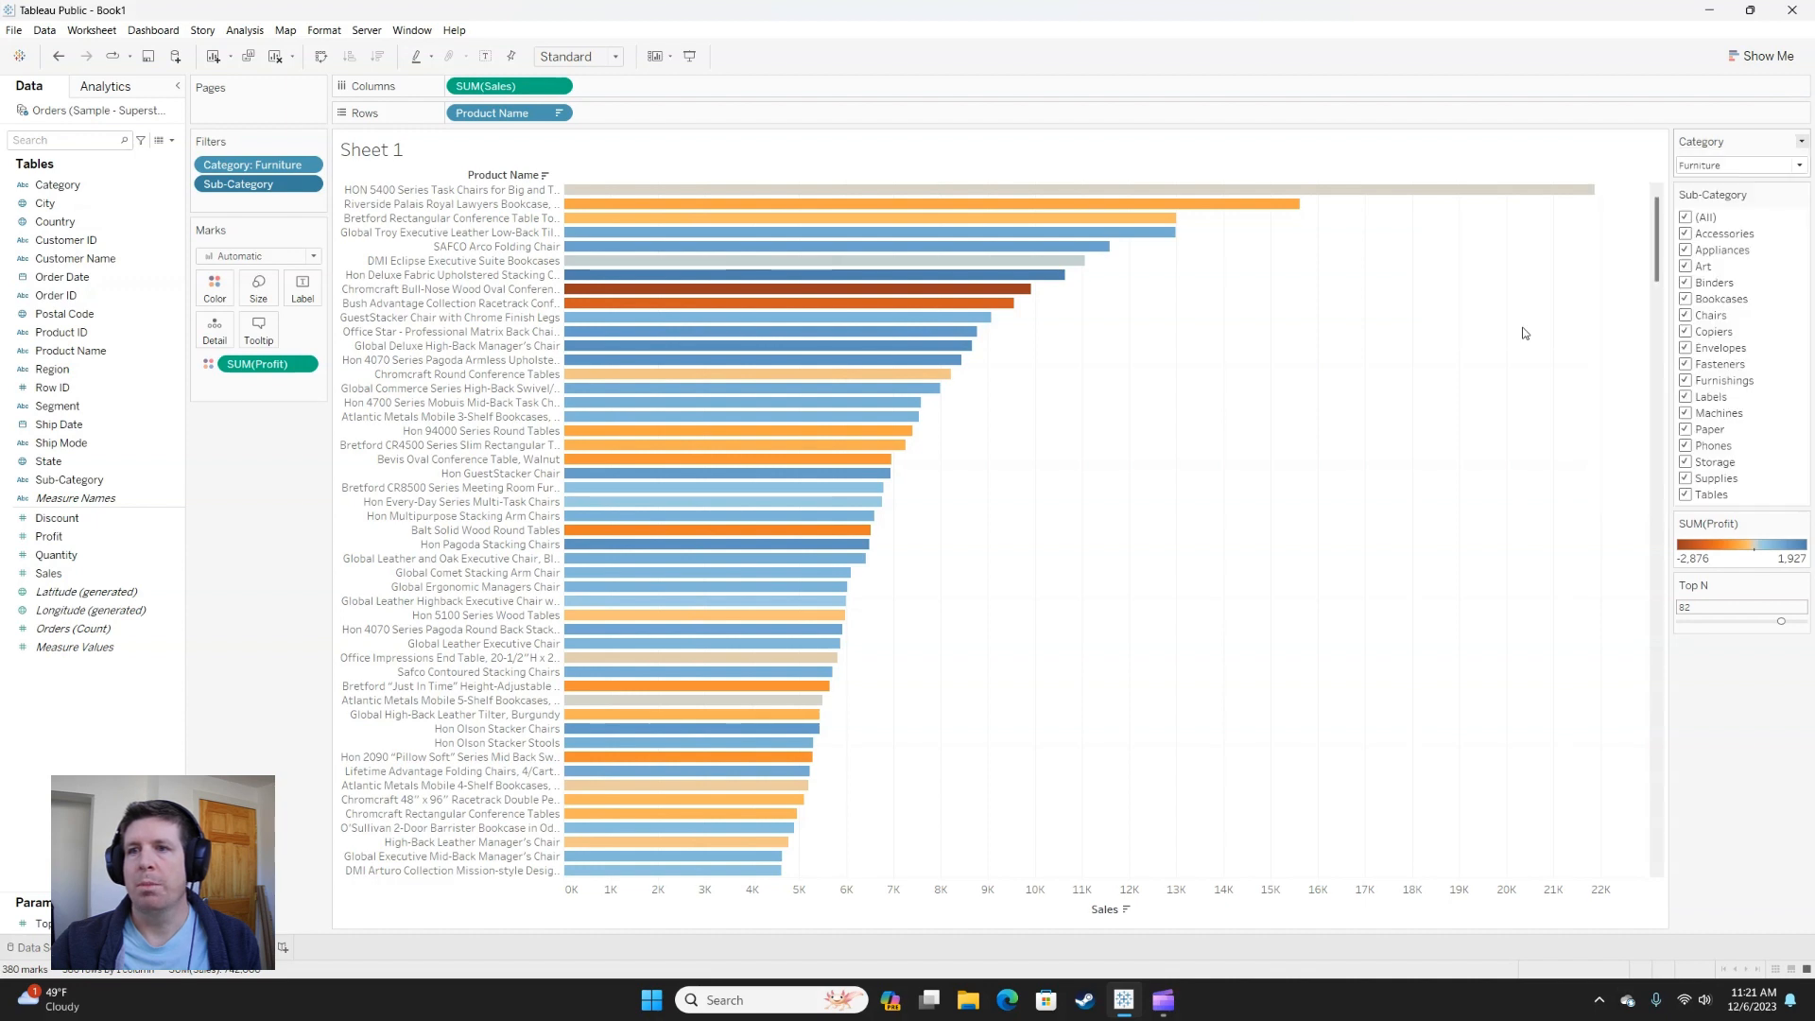
- Set the Category filter to Furniture and Office Supplies only and apply the selection
click(1756, 166)
click(1689, 214)
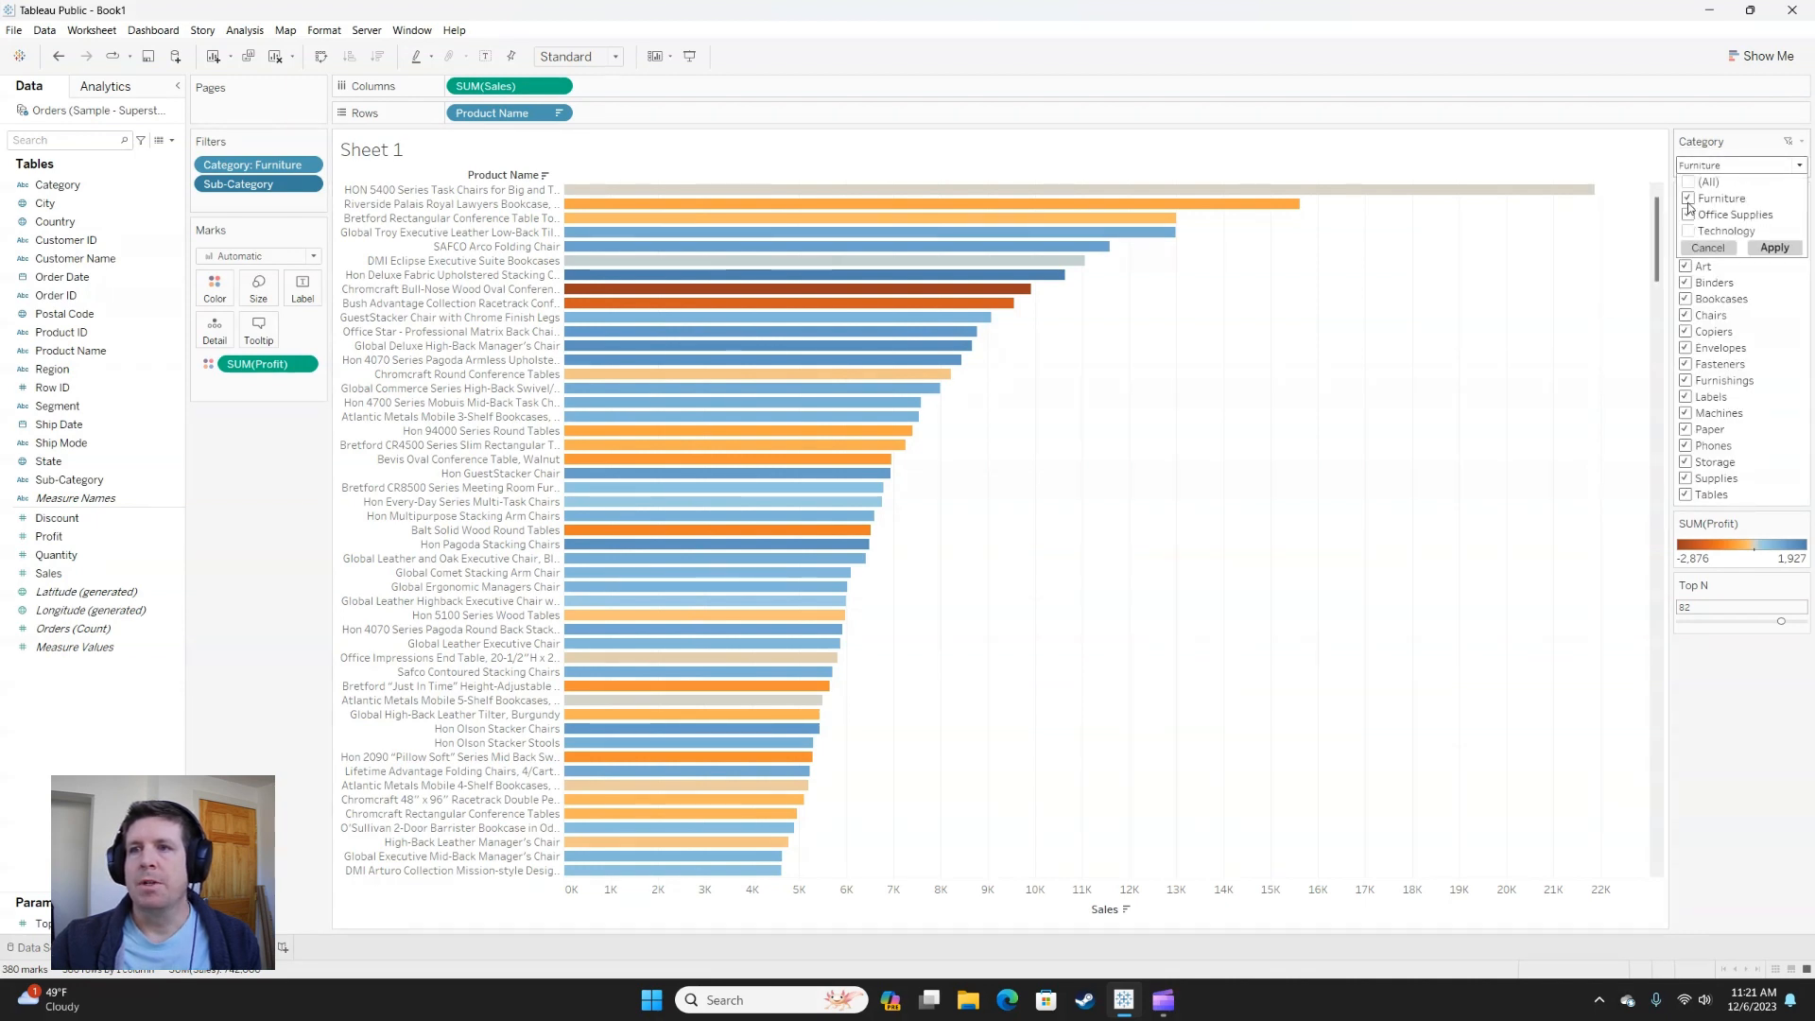
click(1689, 199)
click(1689, 231)
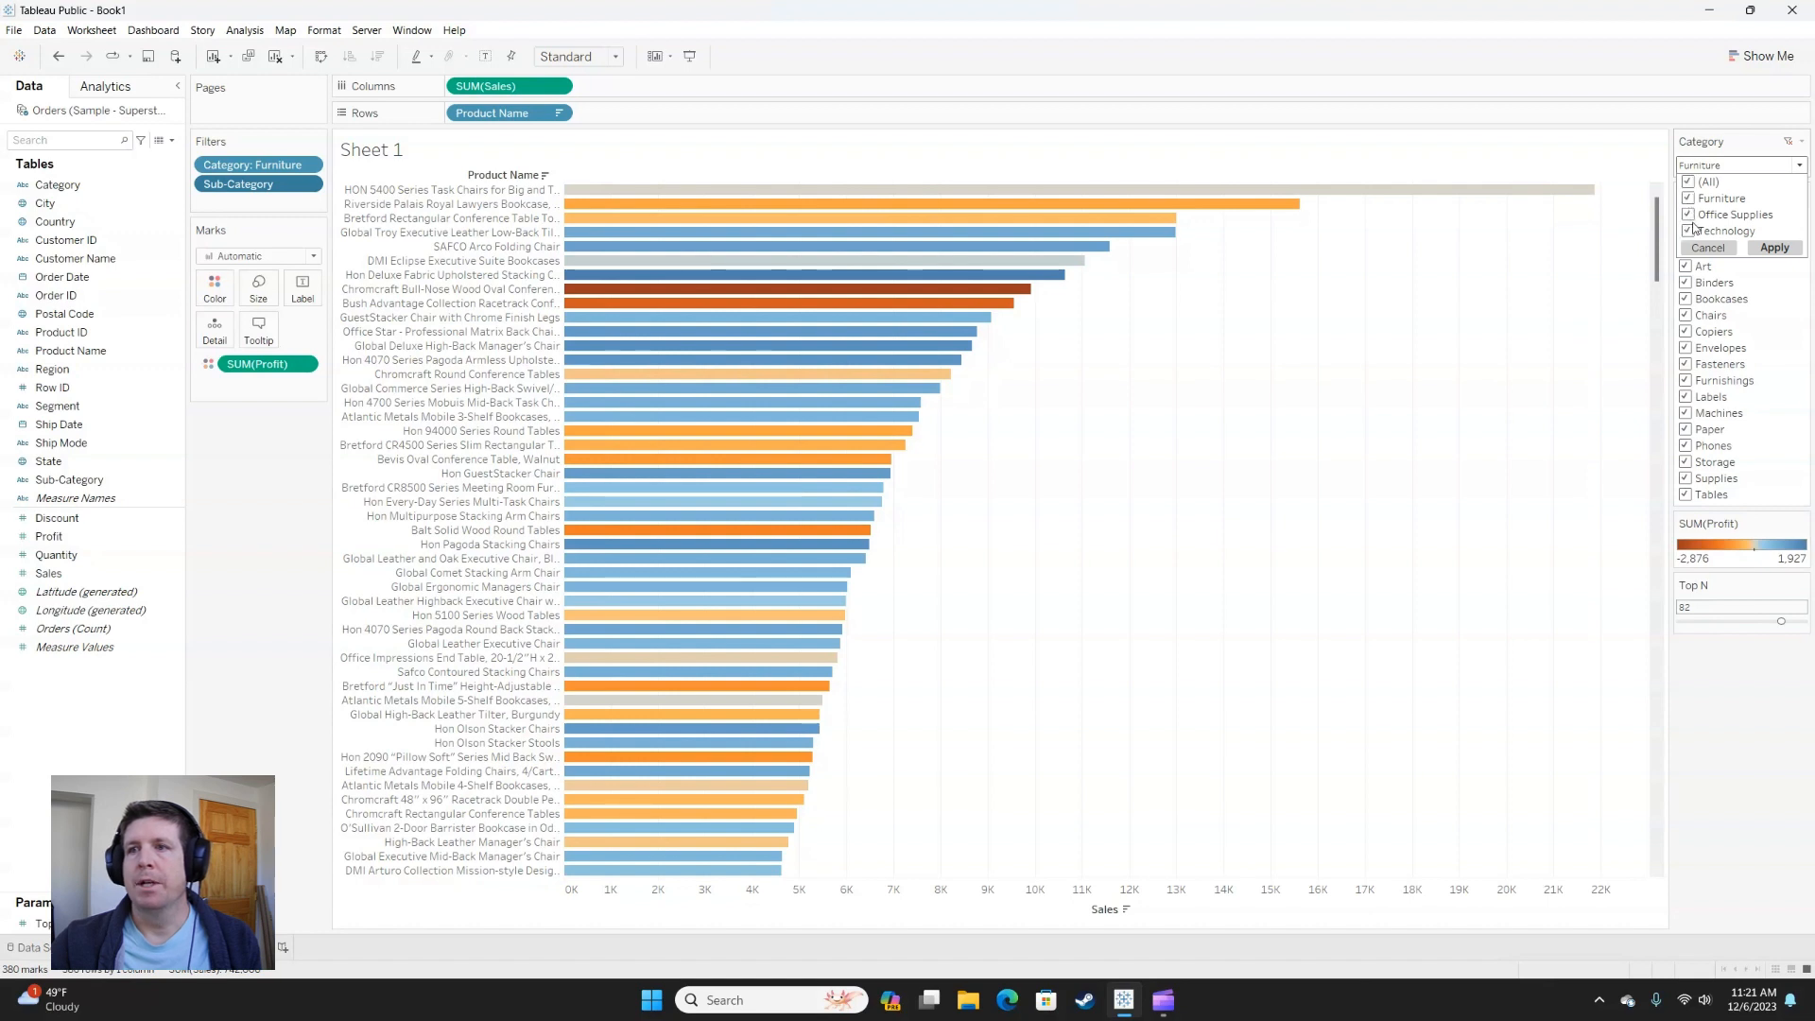
click(1689, 231)
click(1688, 198)
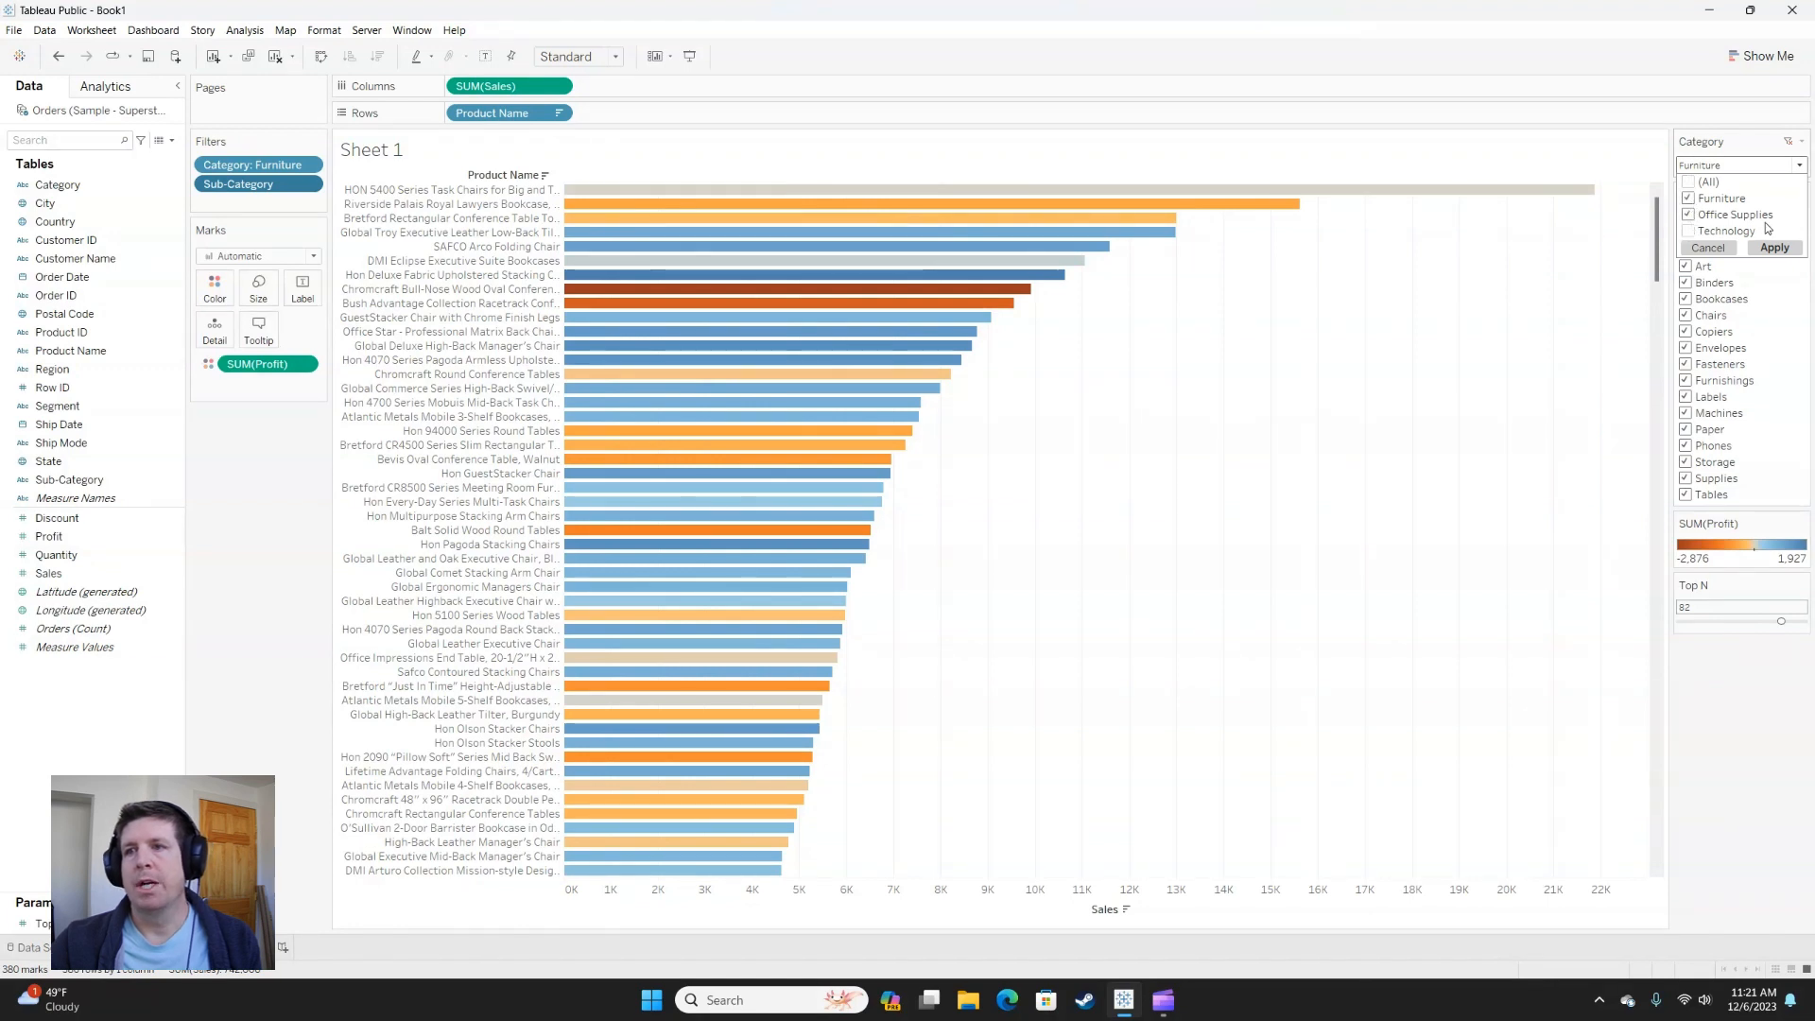
click(1764, 249)
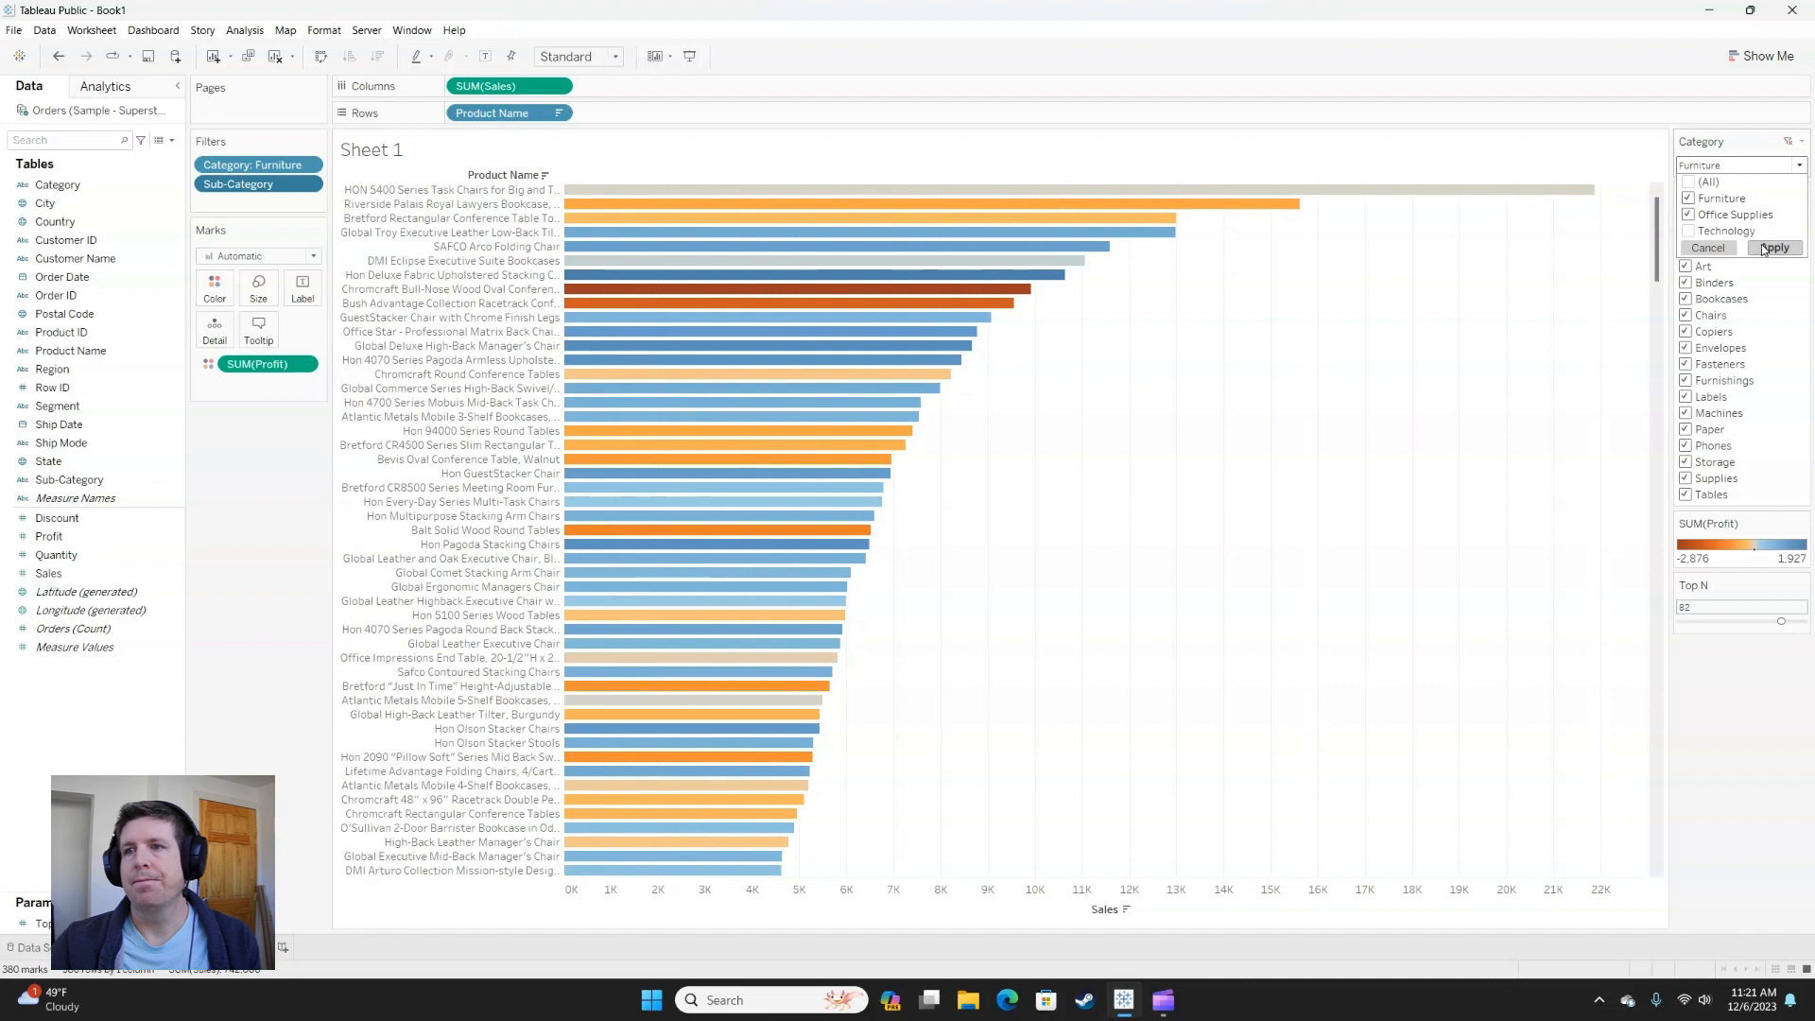
click(1749, 647)
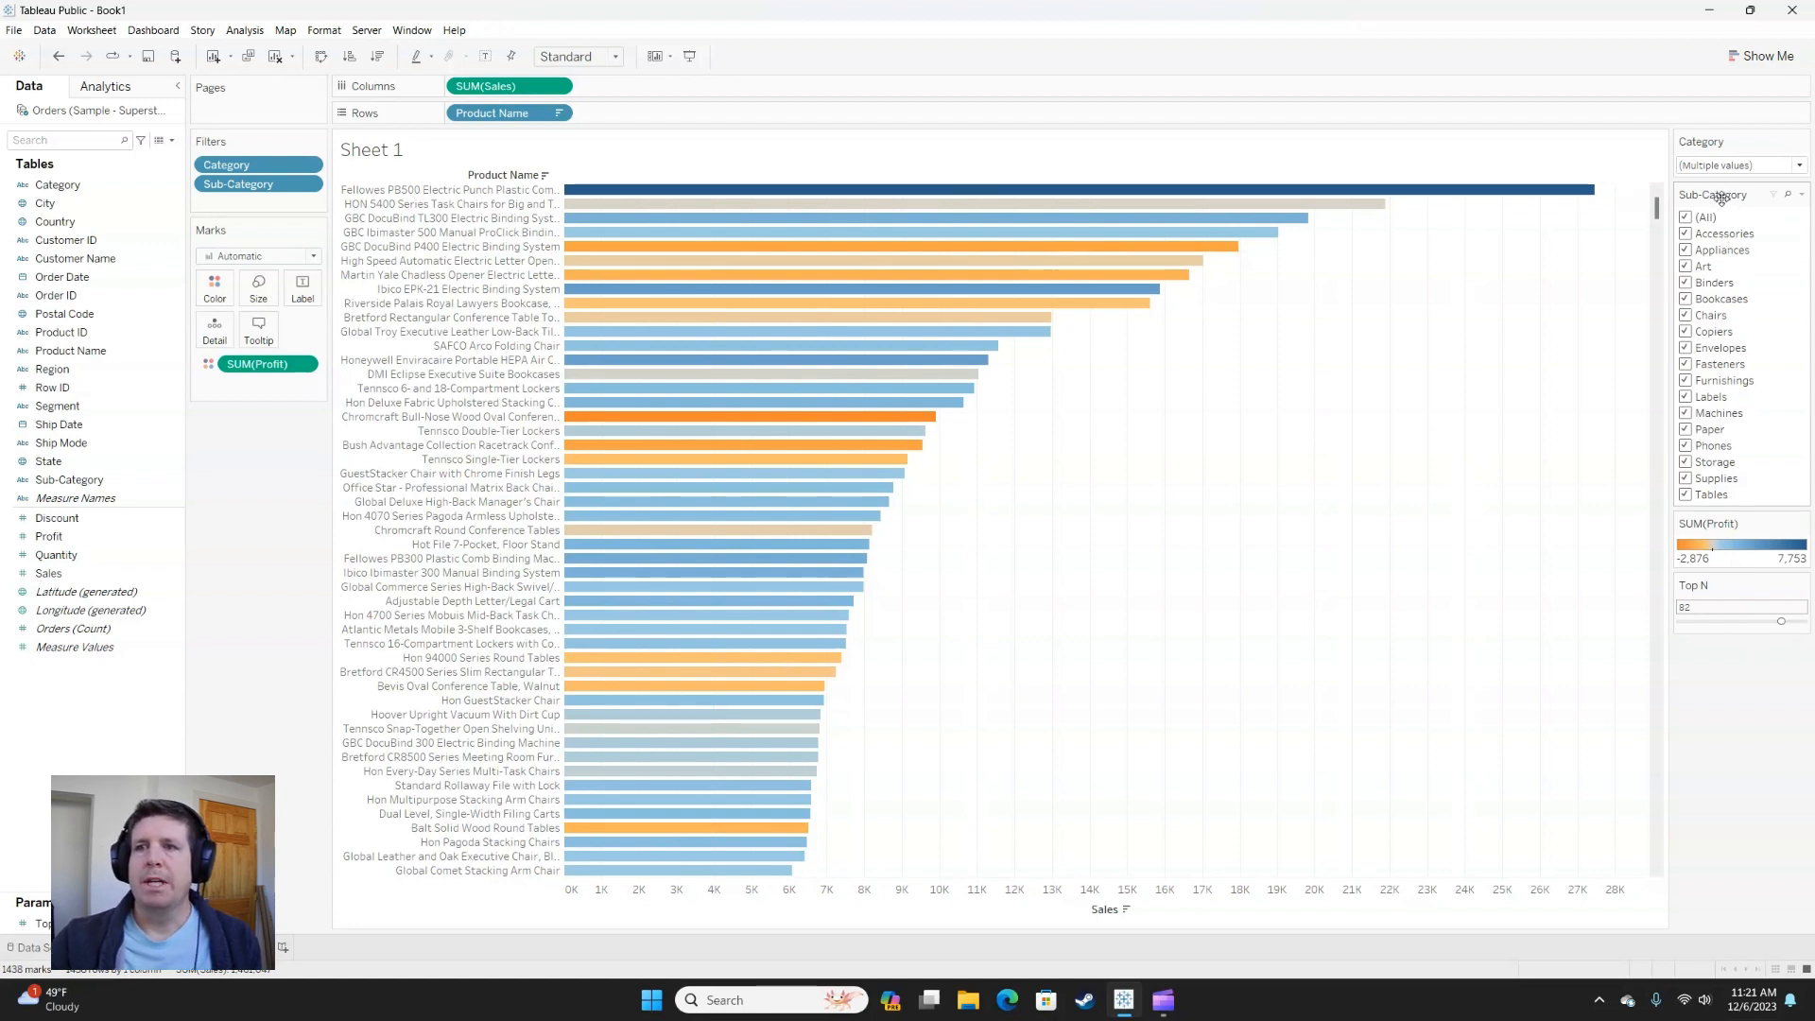
- Limit the Sub-Category filter control to Only Relevant Values
click(1802, 195)
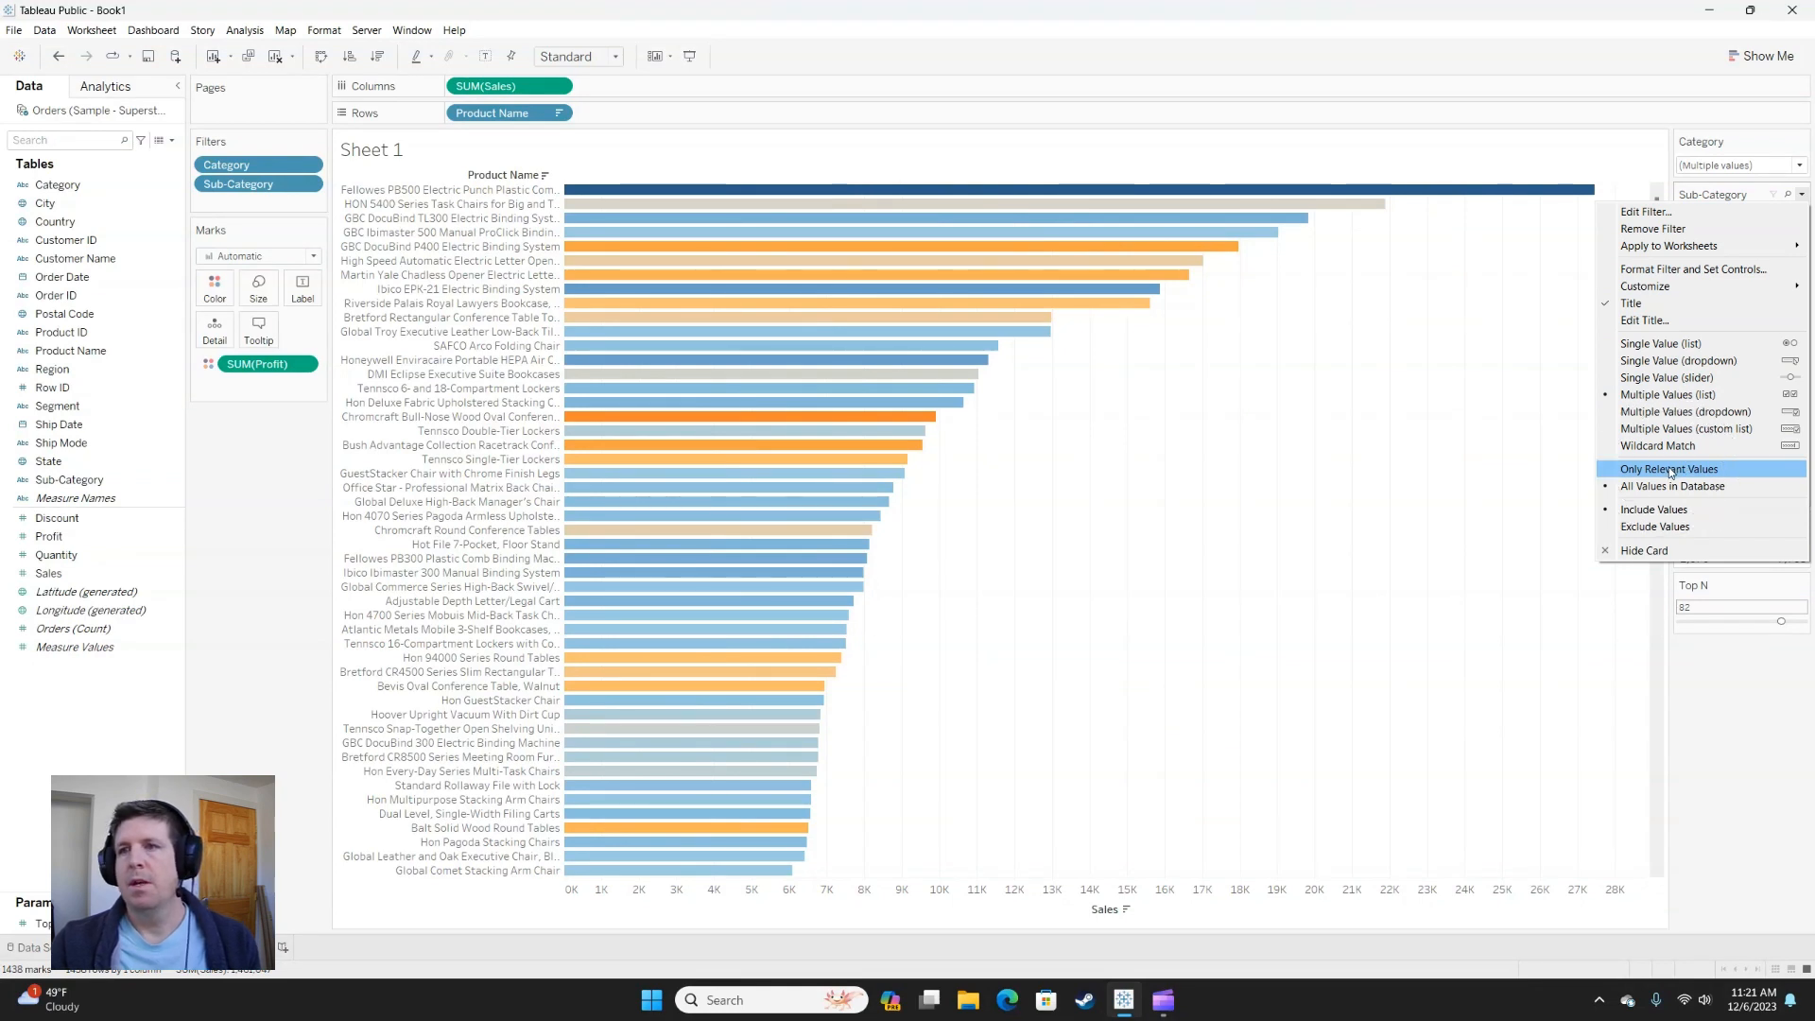
click(1726, 168)
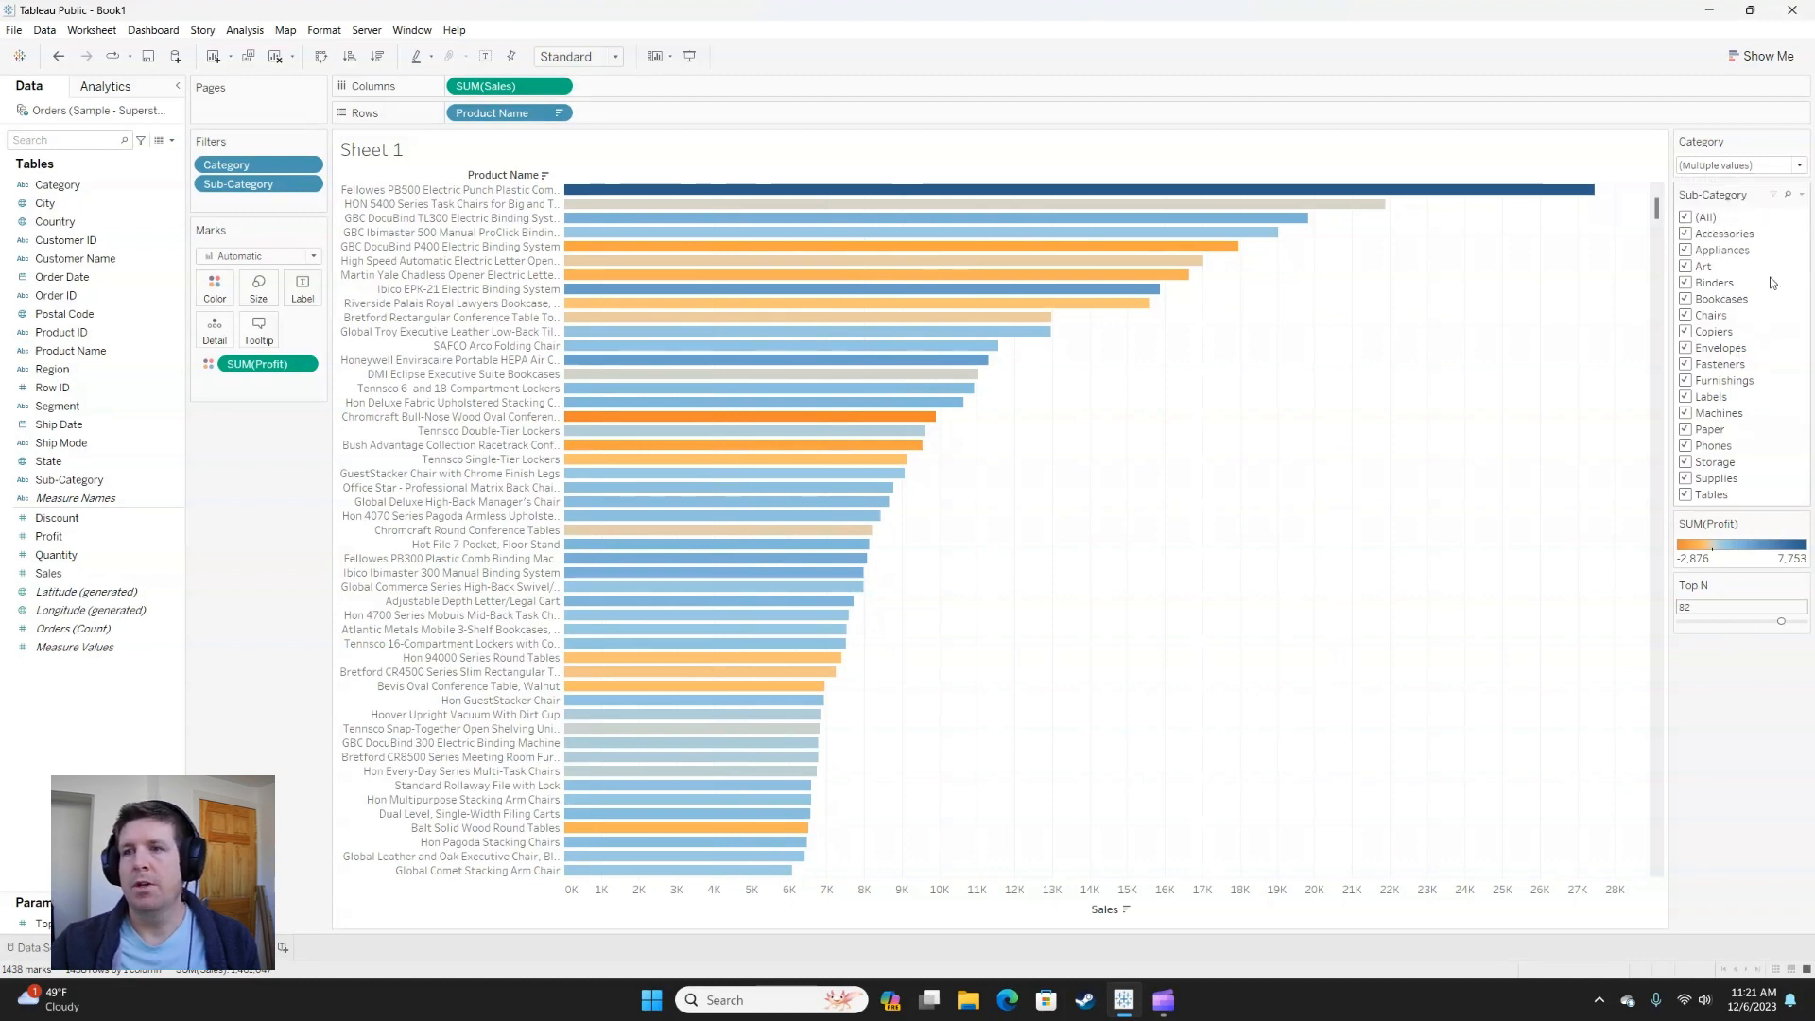
click(1803, 195)
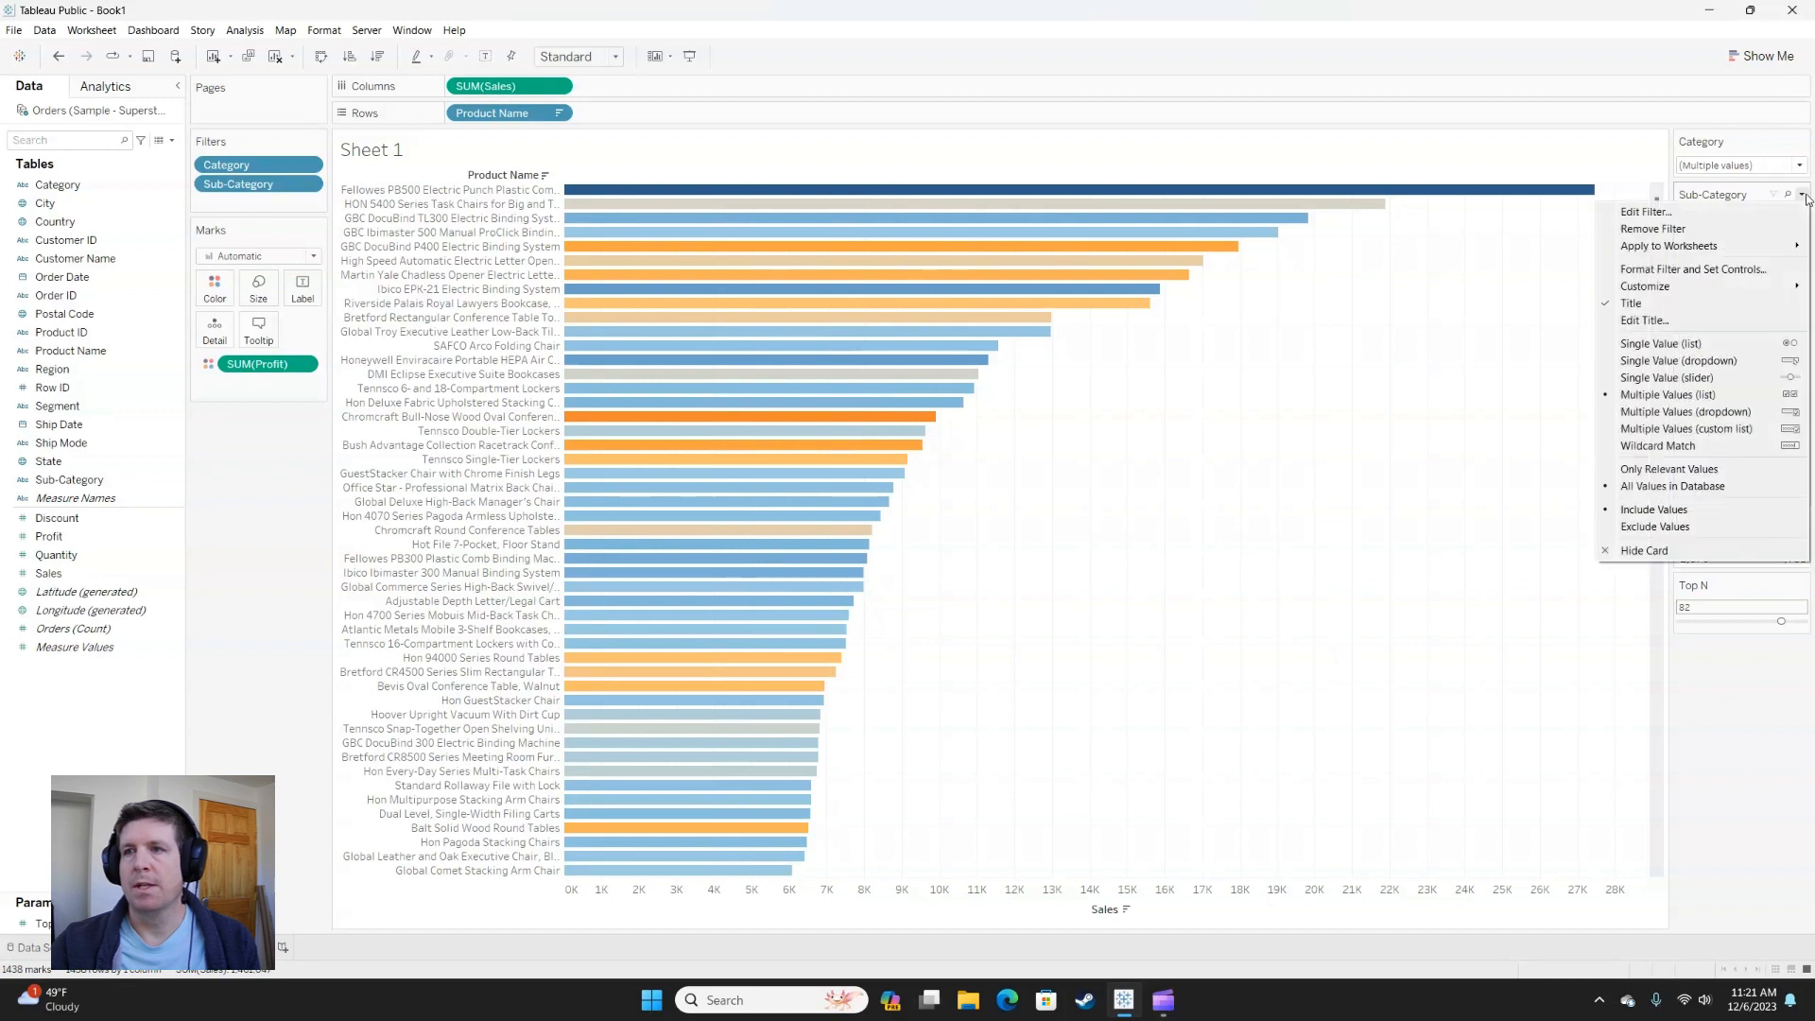
click(1684, 470)
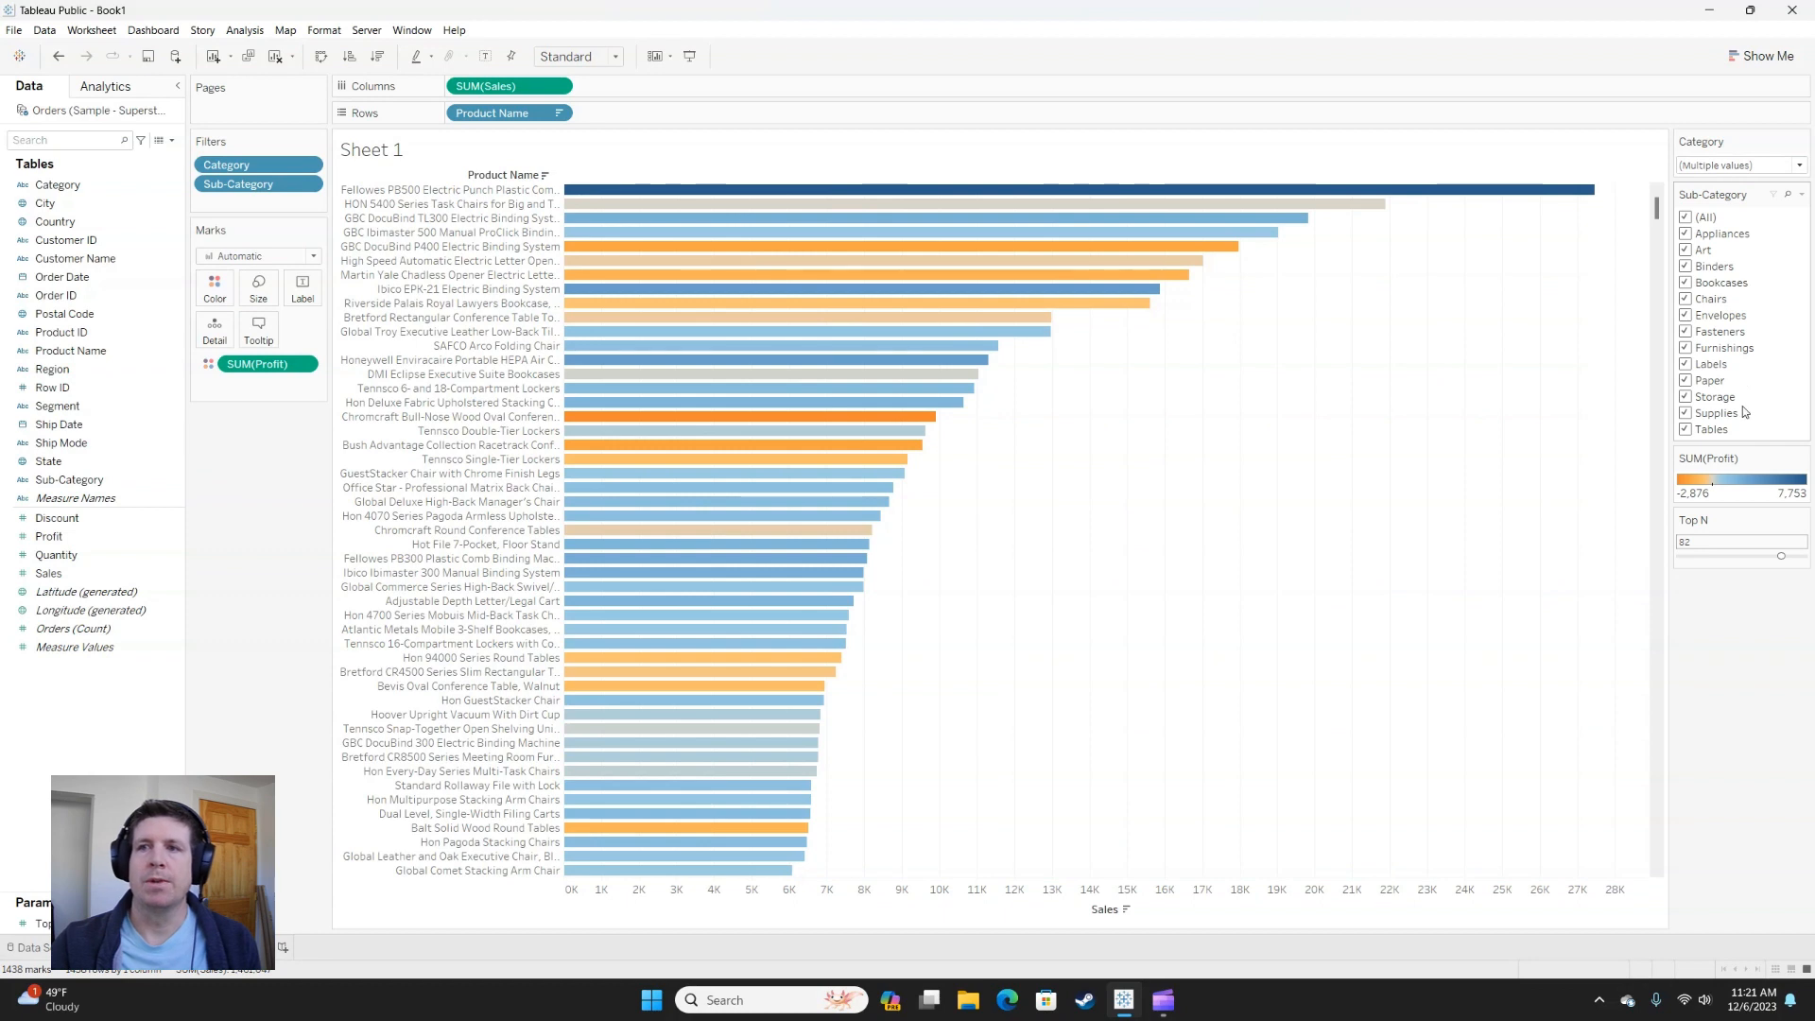
- Try Exclude Values on the Category filter control and return it to Include Values
click(1801, 142)
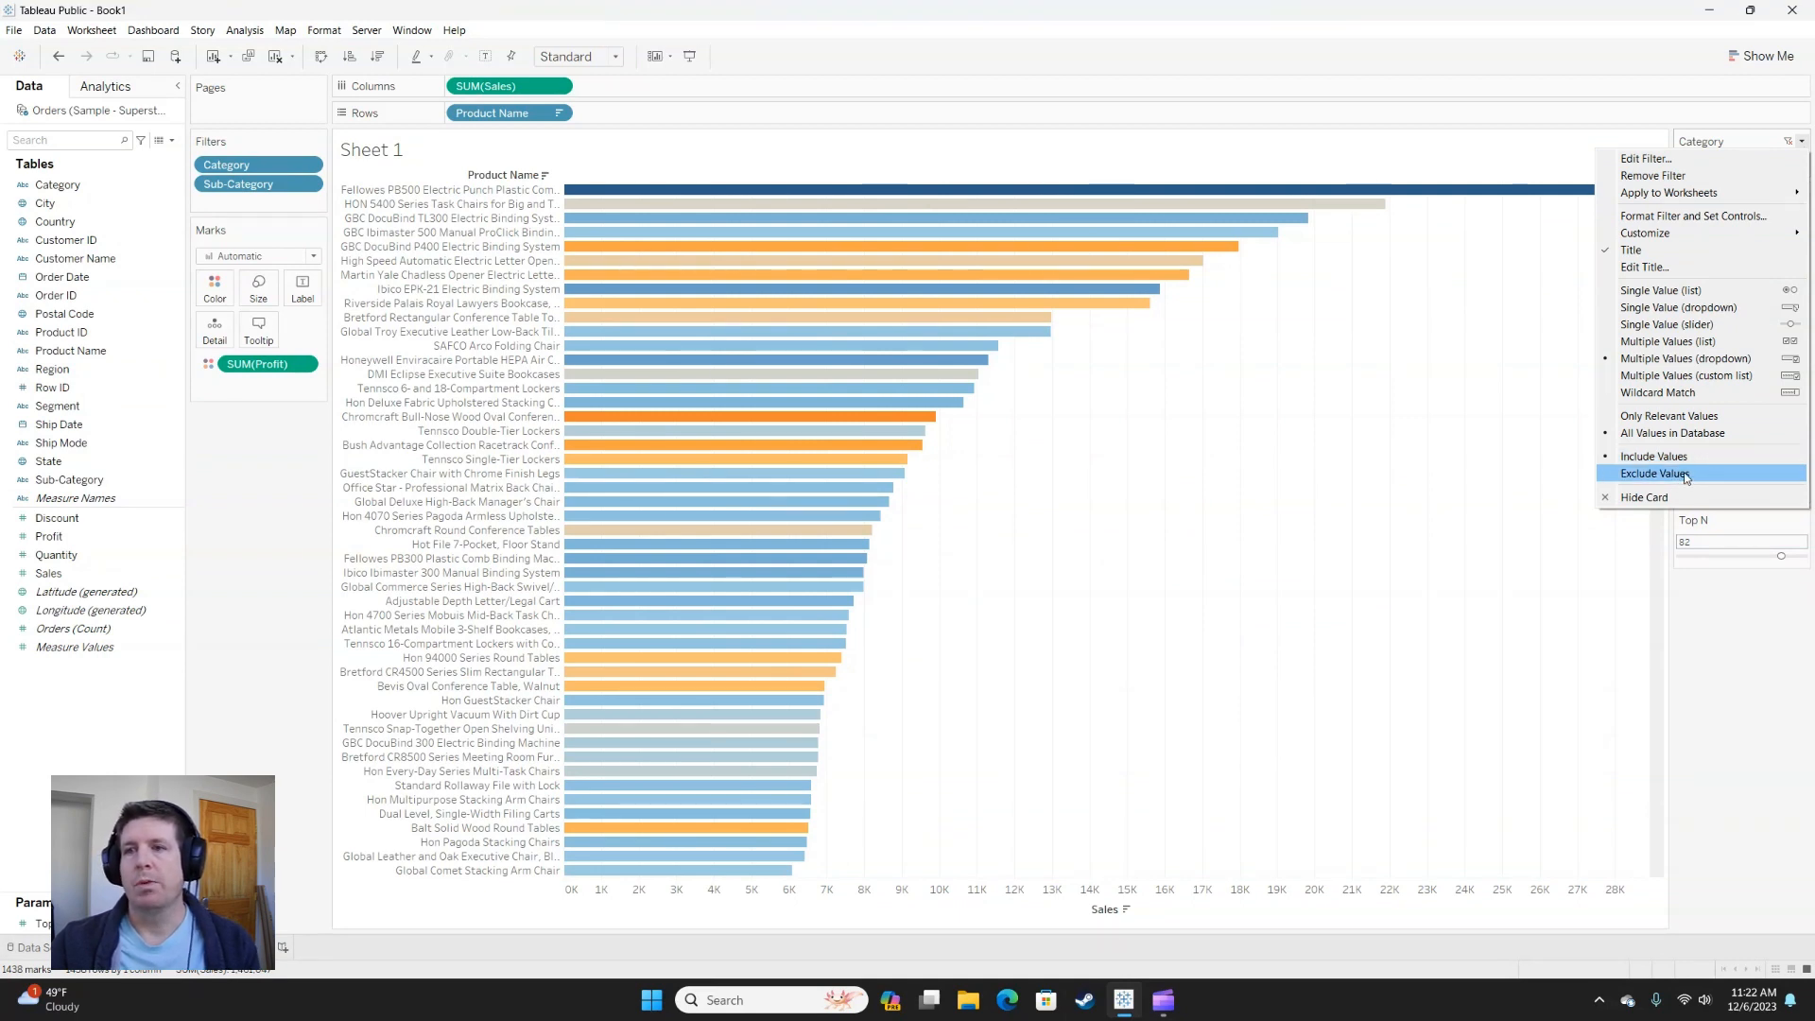
click(1690, 475)
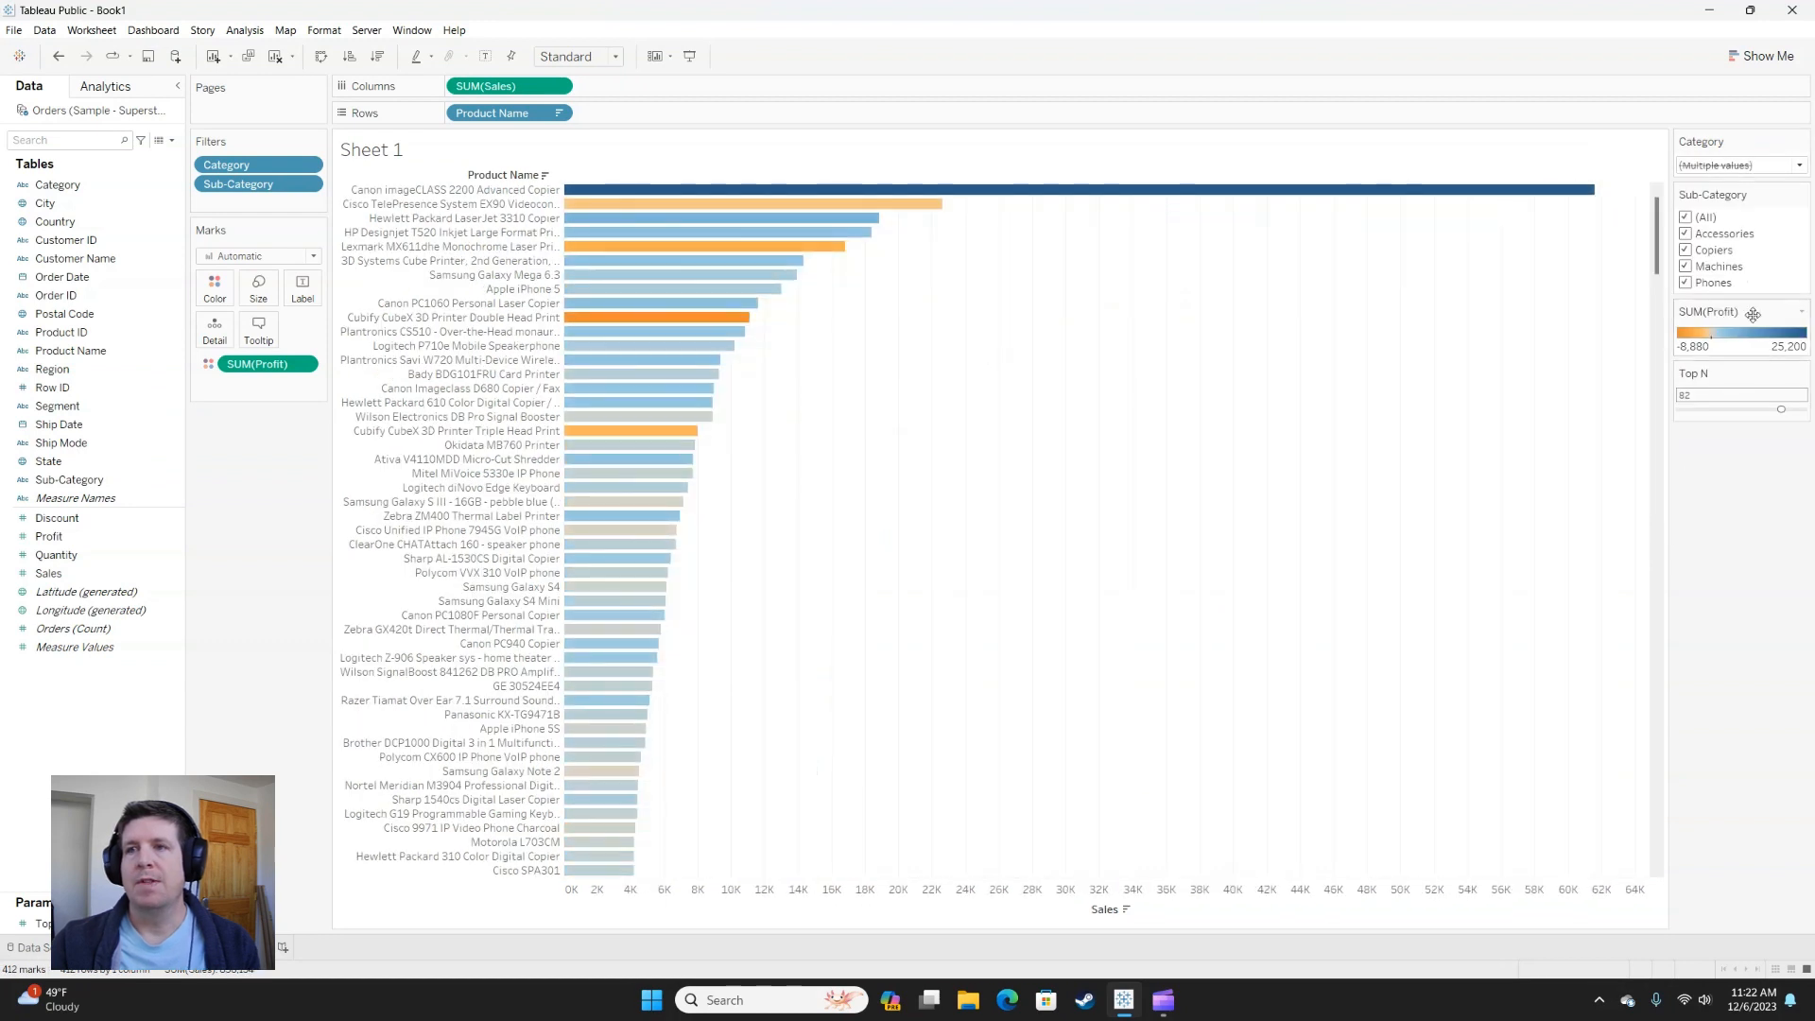
click(1796, 167)
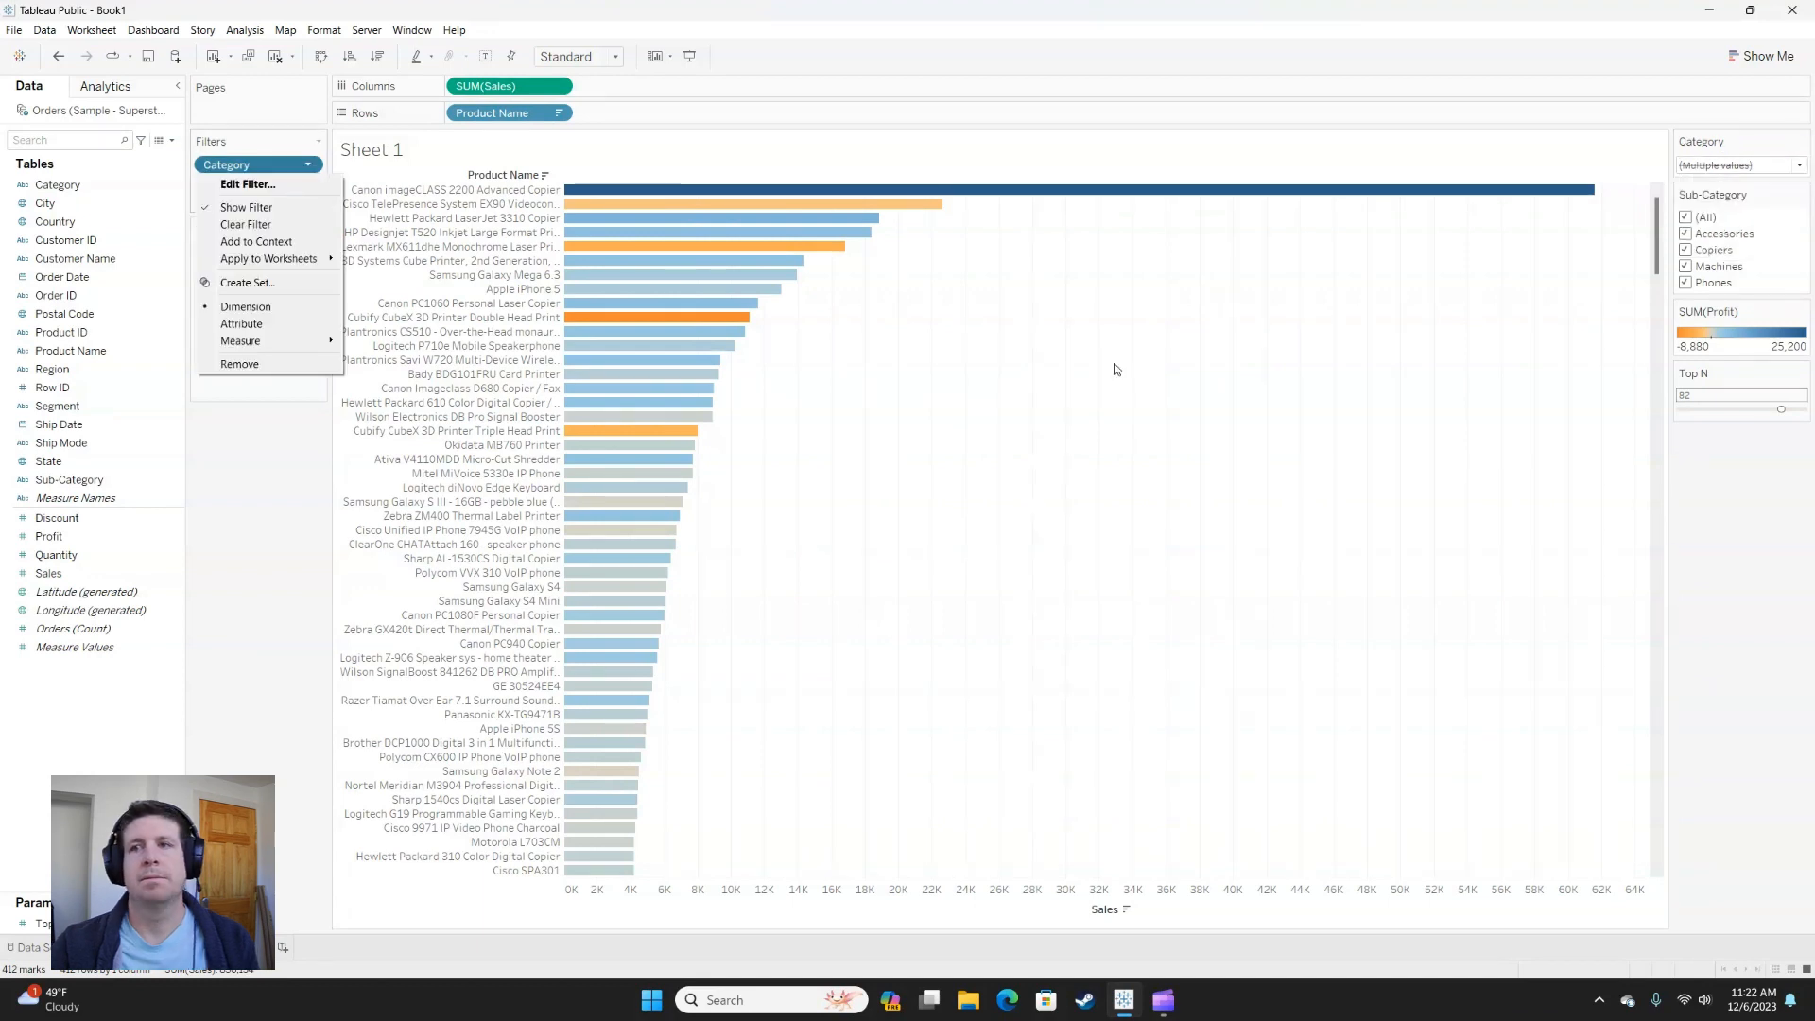
click(1801, 143)
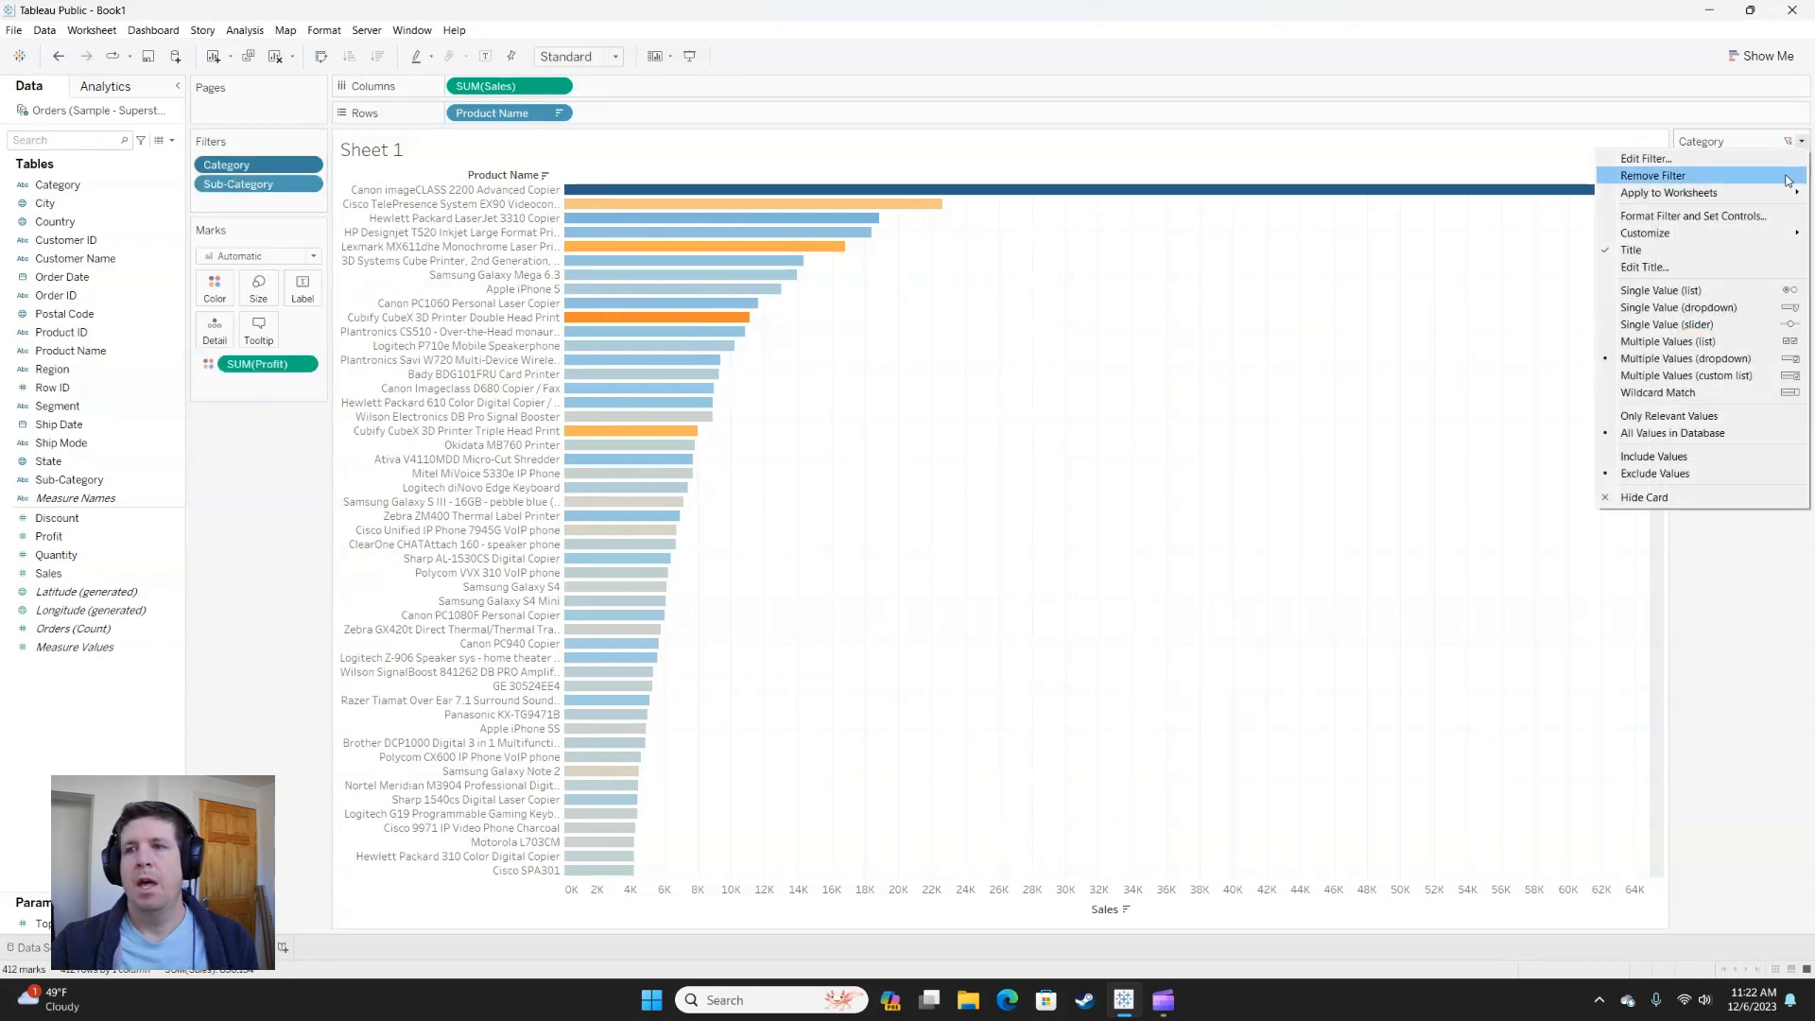
click(1657, 455)
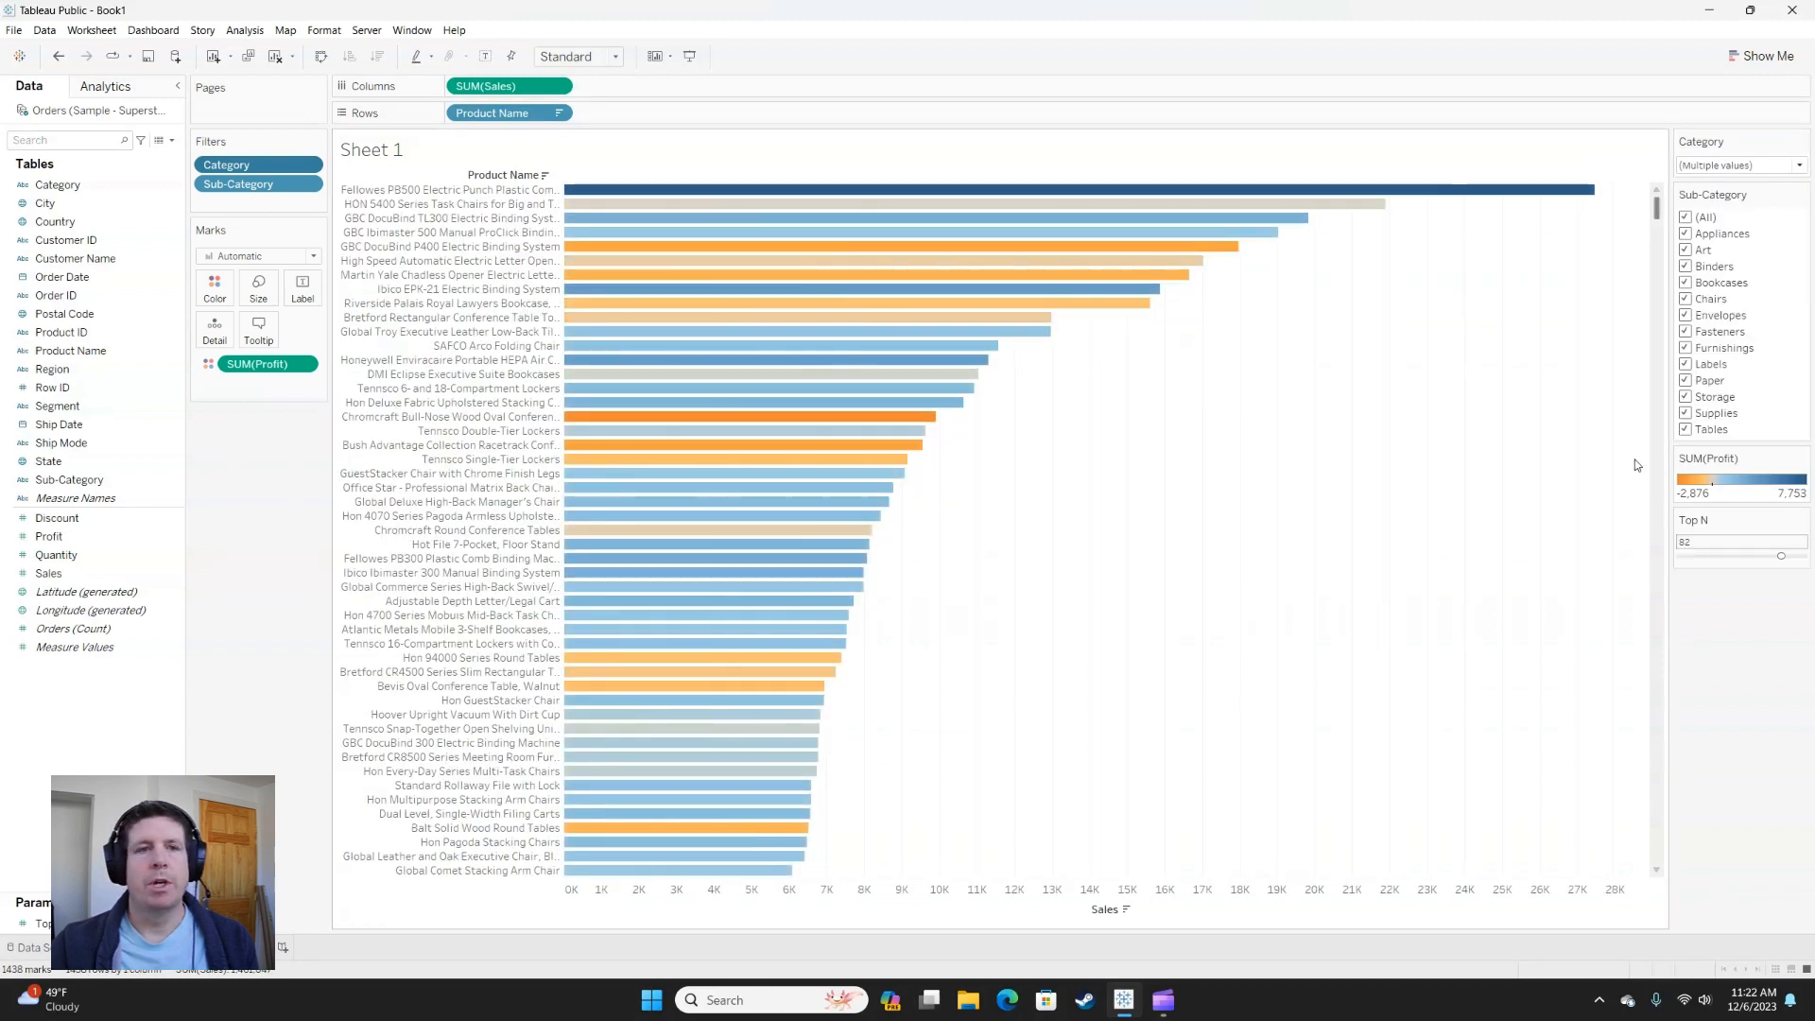
- Examine the Apply to Worksheets options for the Category and Sub-Category filters
click(310, 167)
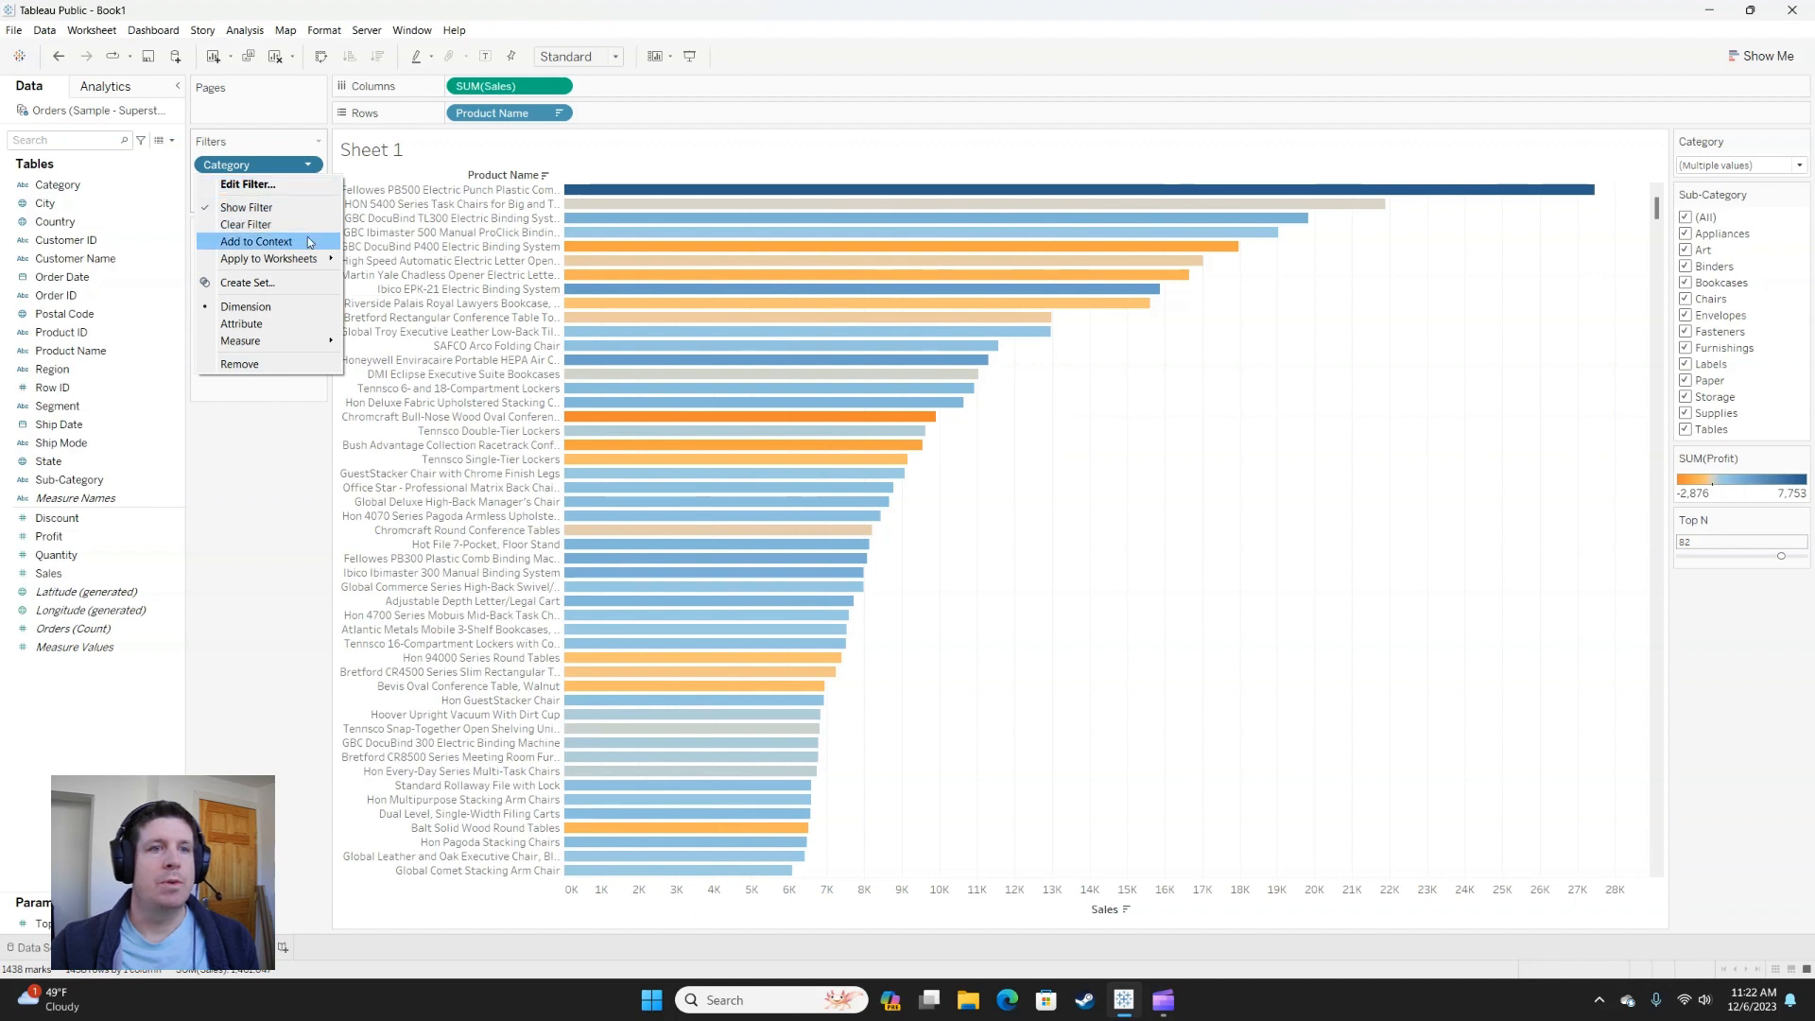
mouse_move(312, 259)
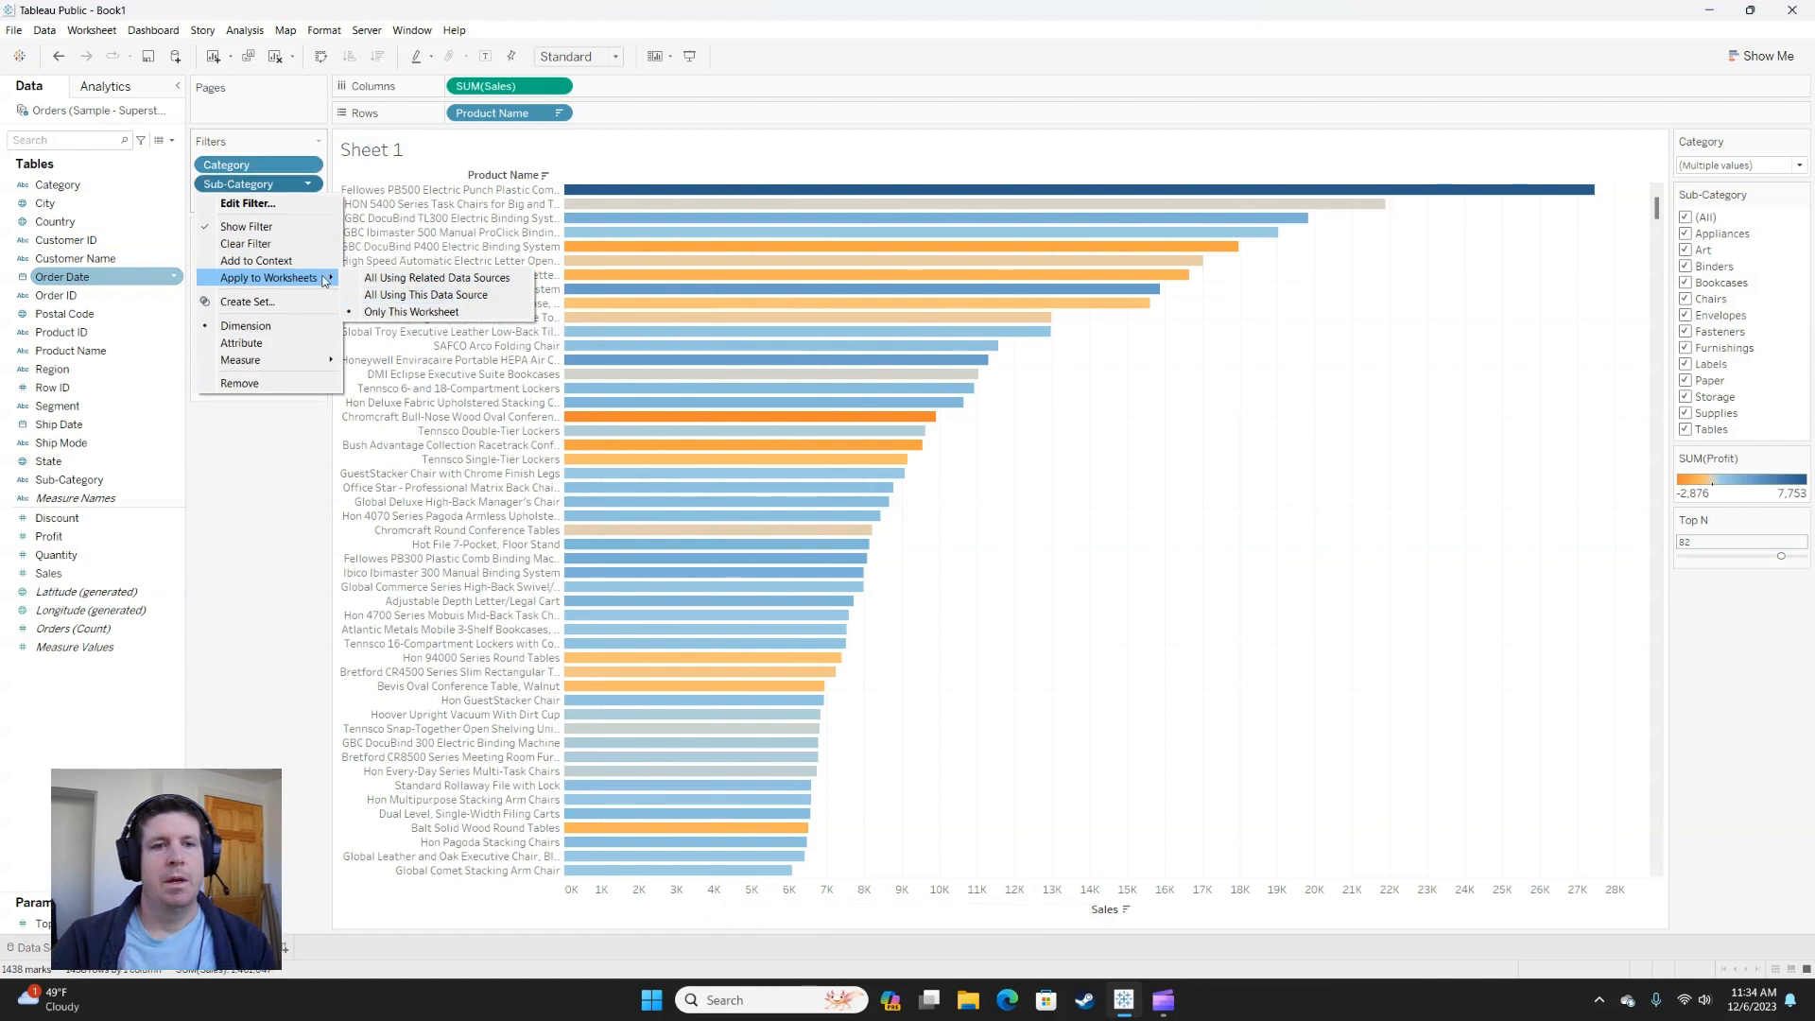
click(317, 441)
- On a new worksheet, chart the sum of Sales on rows against the continuous month of Order Date on columns
click(240, 946)
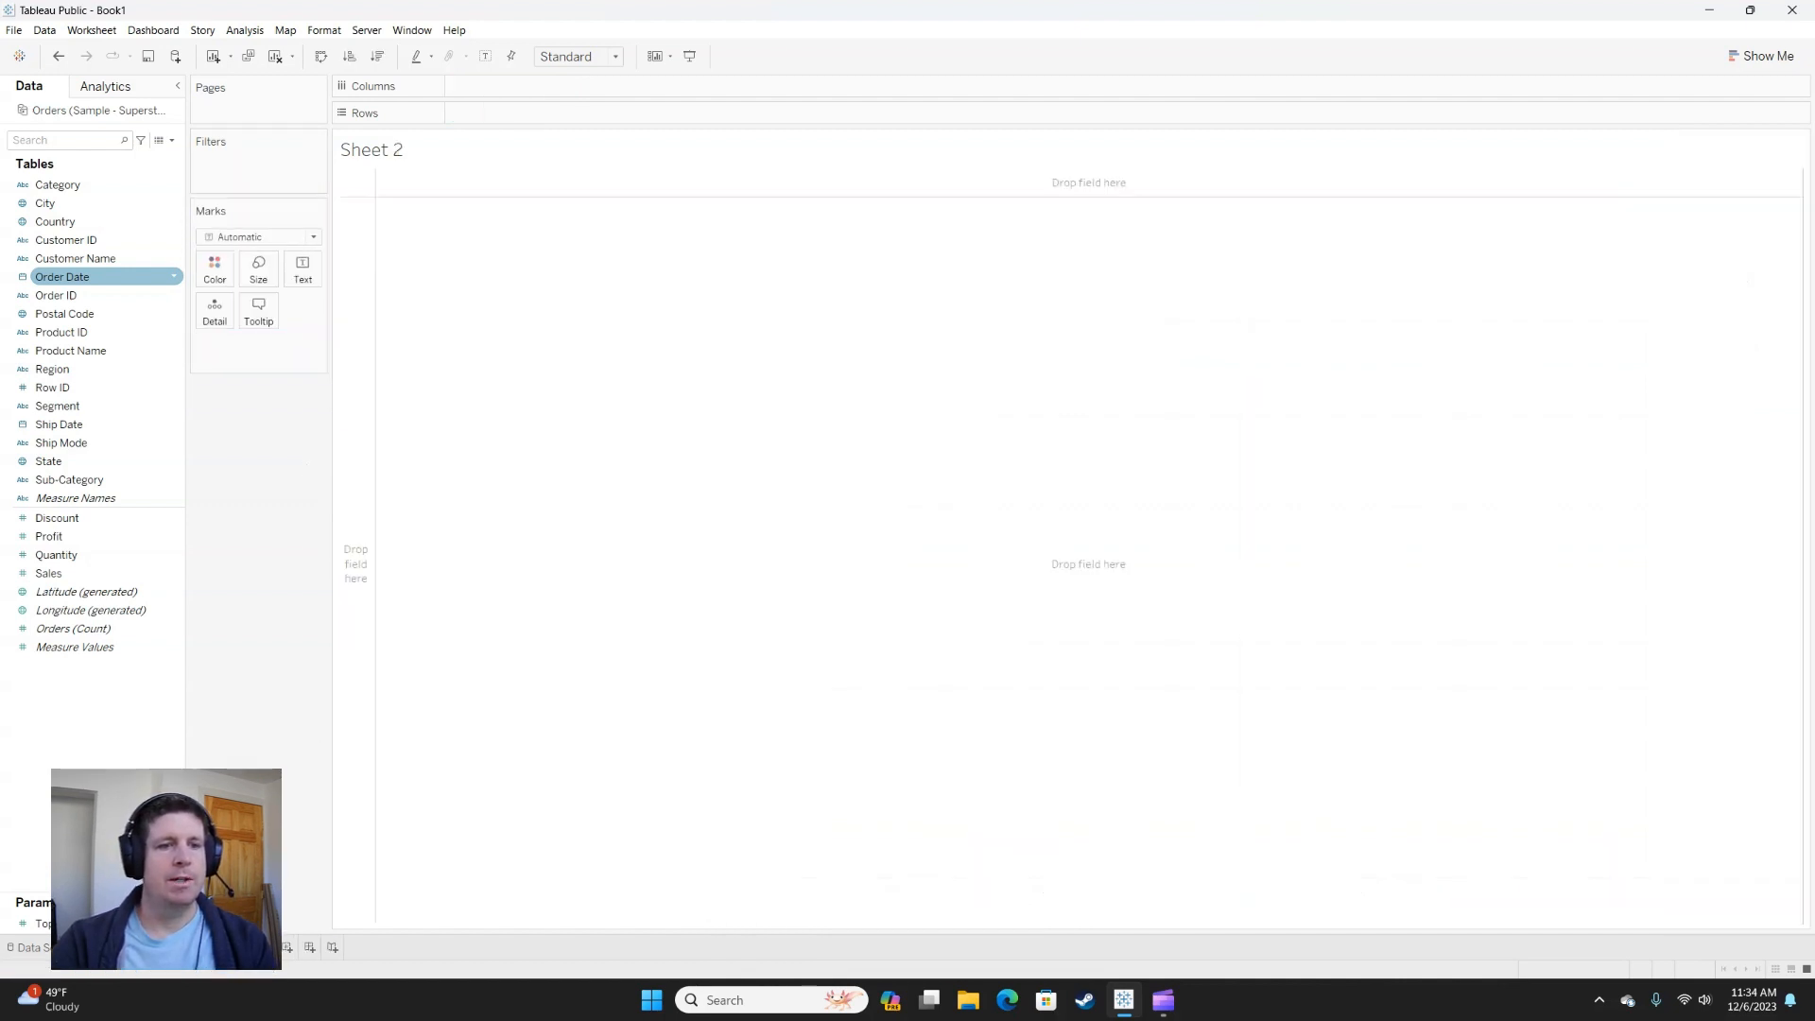
drag(57, 573, 356, 416)
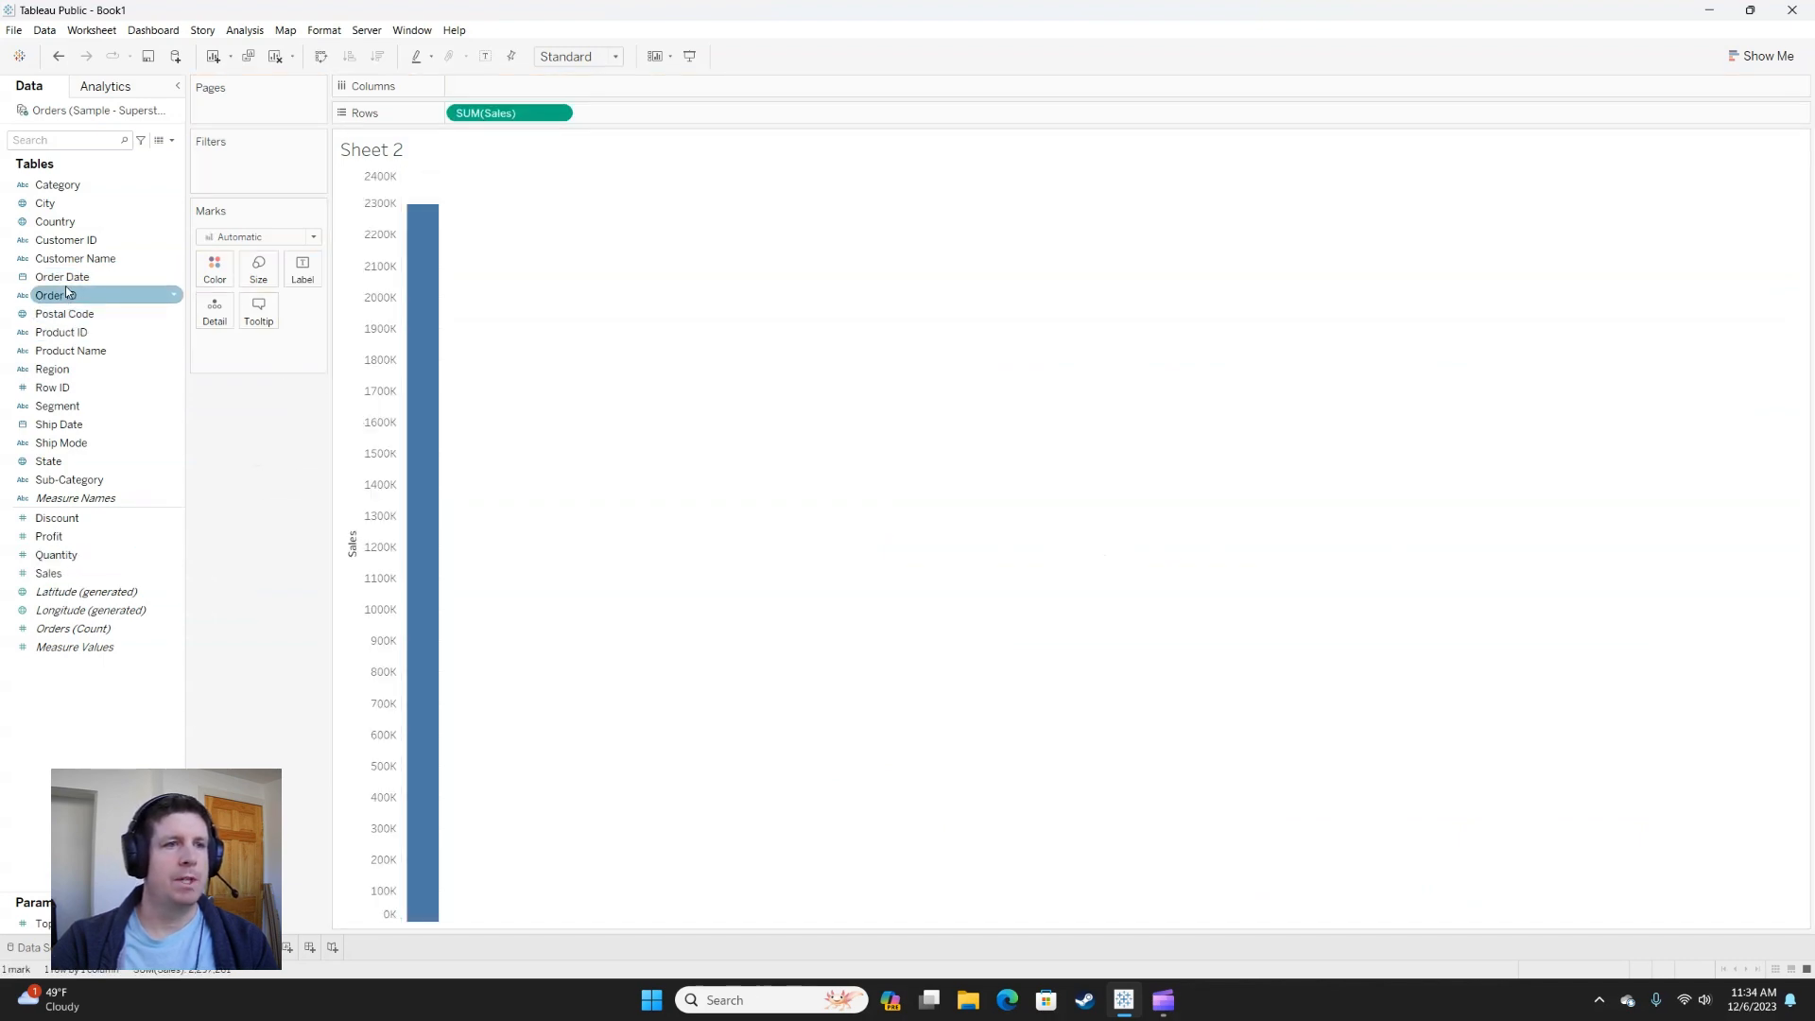
drag(62, 276, 501, 85)
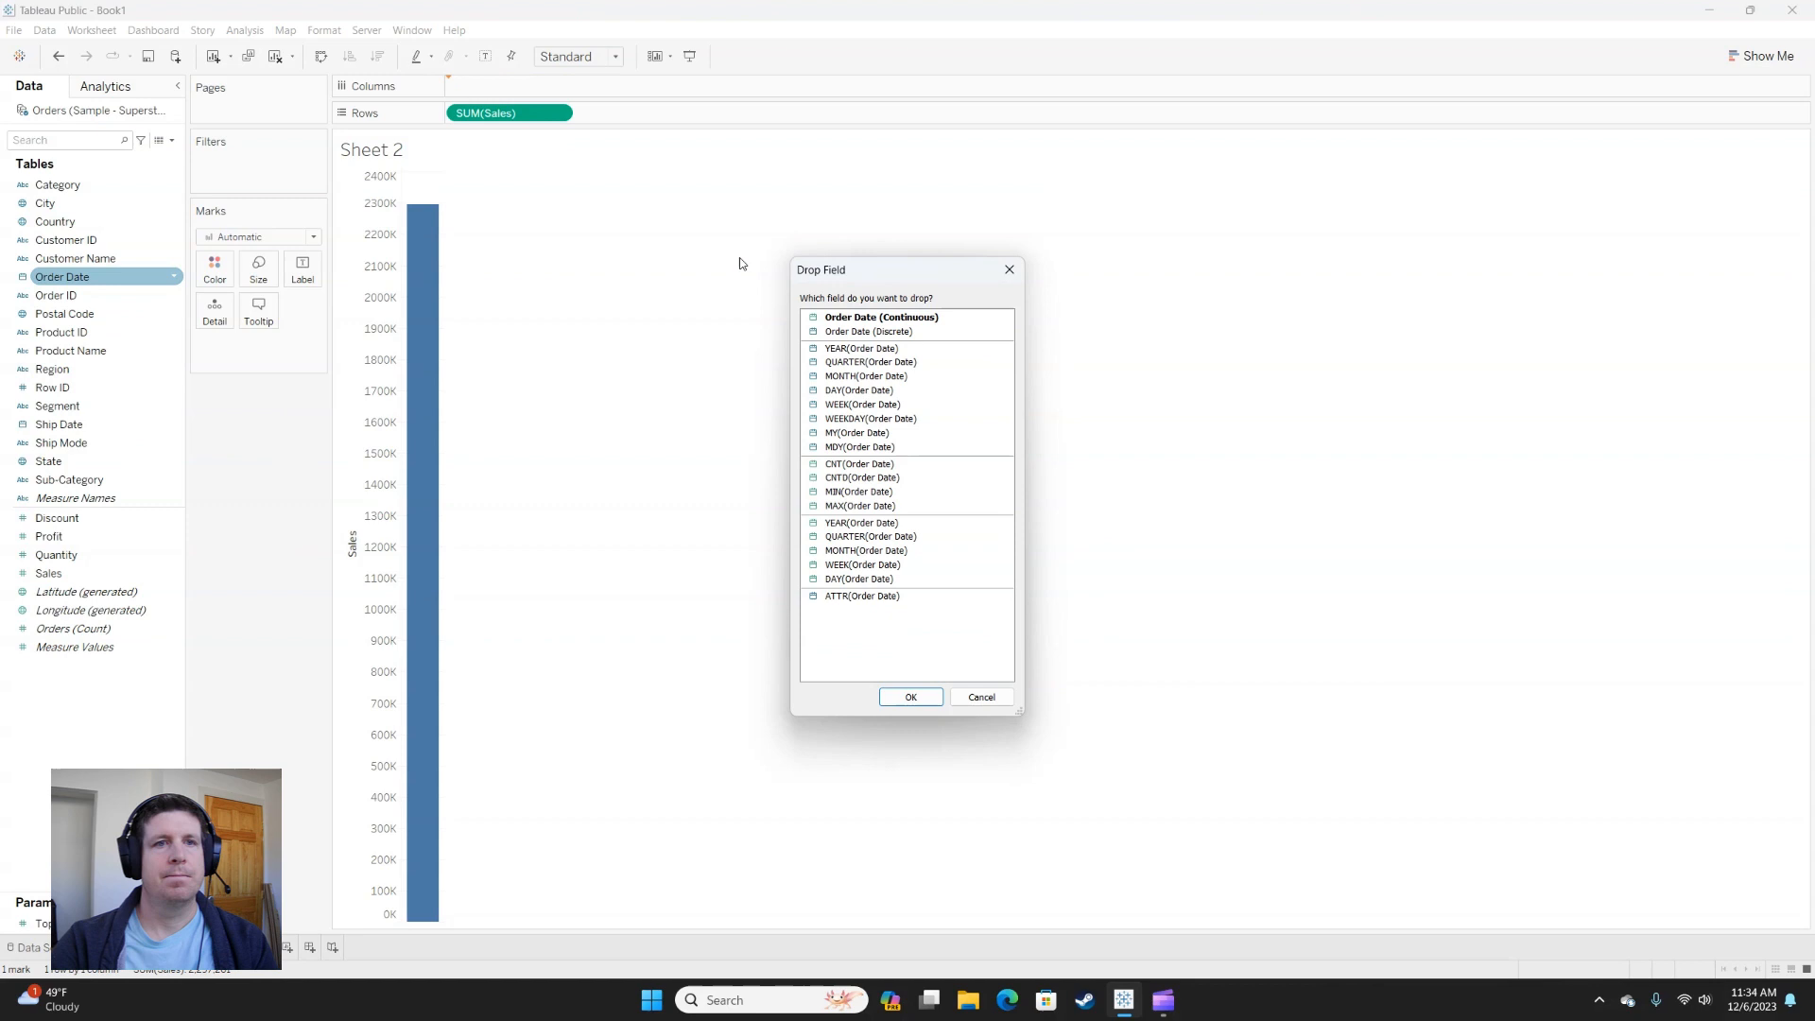
click(870, 550)
click(922, 700)
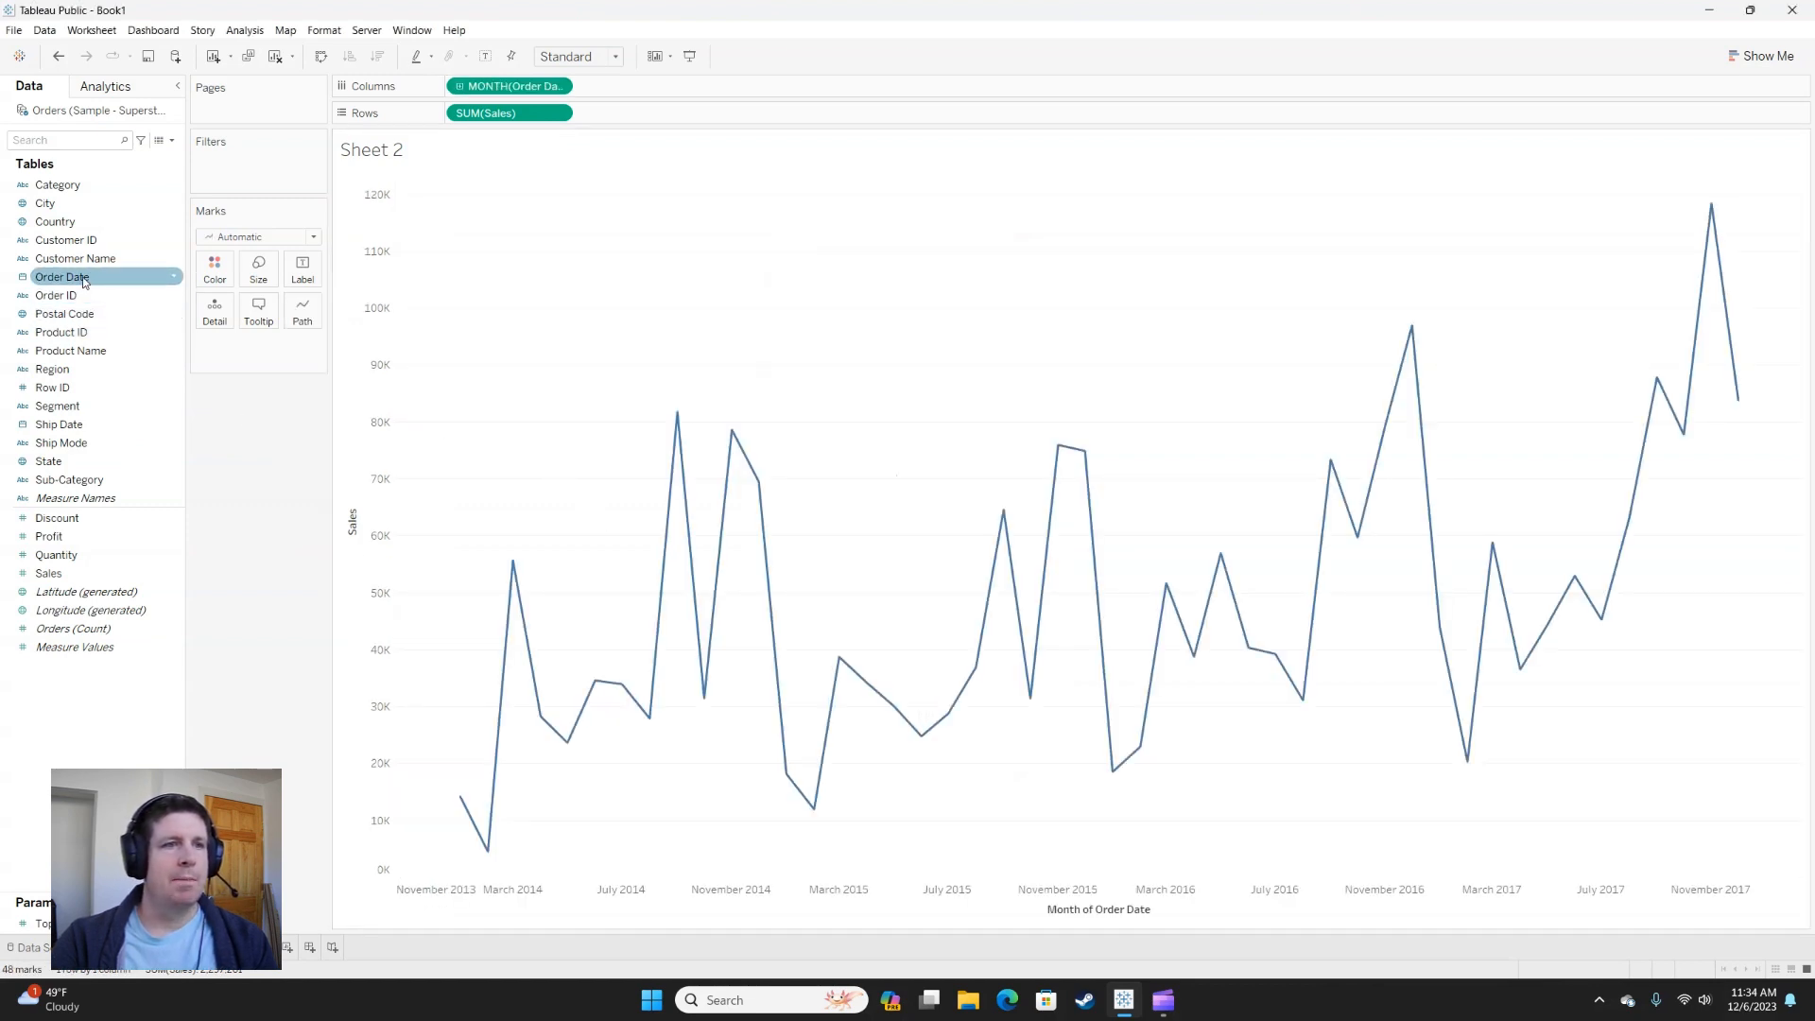
- Start a filter on Order Date using the Relative Date option
drag(83, 281, 234, 168)
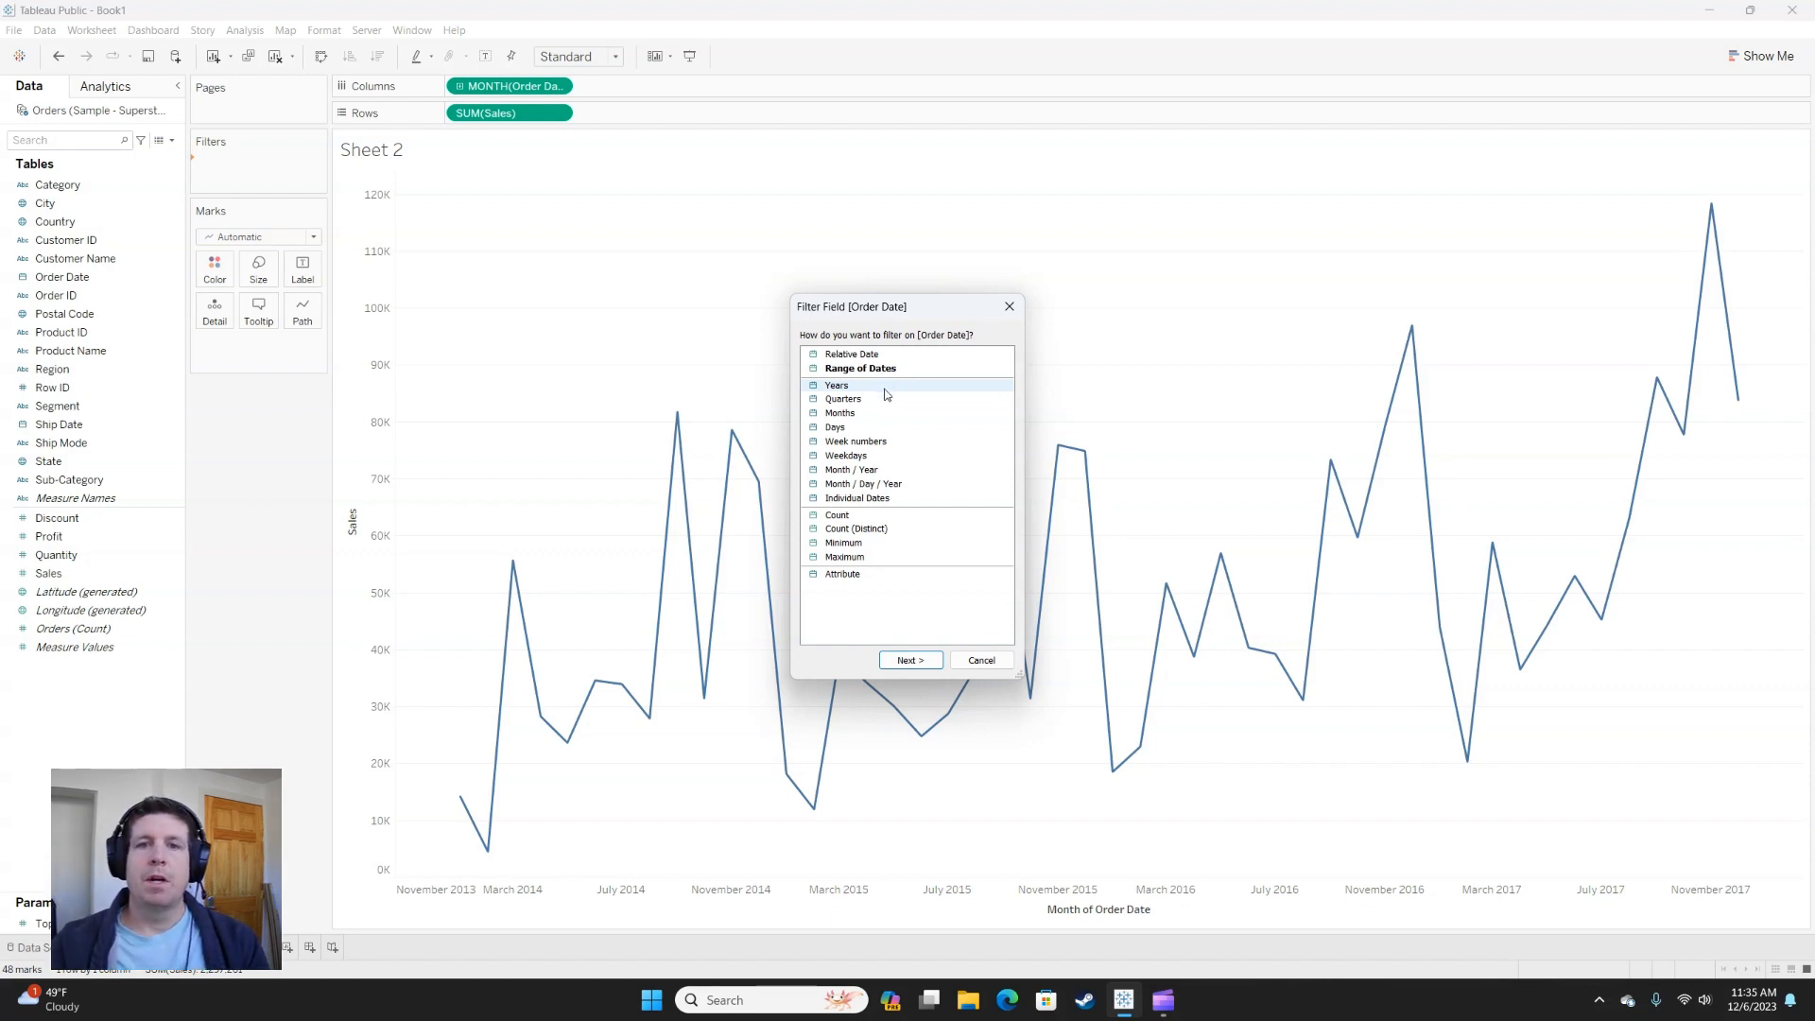
click(854, 357)
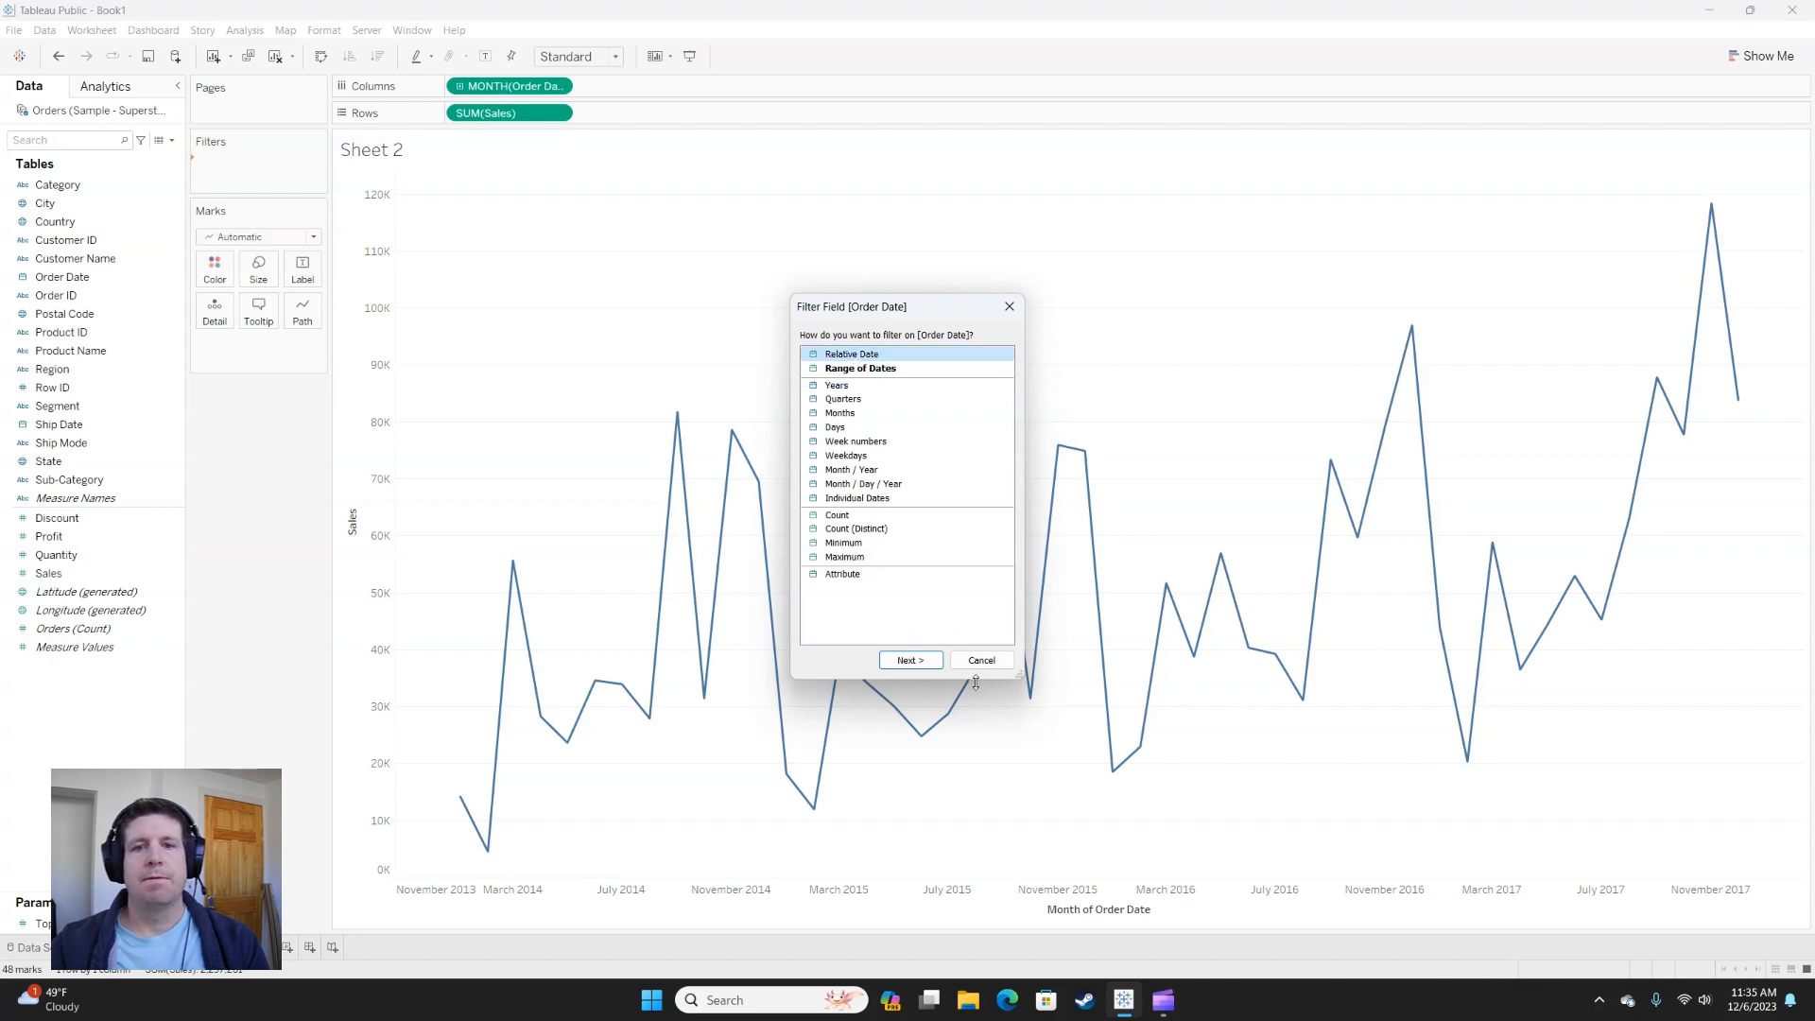
click(910, 660)
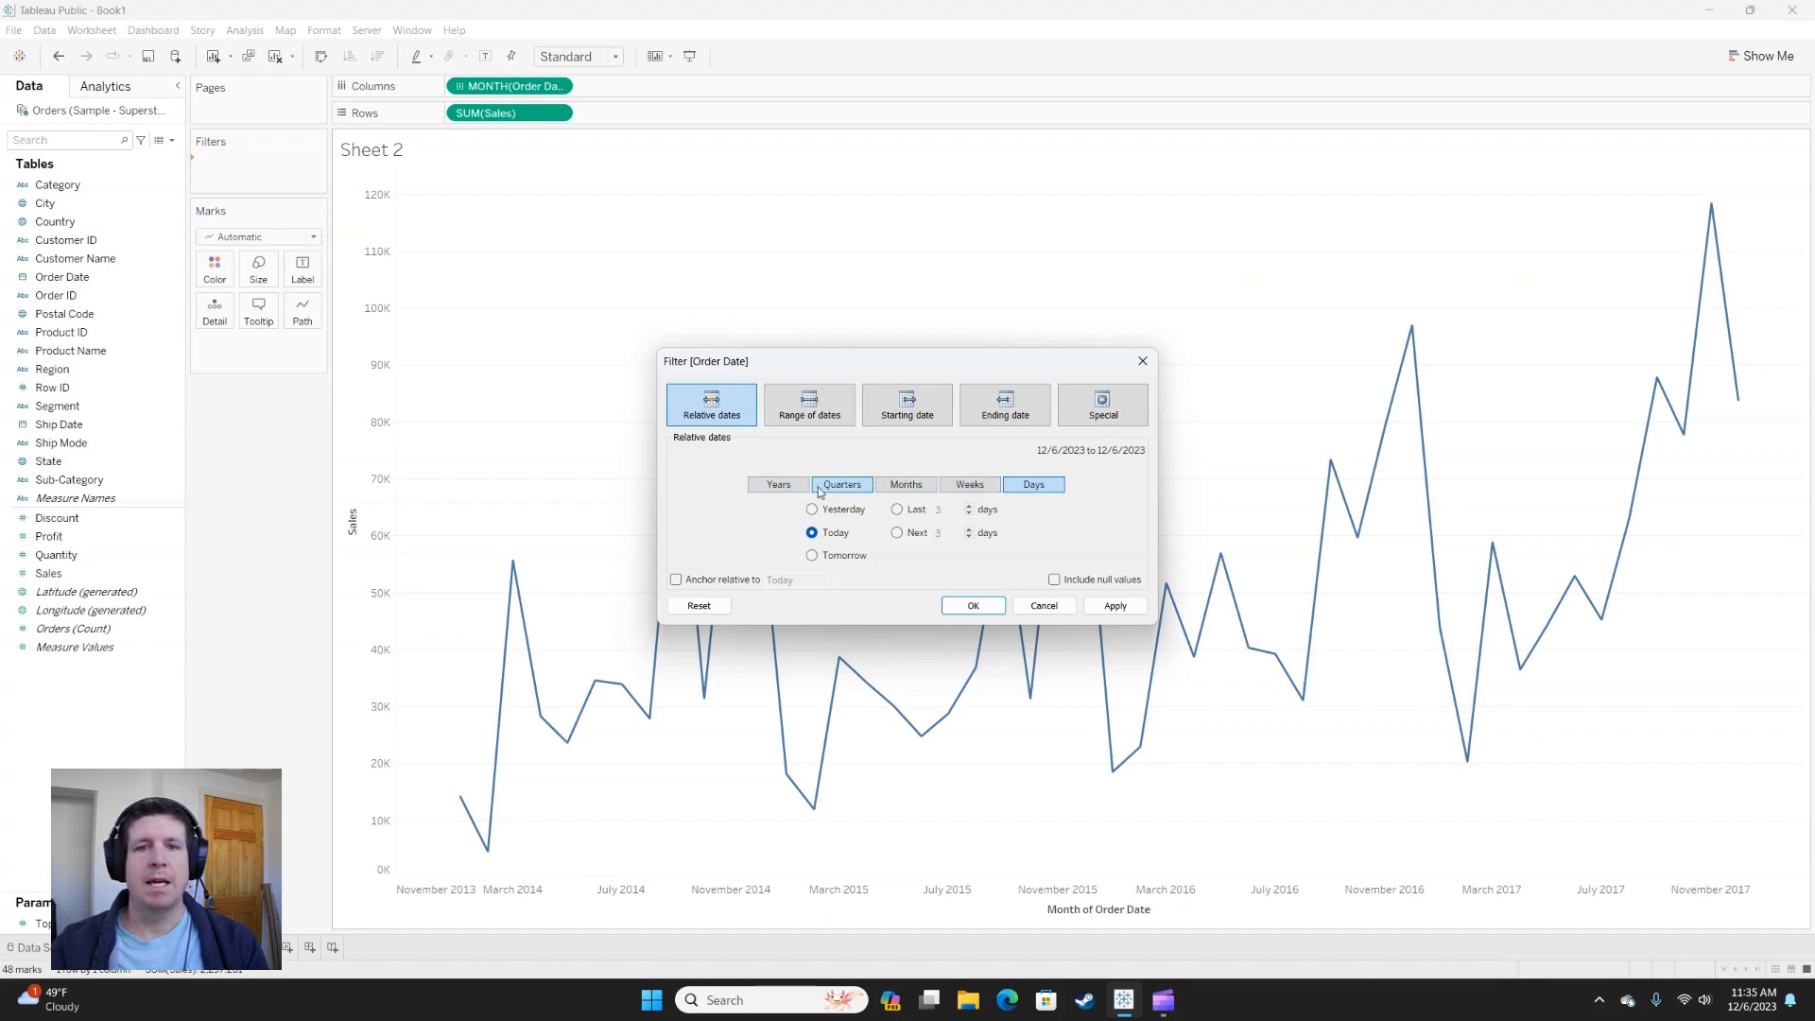
- Set the relative date filter to this quarter, and turn its anchor date on and off again
click(823, 488)
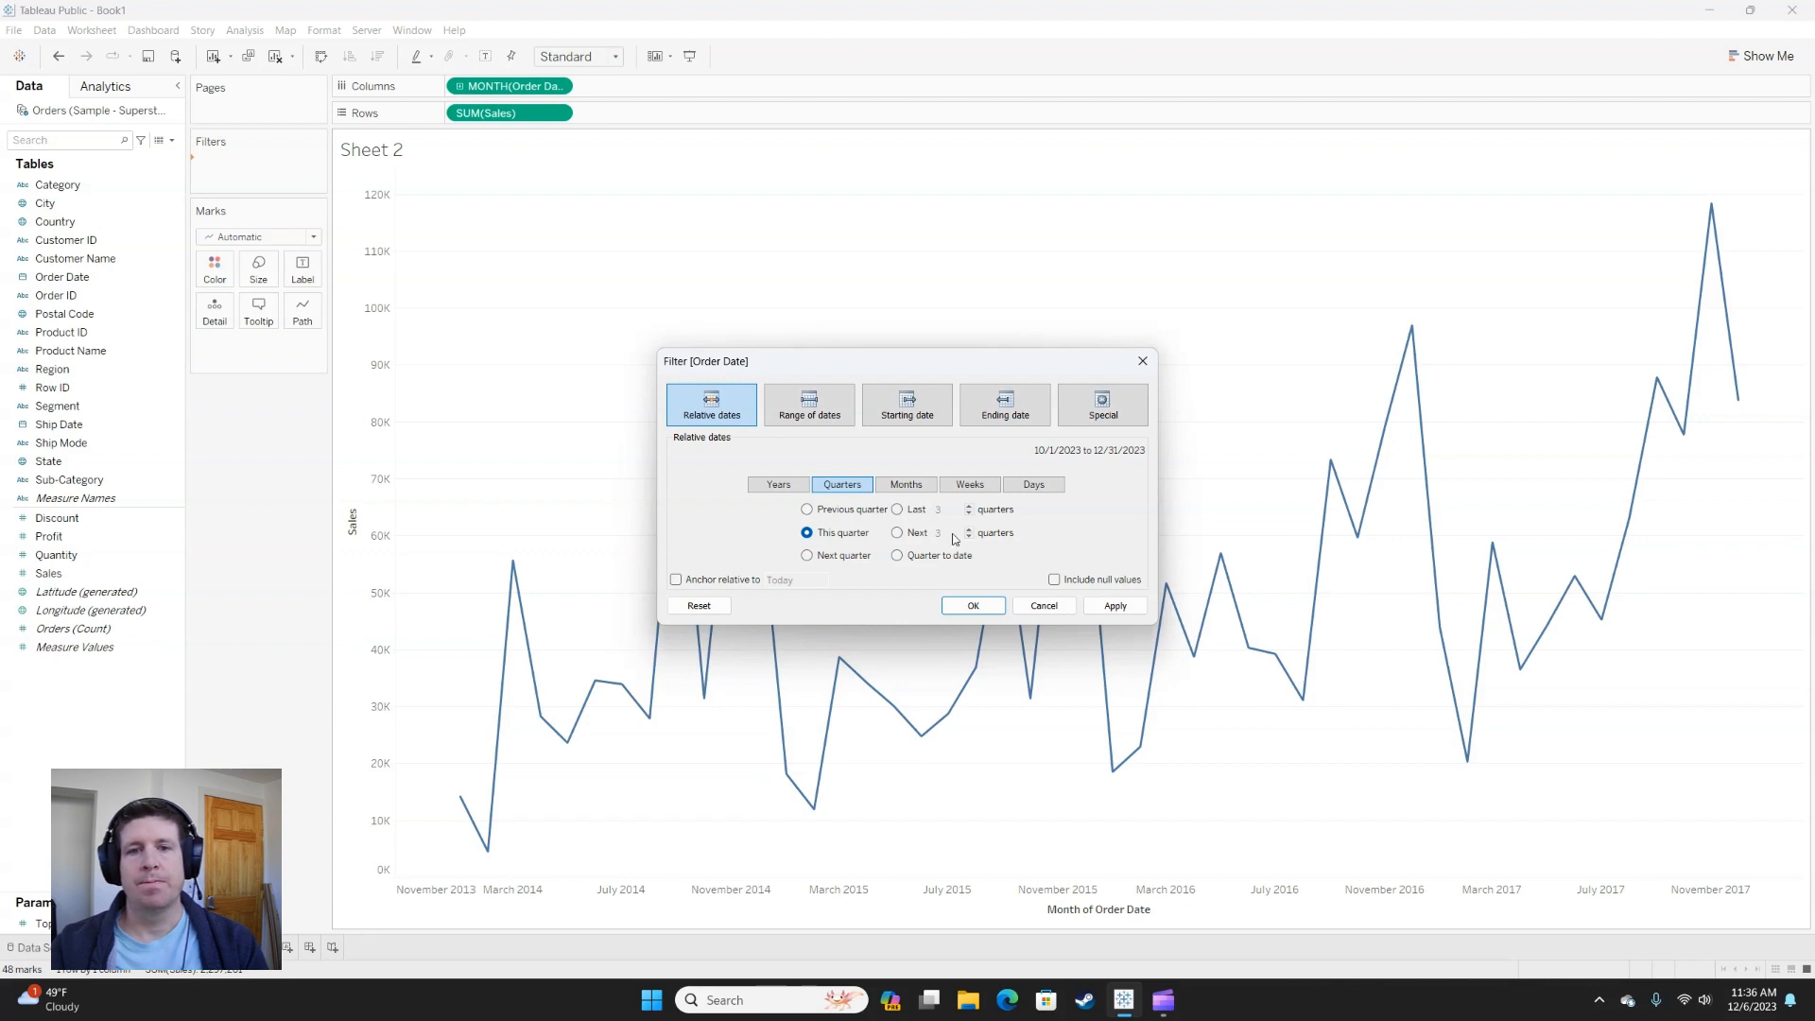
click(676, 580)
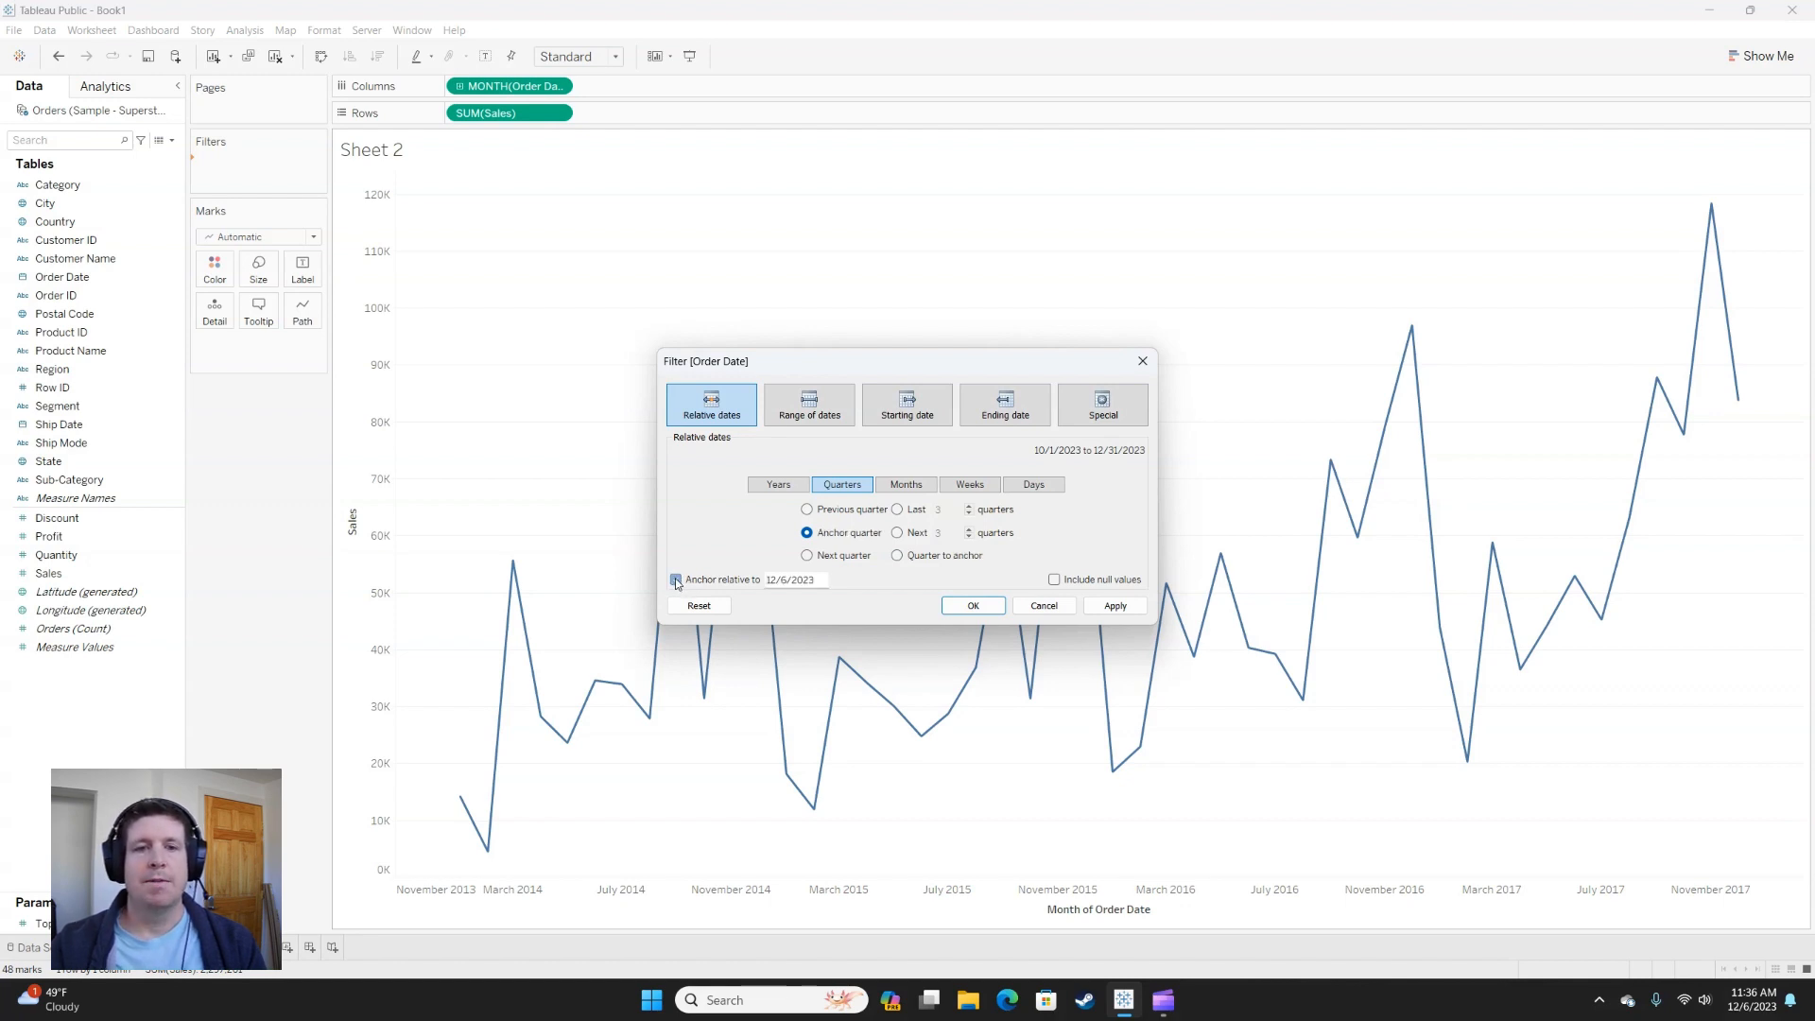
click(783, 580)
click(711, 581)
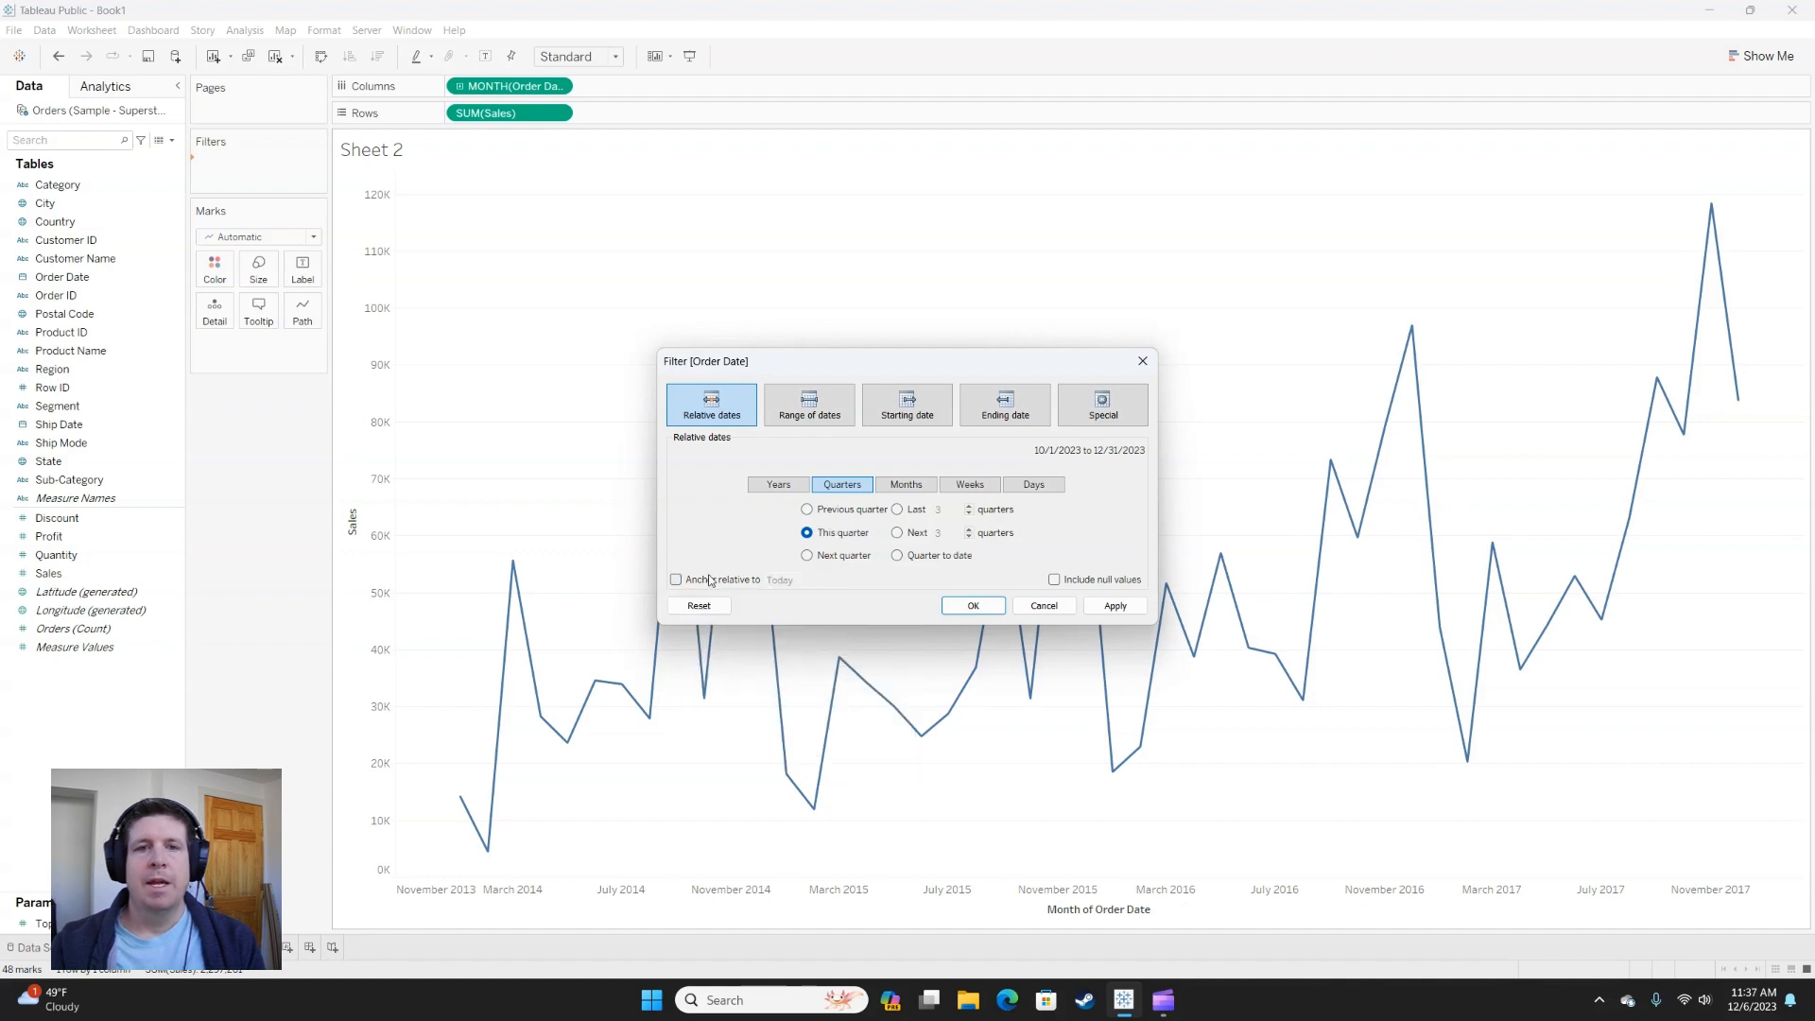
- Switch the Order Date filter to Range of dates and move the start of the range to 9/3/2015
click(810, 402)
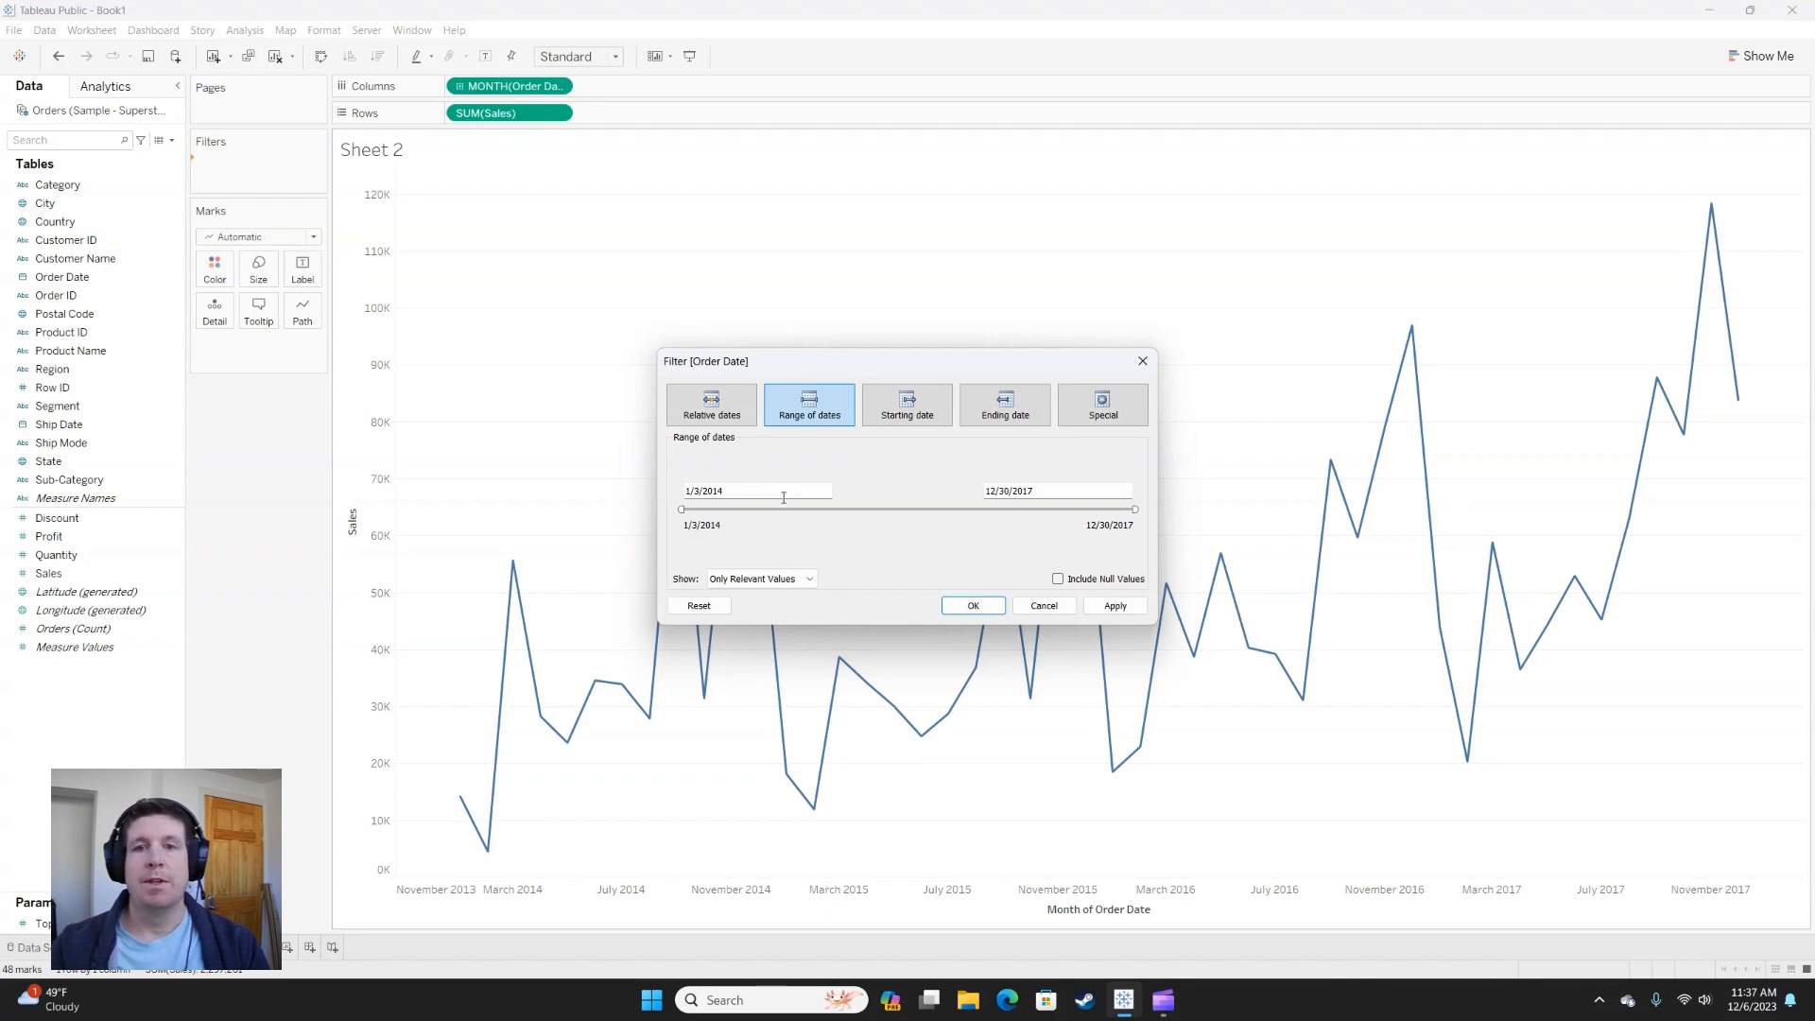
click(695, 491)
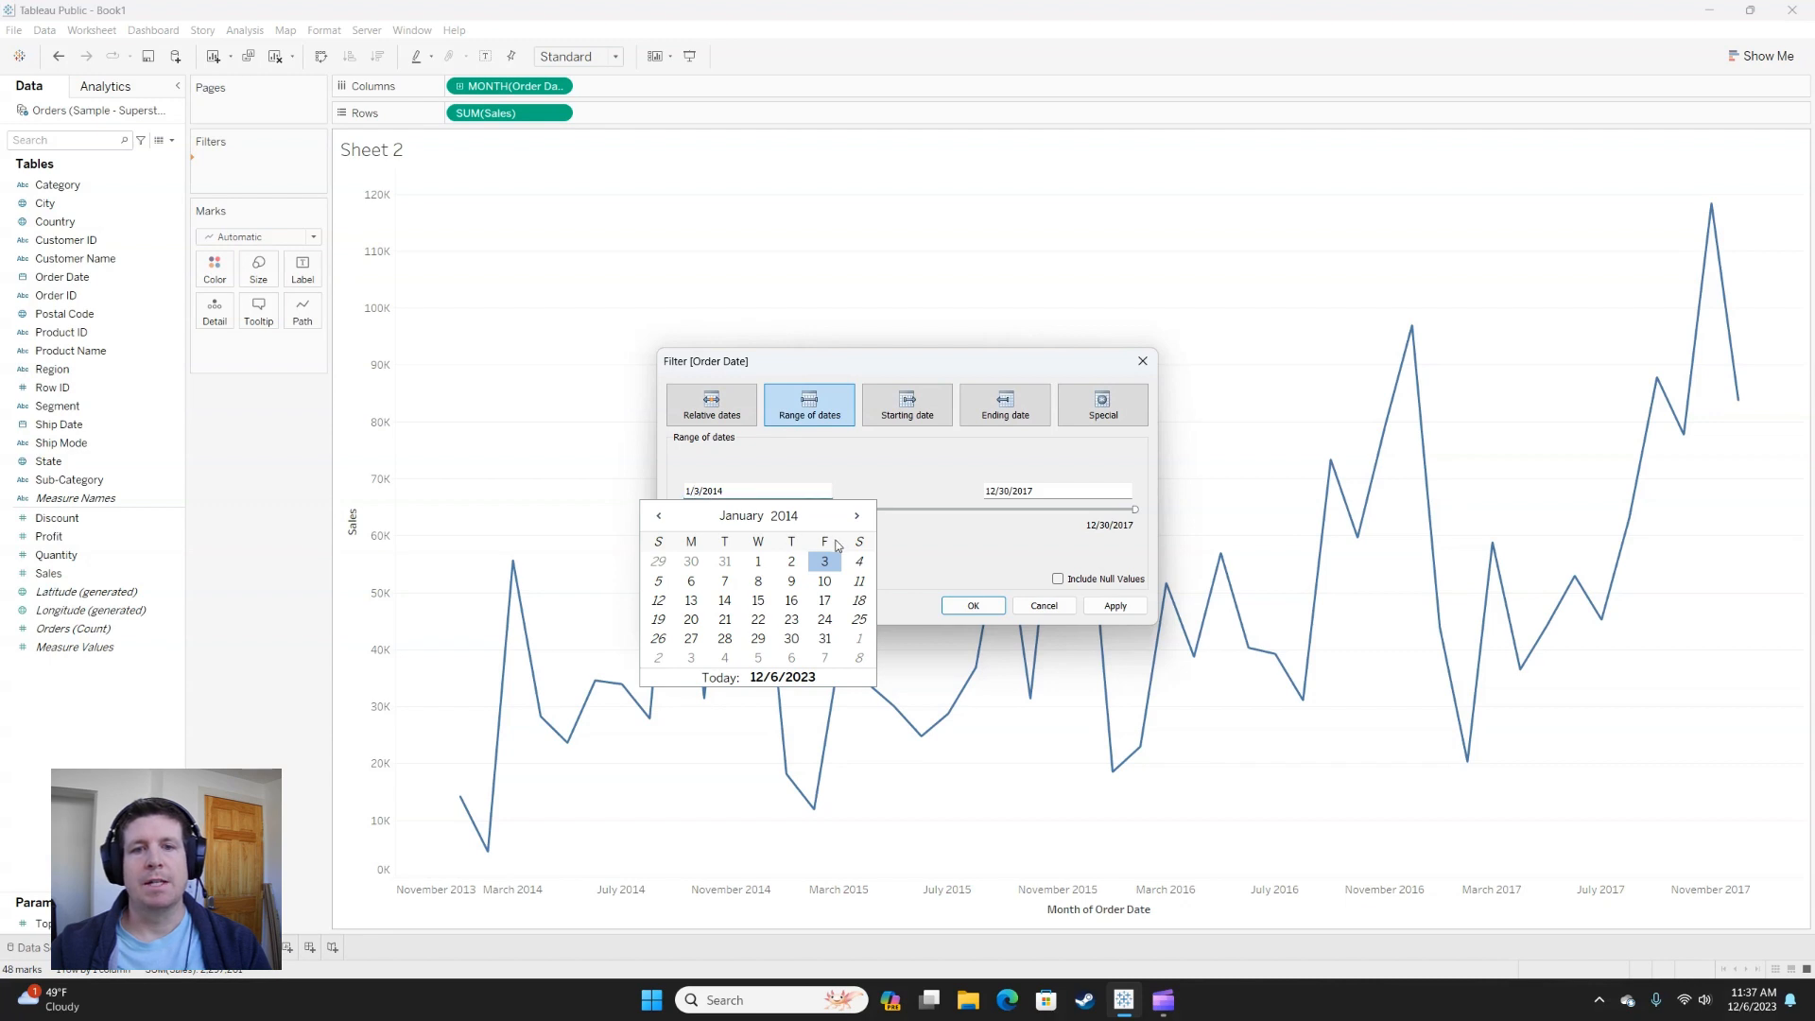
click(912, 487)
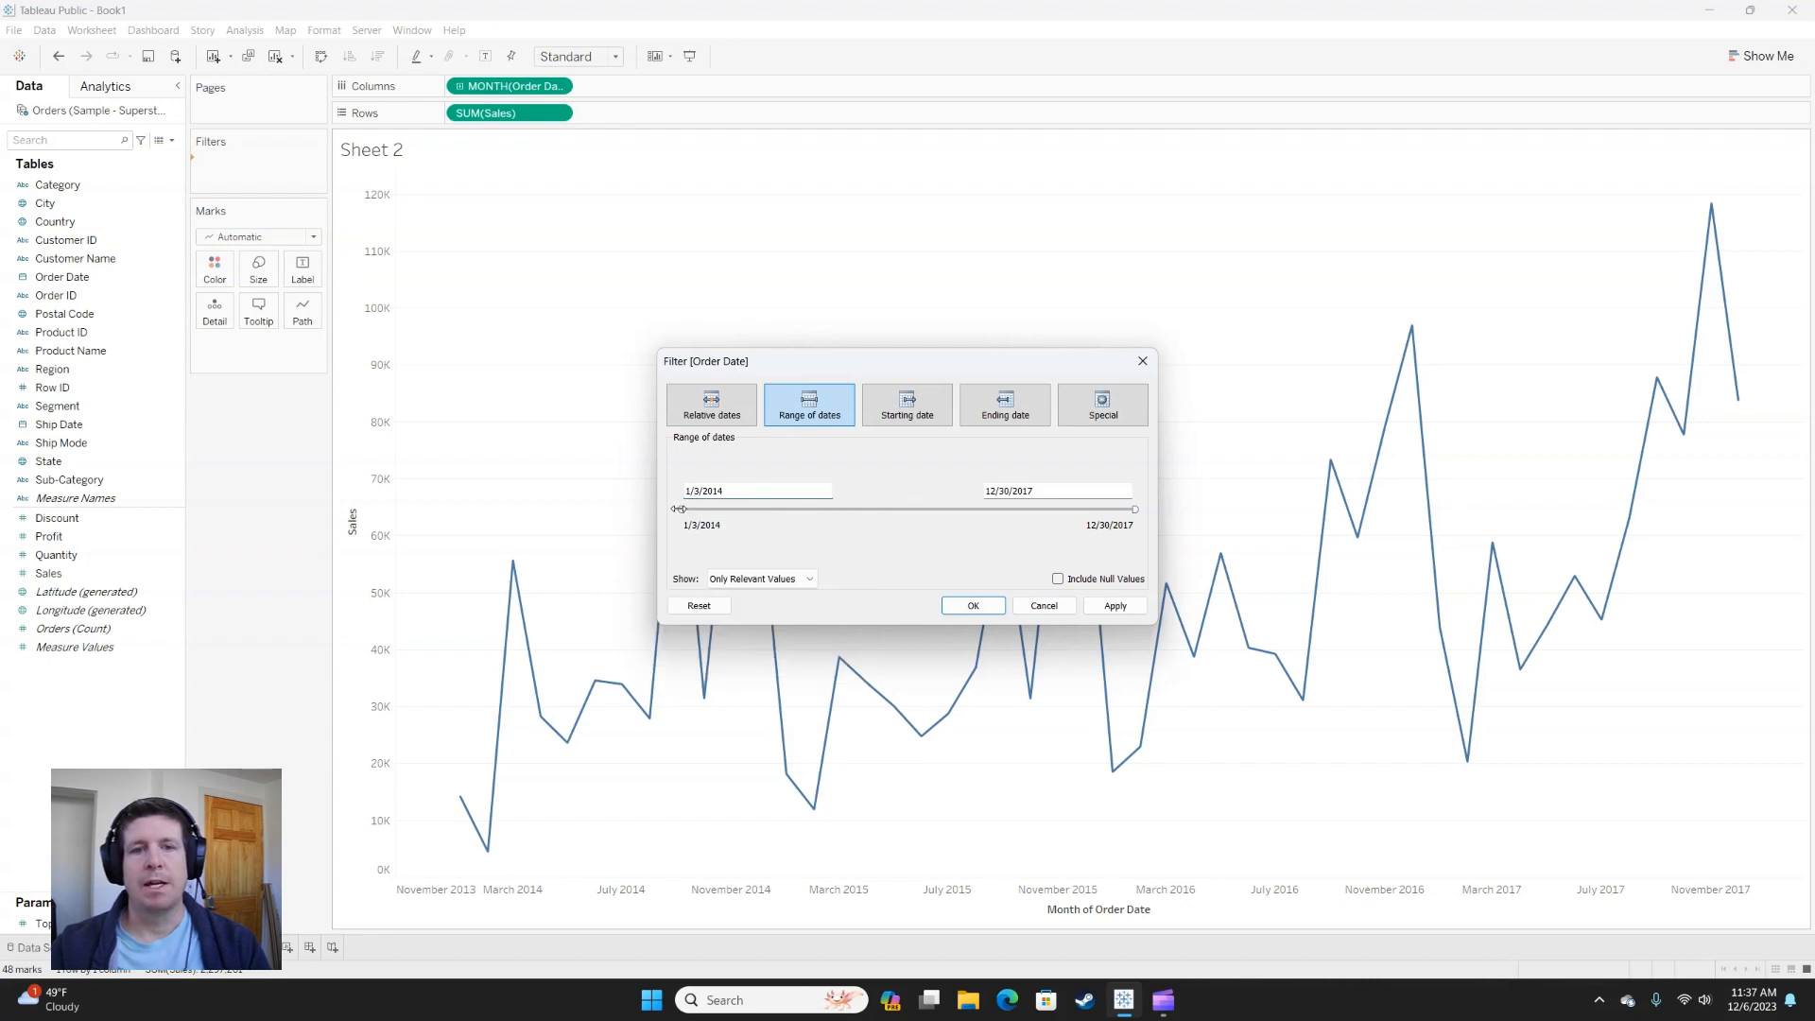
drag(682, 509, 867, 511)
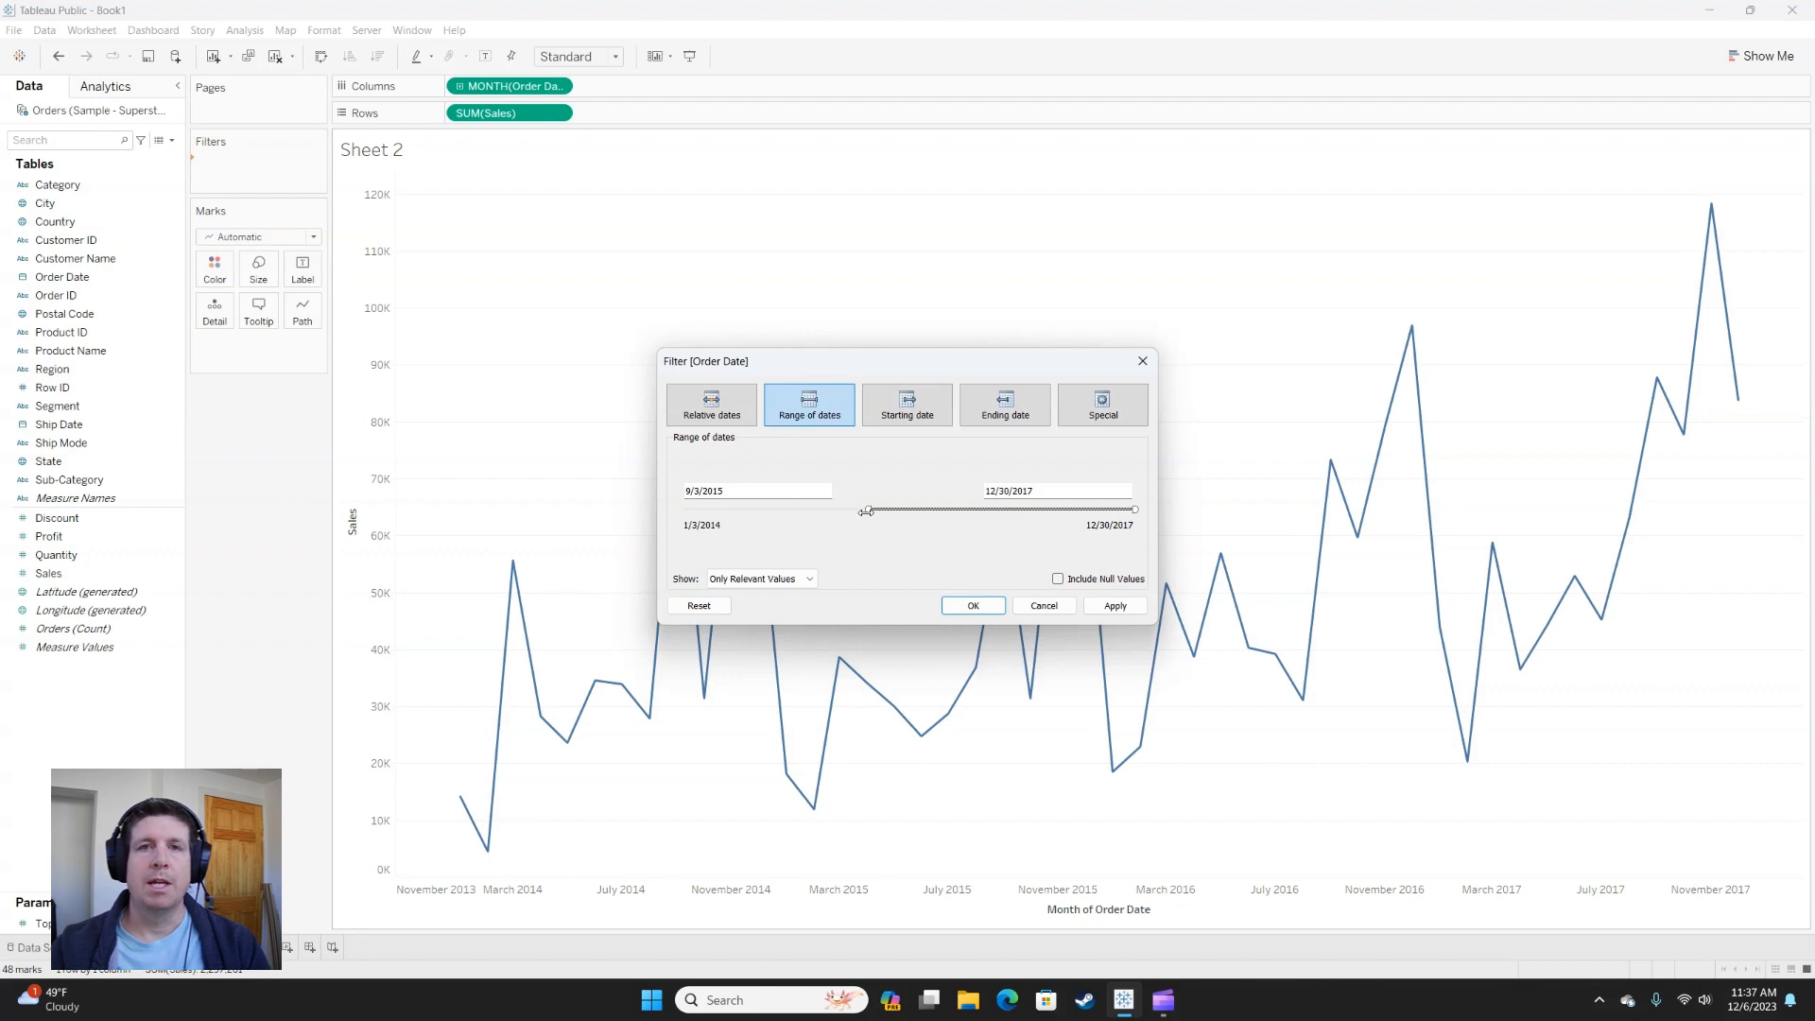
- Try the Starting date, Ending date and Special types of the Order Date filter, choosing null, non-null and all dates
click(911, 408)
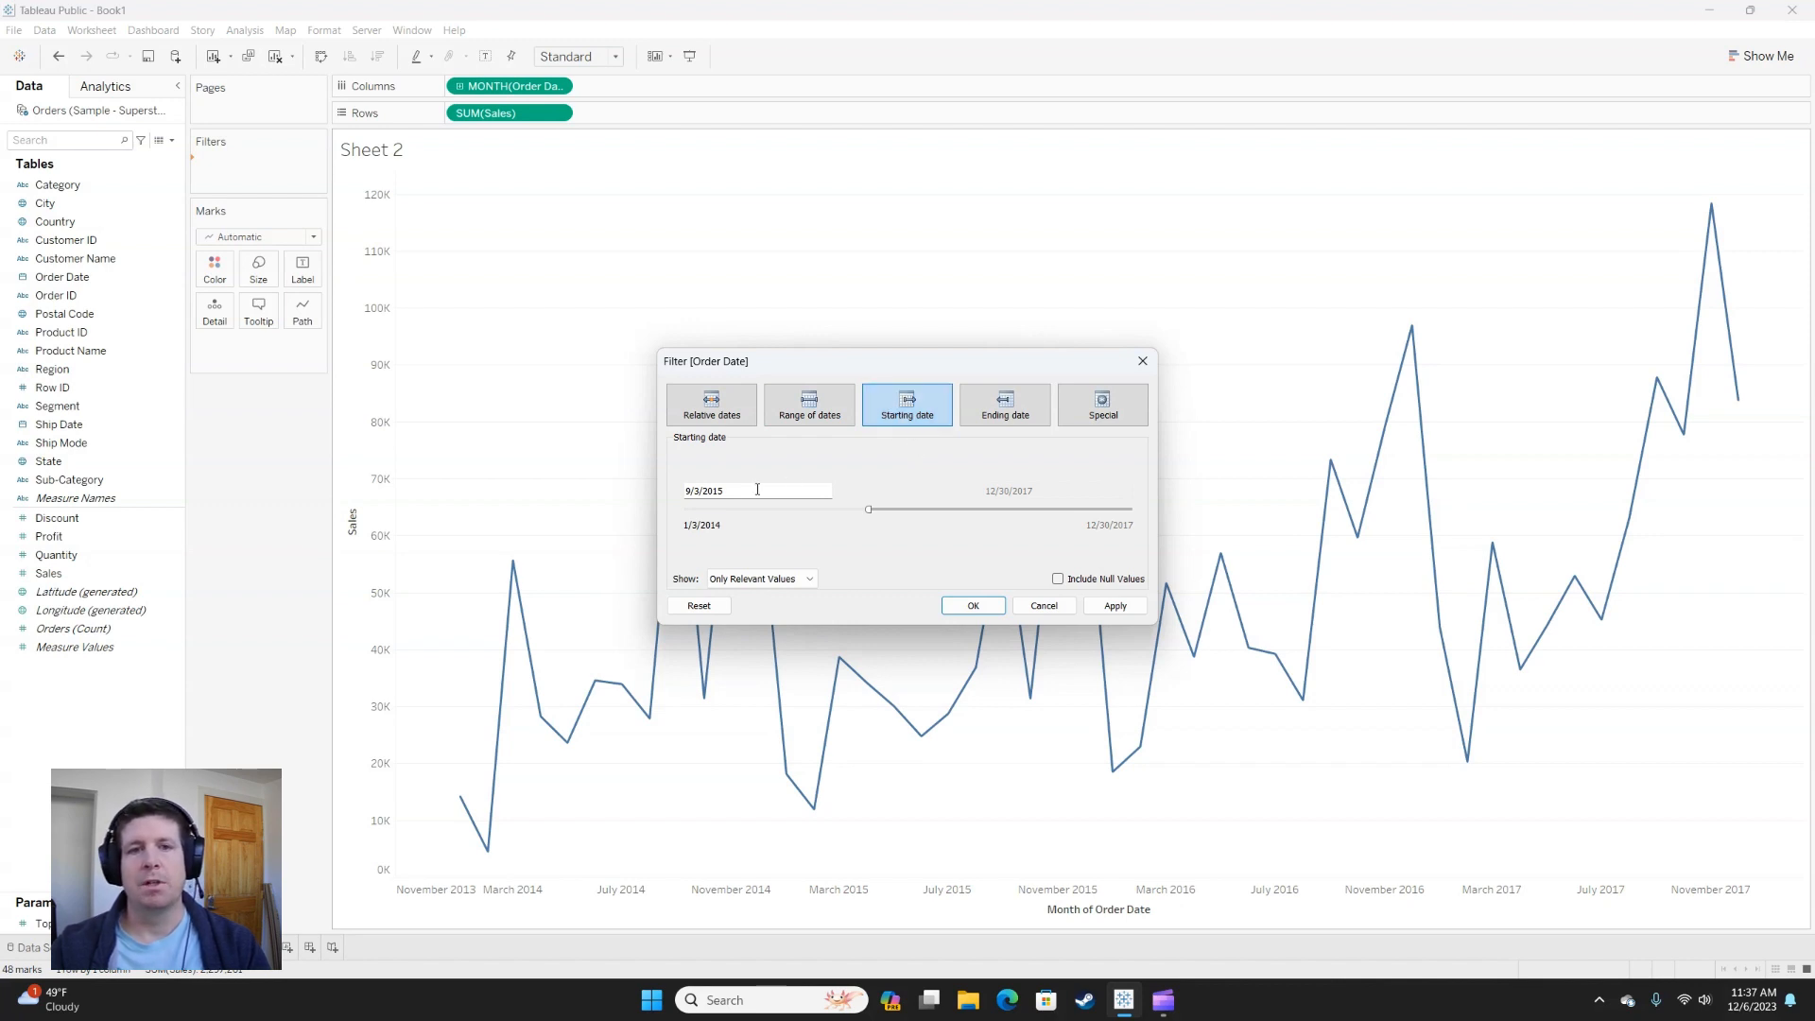
click(1002, 404)
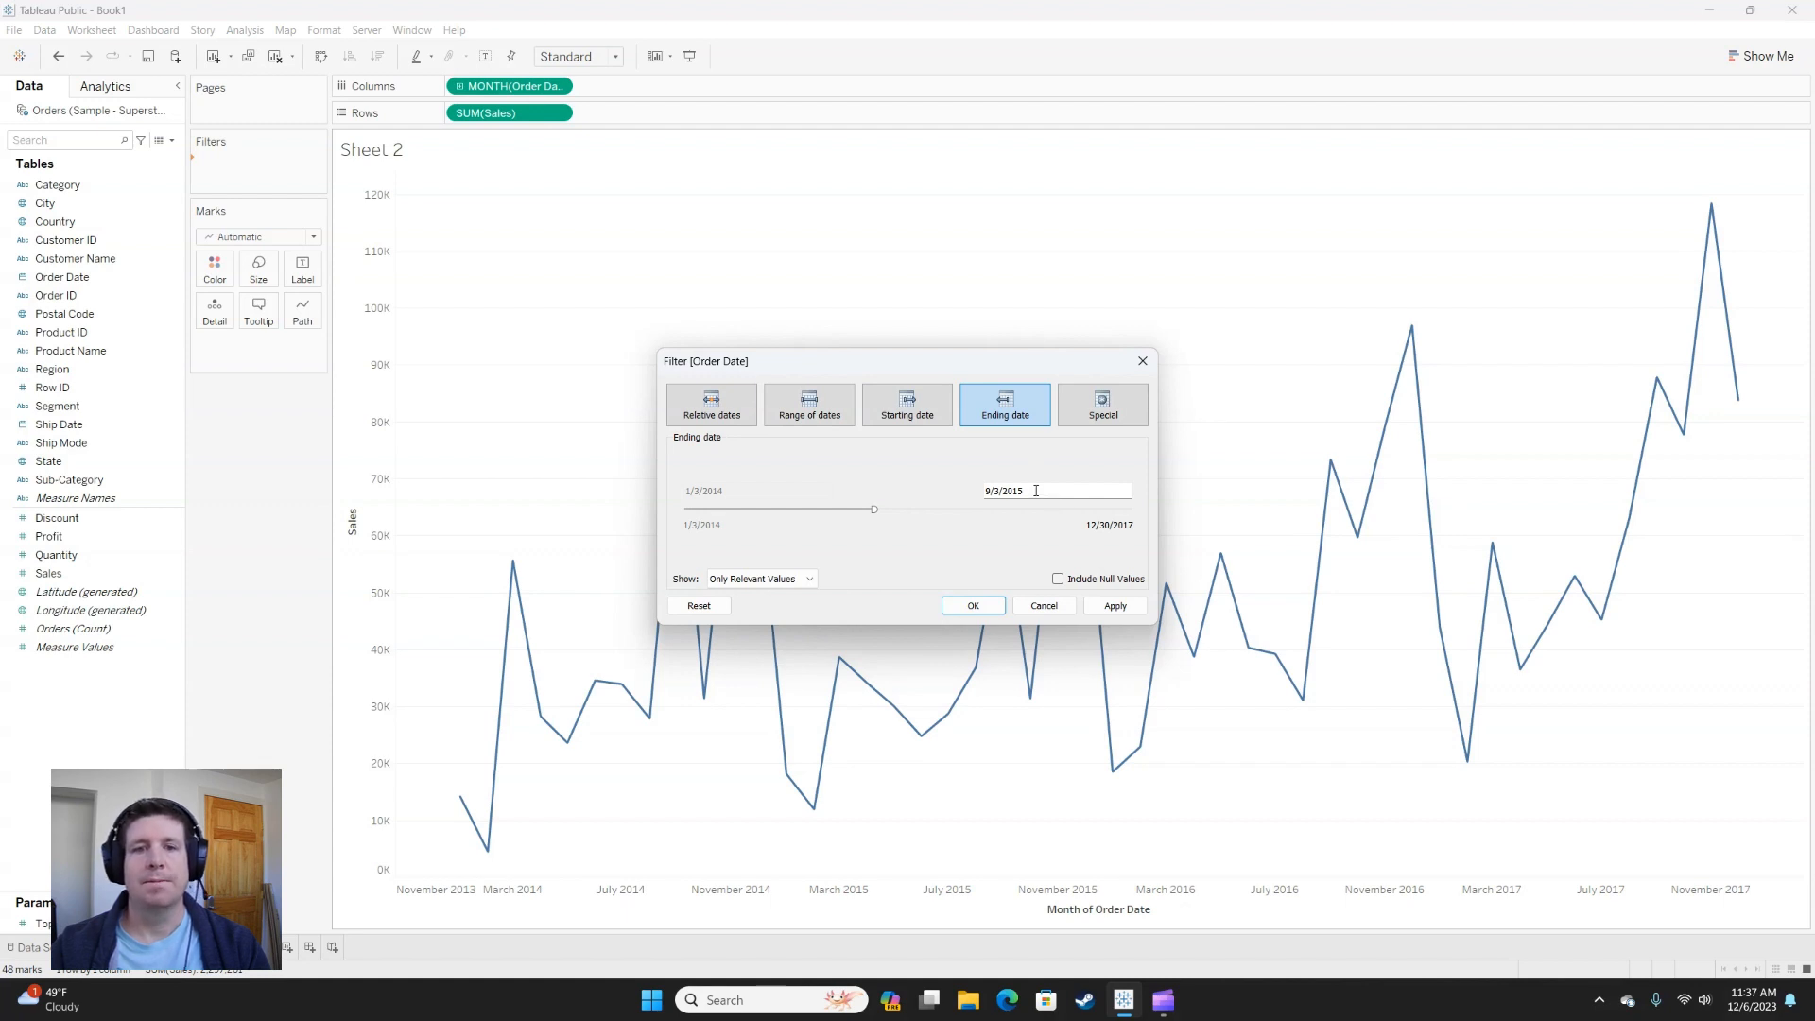
click(1089, 401)
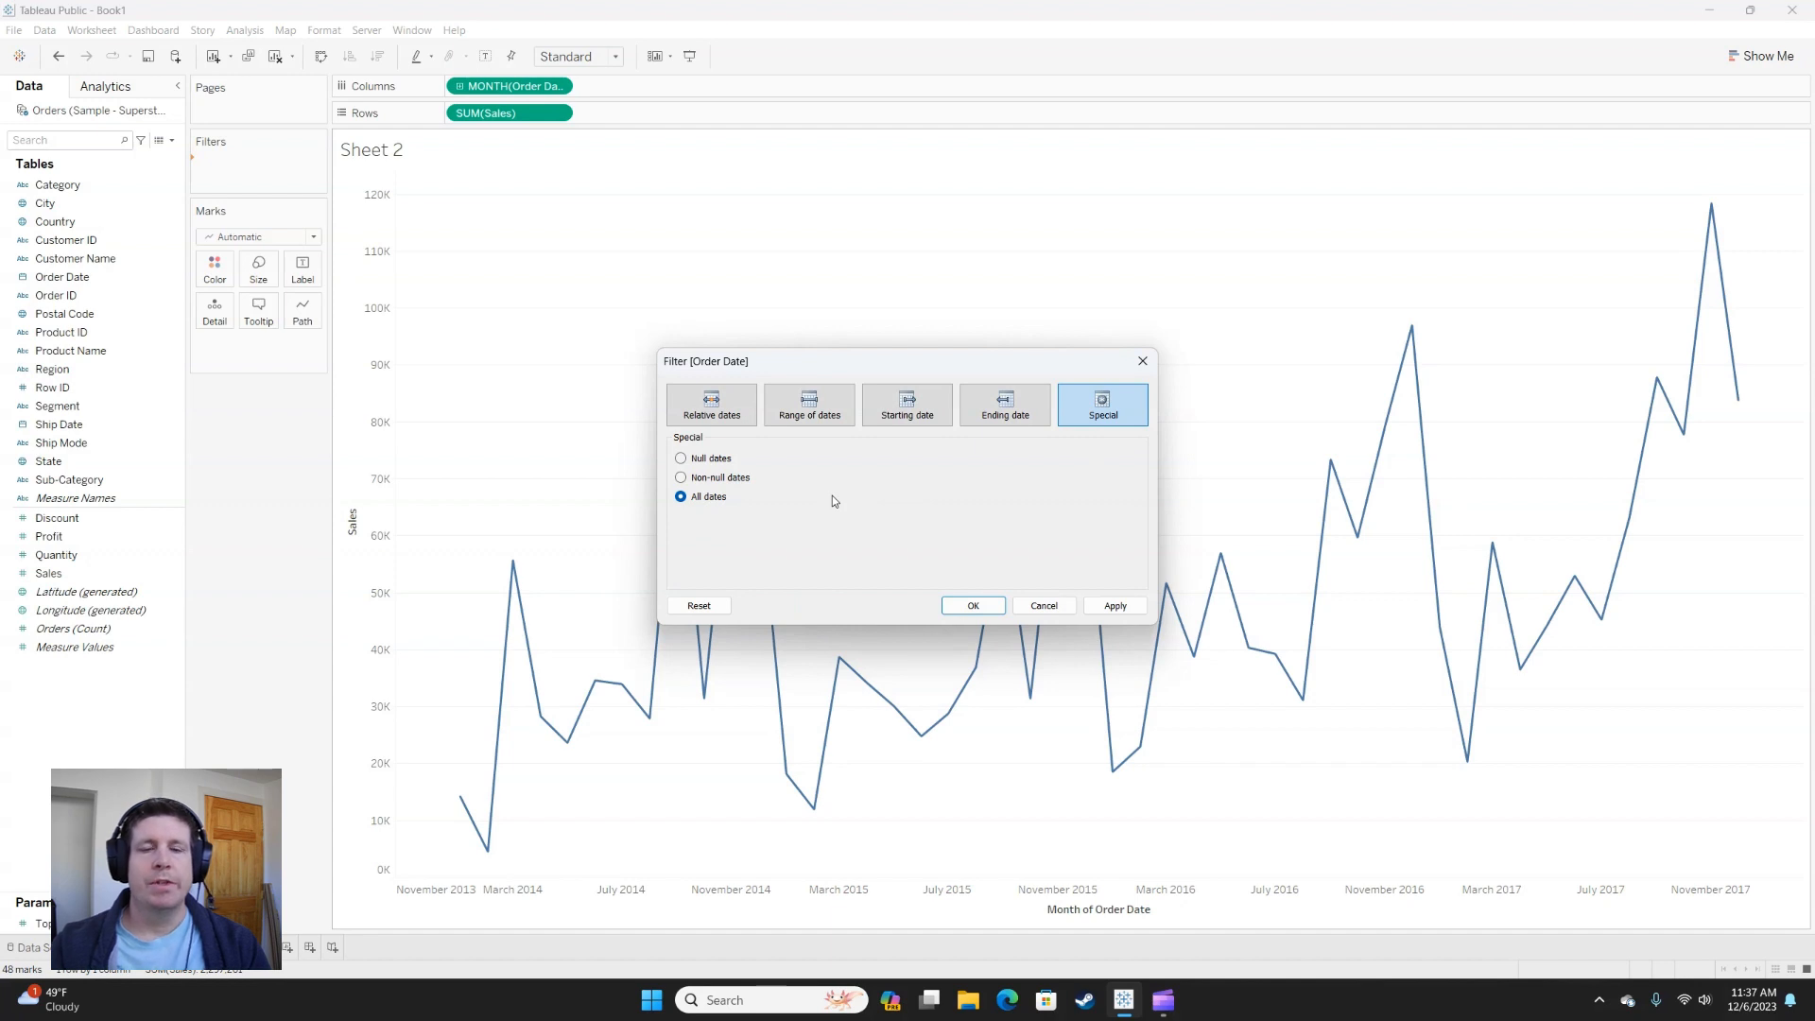
click(705, 461)
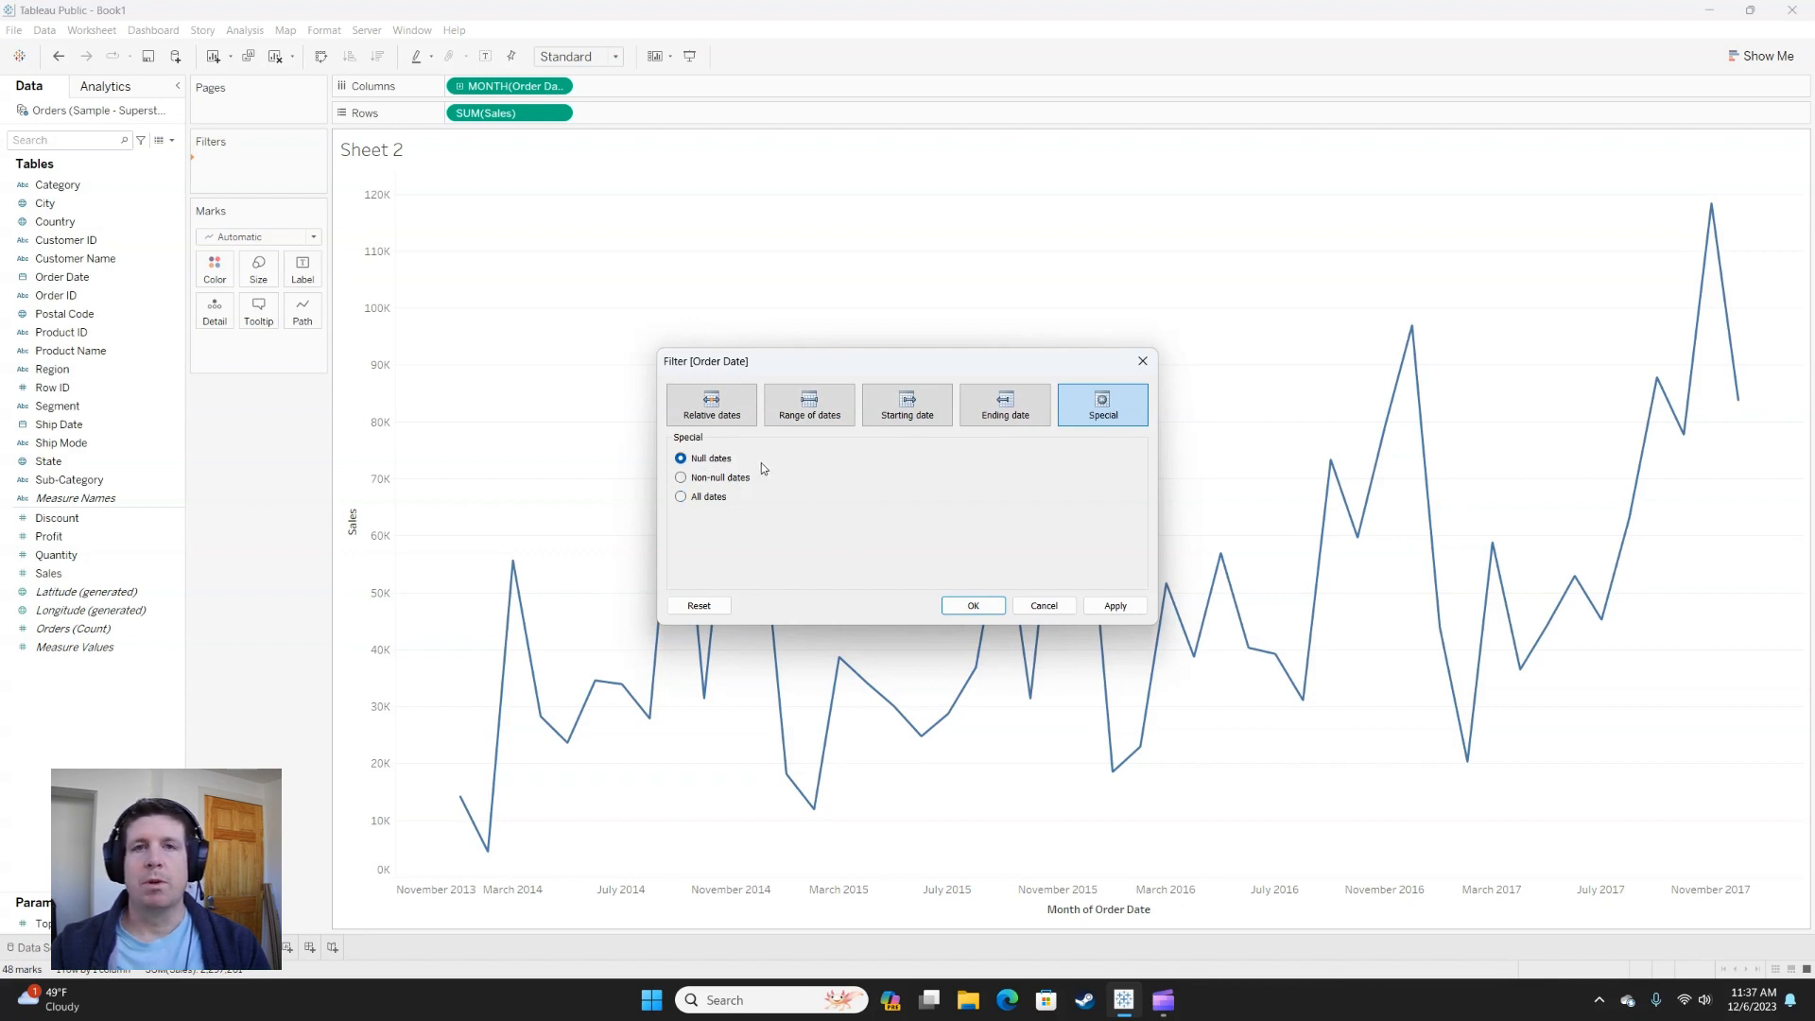
click(699, 479)
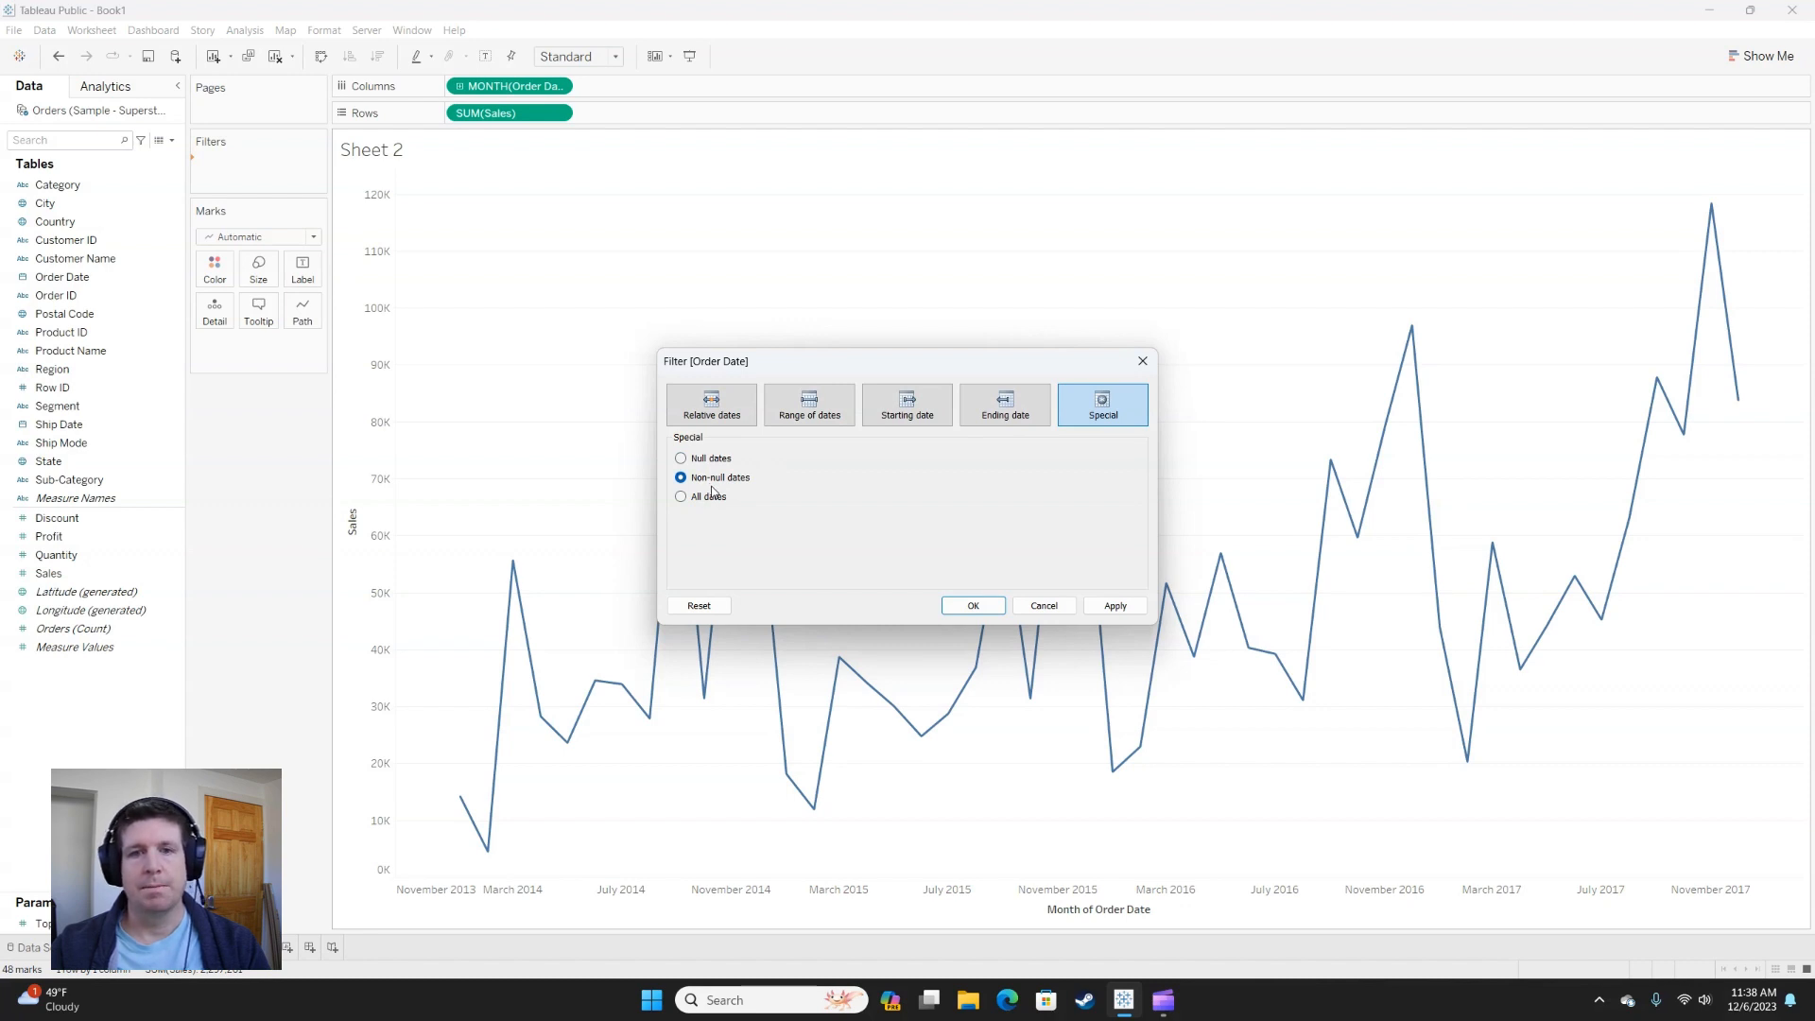
click(712, 493)
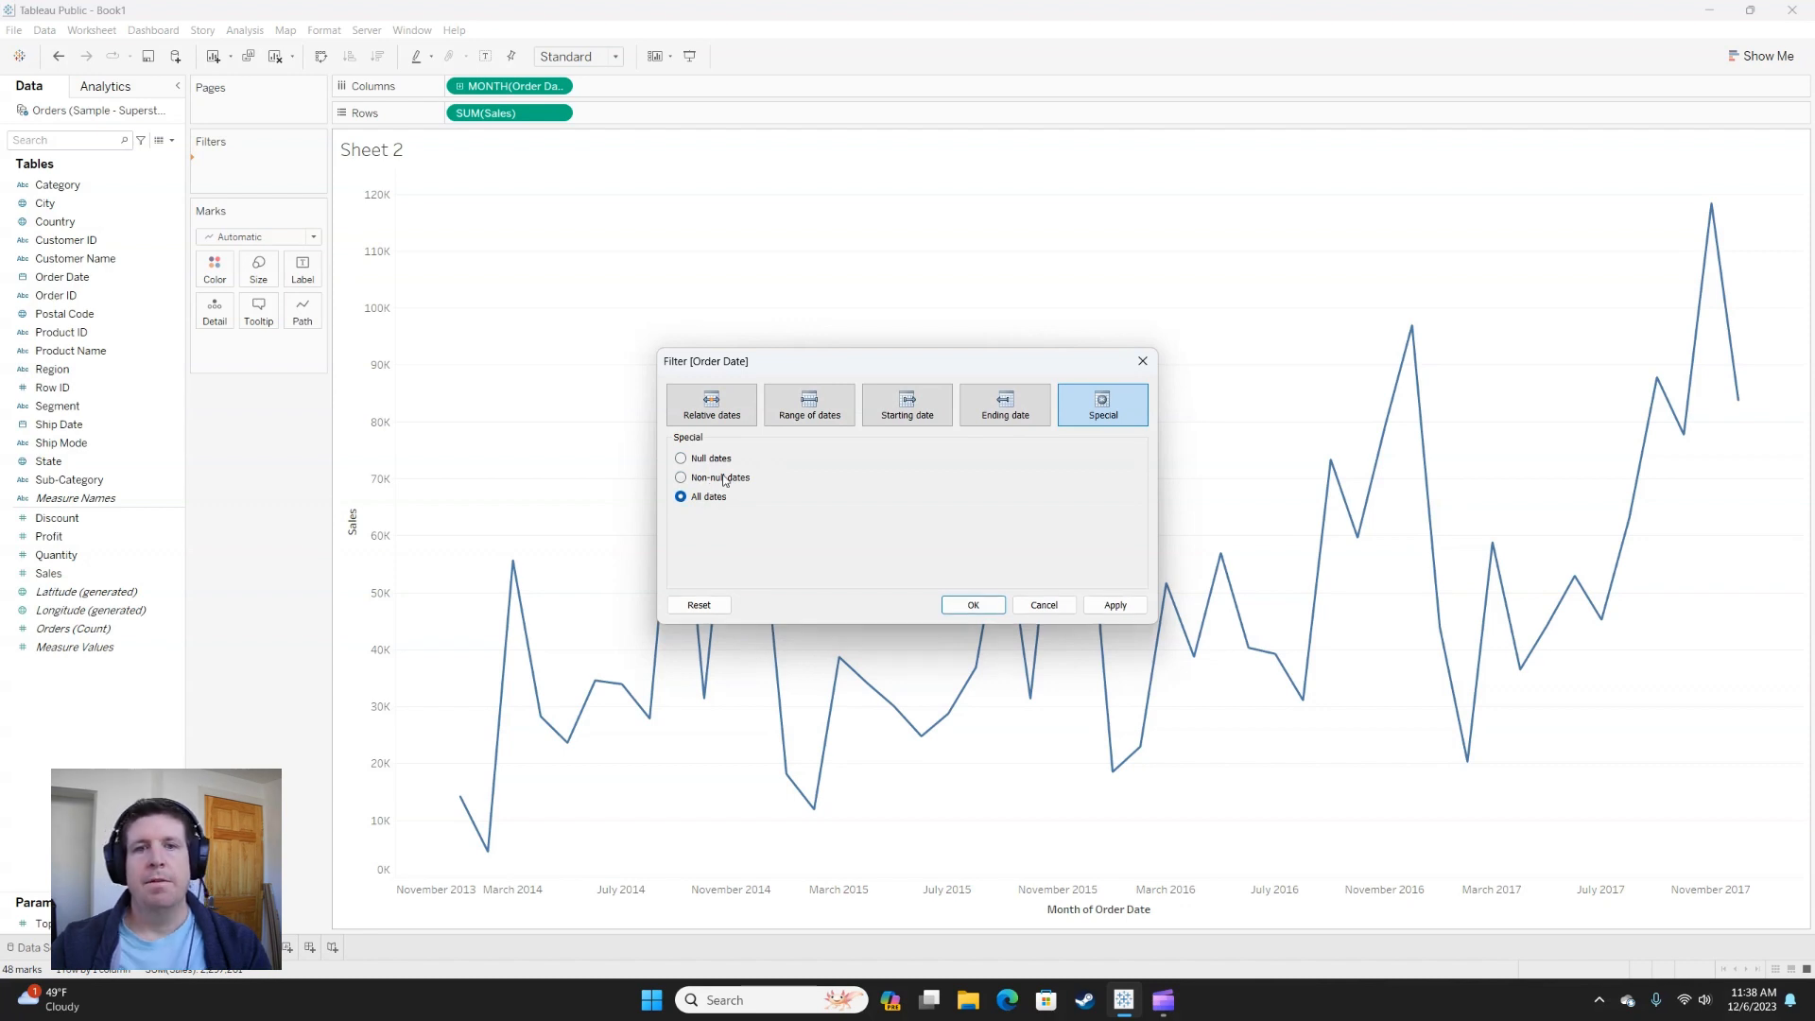
- Apply the Order Date filter as a full Range of dates and show its filter control beside the chart
click(809, 413)
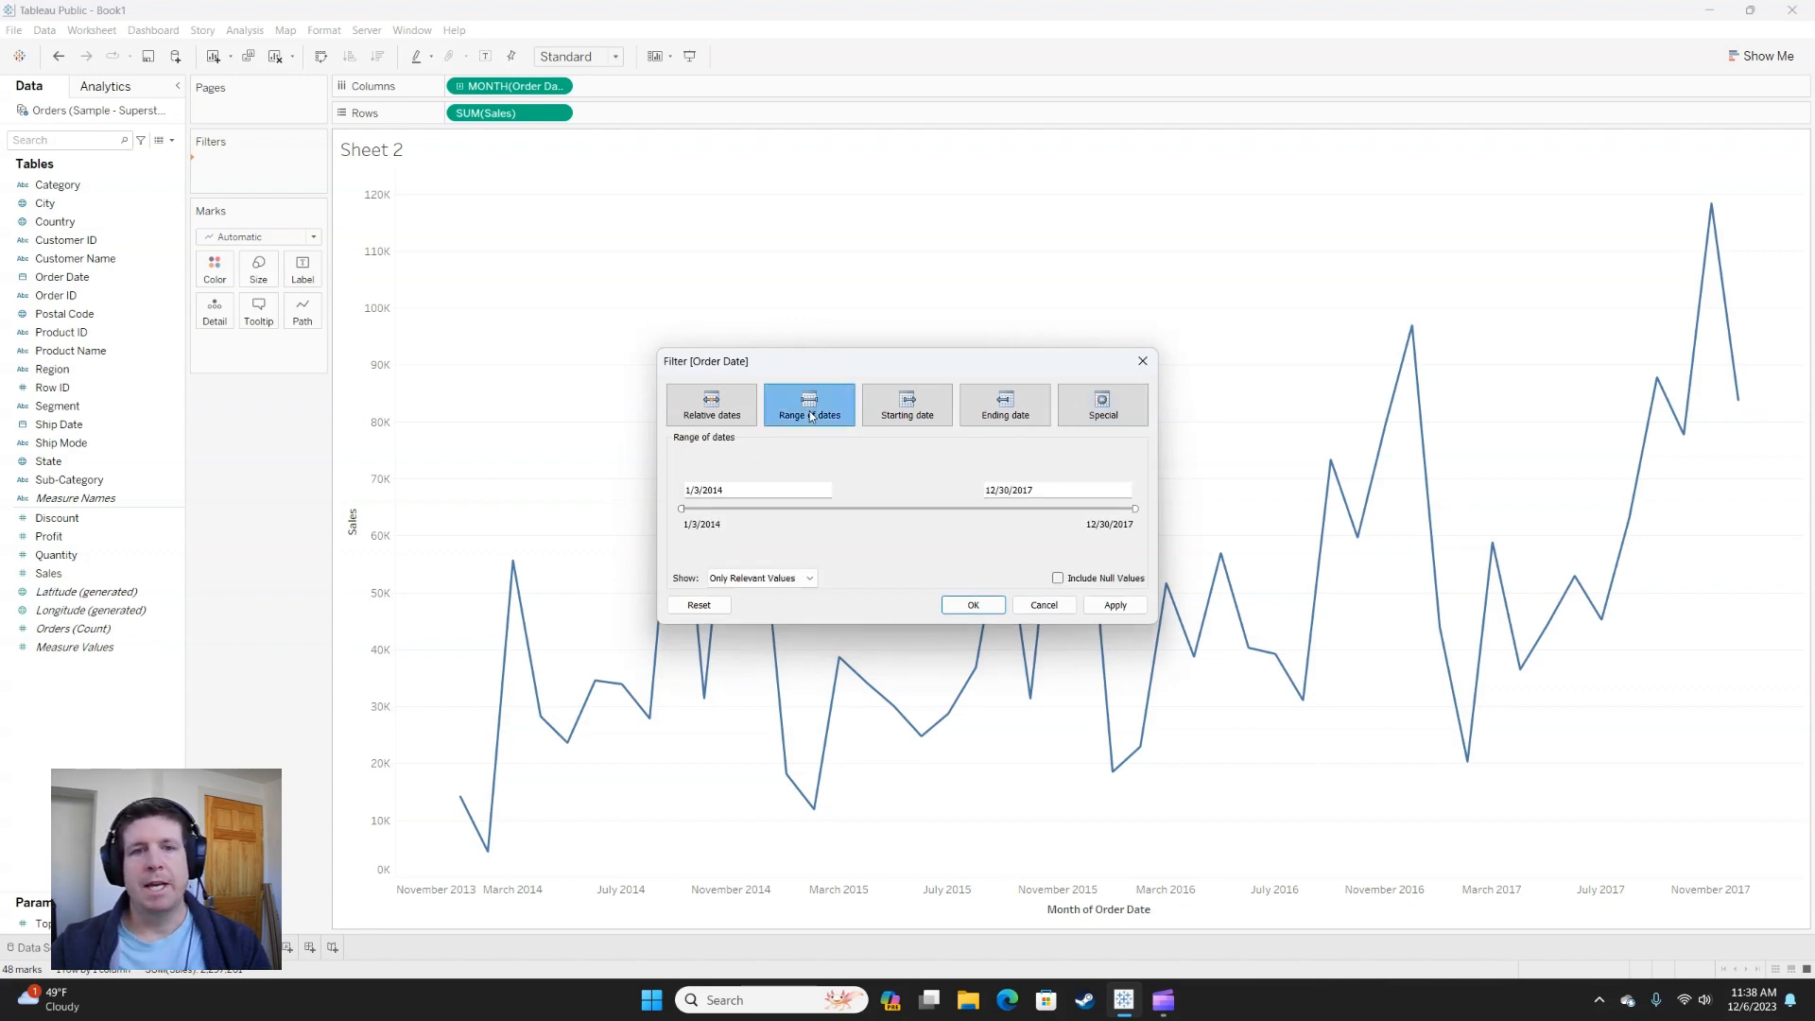
click(972, 605)
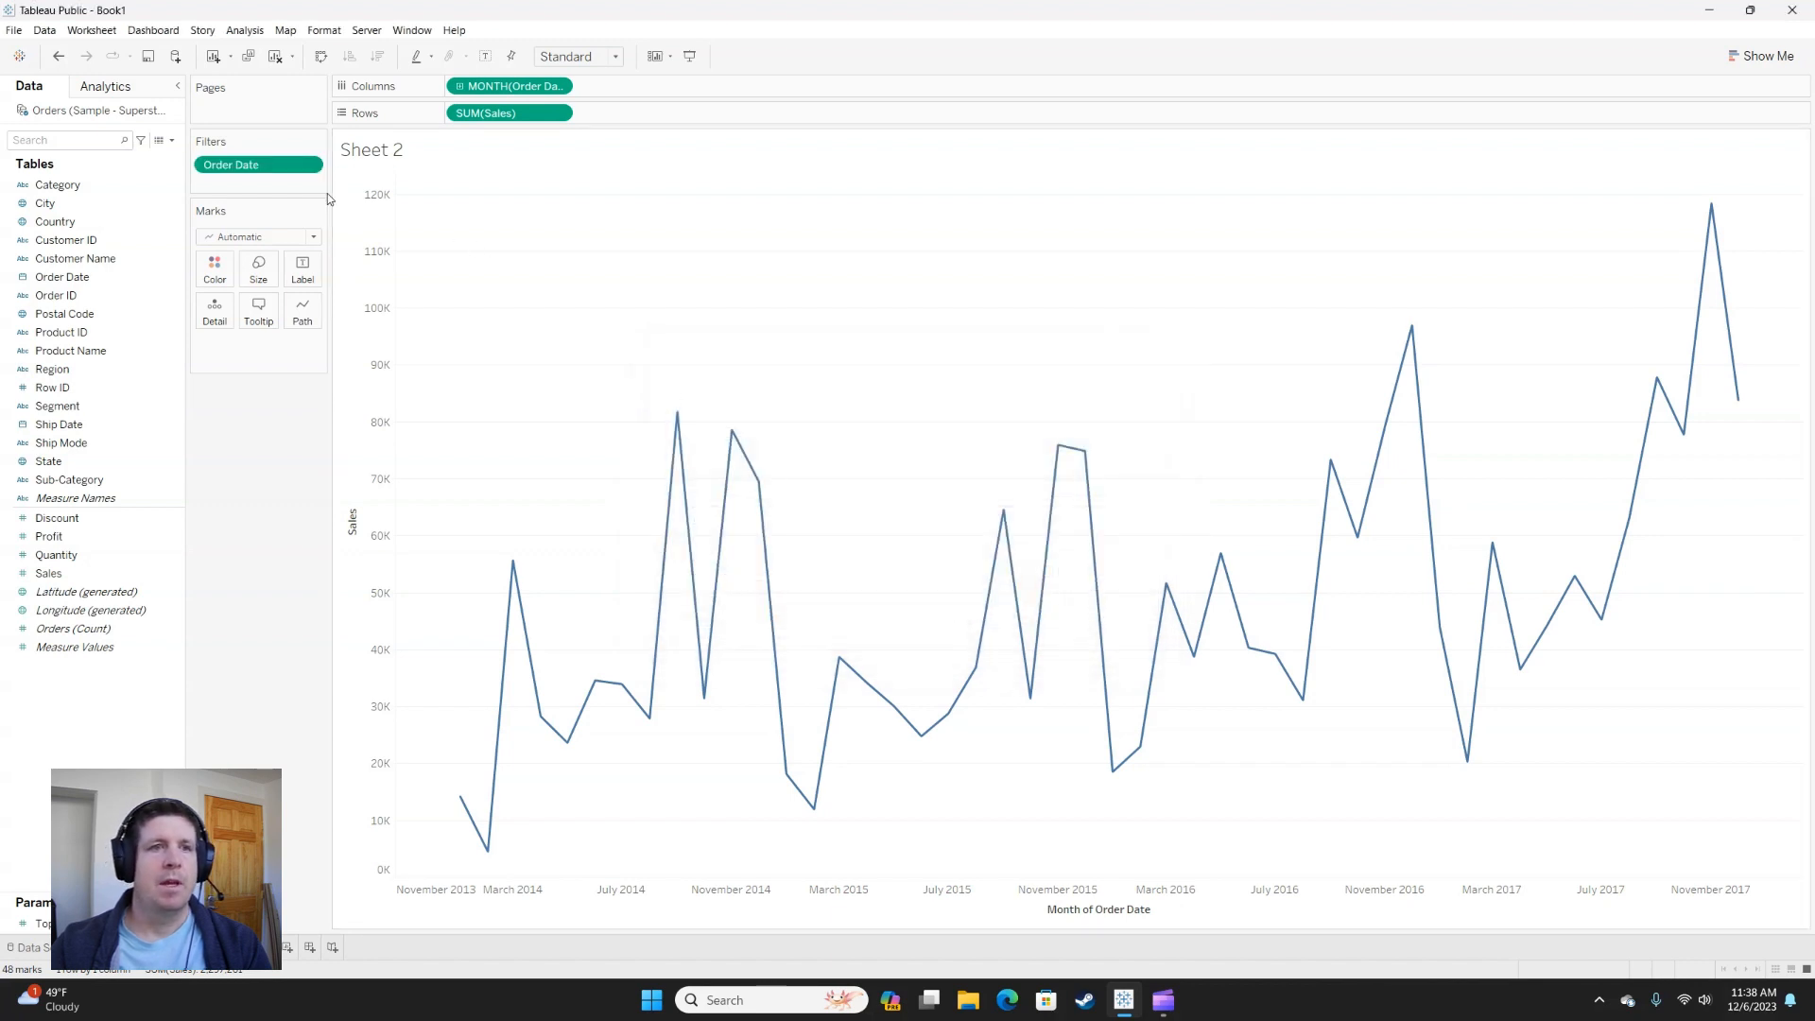
click(307, 165)
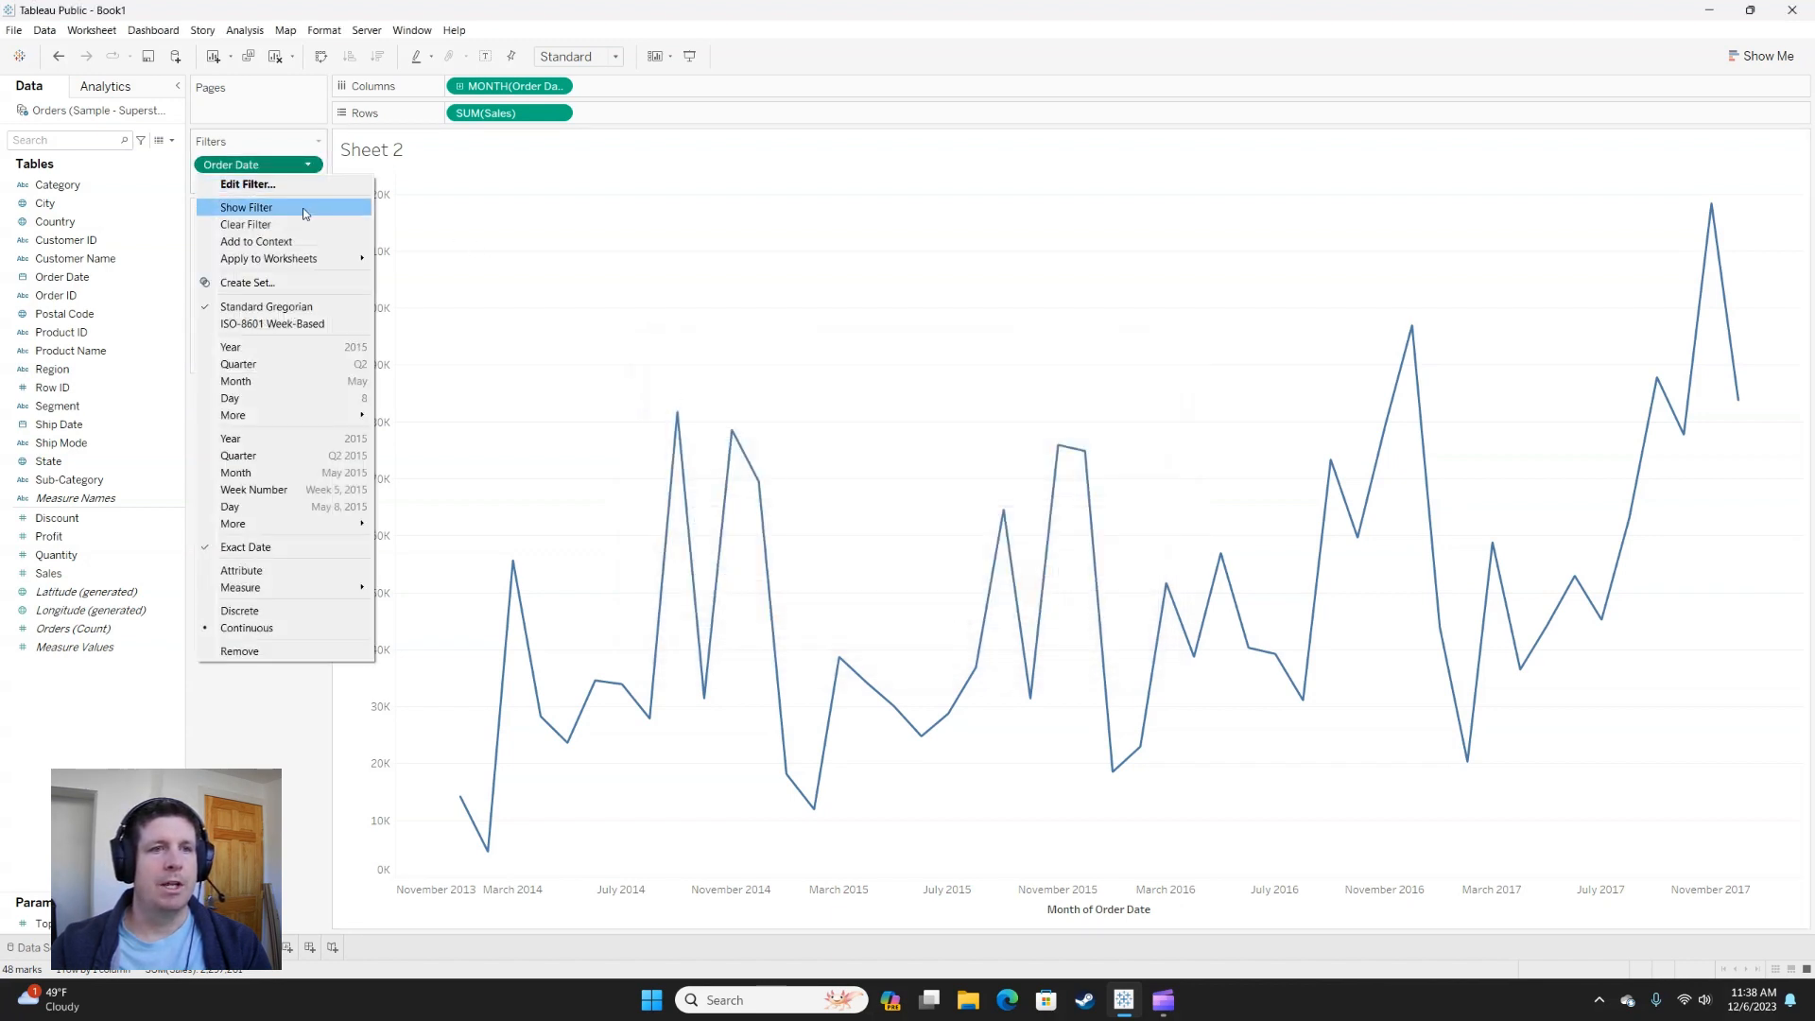
click(306, 214)
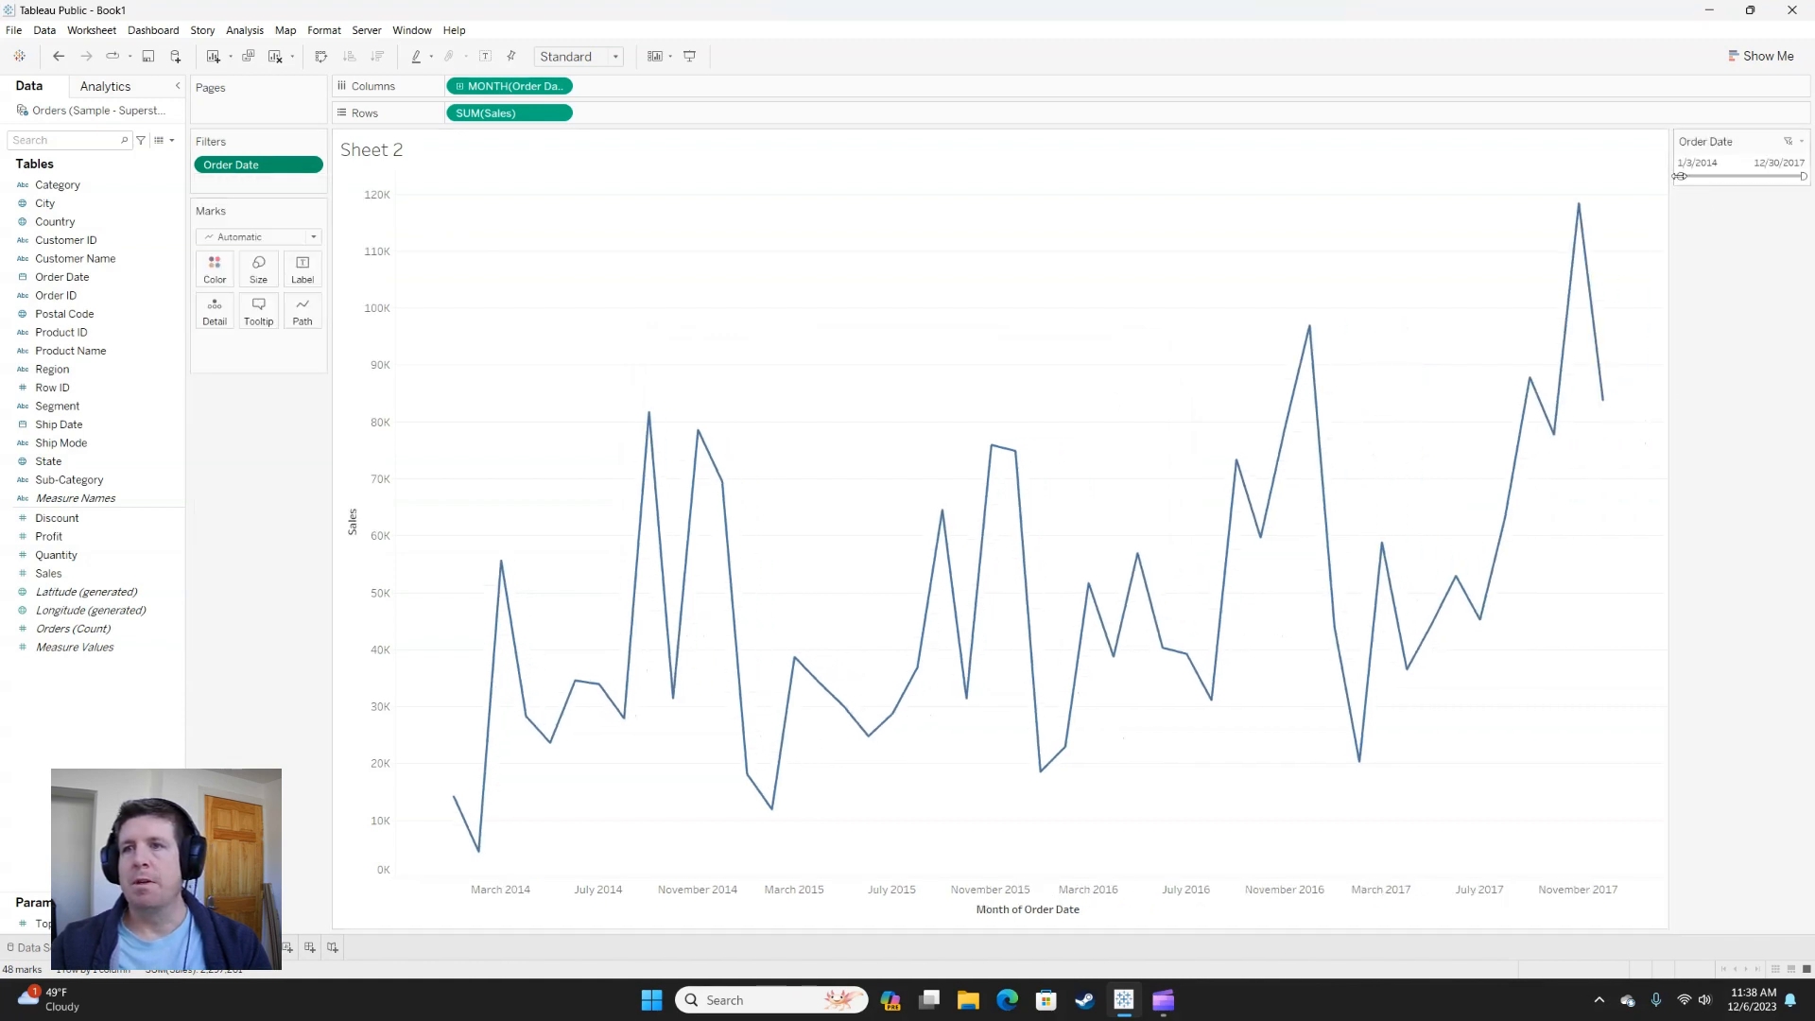
- Narrow the displayed Order Date range to 6/13/2015 through 10/8/2016, and switch the filter control to Relative Date
drag(1680, 176, 1767, 176)
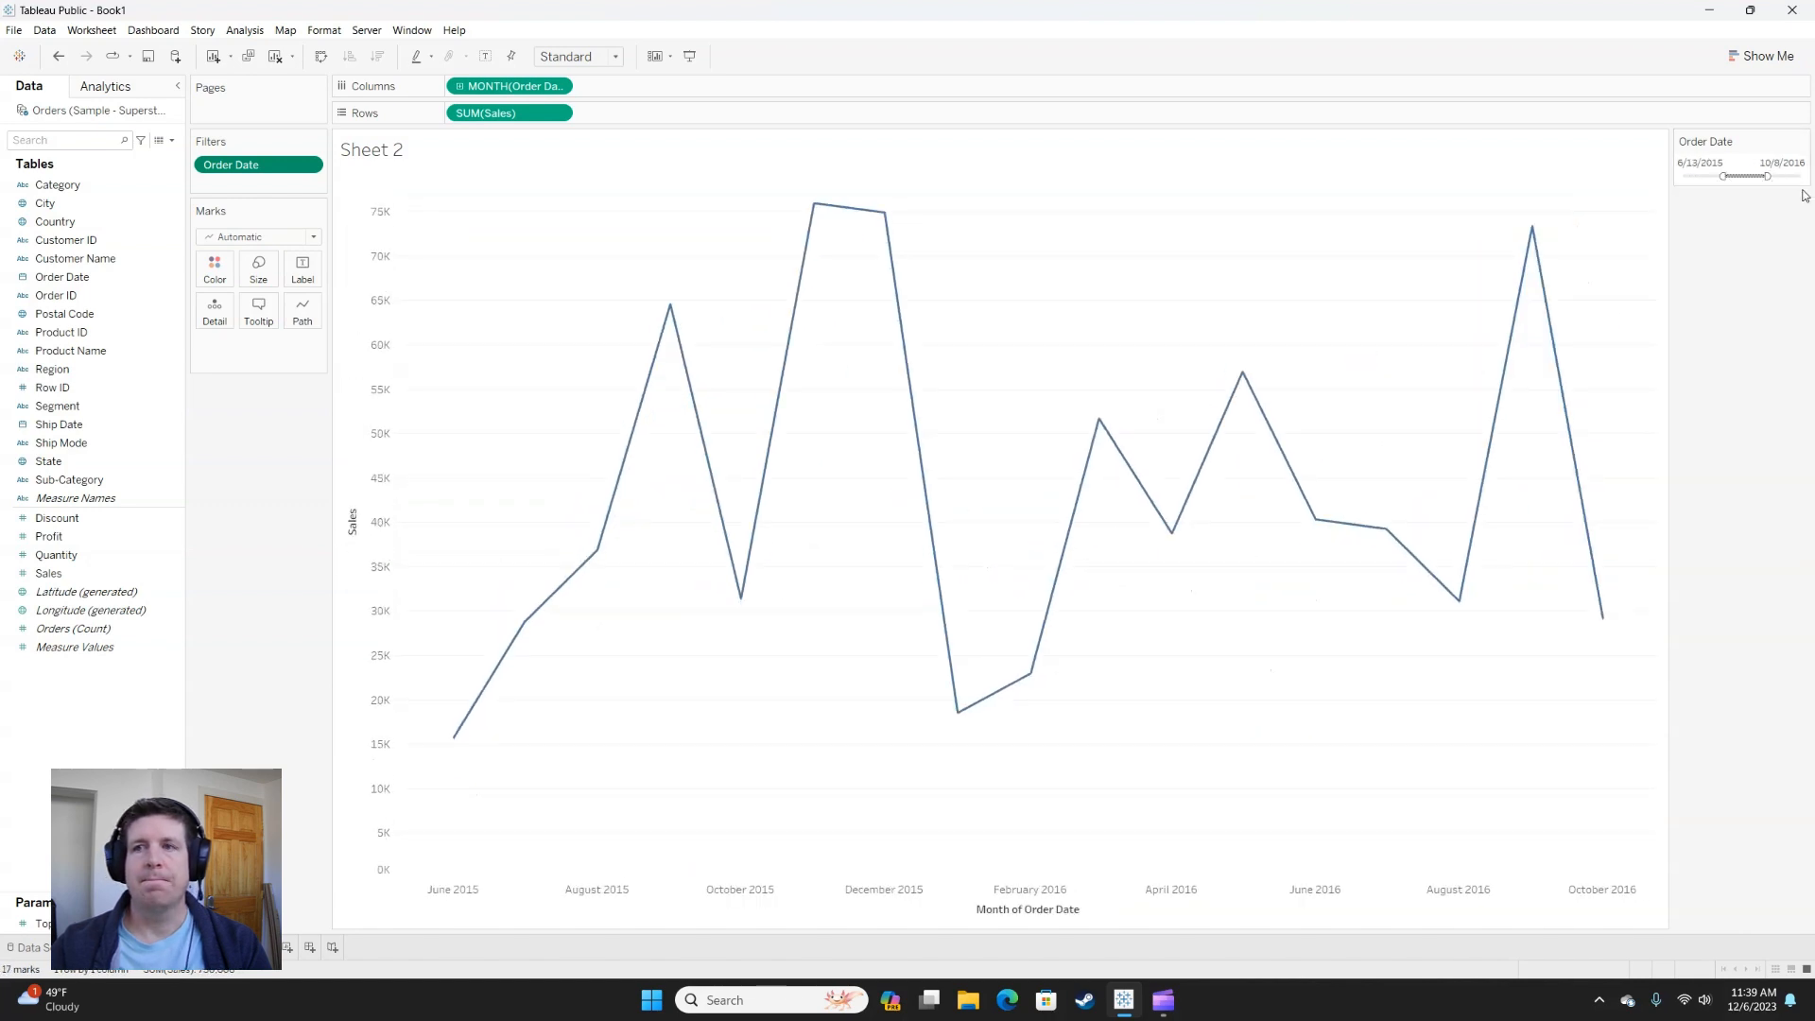
click(1800, 142)
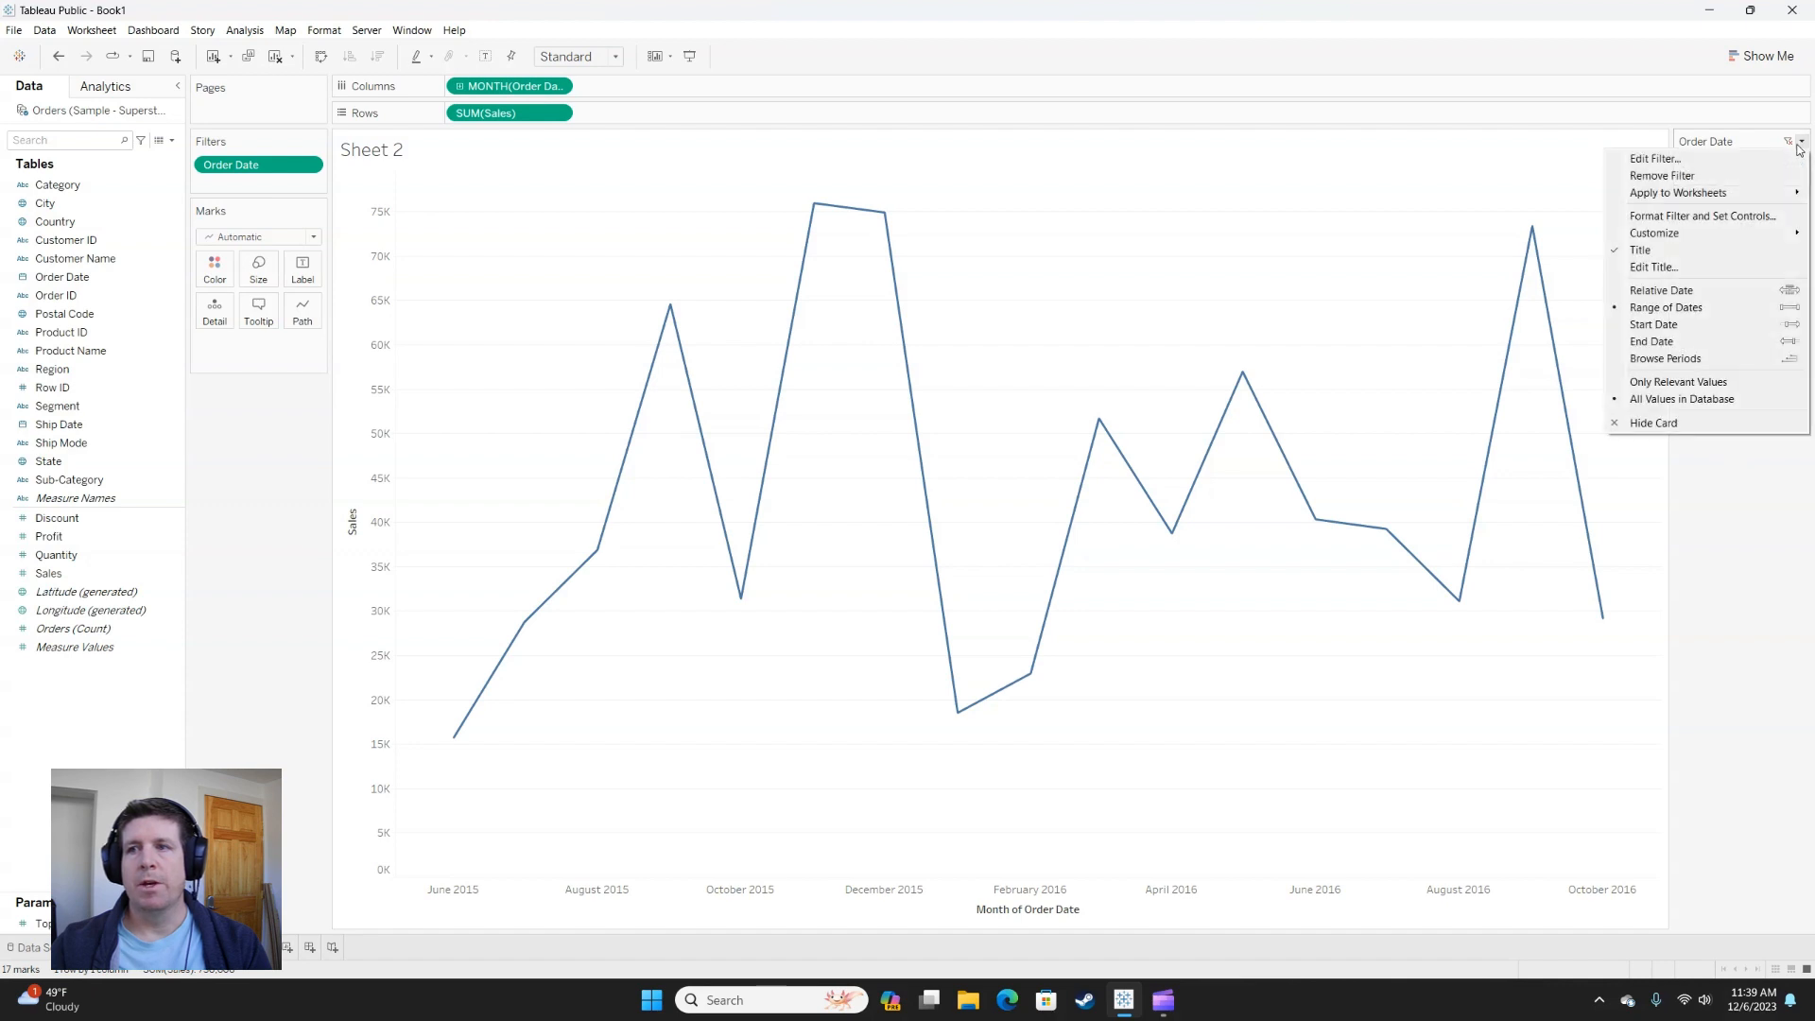
click(1744, 286)
click(1742, 164)
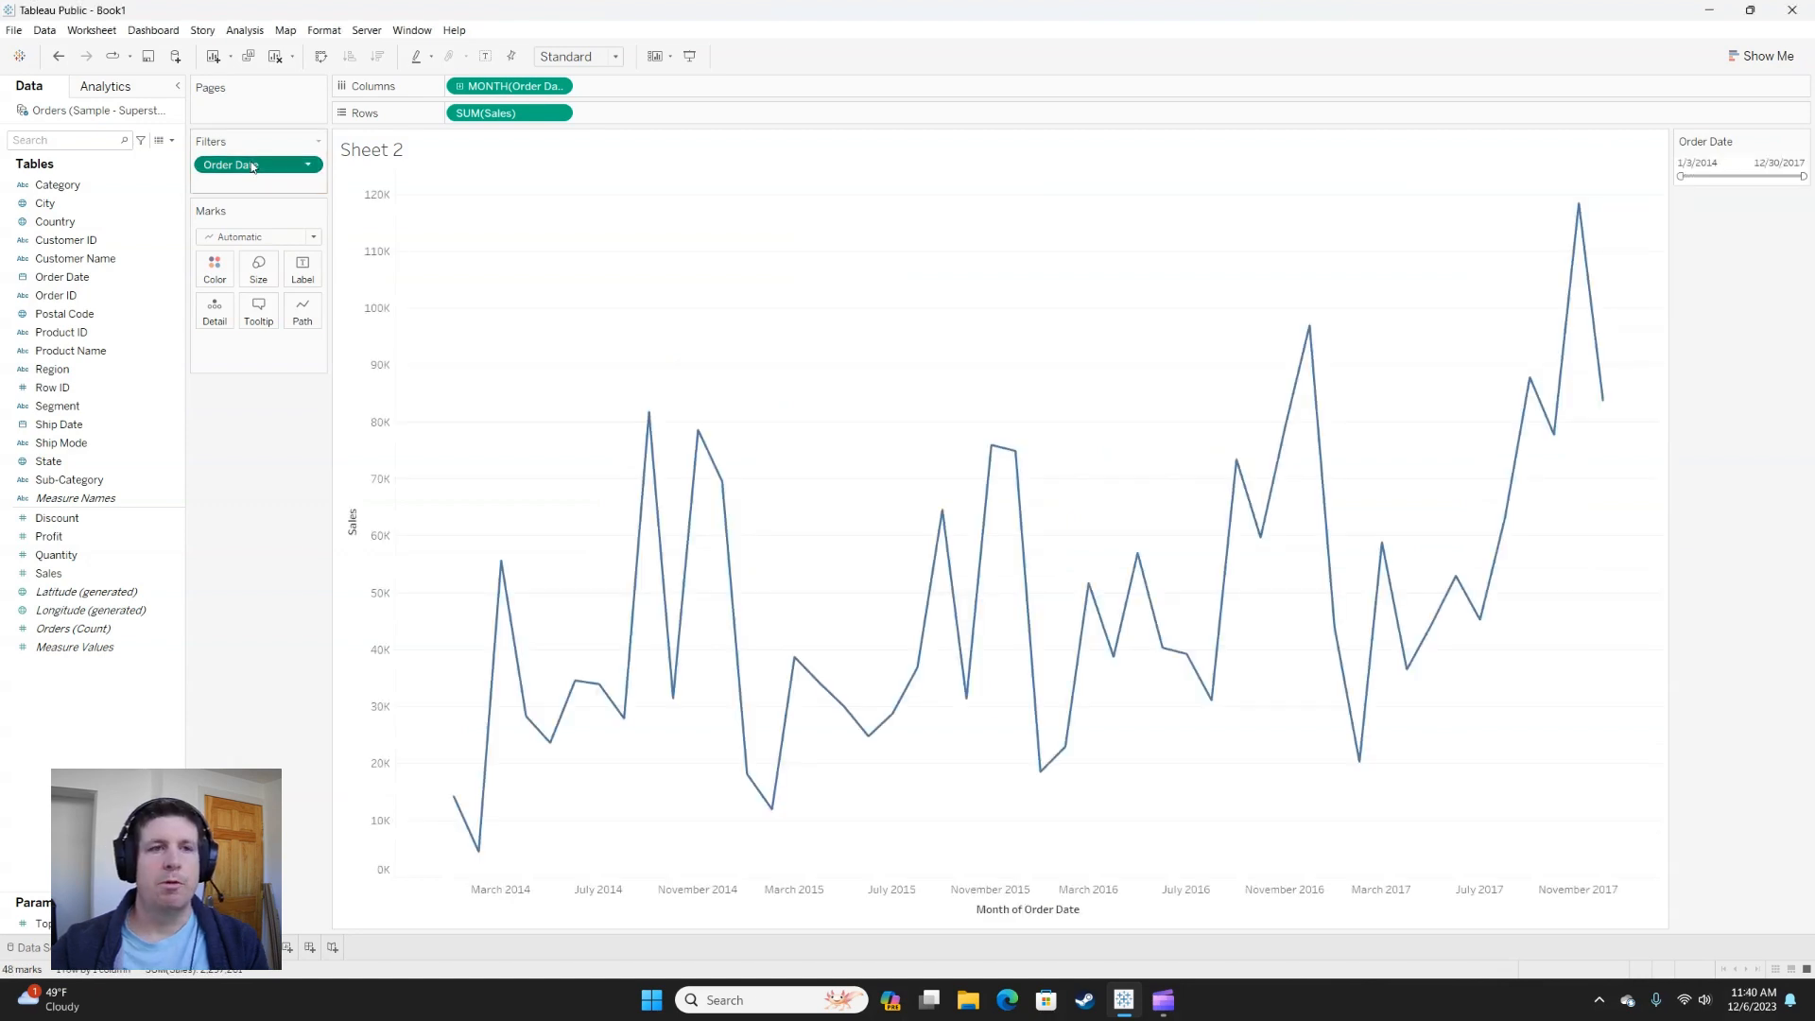
- Replace the Order Date filter with a Months filter that keeps only July
drag(252, 165, 287, 431)
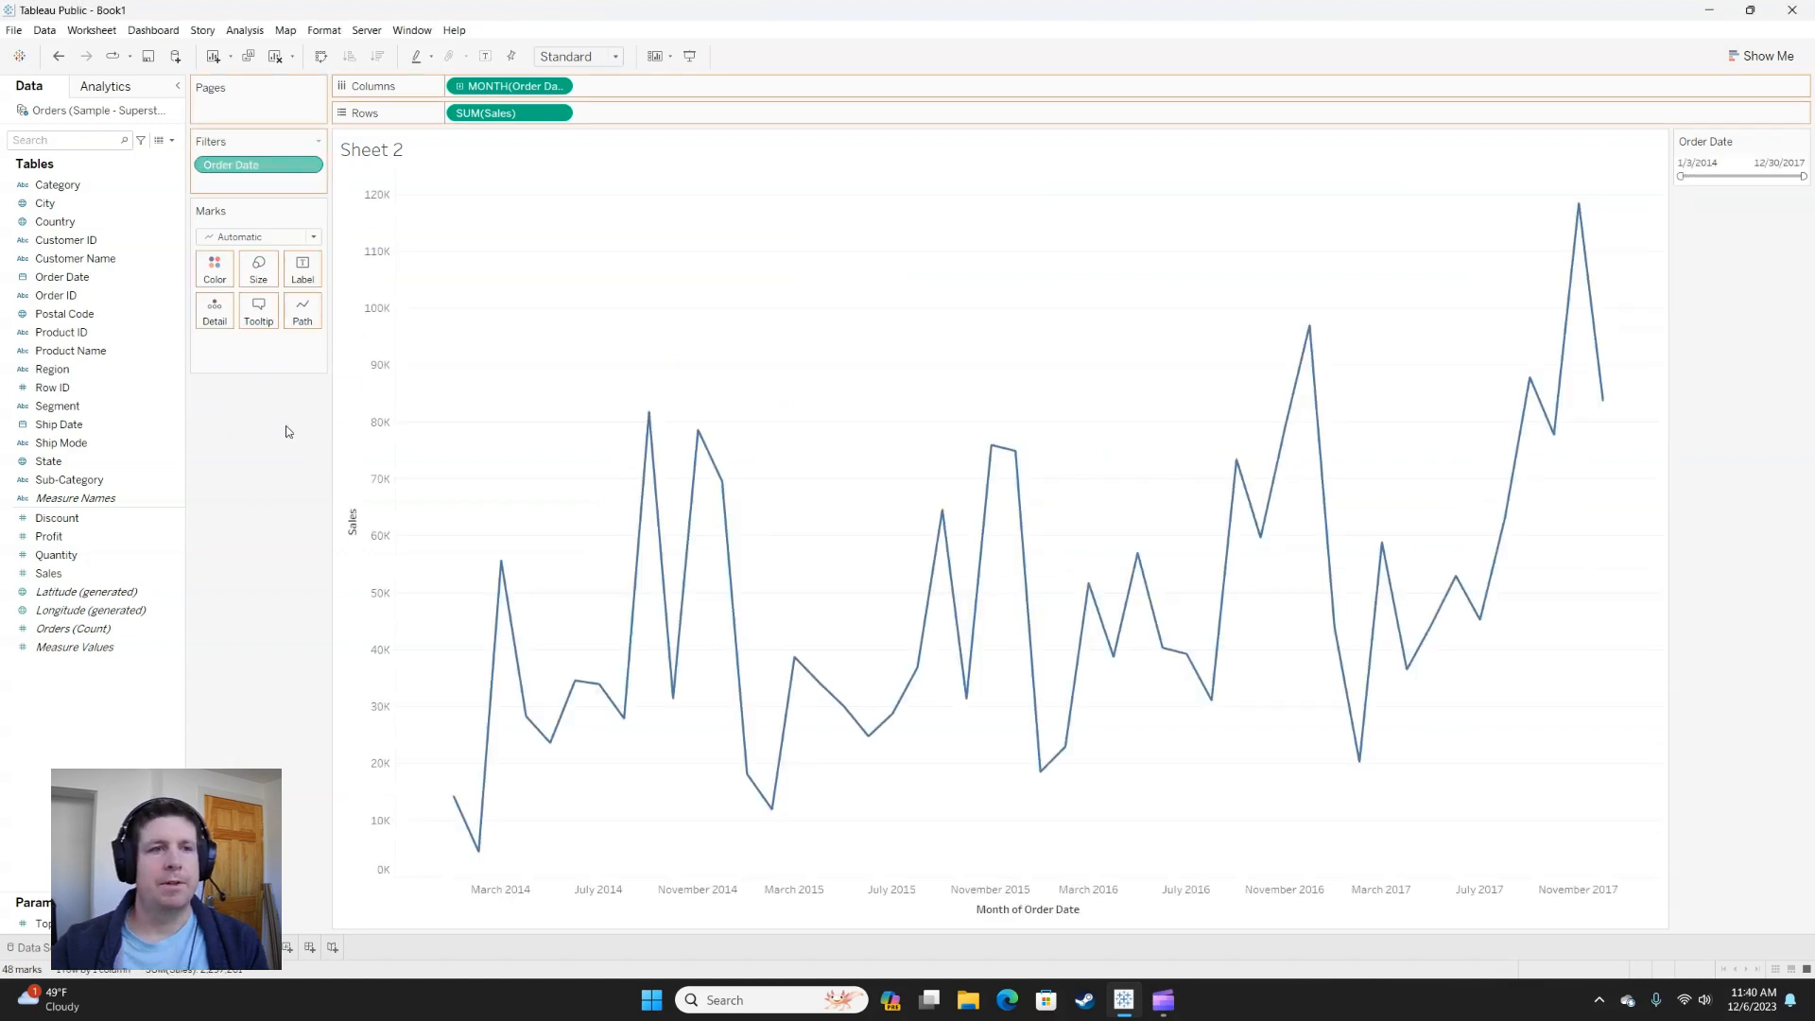
drag(100, 278, 252, 178)
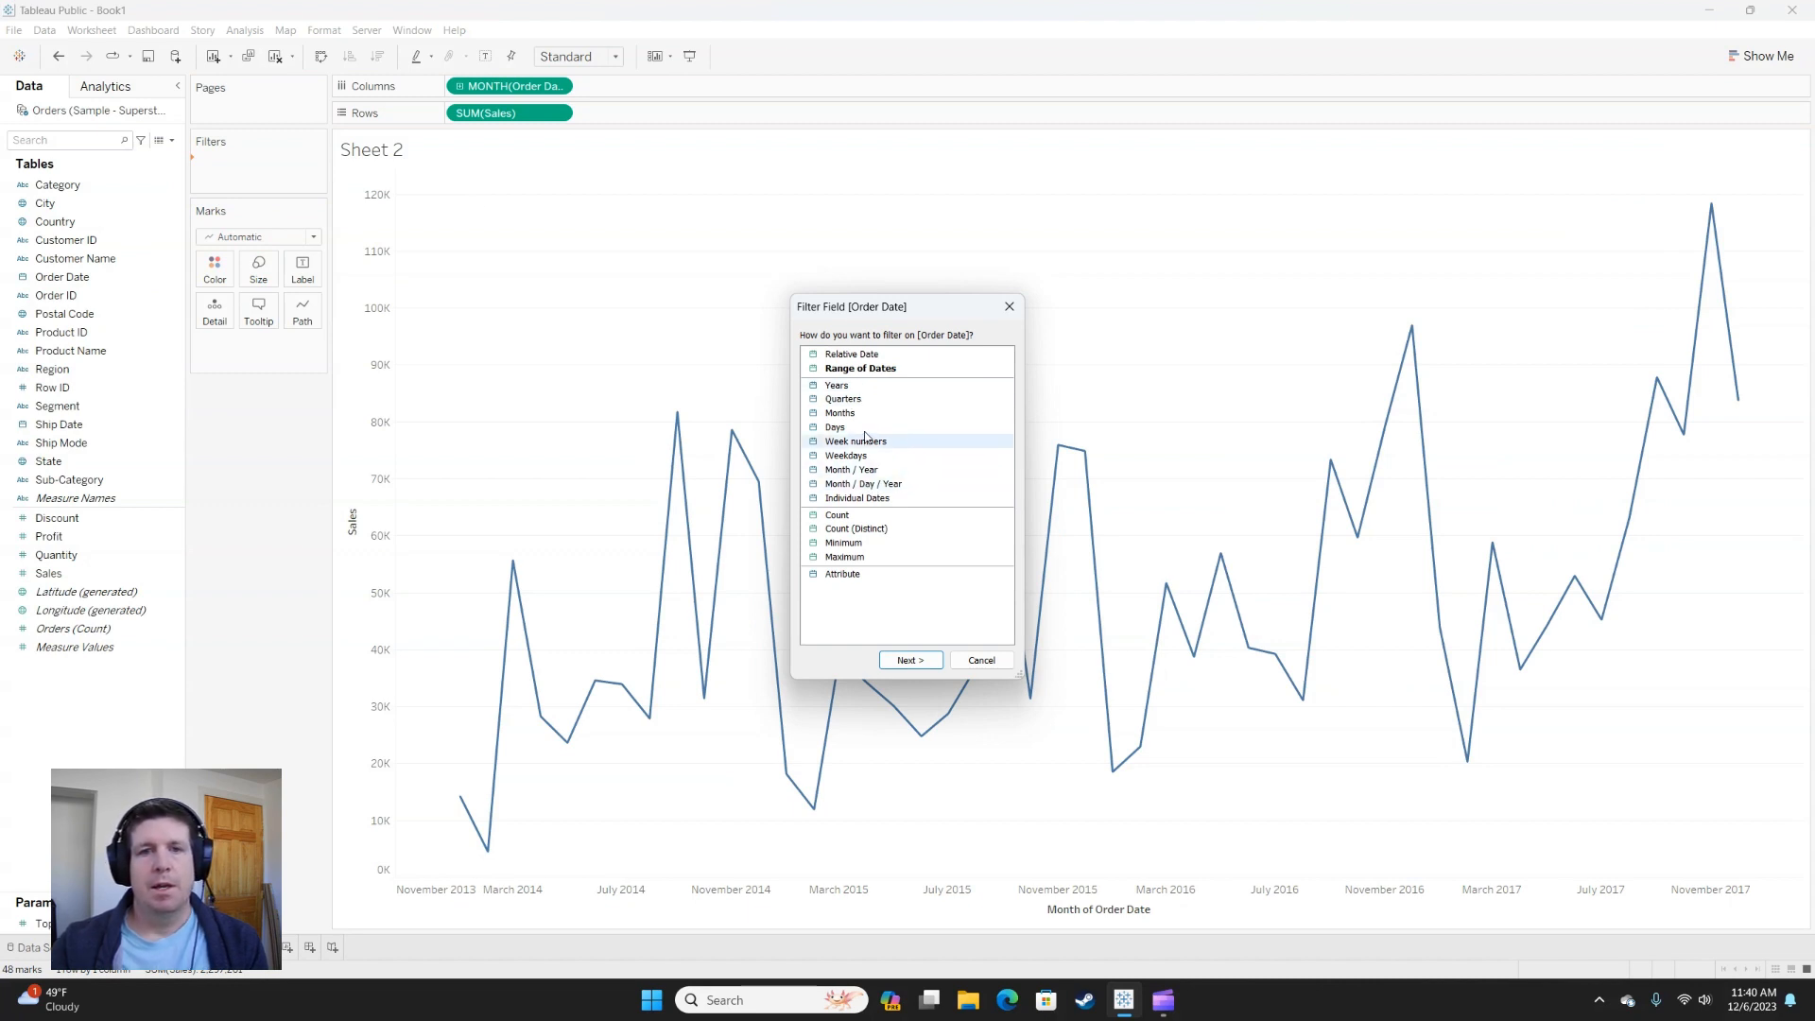
click(946, 413)
click(913, 660)
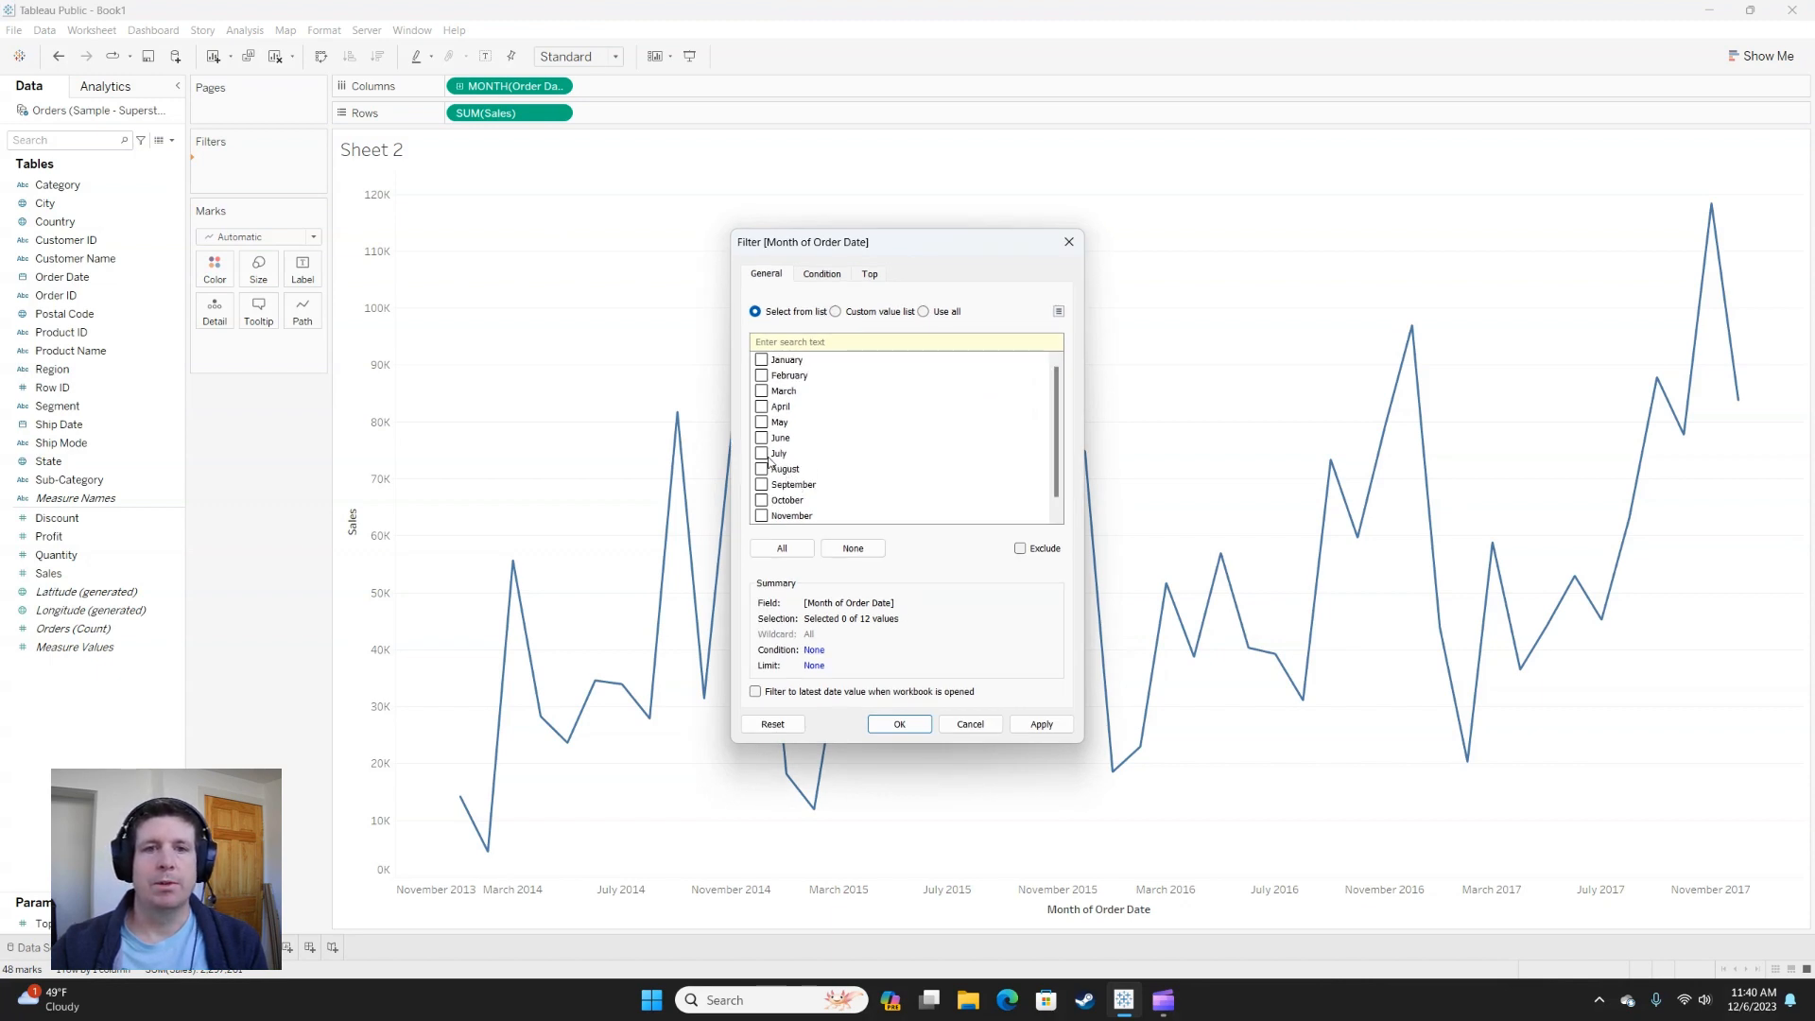
click(768, 455)
click(899, 724)
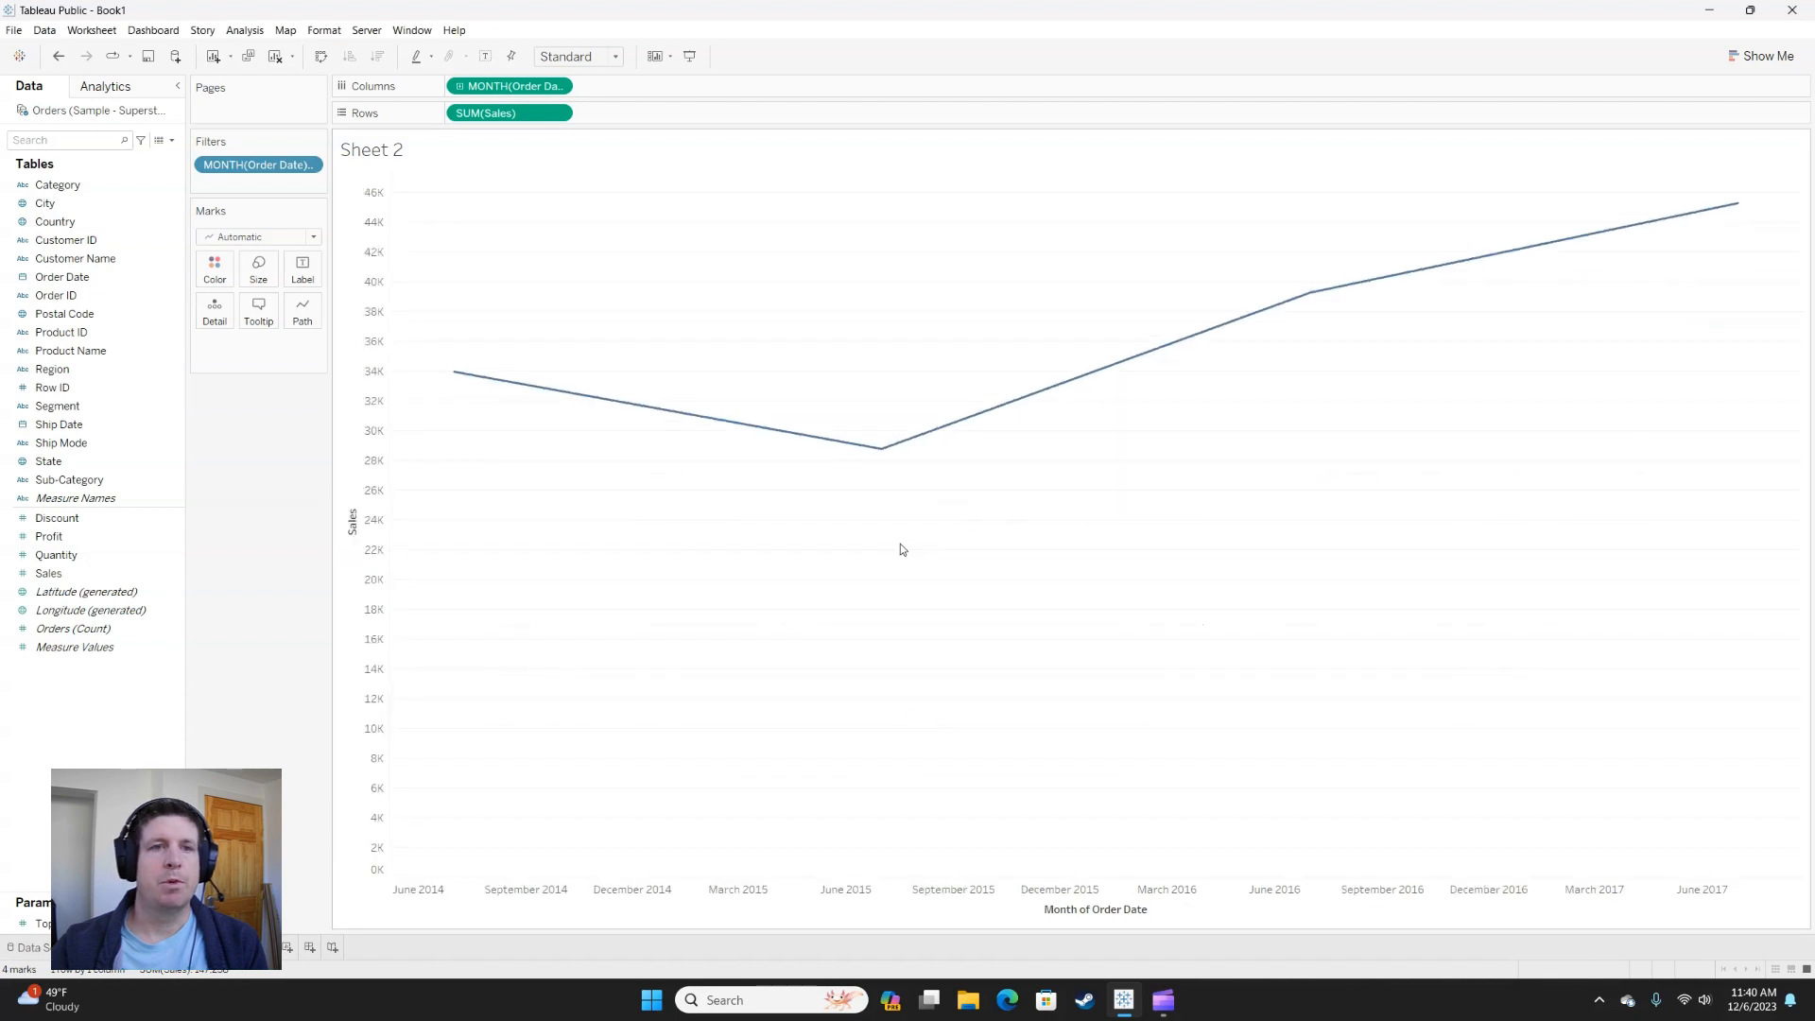
- Make the Order Date month on columns discrete and set the chart to Fit Width
click(565, 88)
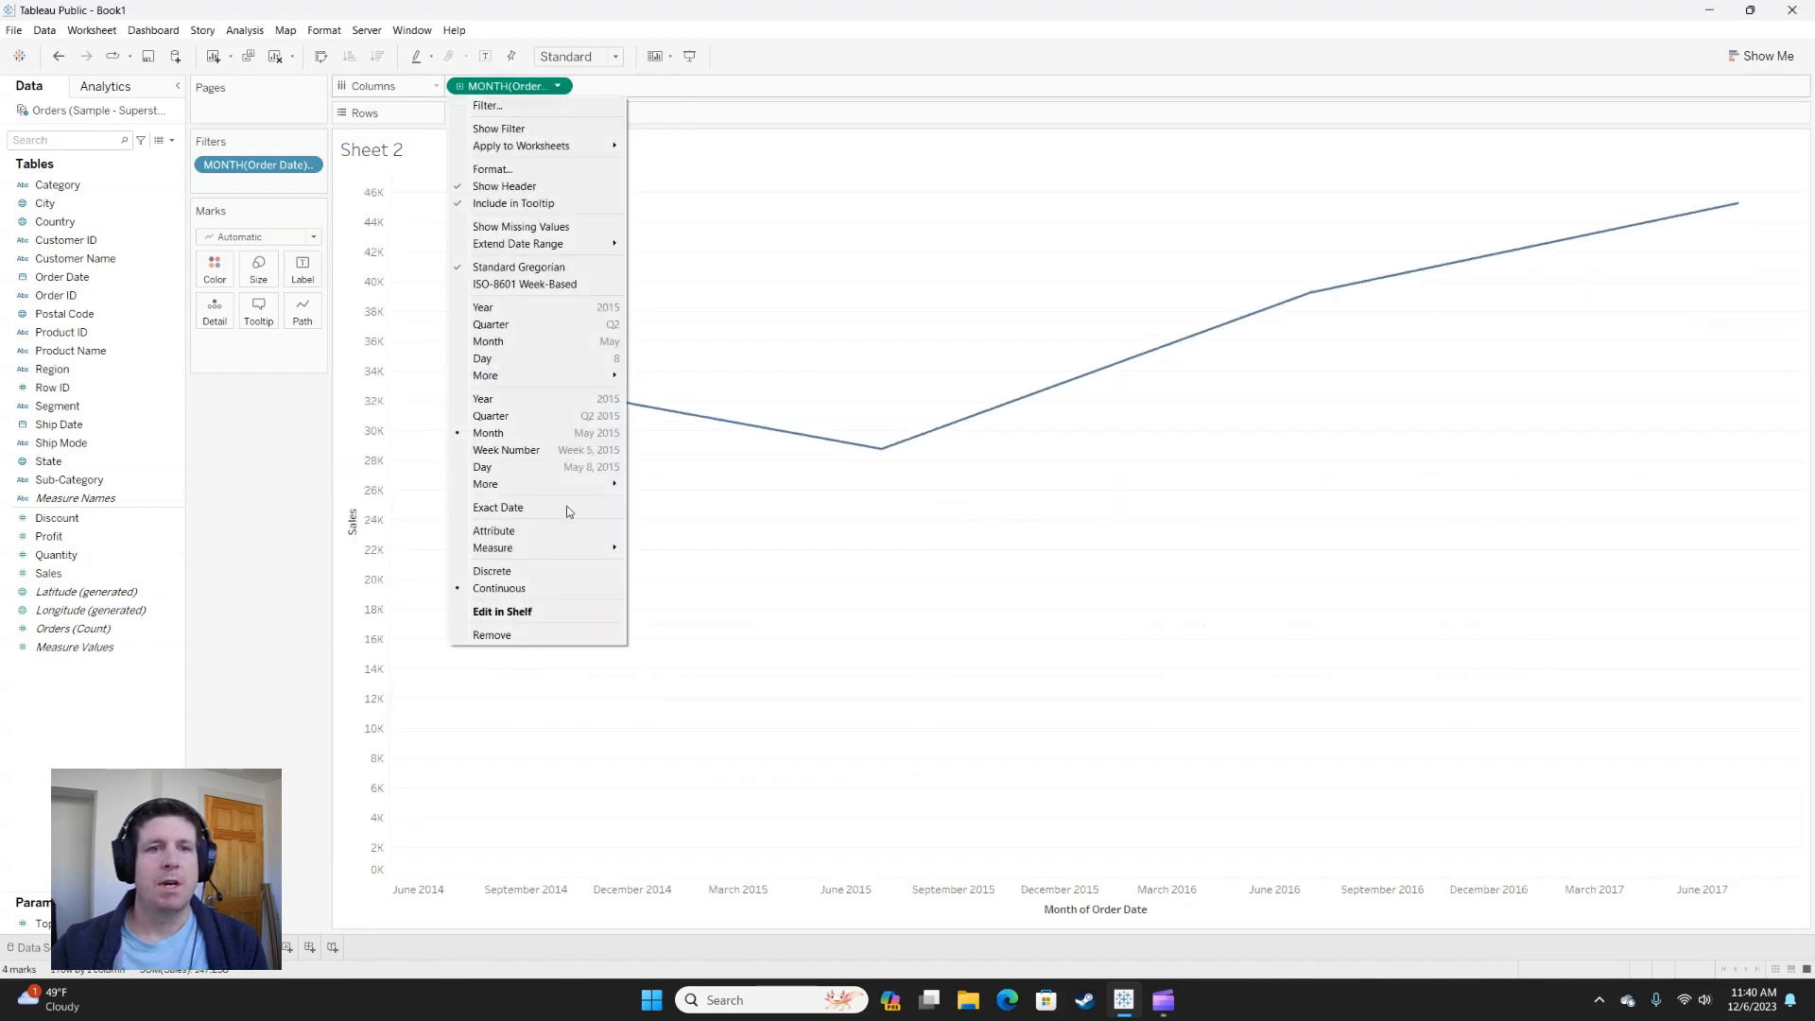
click(493, 572)
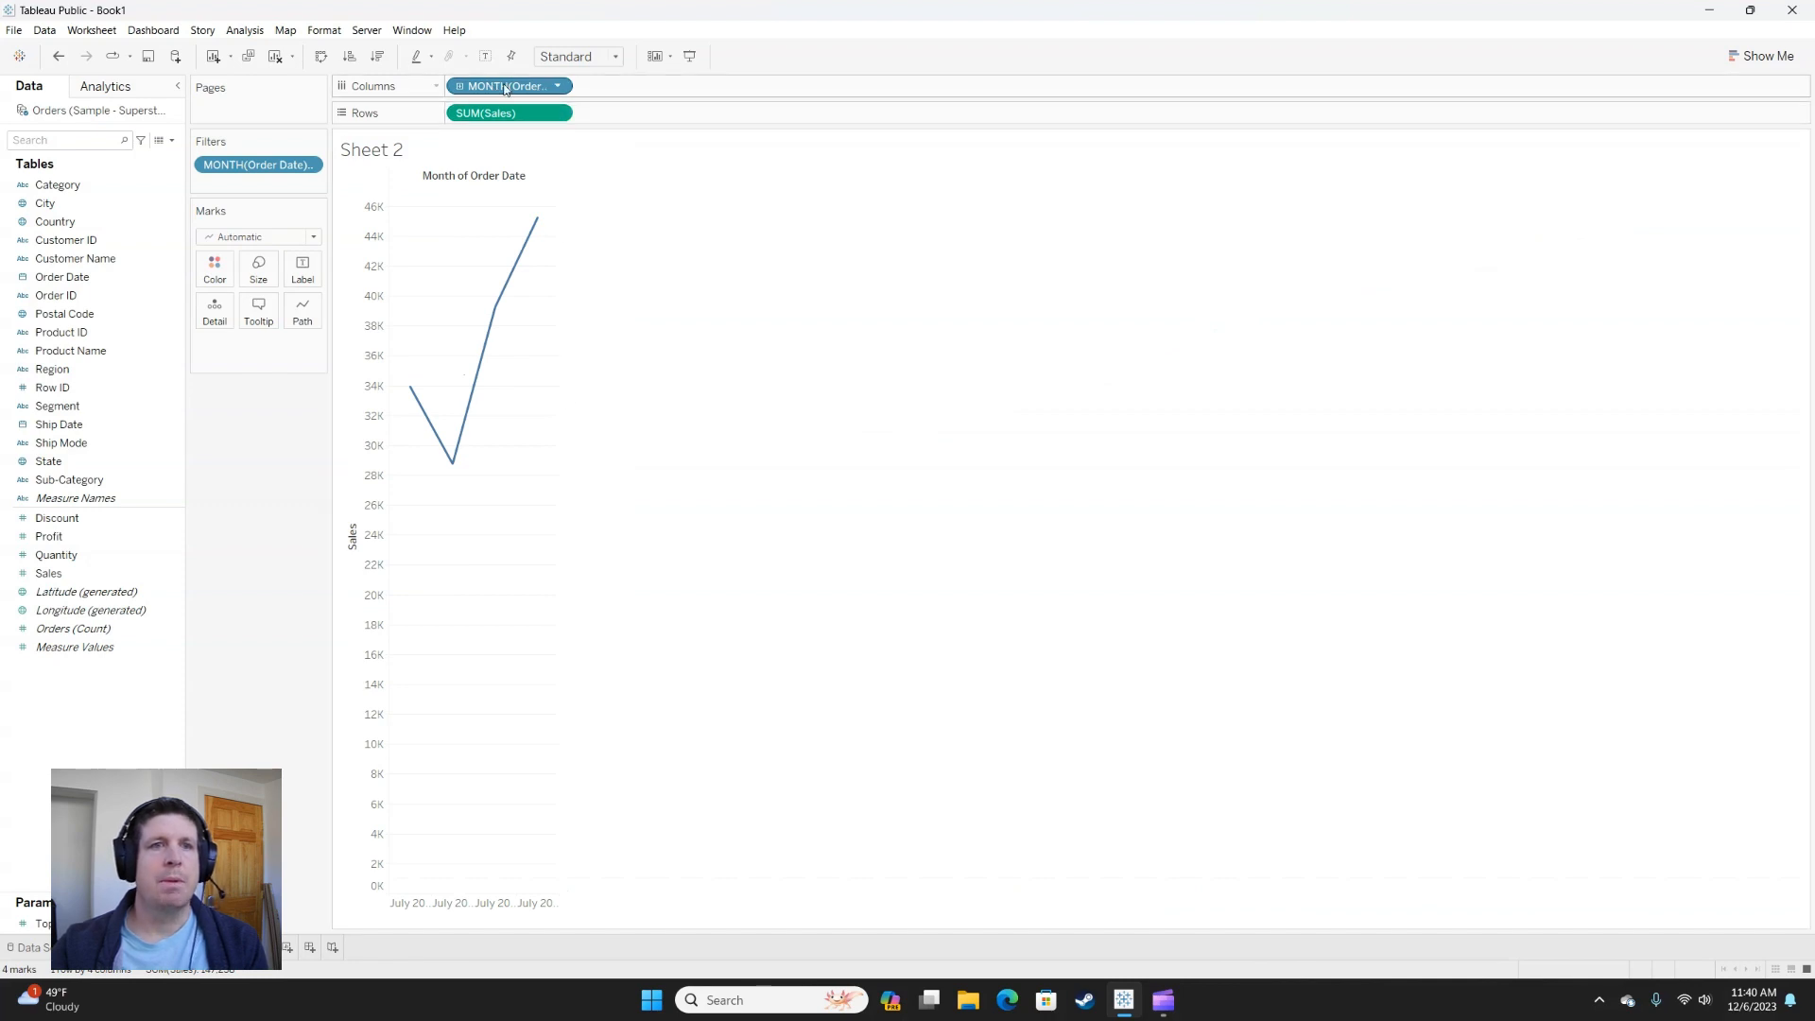
click(556, 88)
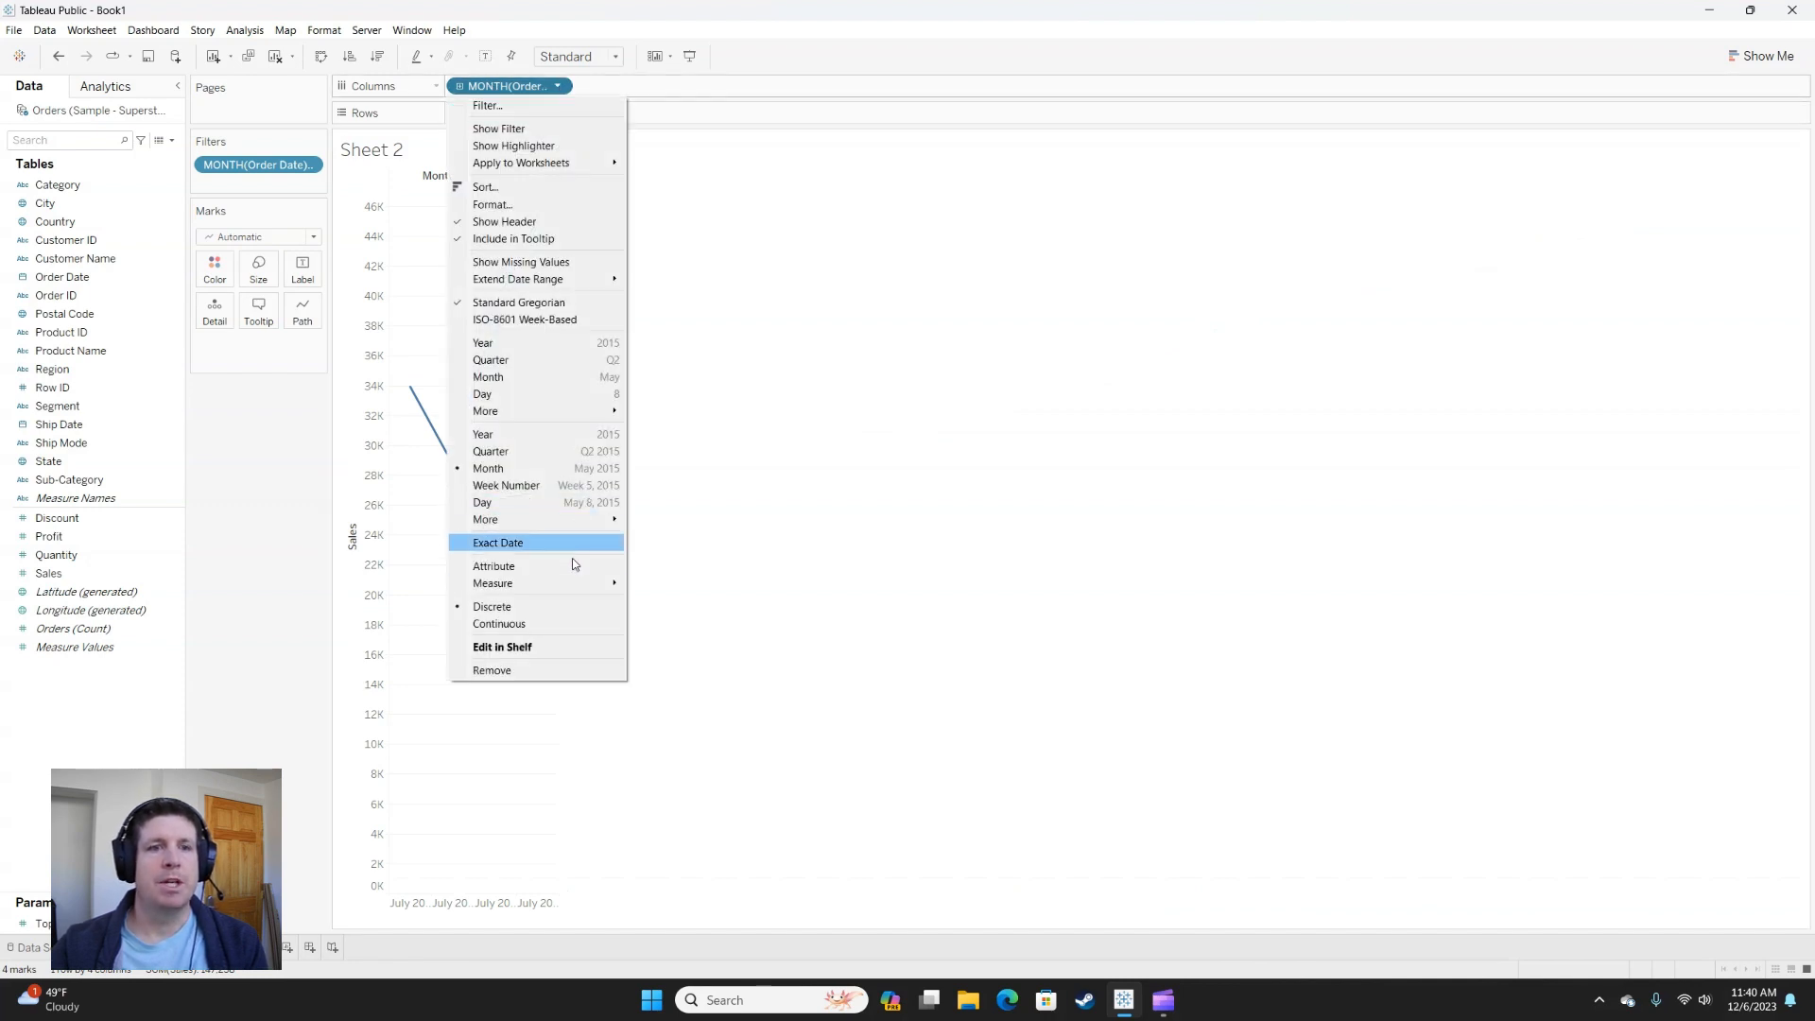
click(710, 447)
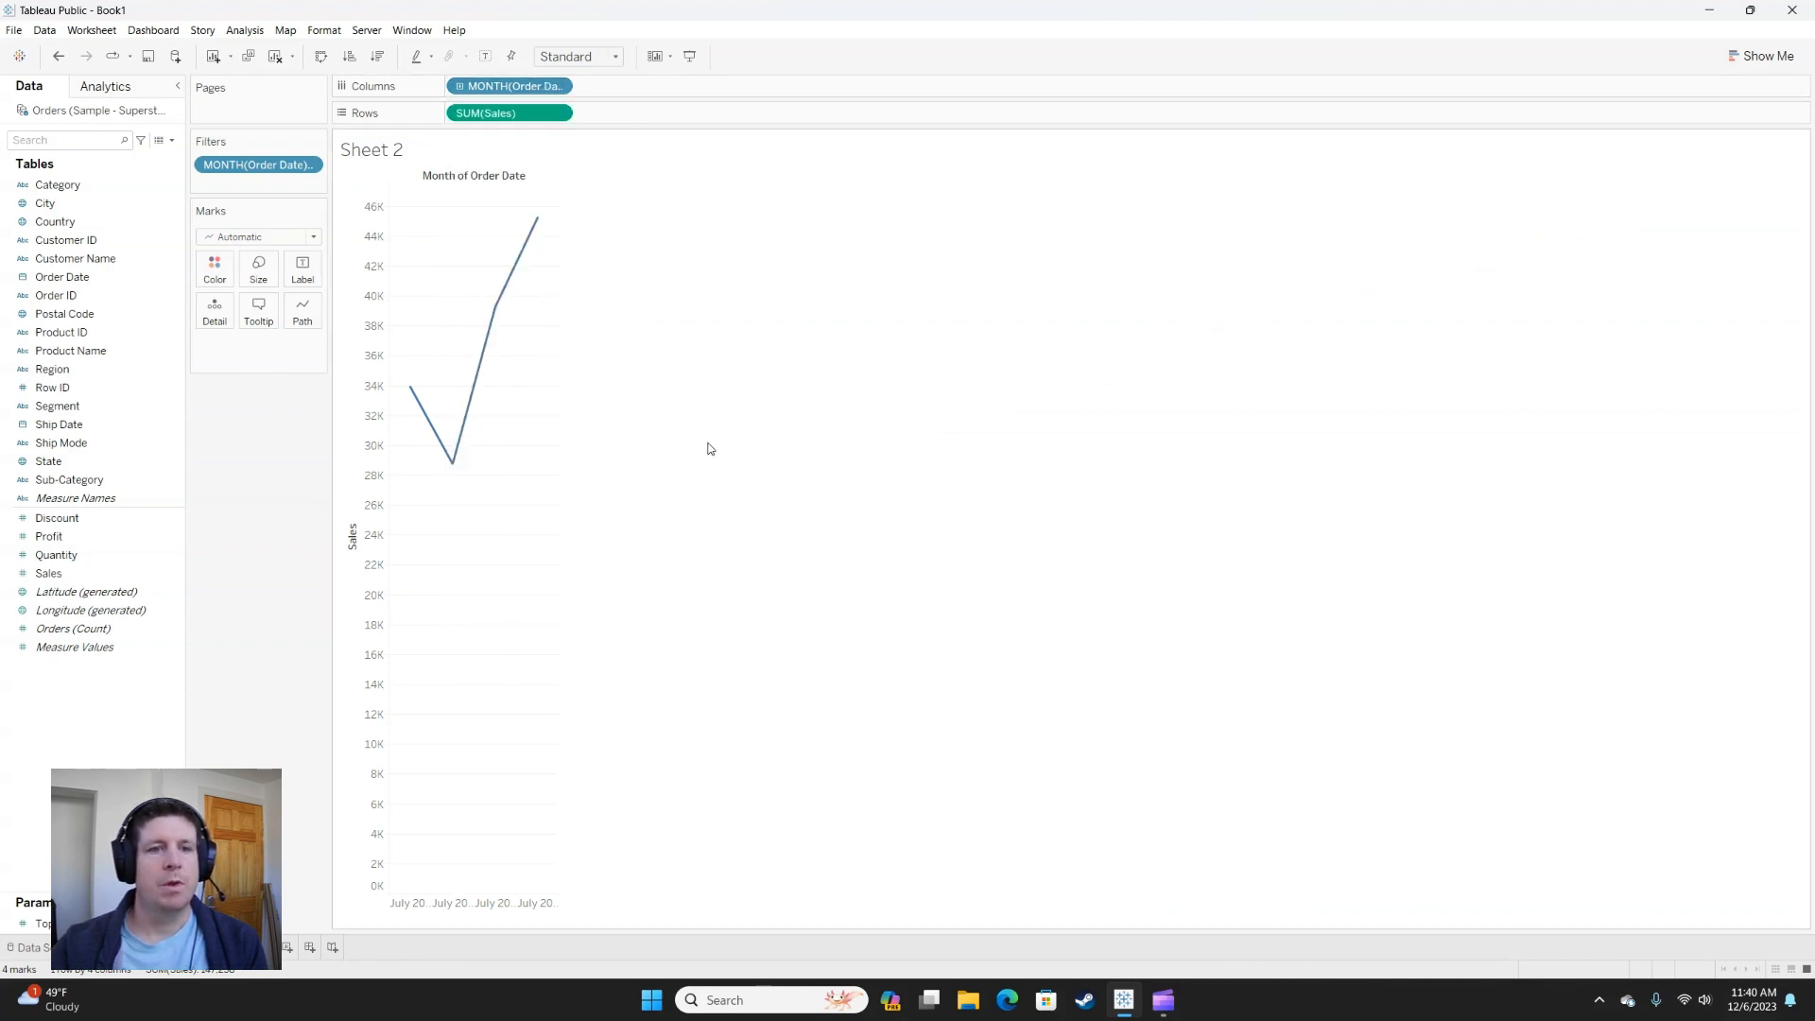
click(610, 56)
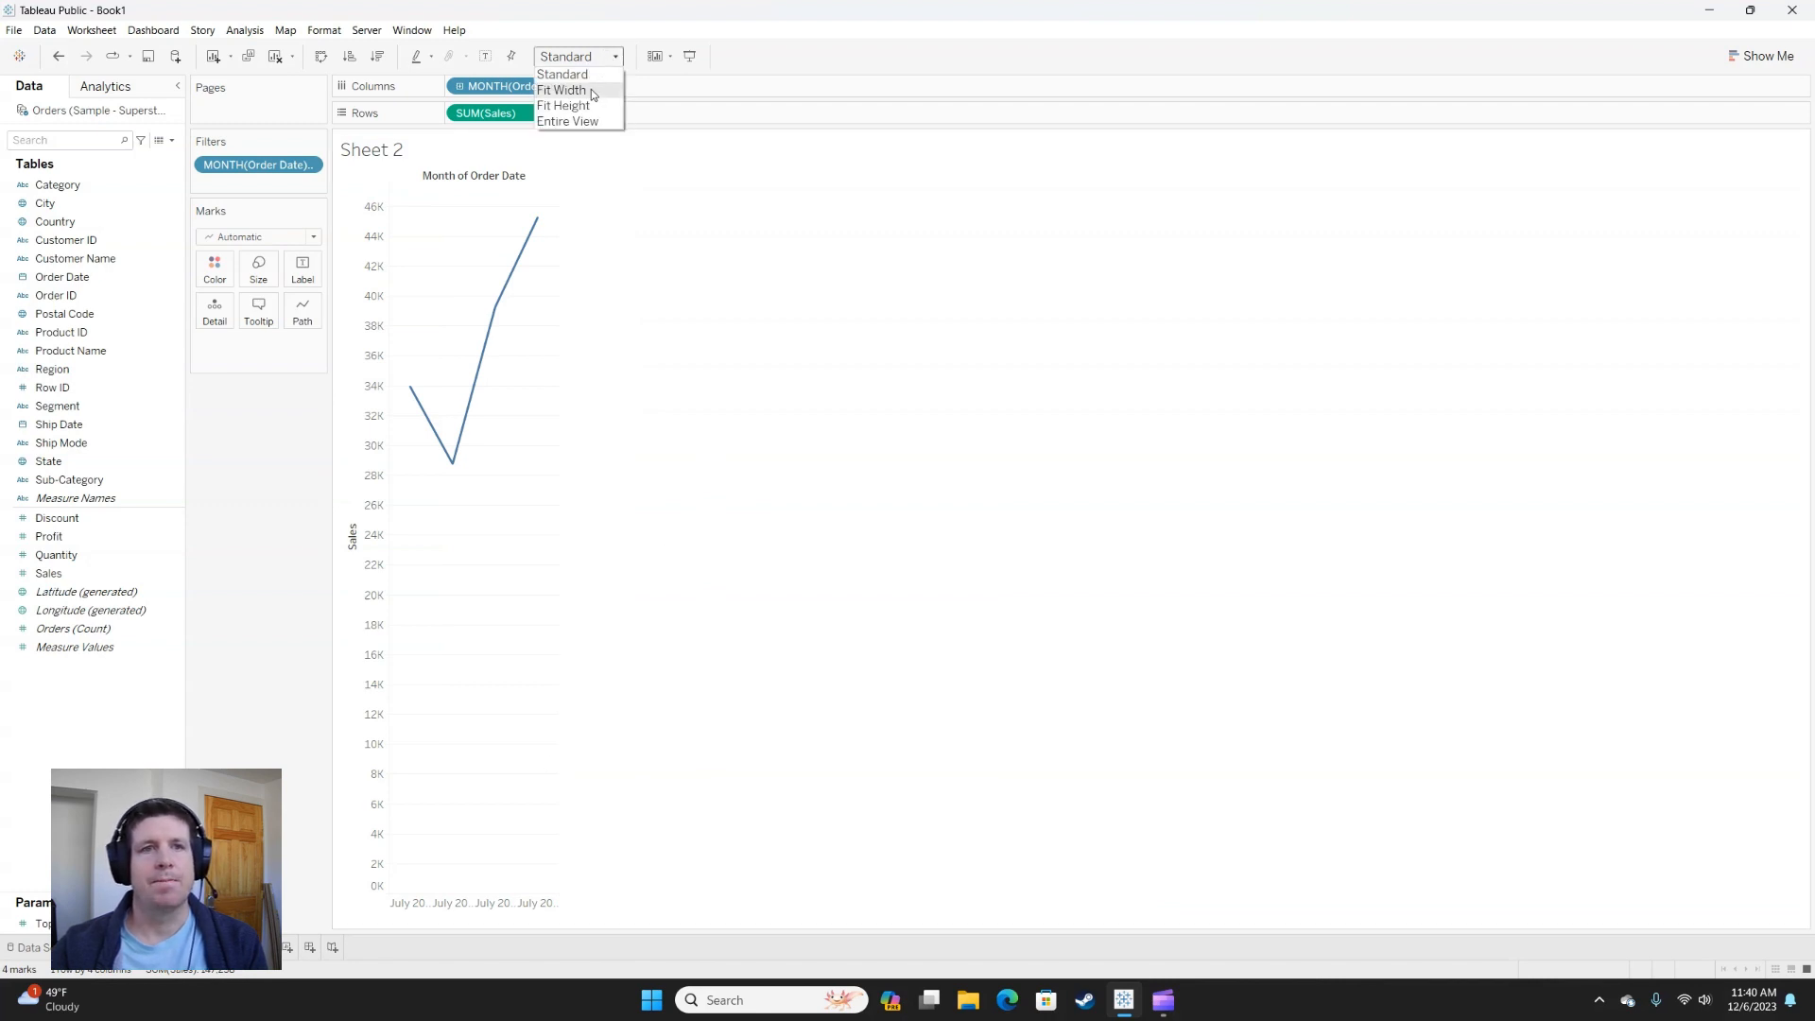
click(592, 88)
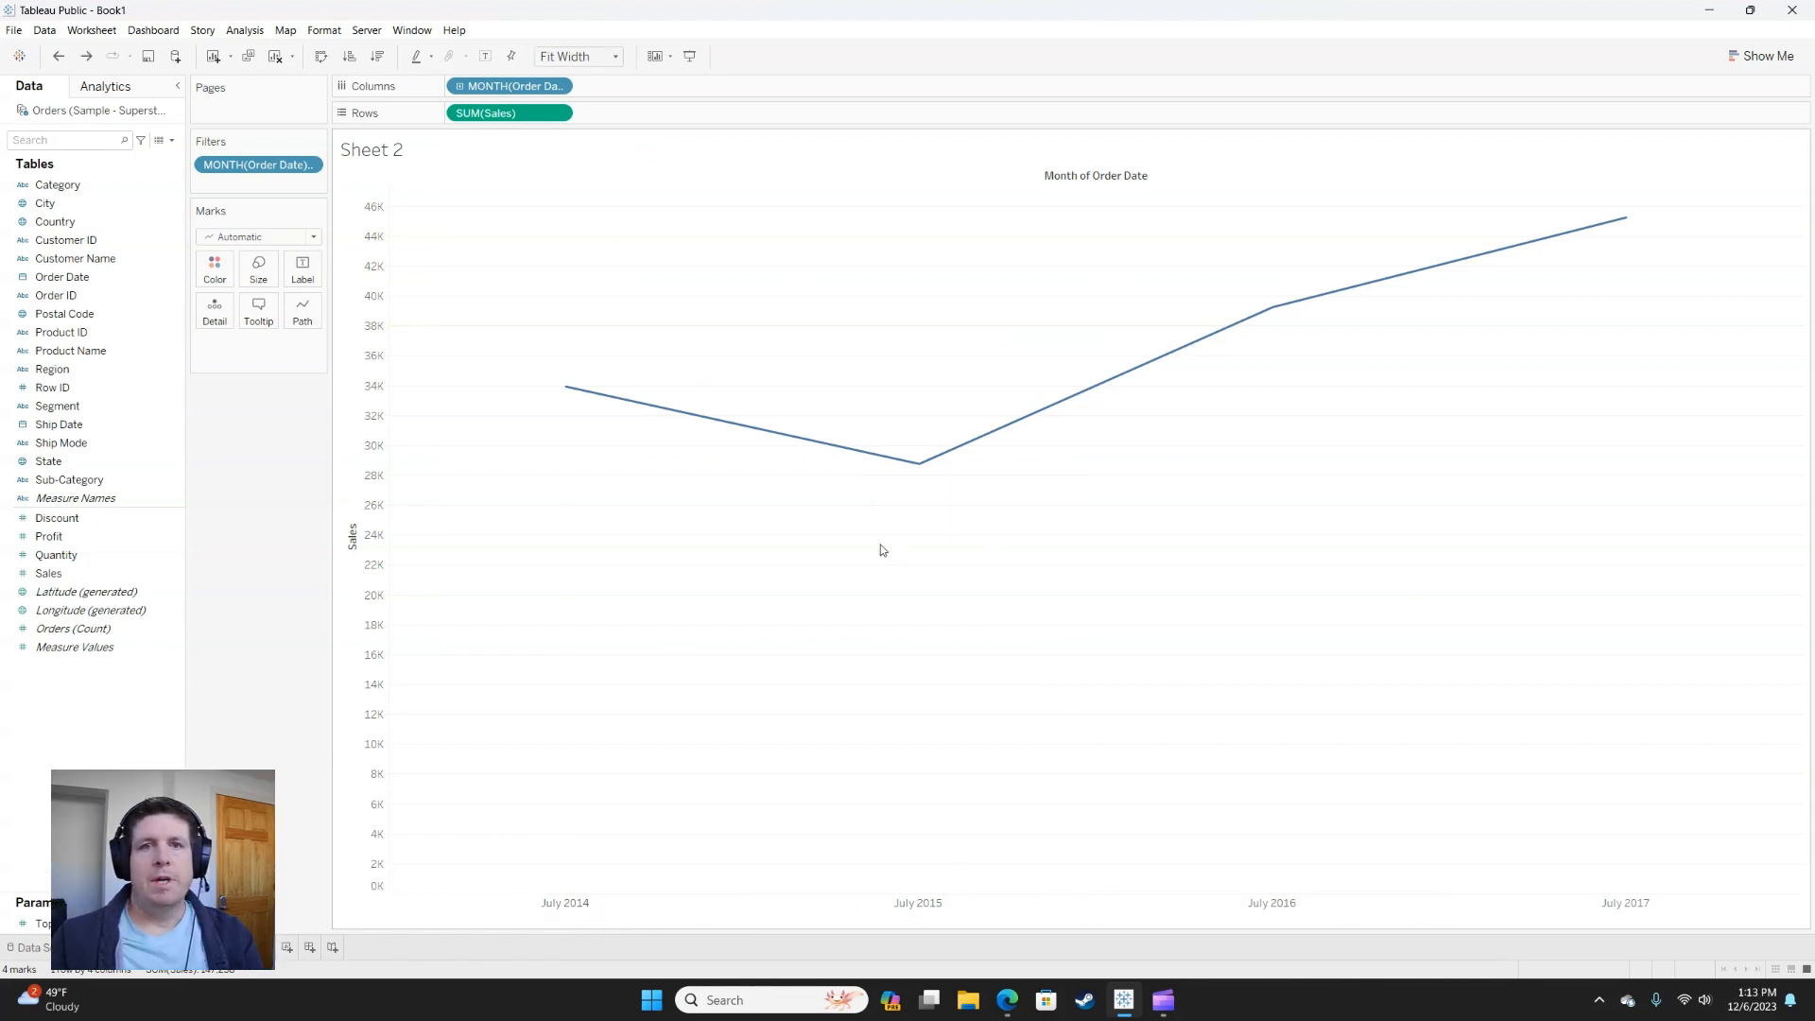
- On a new worksheet, chart the sum of Sales on rows against Sub-Category on columns
click(287, 947)
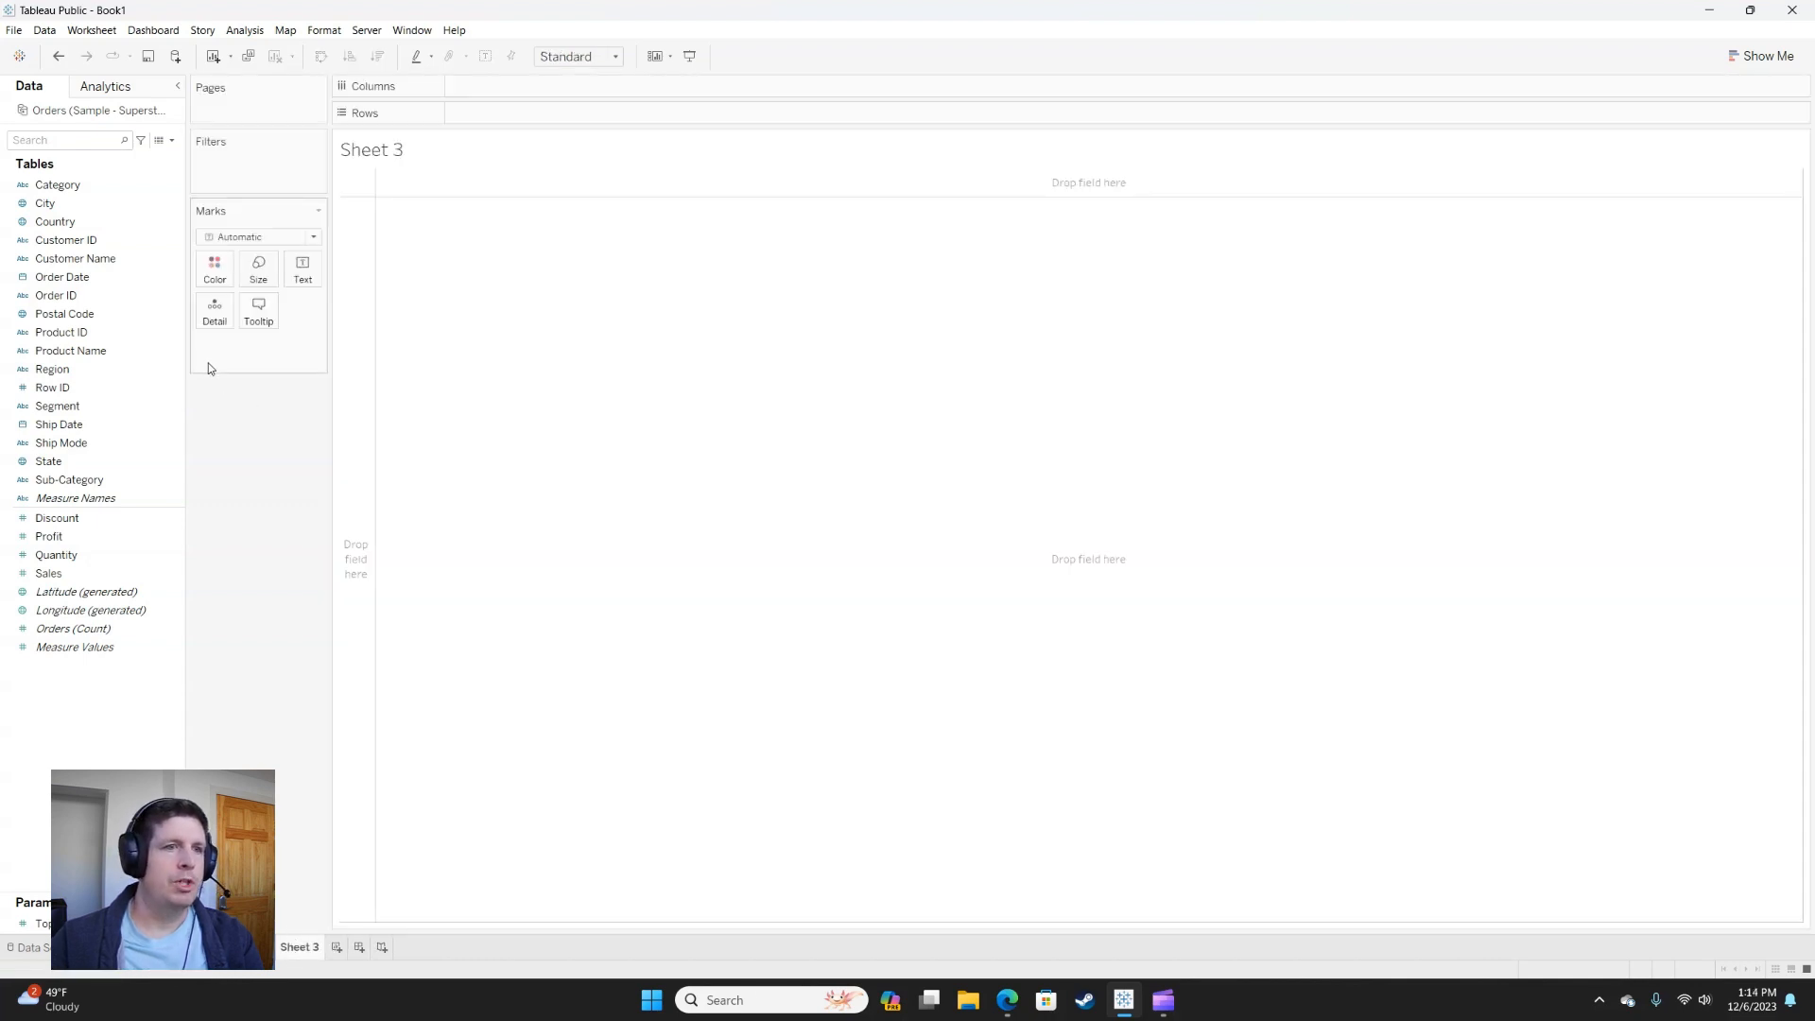
drag(85, 479, 586, 89)
mouse_move(48, 573)
mouse_down()
mouse_move(468, 270)
mouse_move(539, 114)
mouse_up()
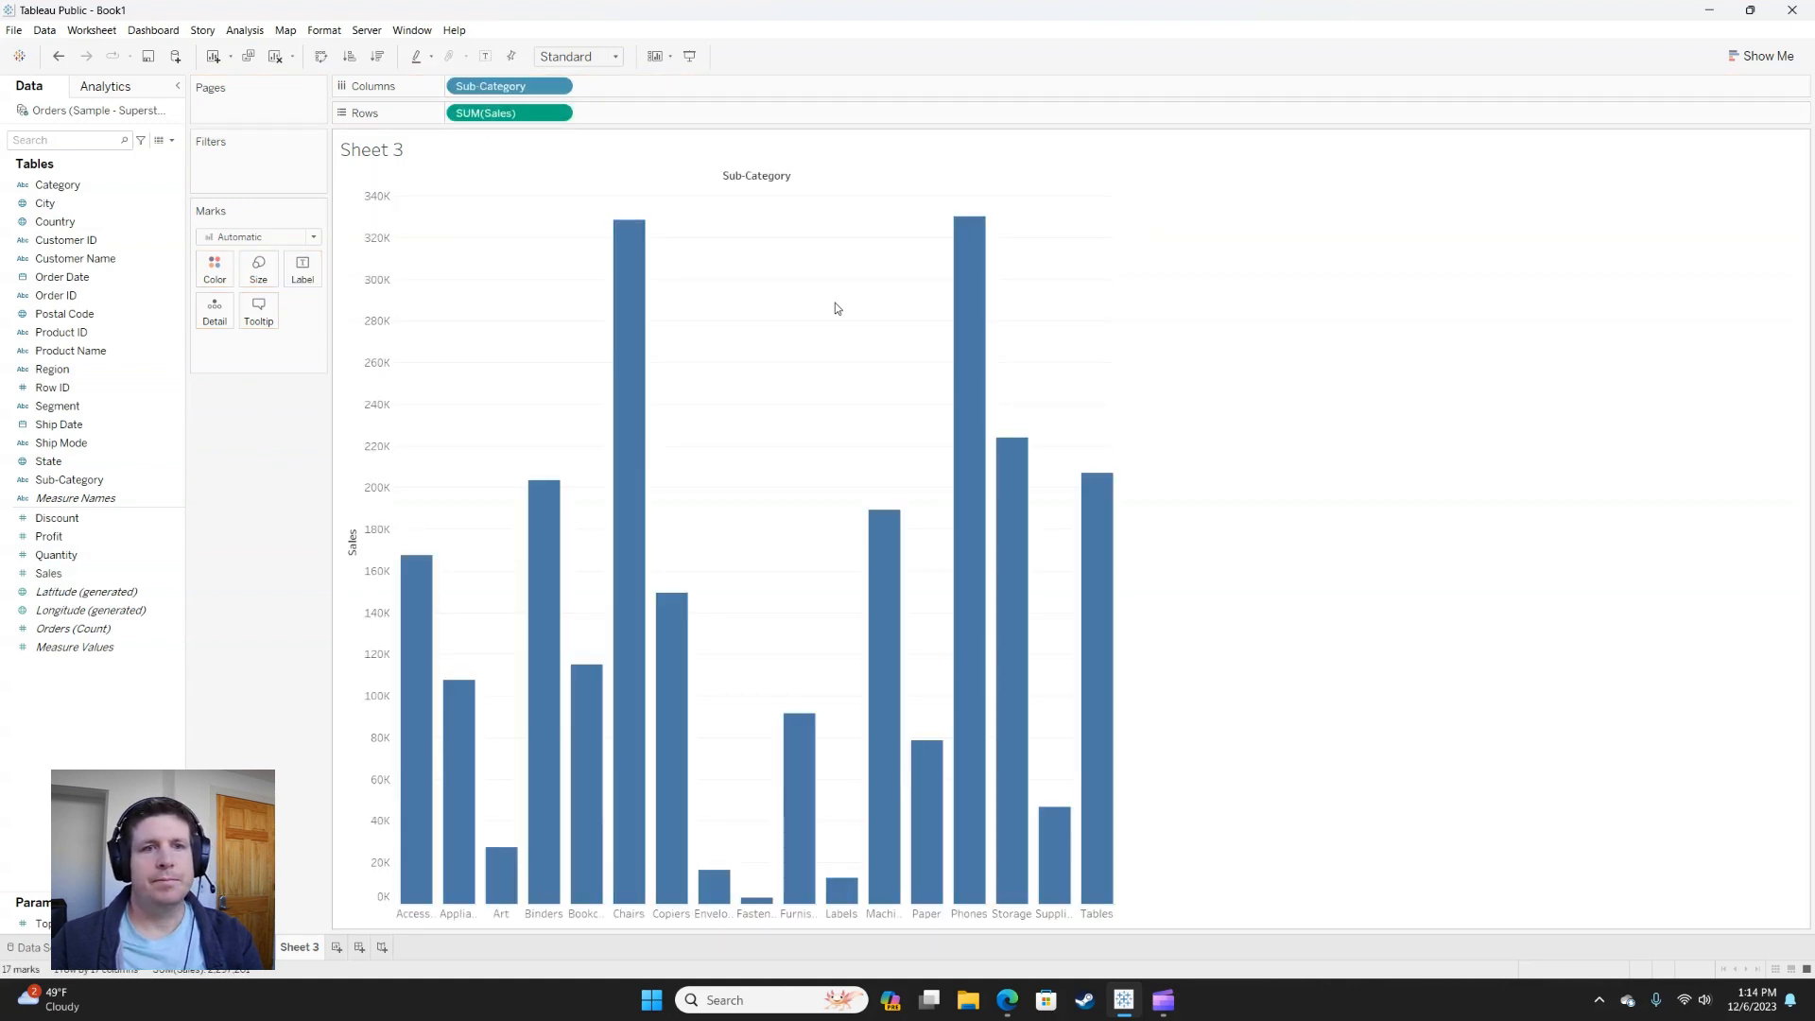
- Filter the chart on all values of Profit, with the range of values starting at 0
click(170, 555)
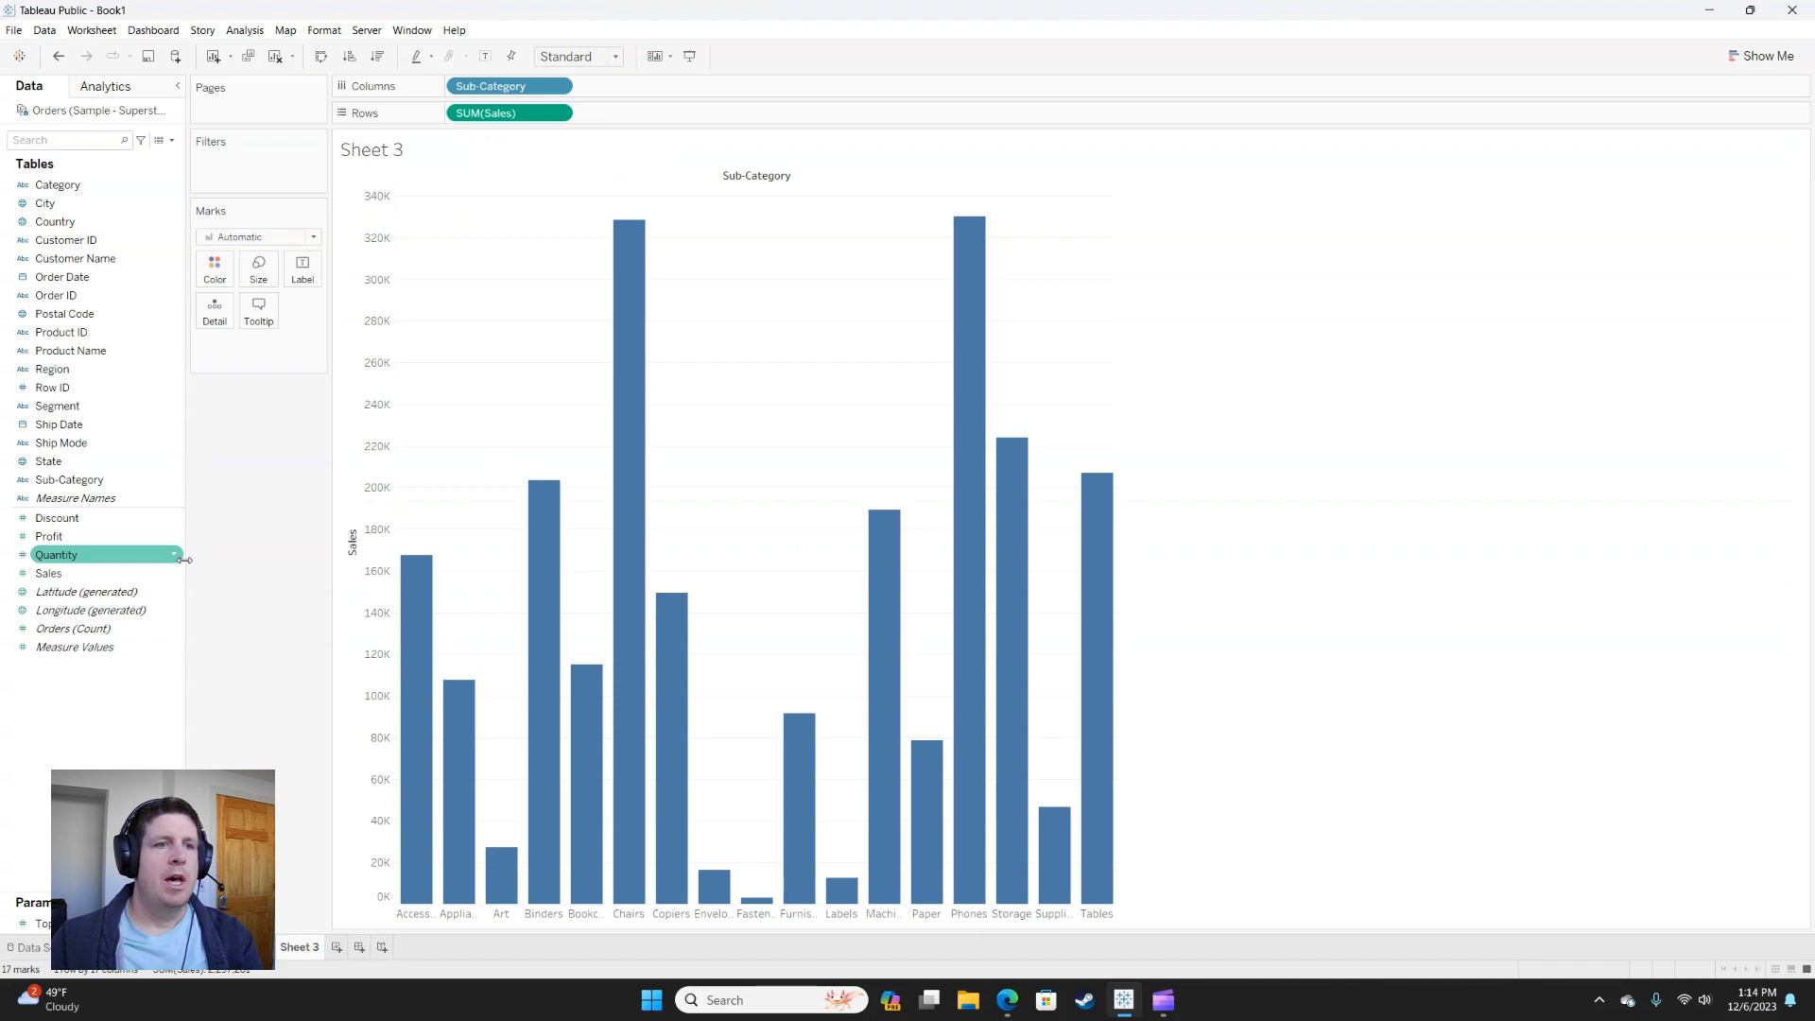
click(52, 536)
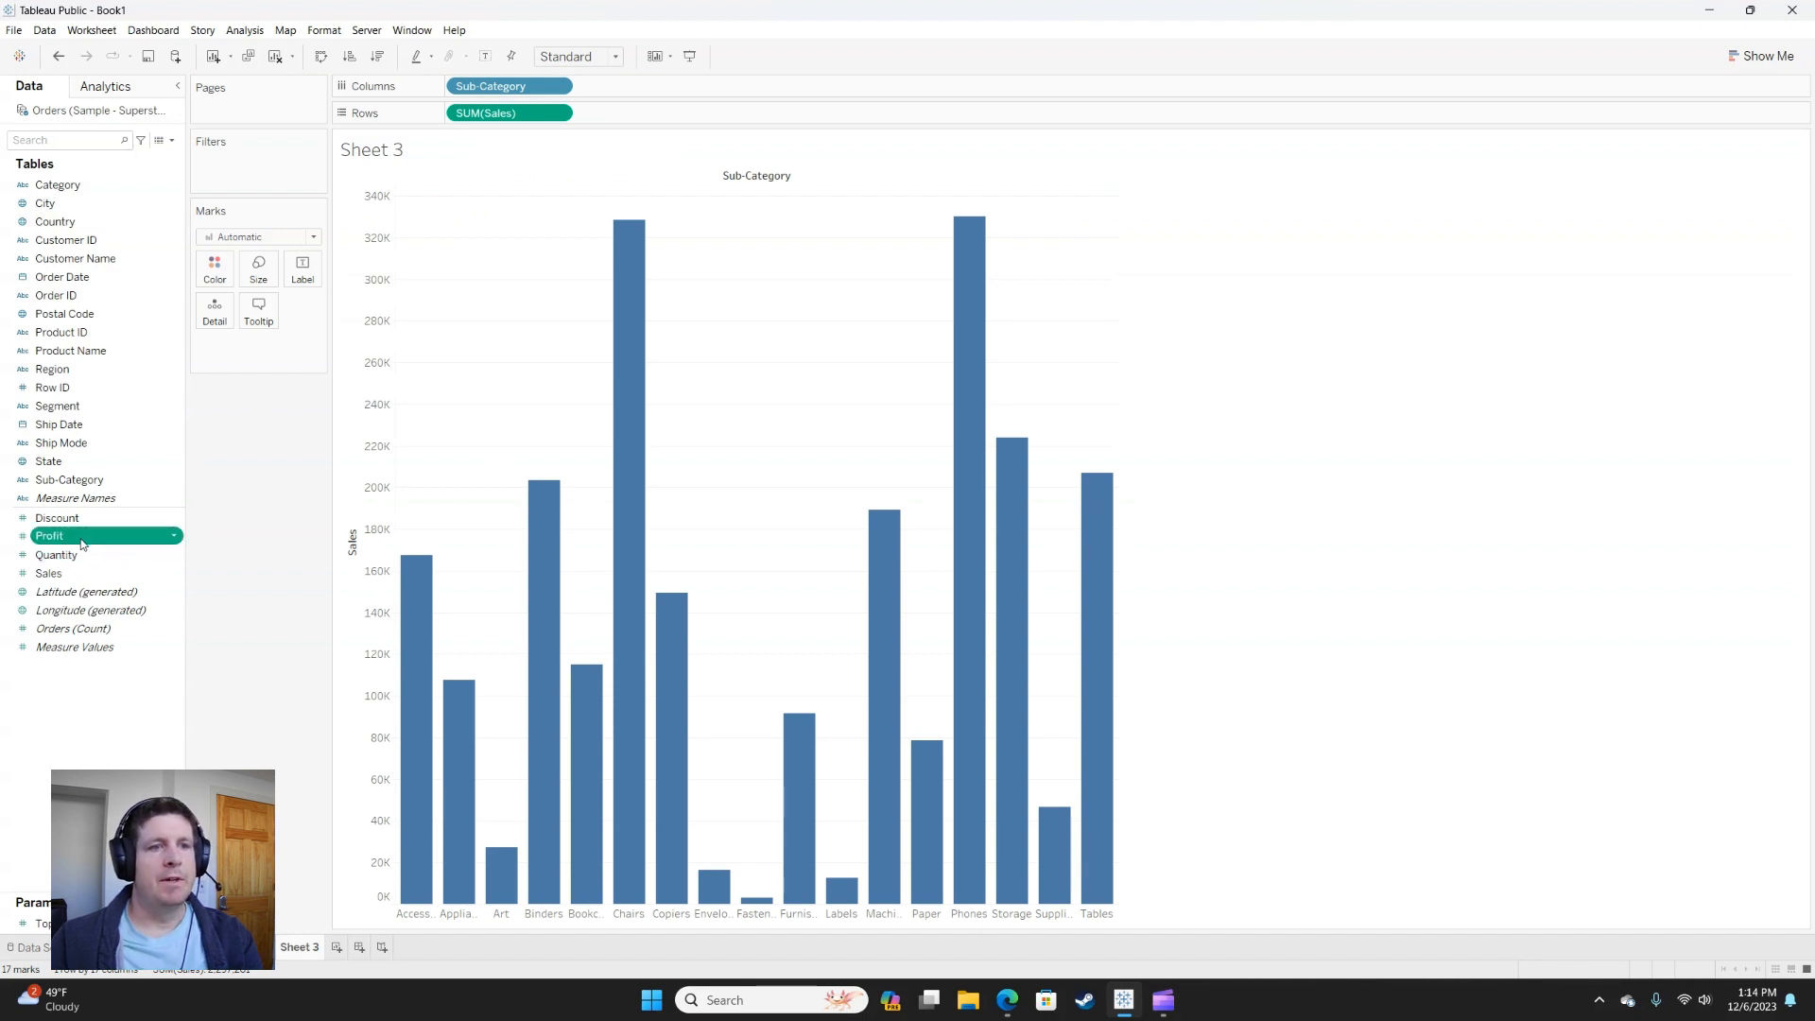
drag(94, 538, 244, 168)
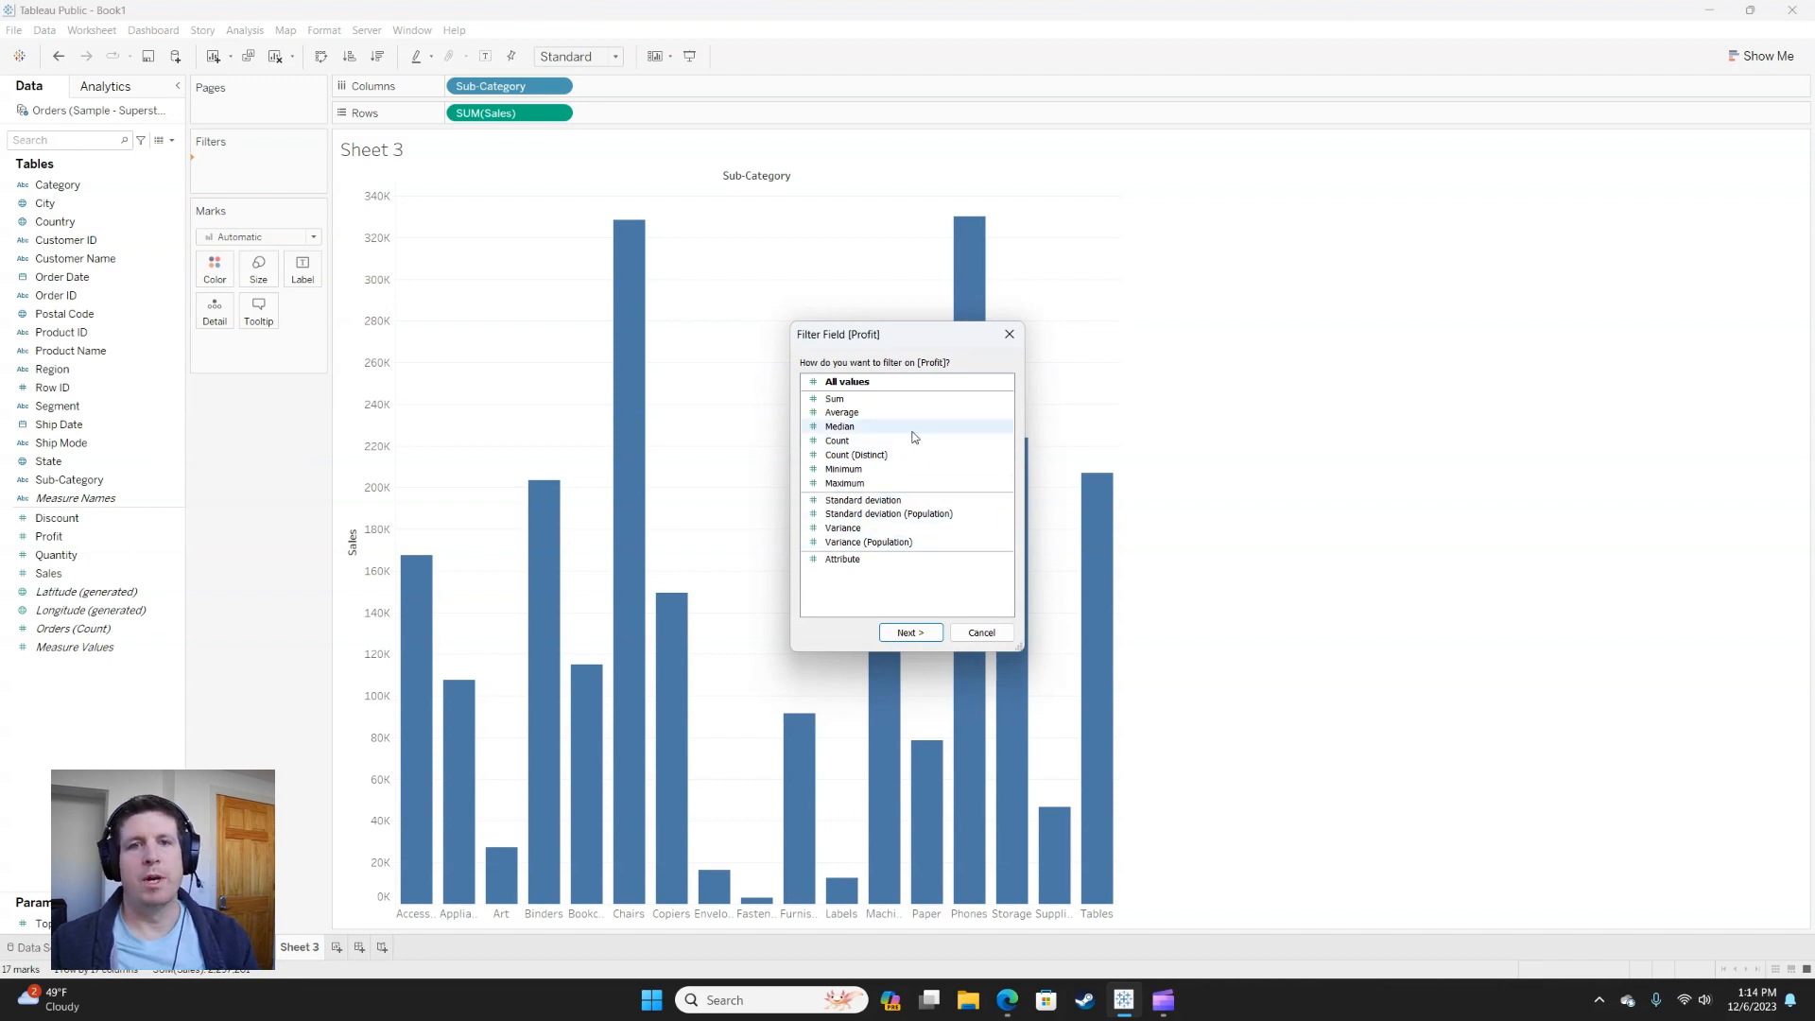
click(889, 384)
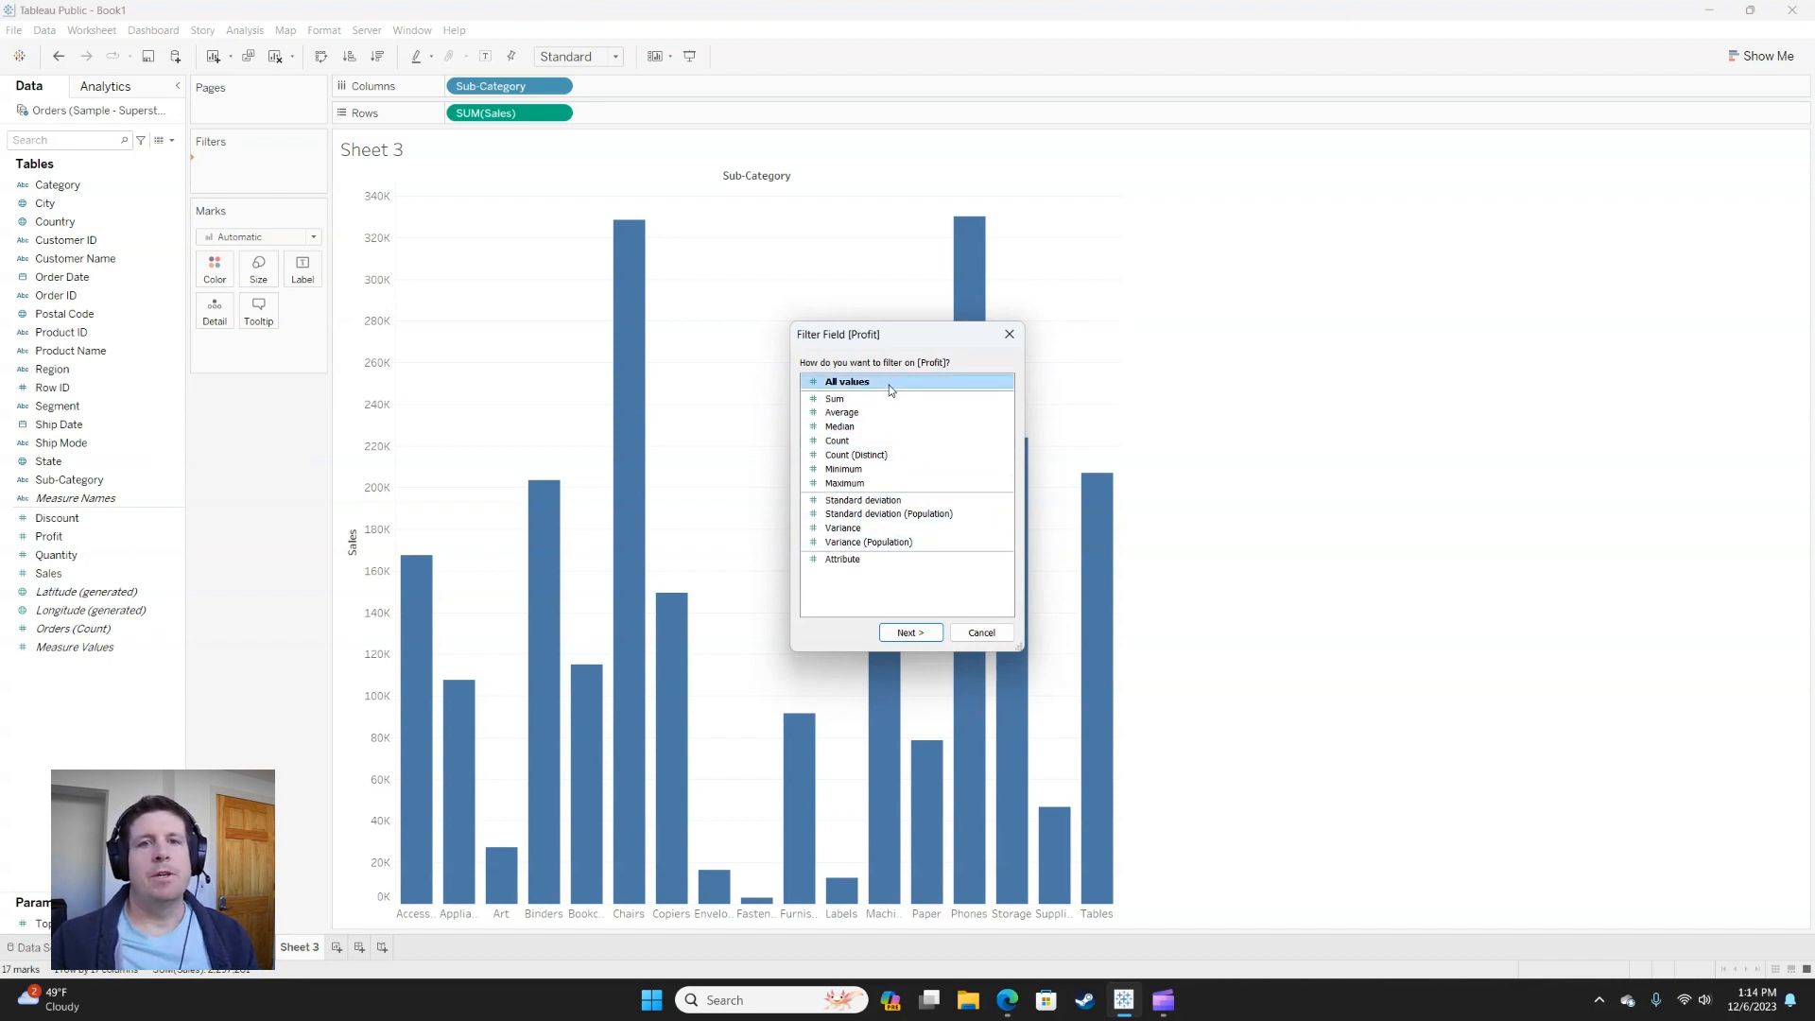
click(906, 633)
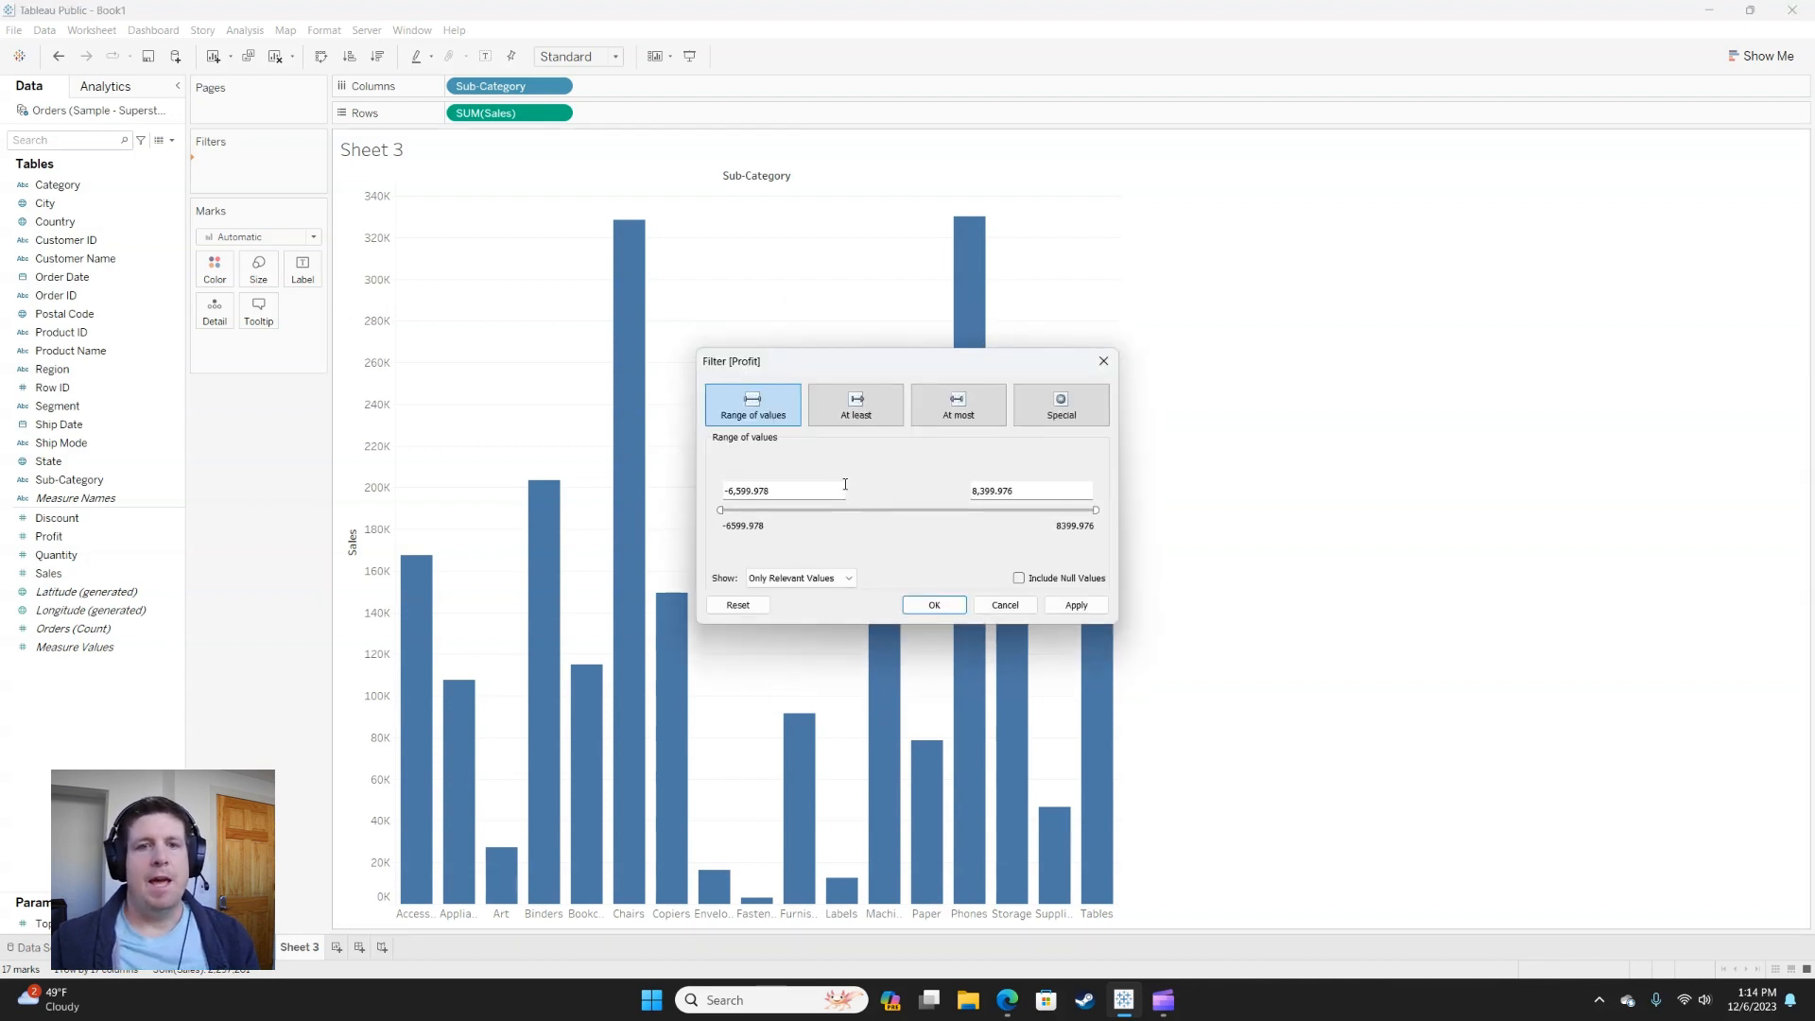
drag(776, 492, 661, 488)
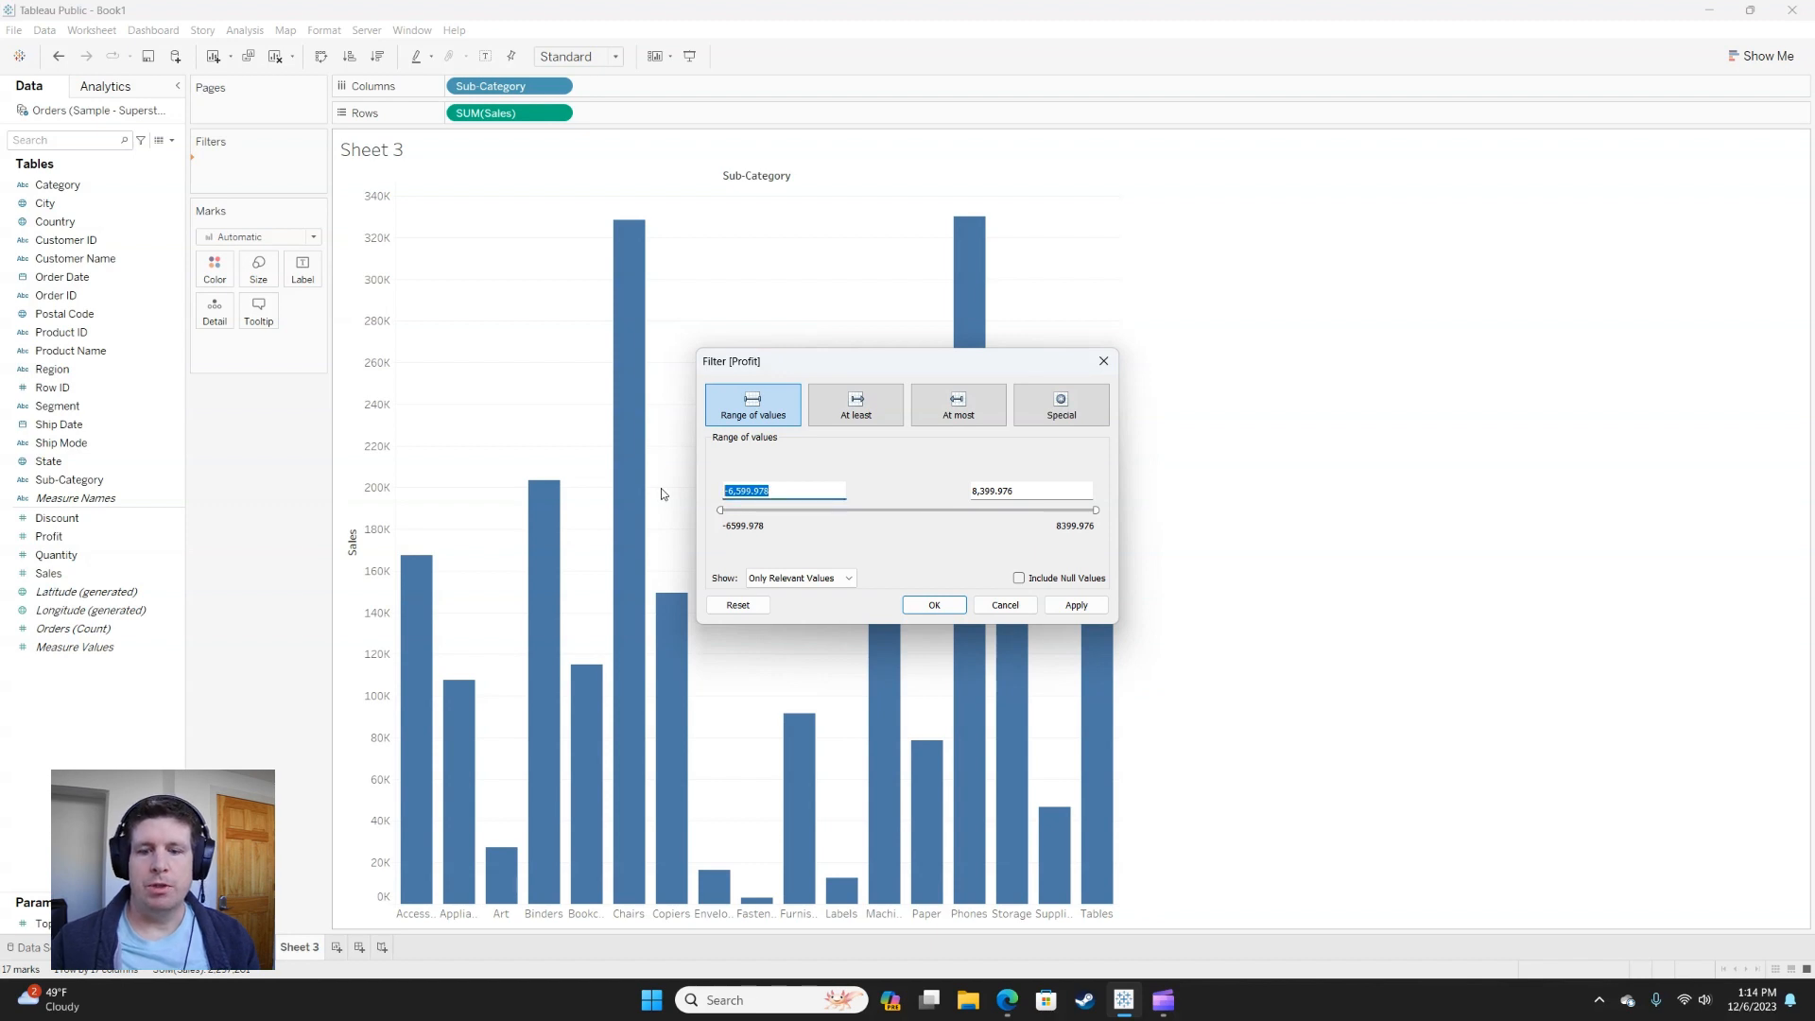
text(0)
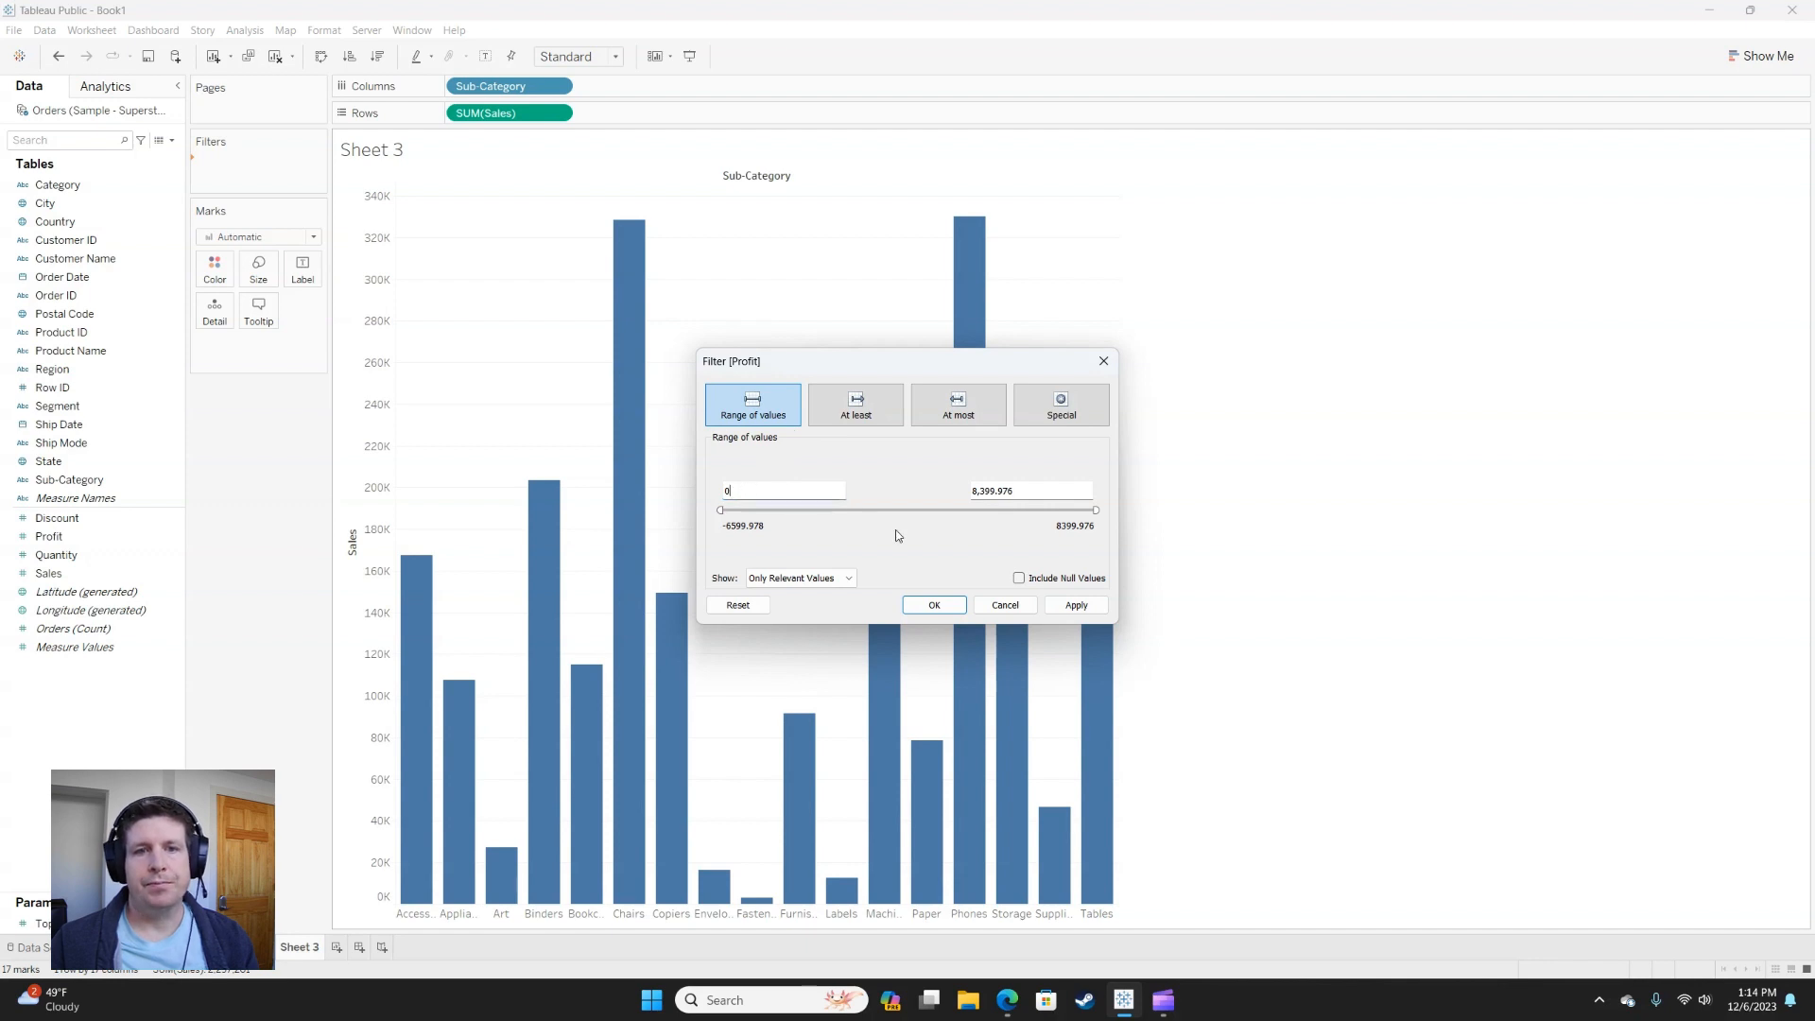
click(1066, 606)
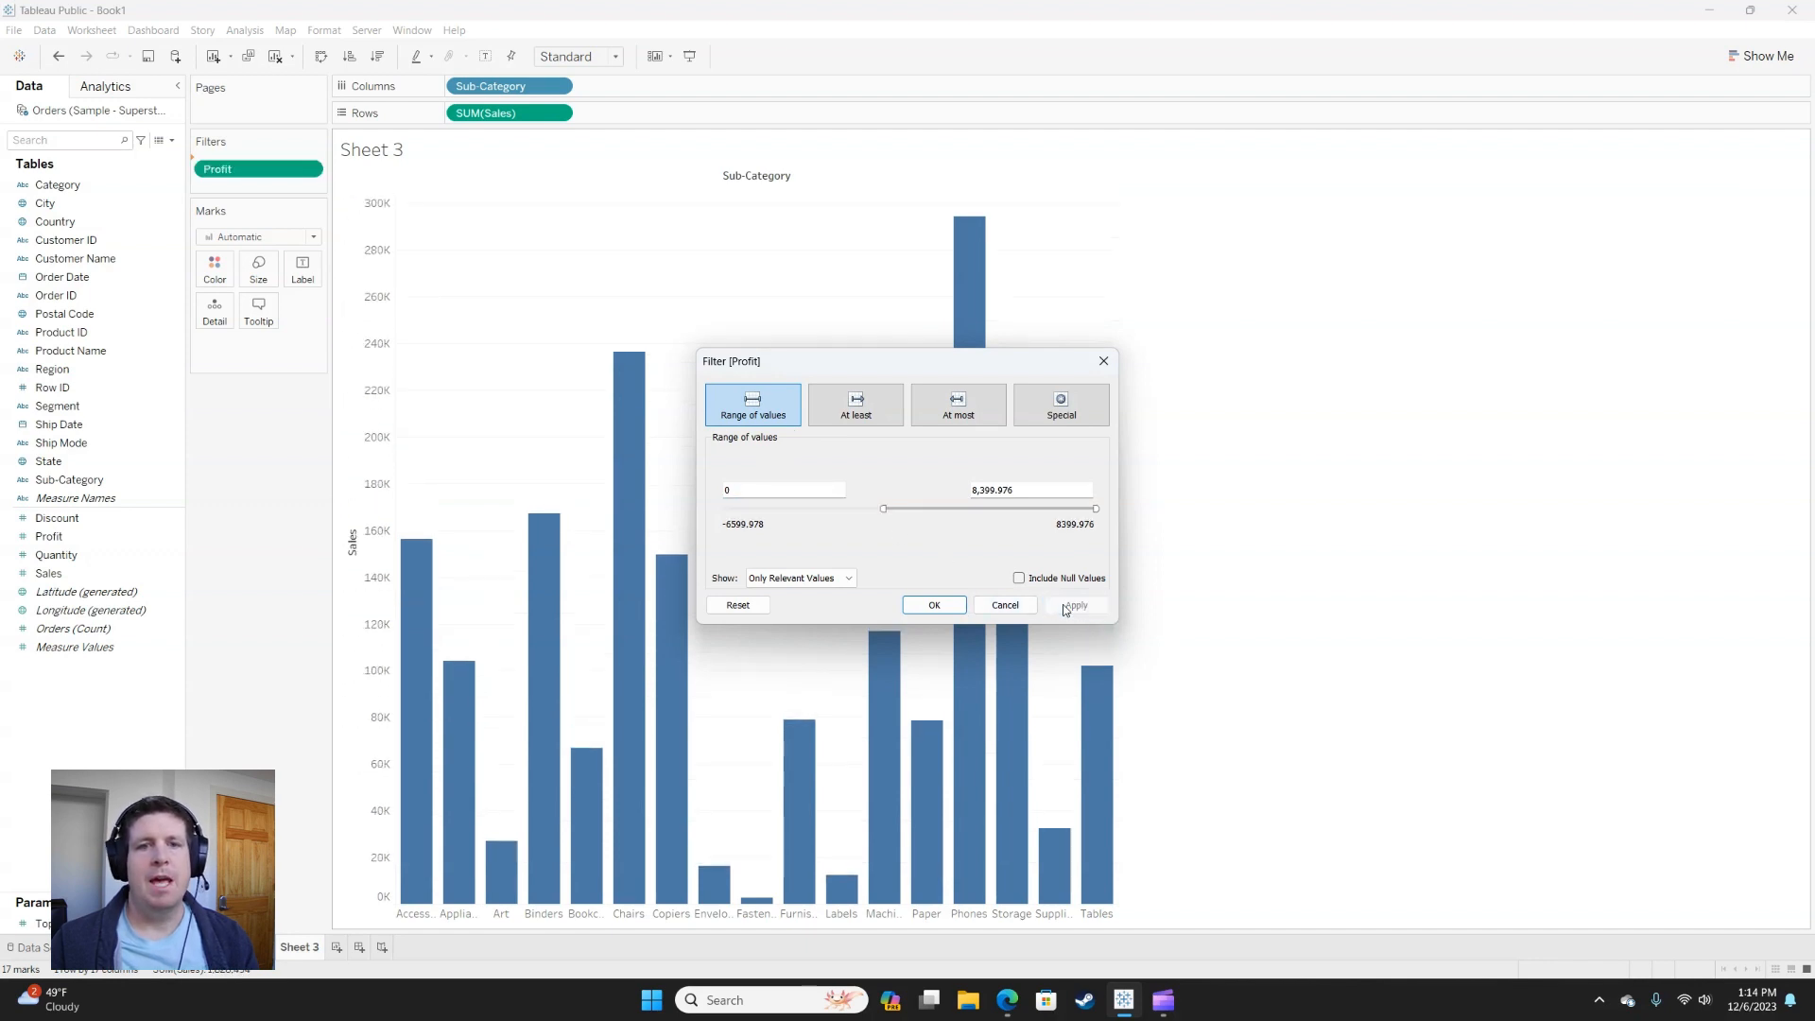
click(1006, 606)
- Remove the Profit filter from the Sub-Category chart and color the bars by the sum of Profit
drag(257, 170, 259, 473)
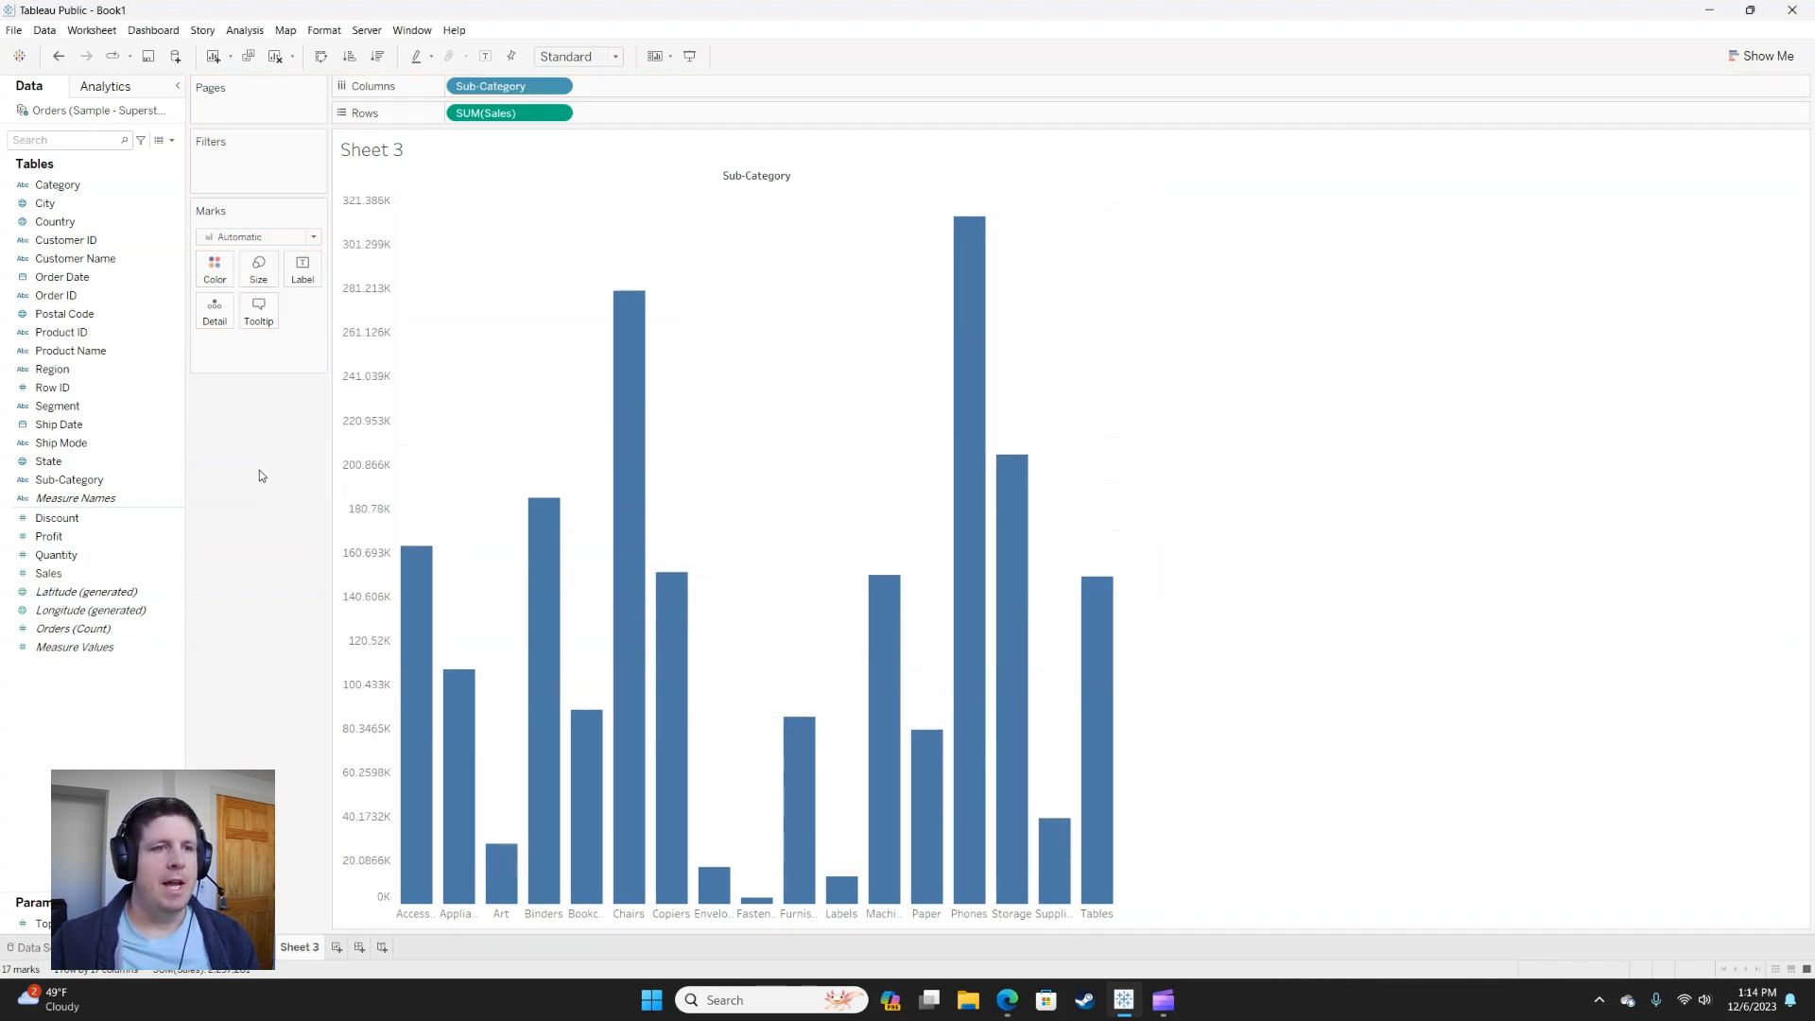
drag(50, 536, 238, 426)
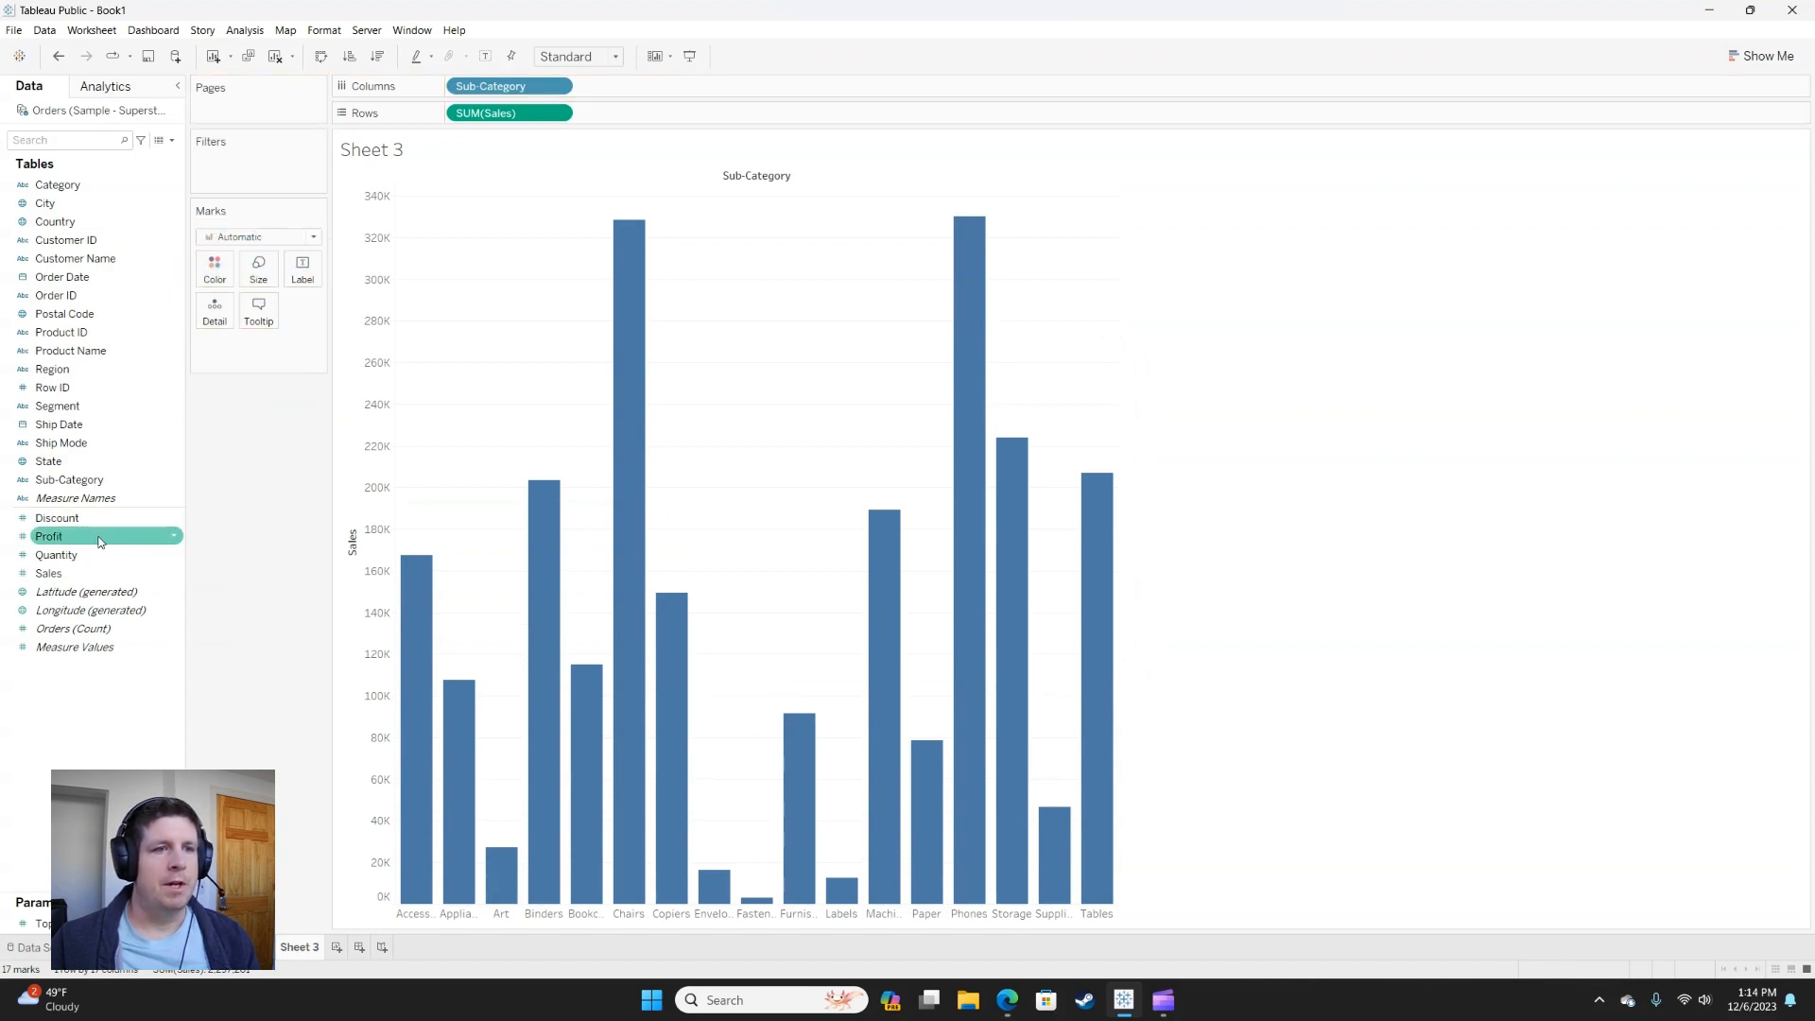
drag(99, 541, 215, 270)
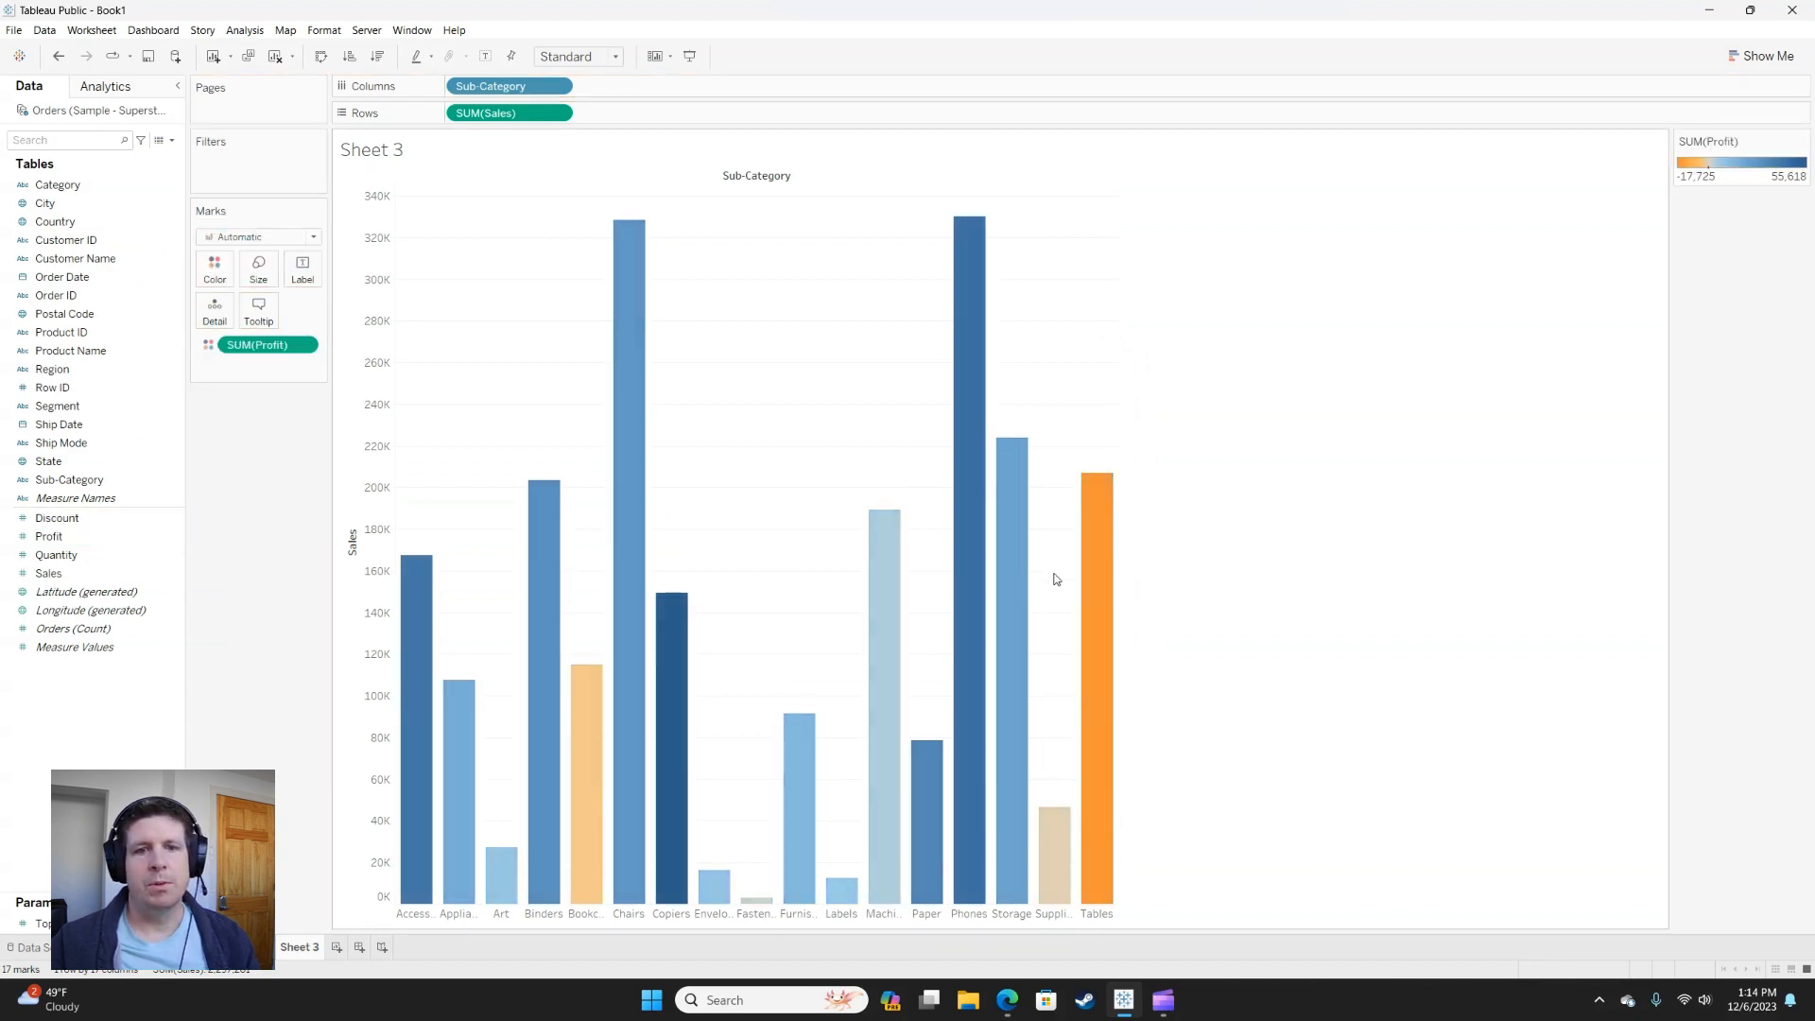
mouse_move(593, 753)
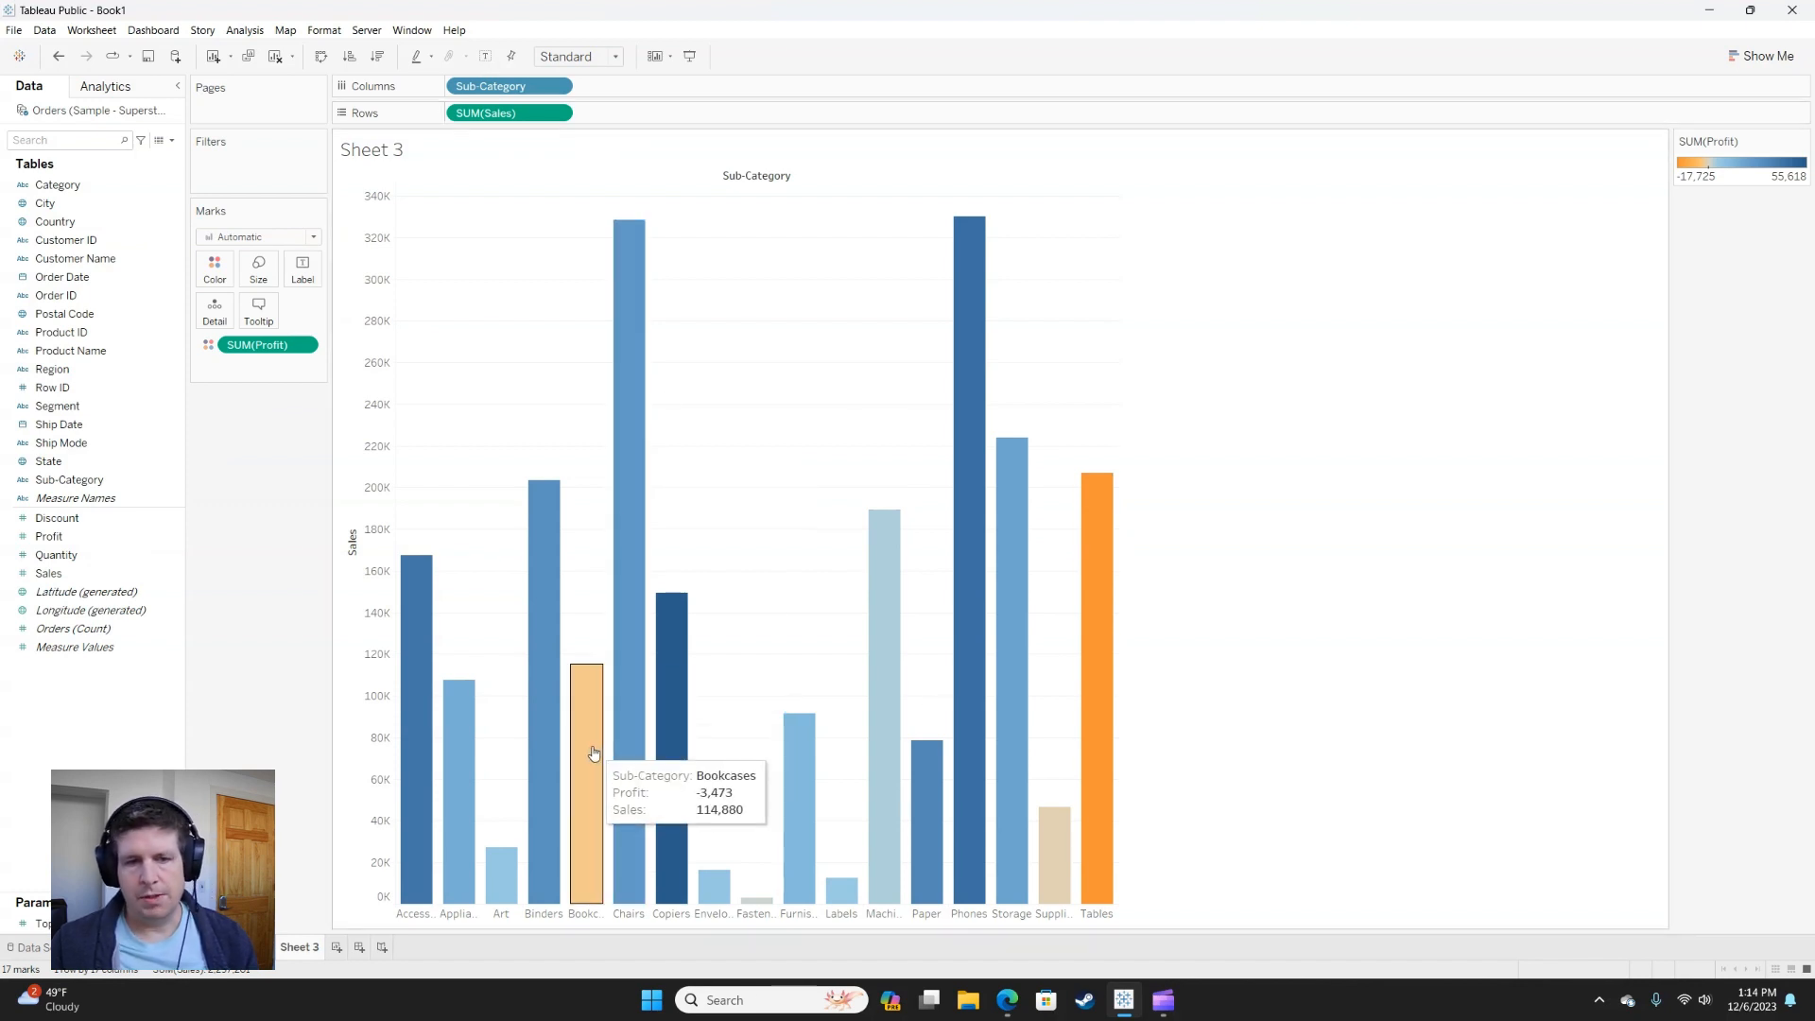
- Filter the Sub-Category chart on the sum of Profit, with the range of values starting at 0
mouse_move(49, 536)
mouse_down()
mouse_move(229, 276)
mouse_move(246, 176)
mouse_up()
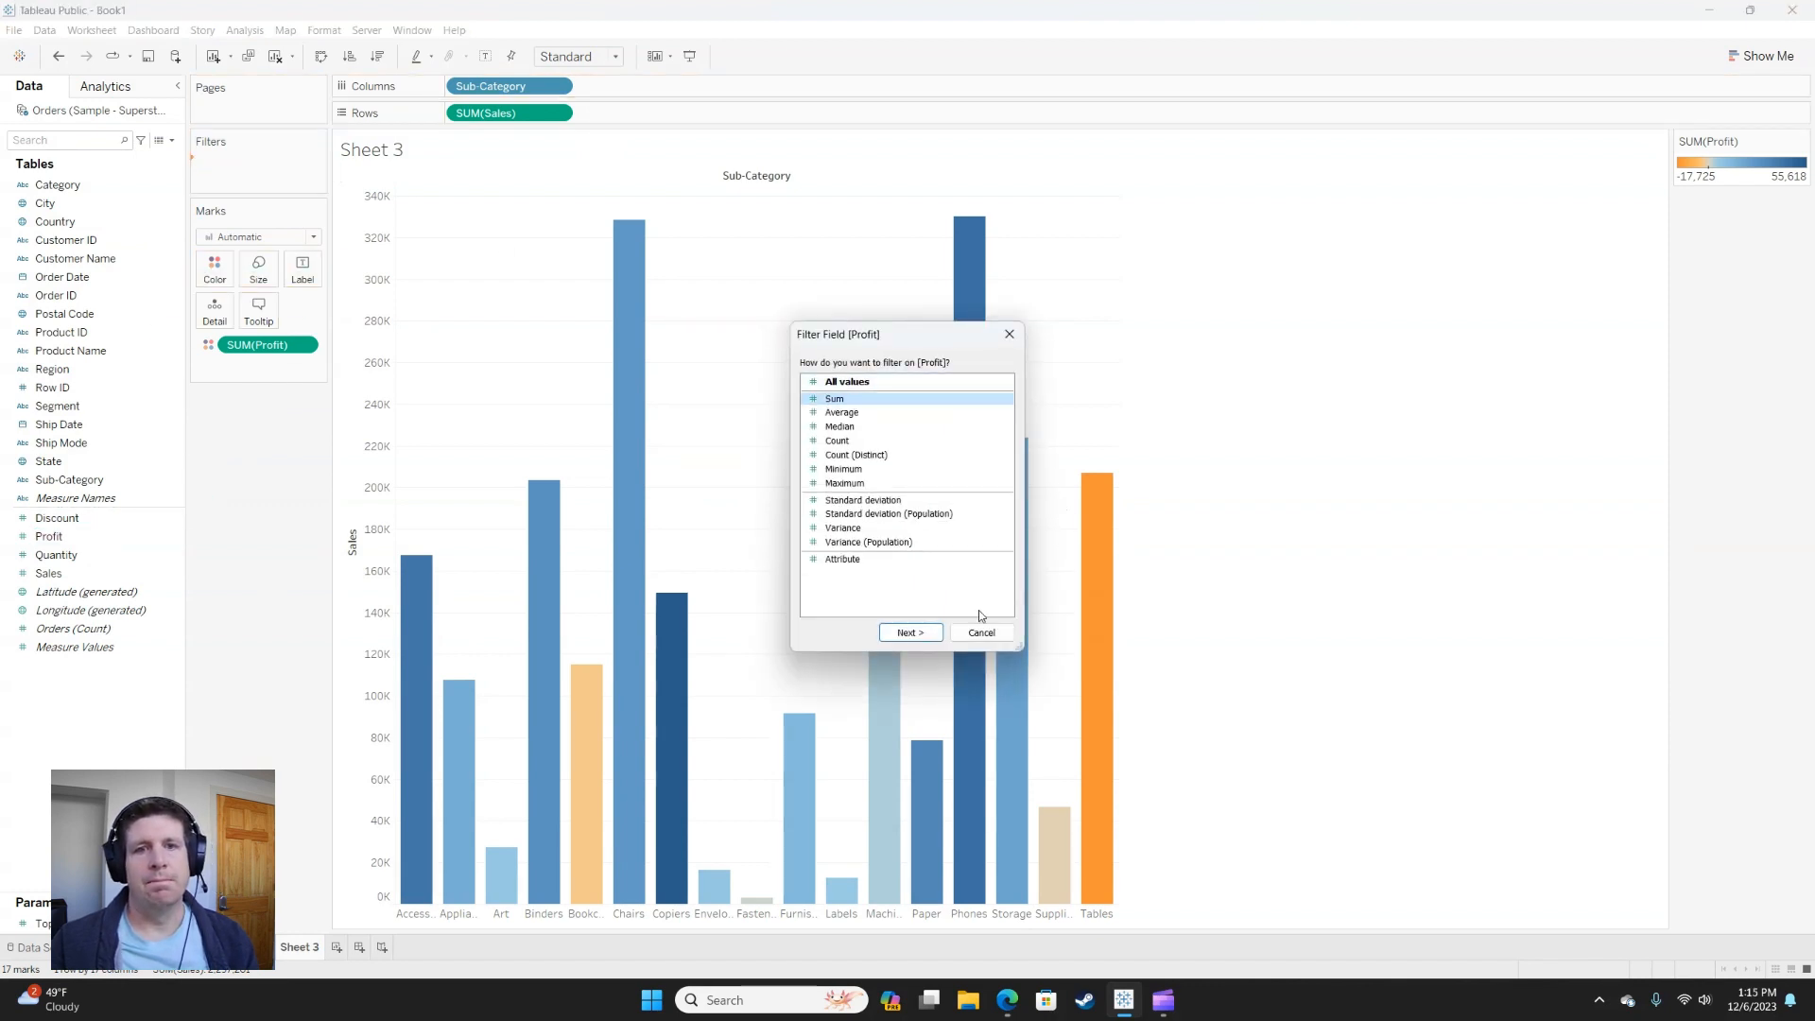
click(931, 633)
drag(844, 490, 526, 493)
text(0)
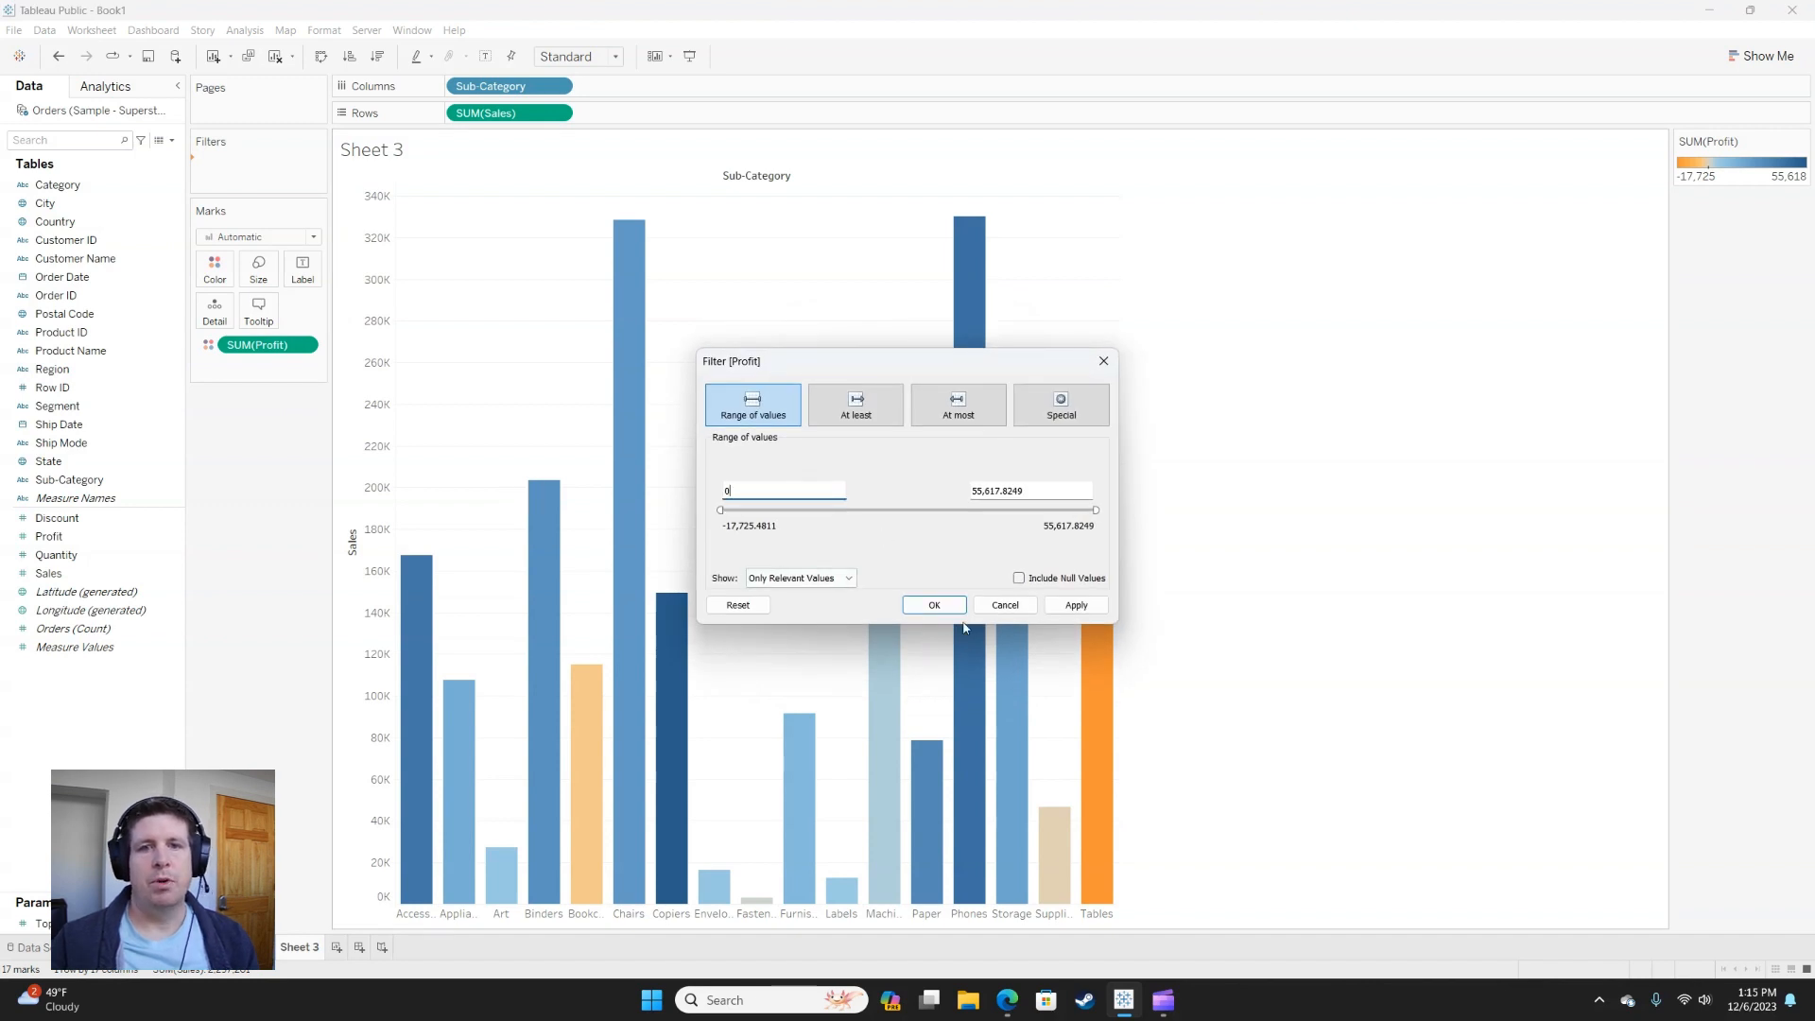
click(935, 606)
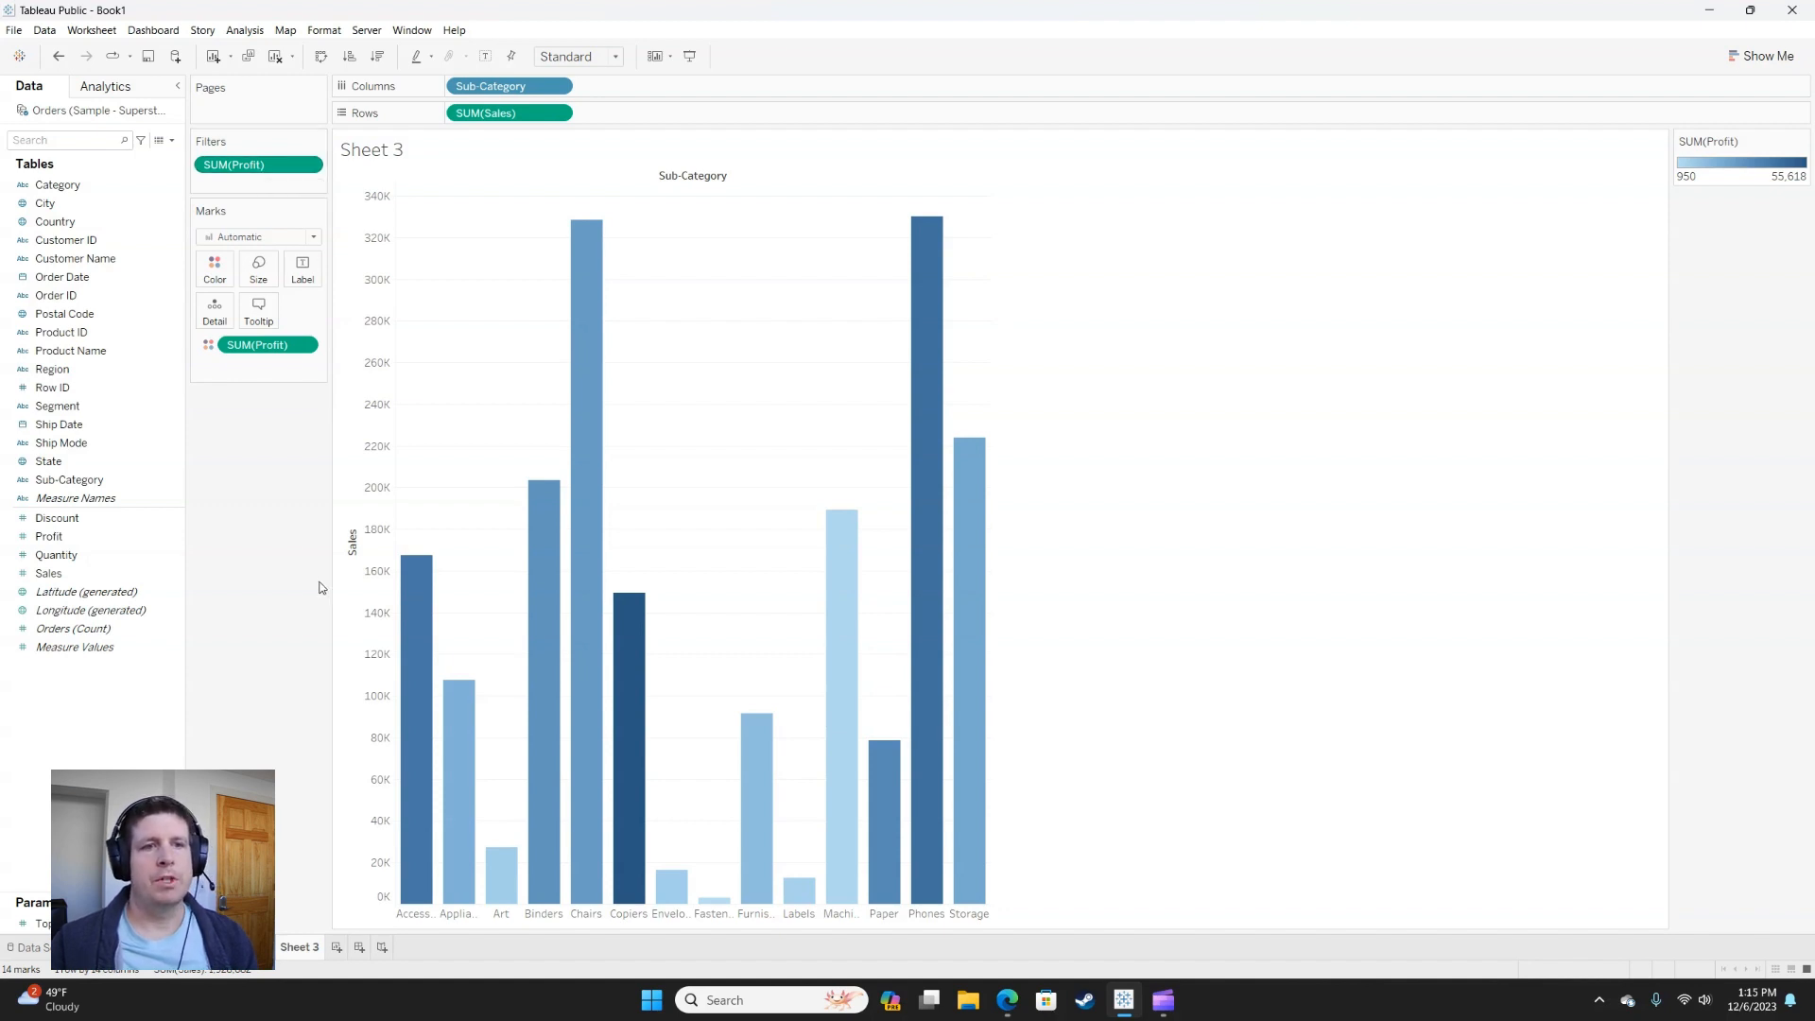
- On Sheet 2, remove the Order Date month filter and add an ad hoc LAST() calculation to the marks detail
click(253, 947)
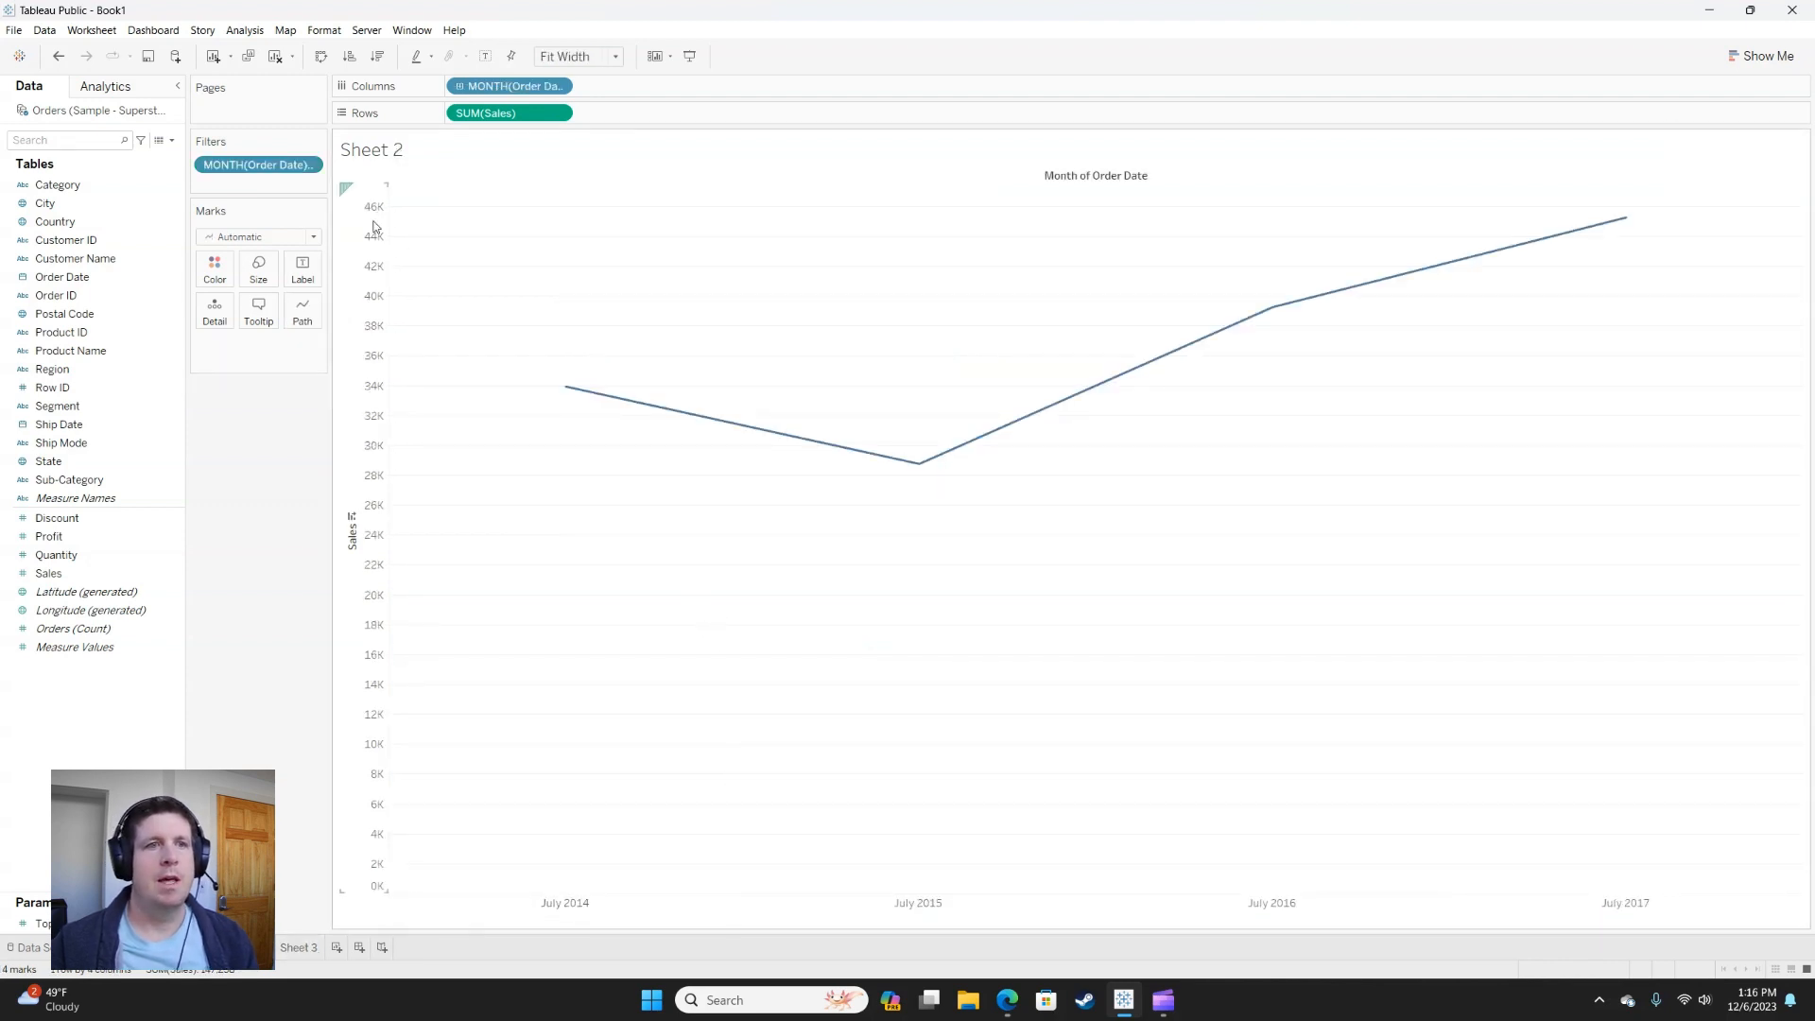
drag(255, 164, 270, 480)
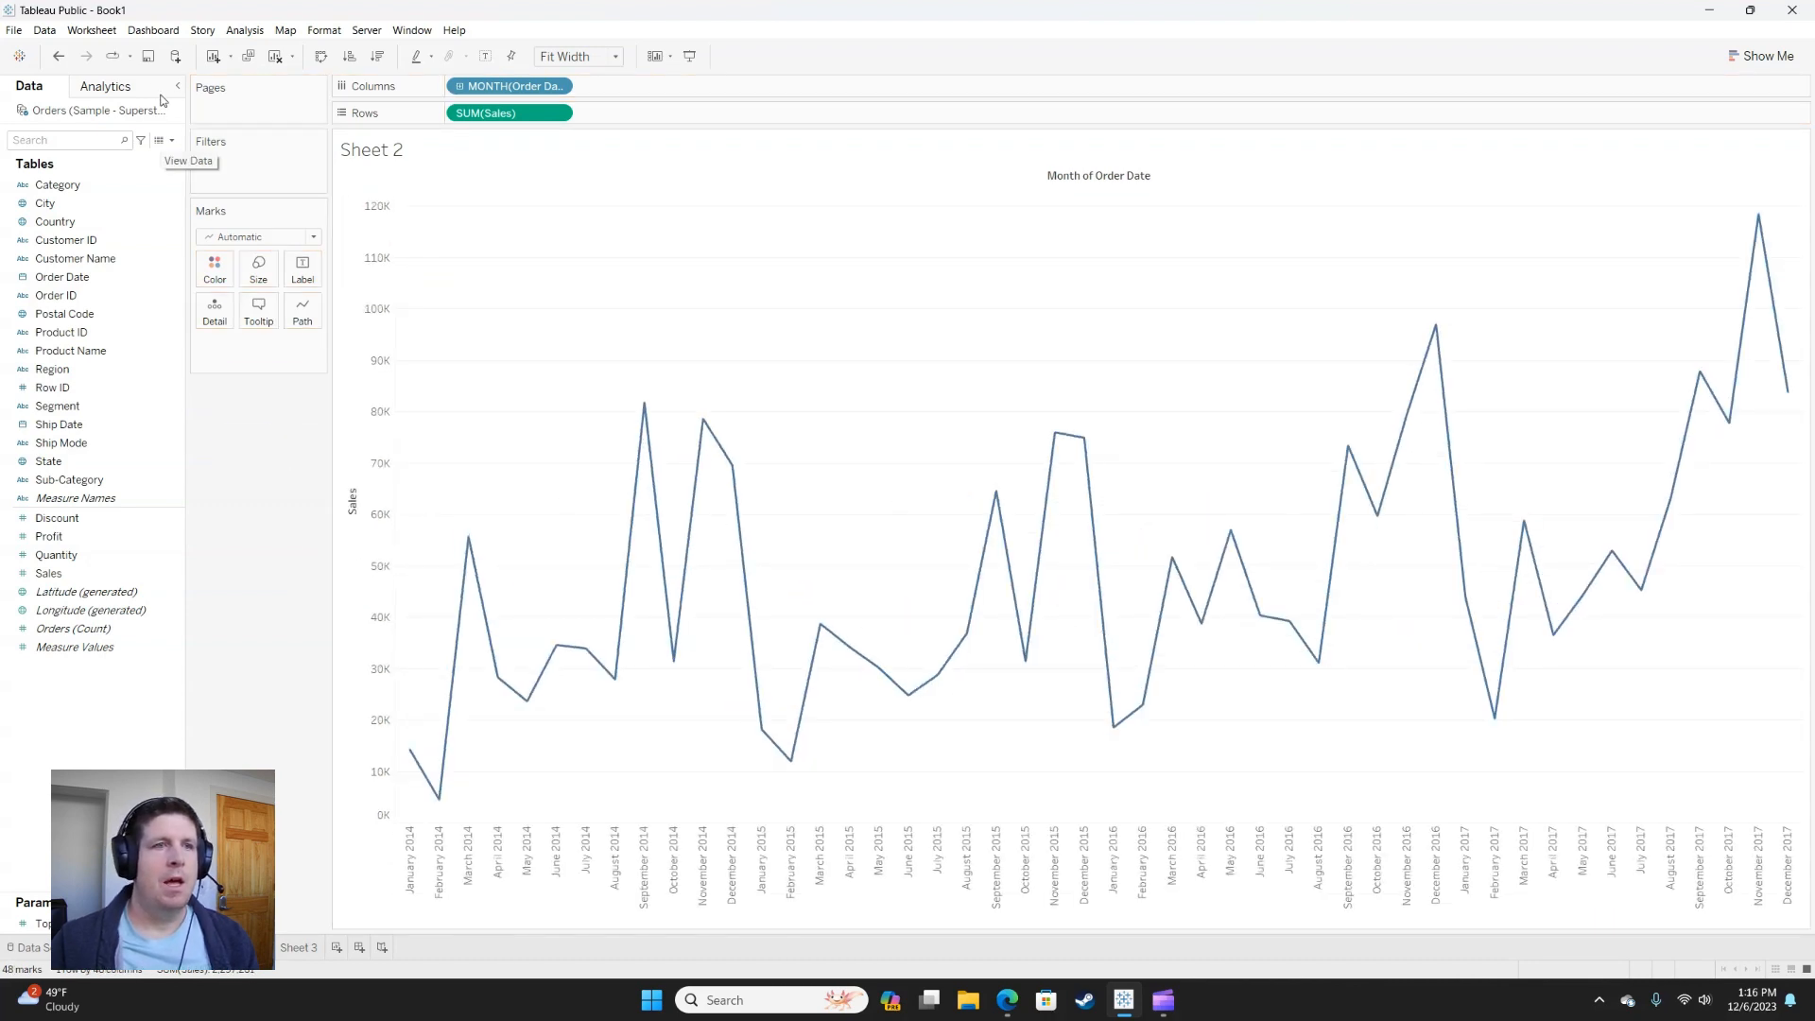
double_click(245, 356)
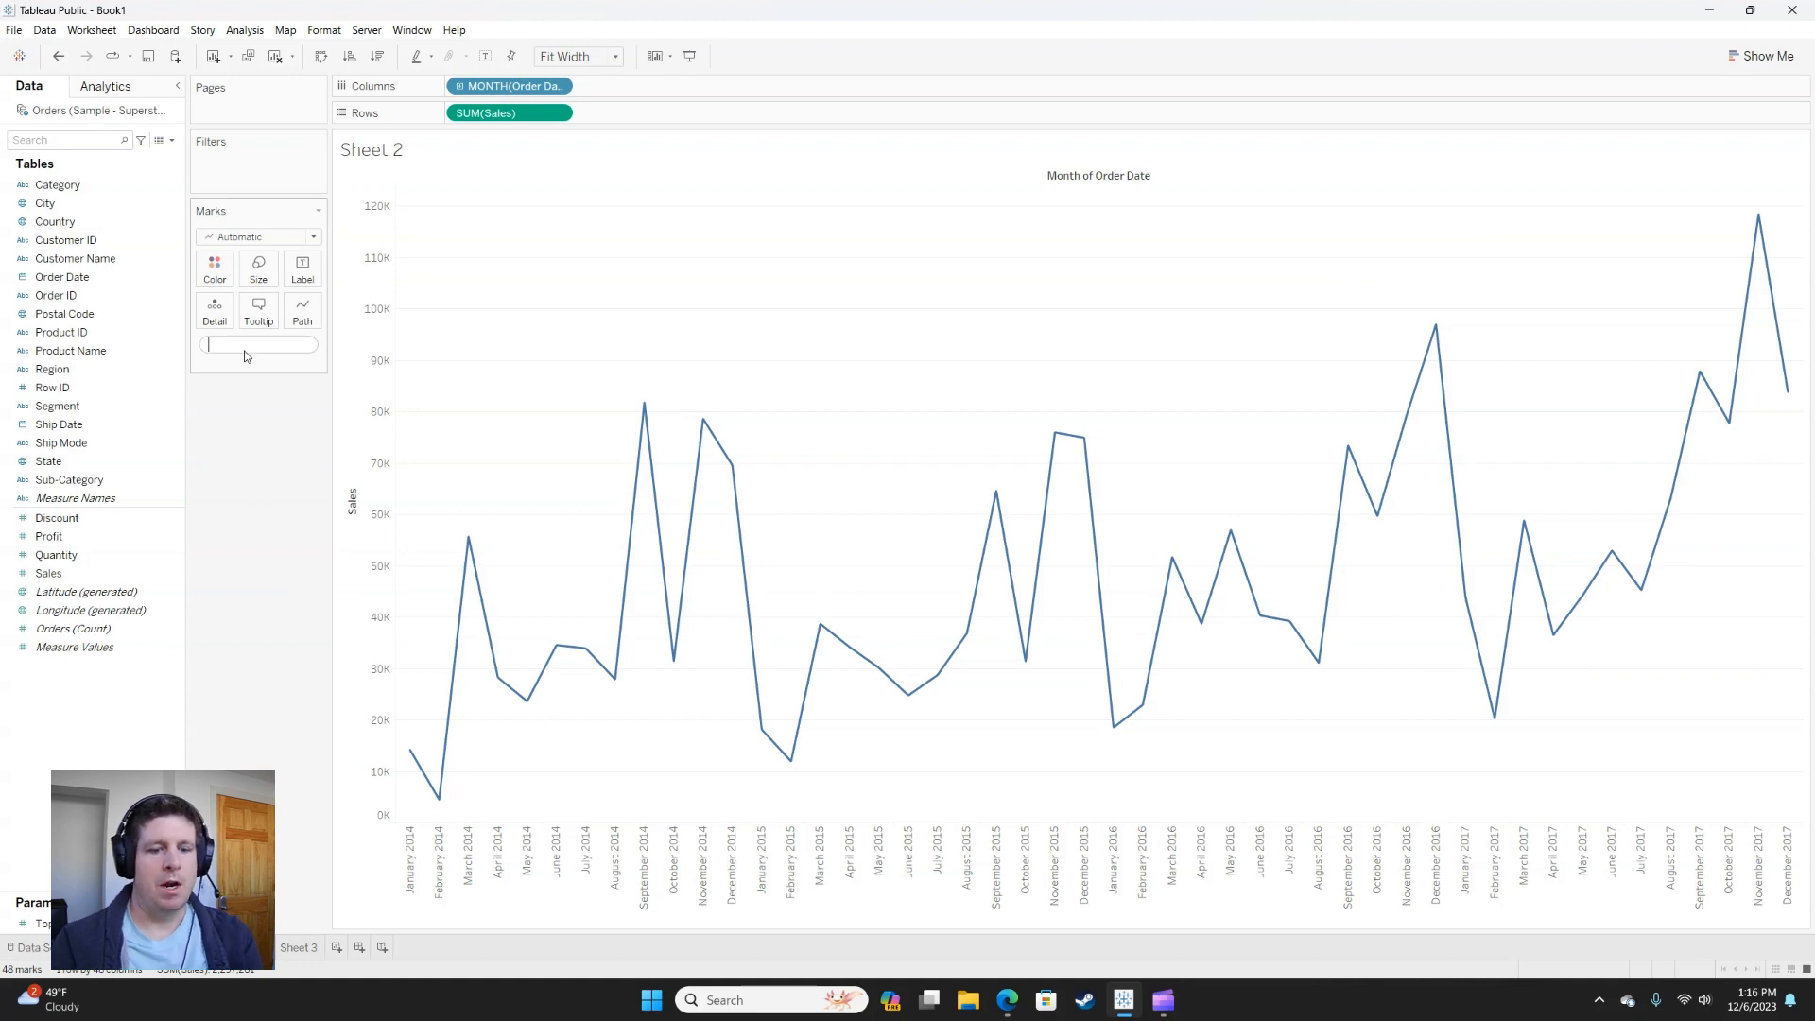
text(INDE)
key(BackSpace)
key(BackSpace)
key(BackSpace)
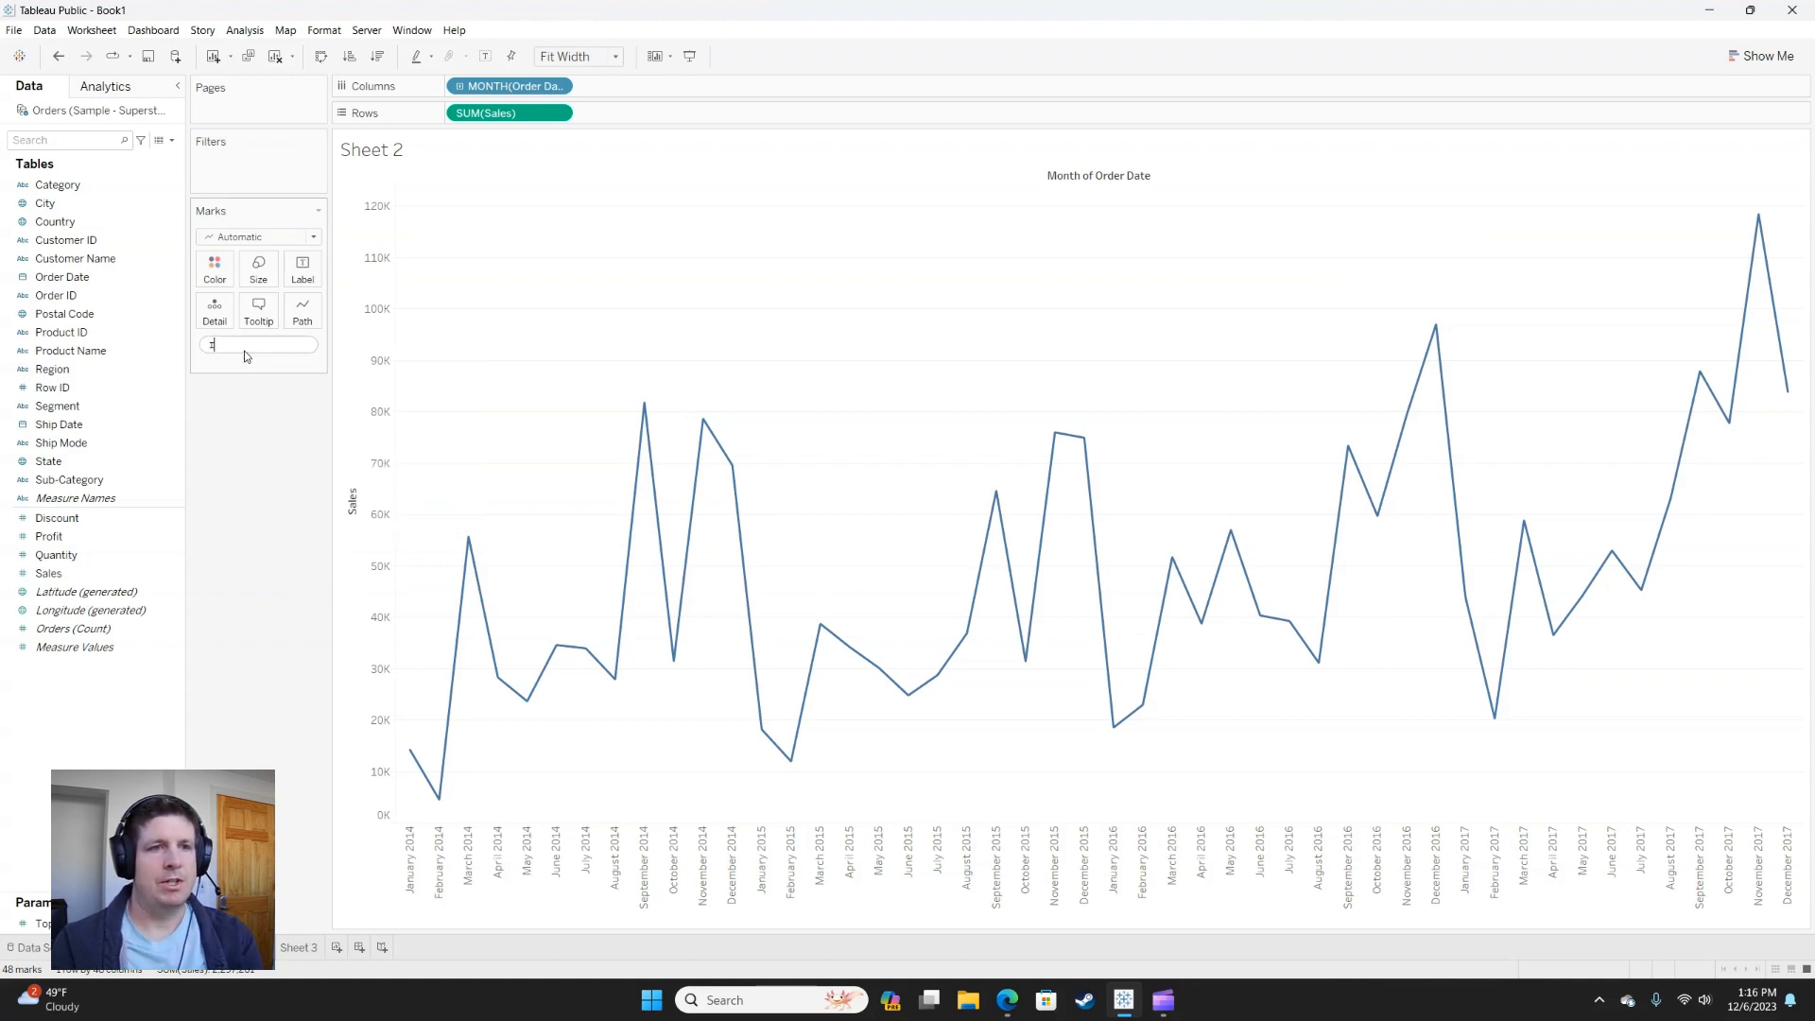
text(LAST())
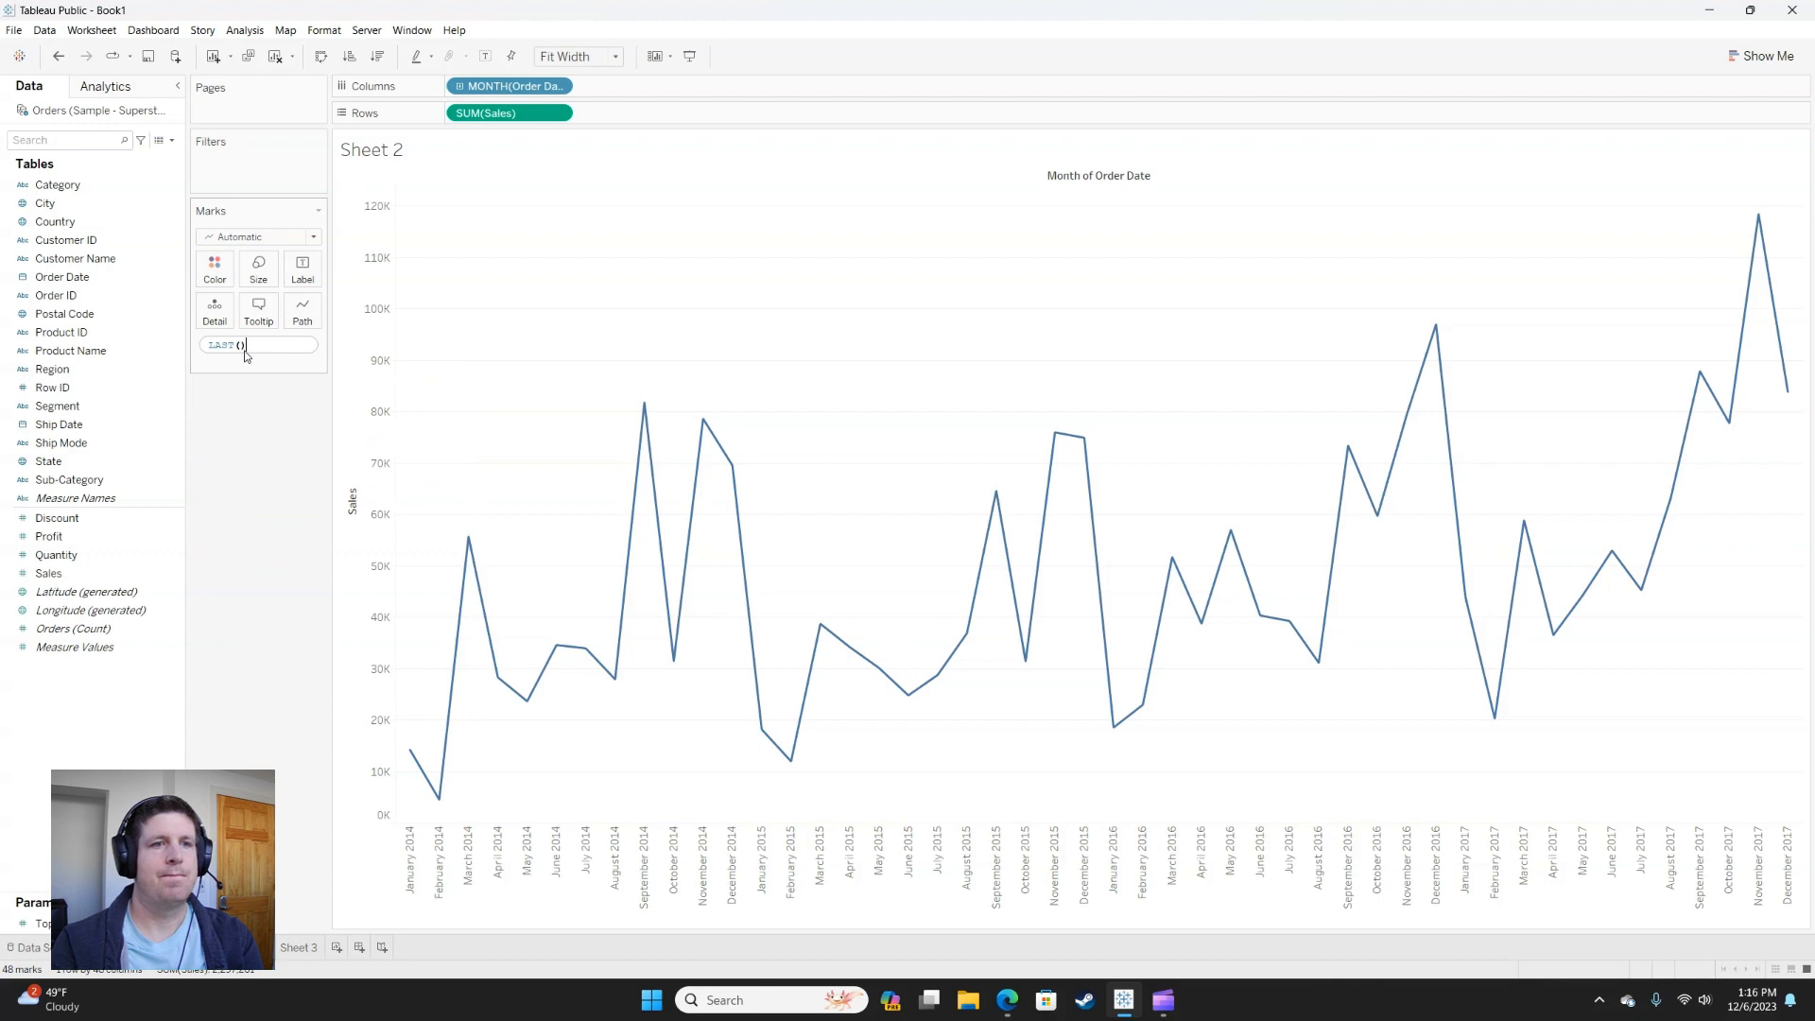
key(Return)
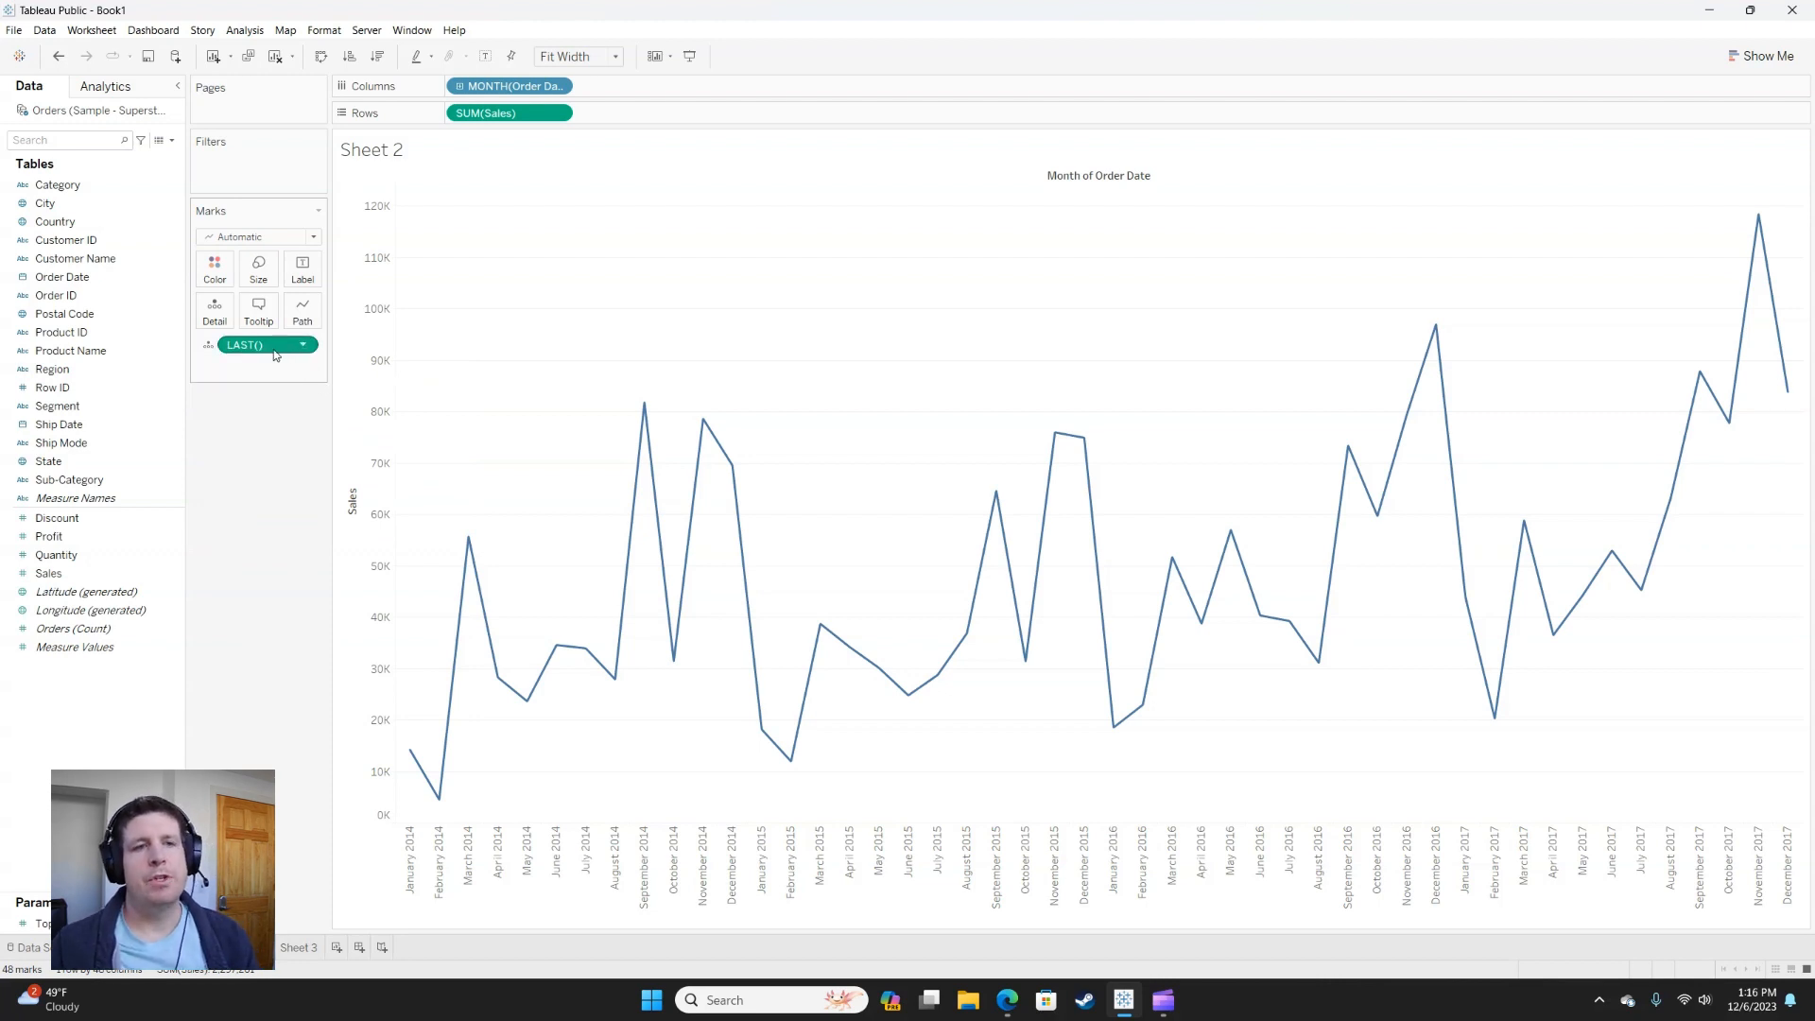
- Save the LAST() calculation as a reusable data source field named Last
drag(275, 354, 246, 155)
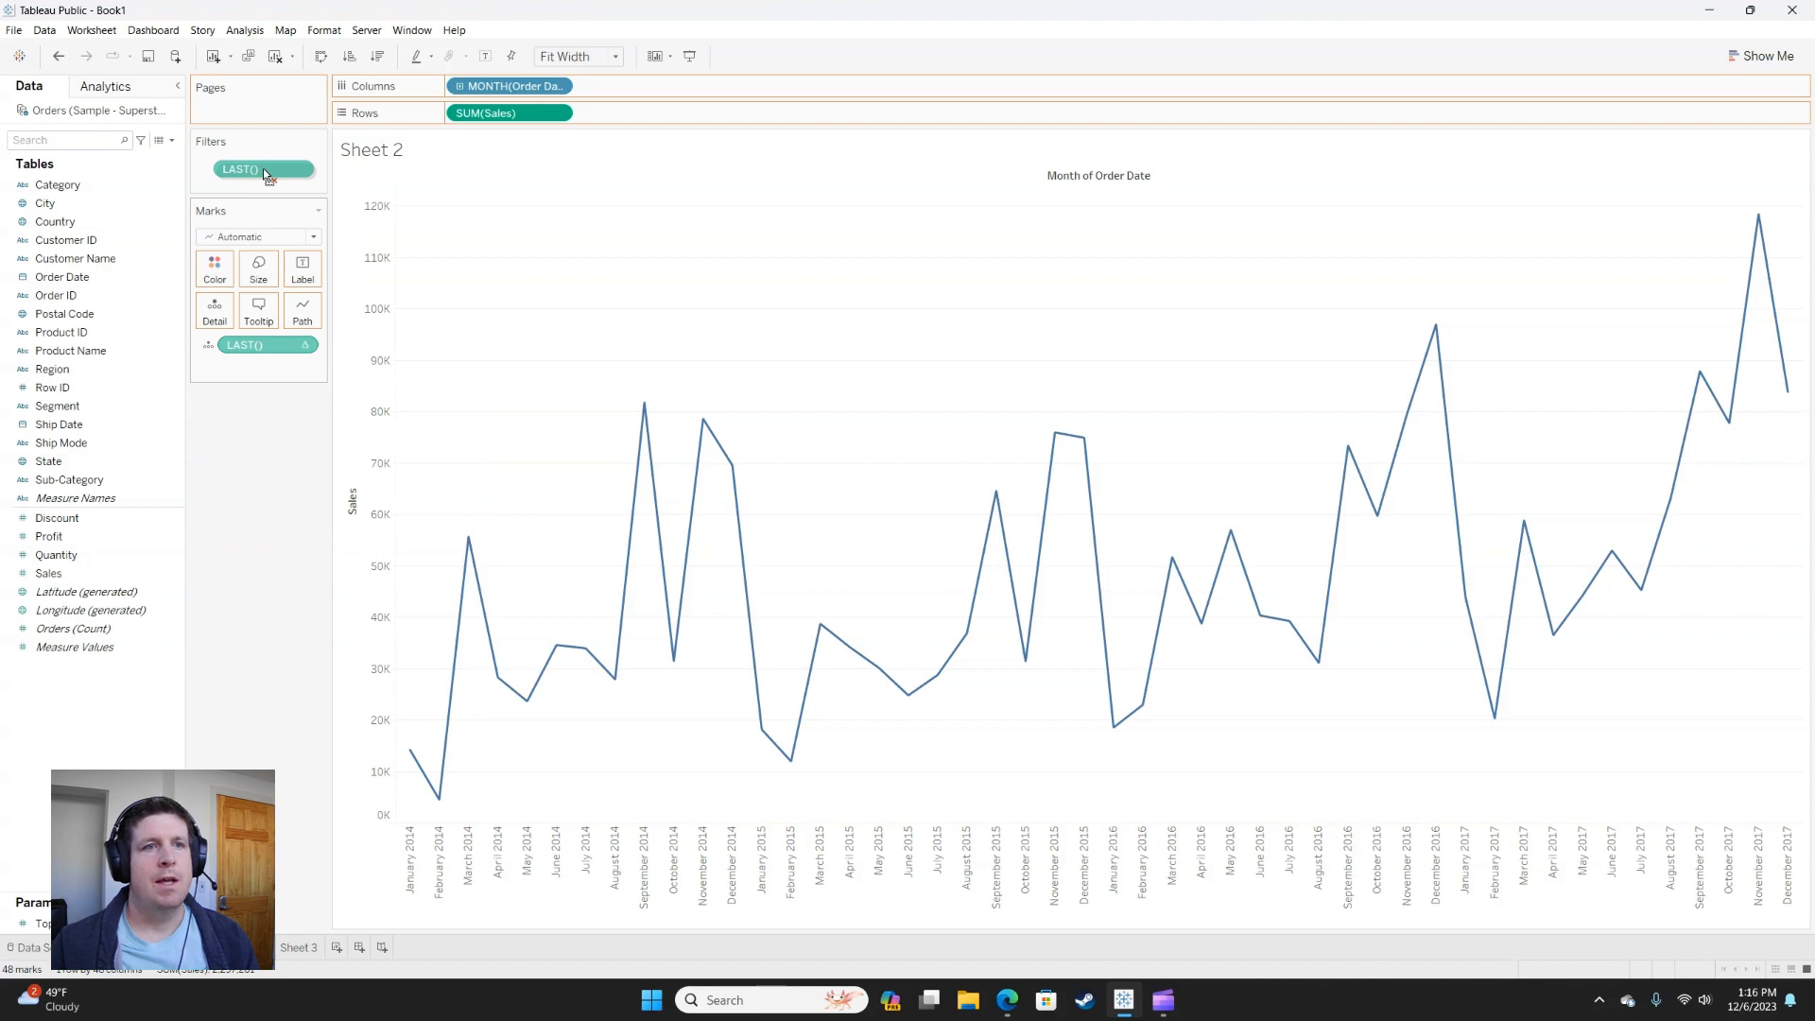
drag(263, 169, 120, 546)
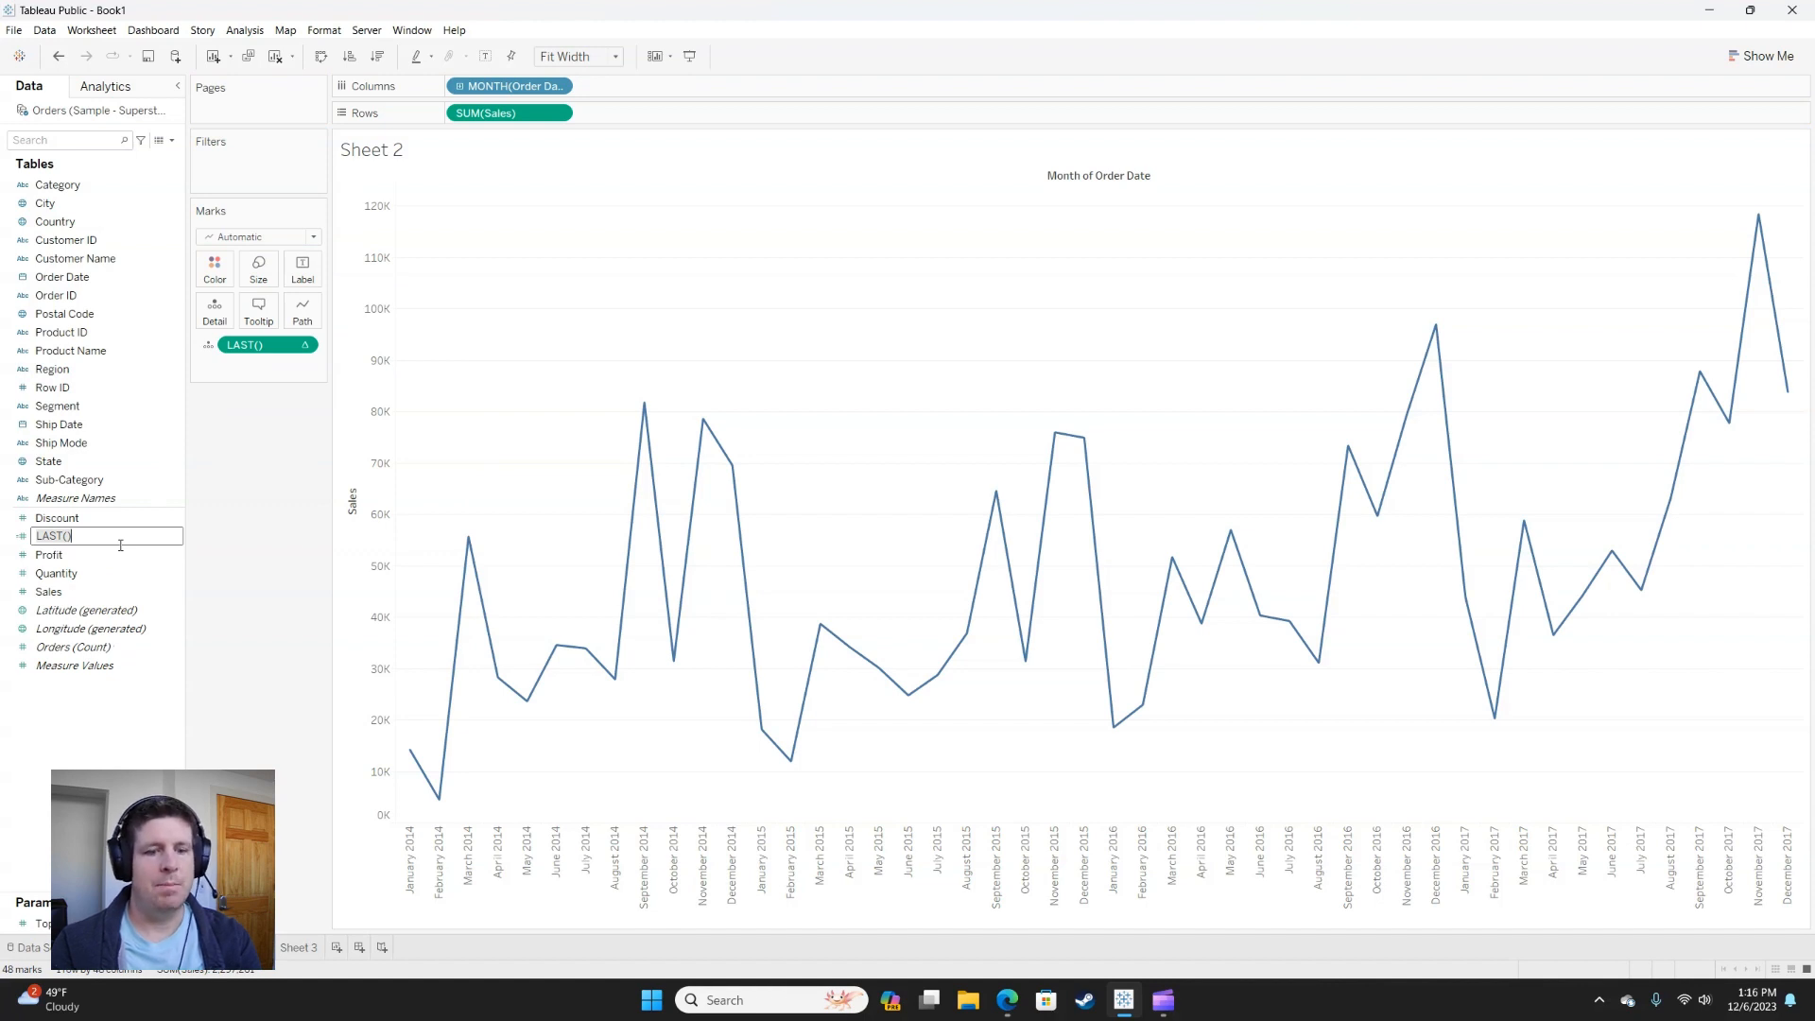
text(Last)
key(Return)
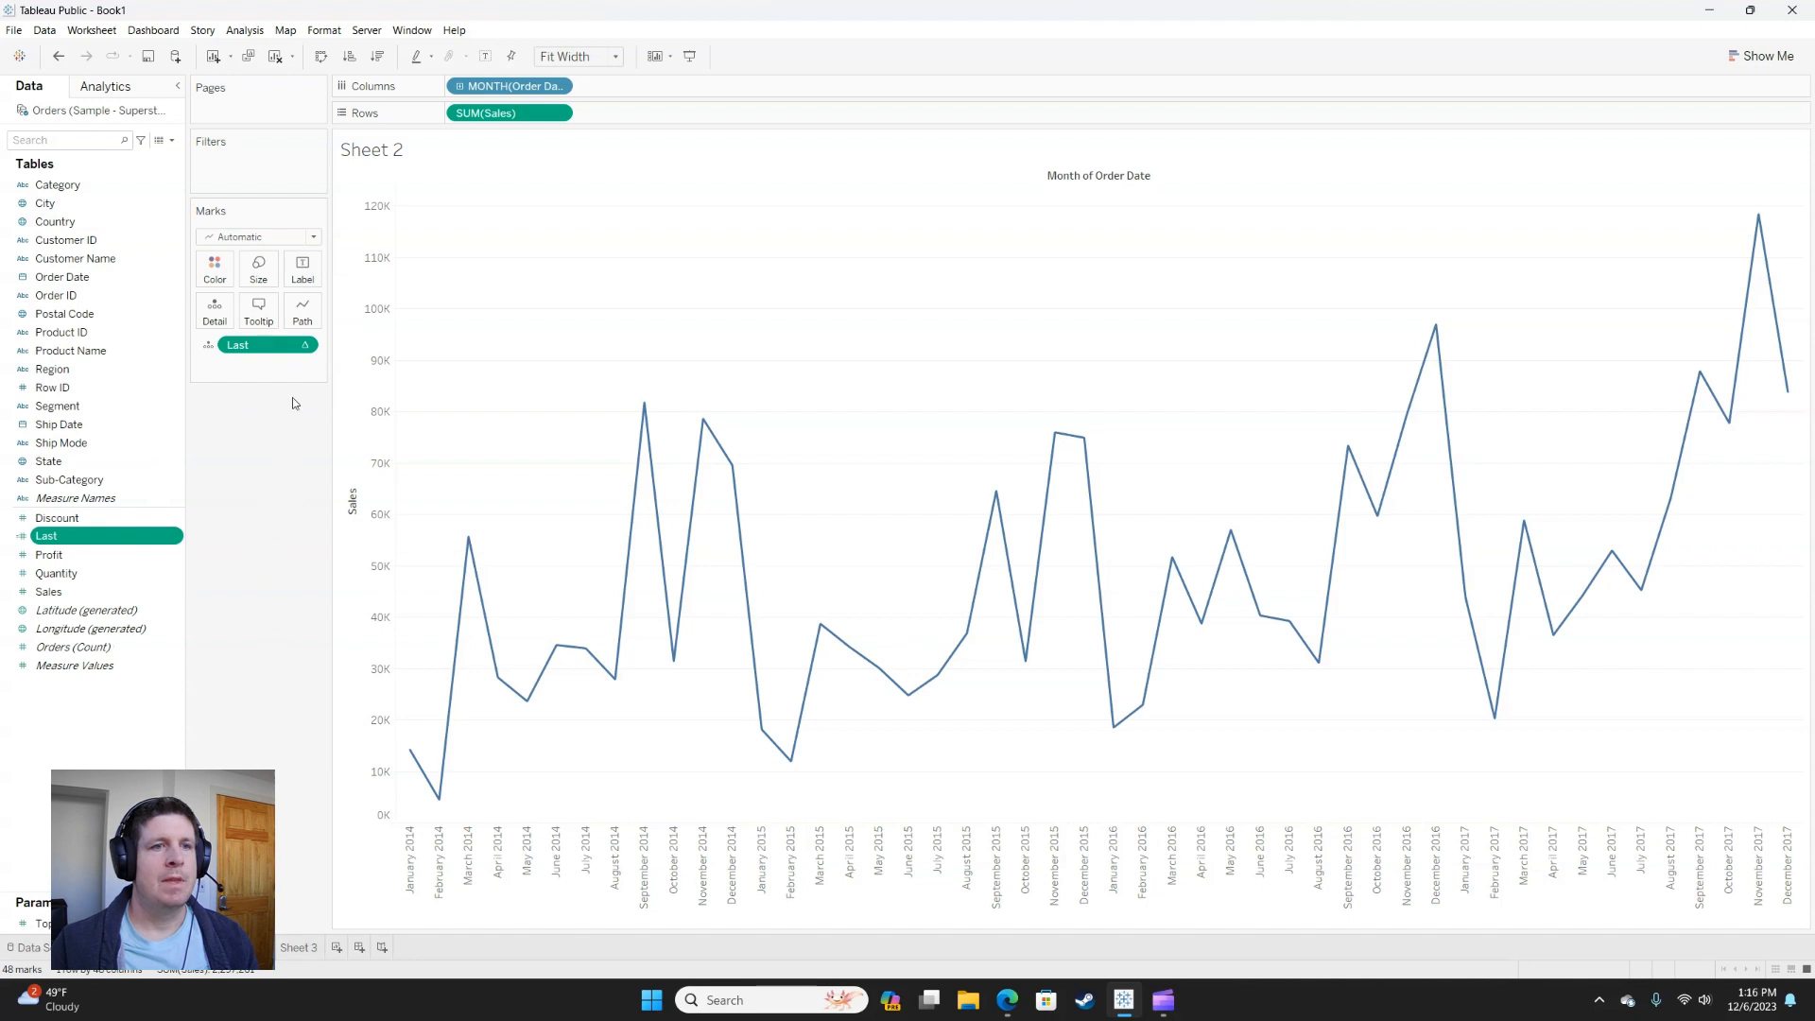
- Examine the table calculation settings of the Last field to see how it is computed
click(305, 346)
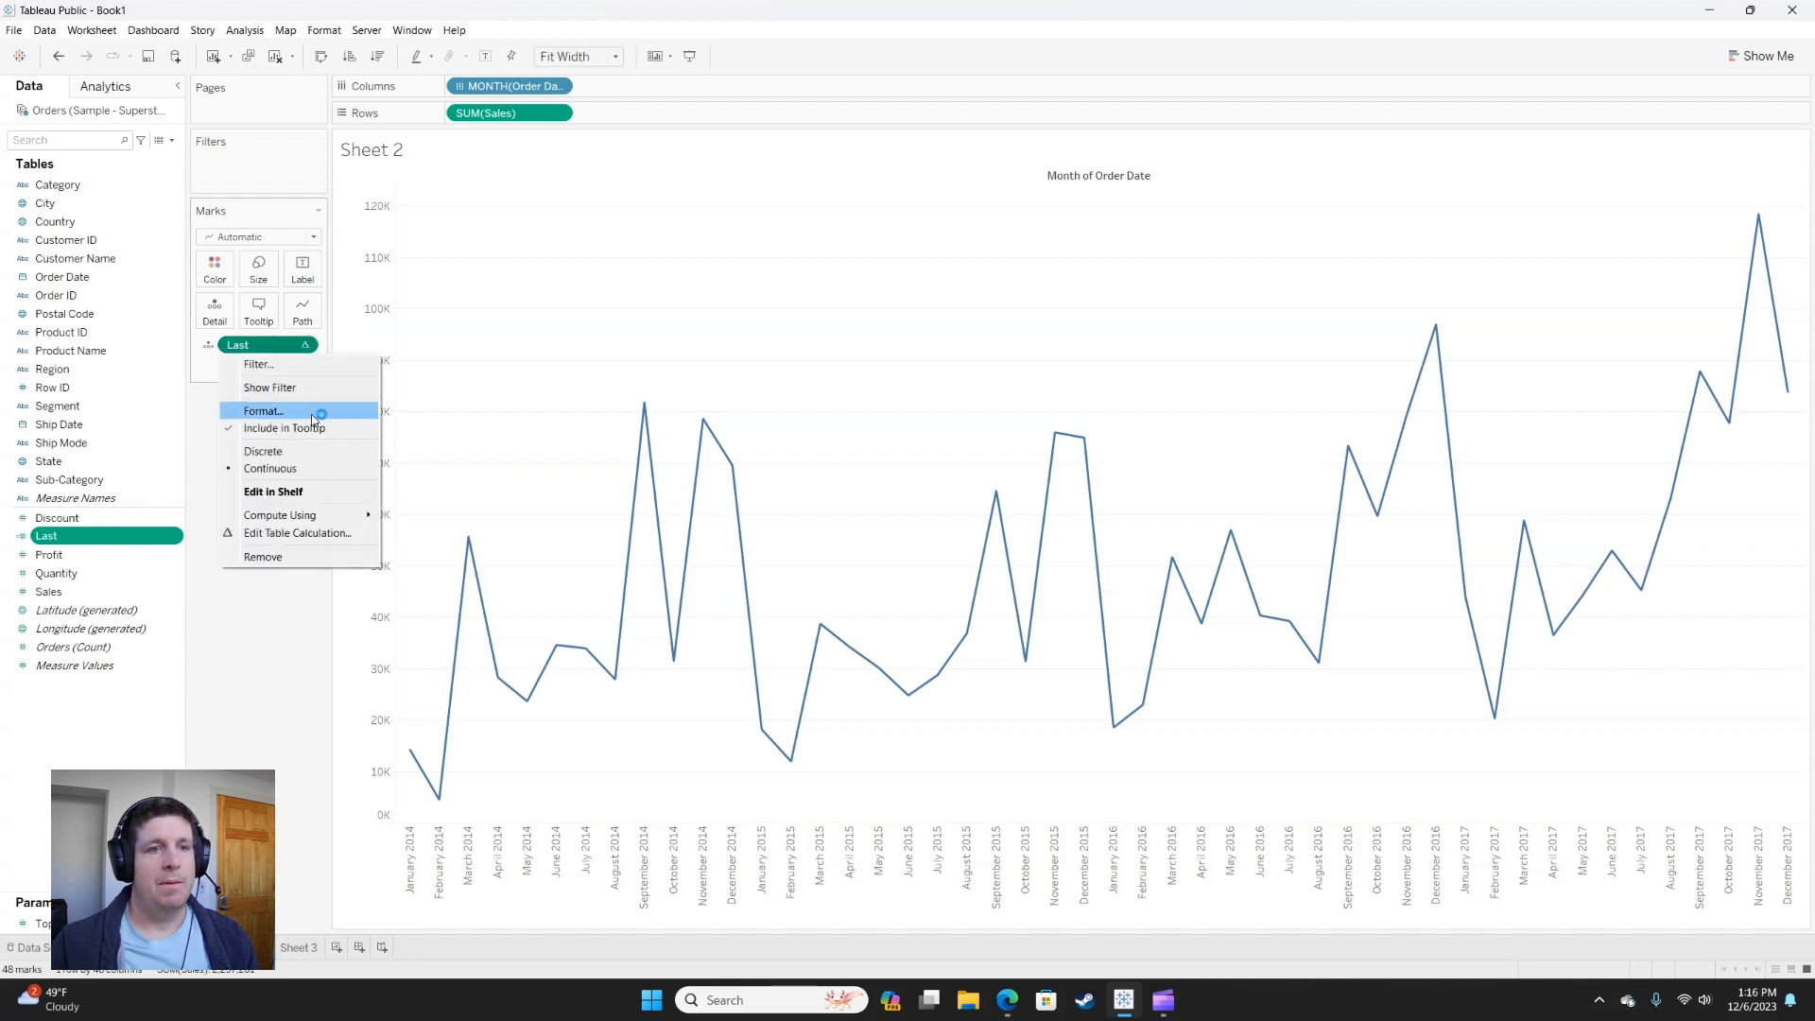
click(319, 533)
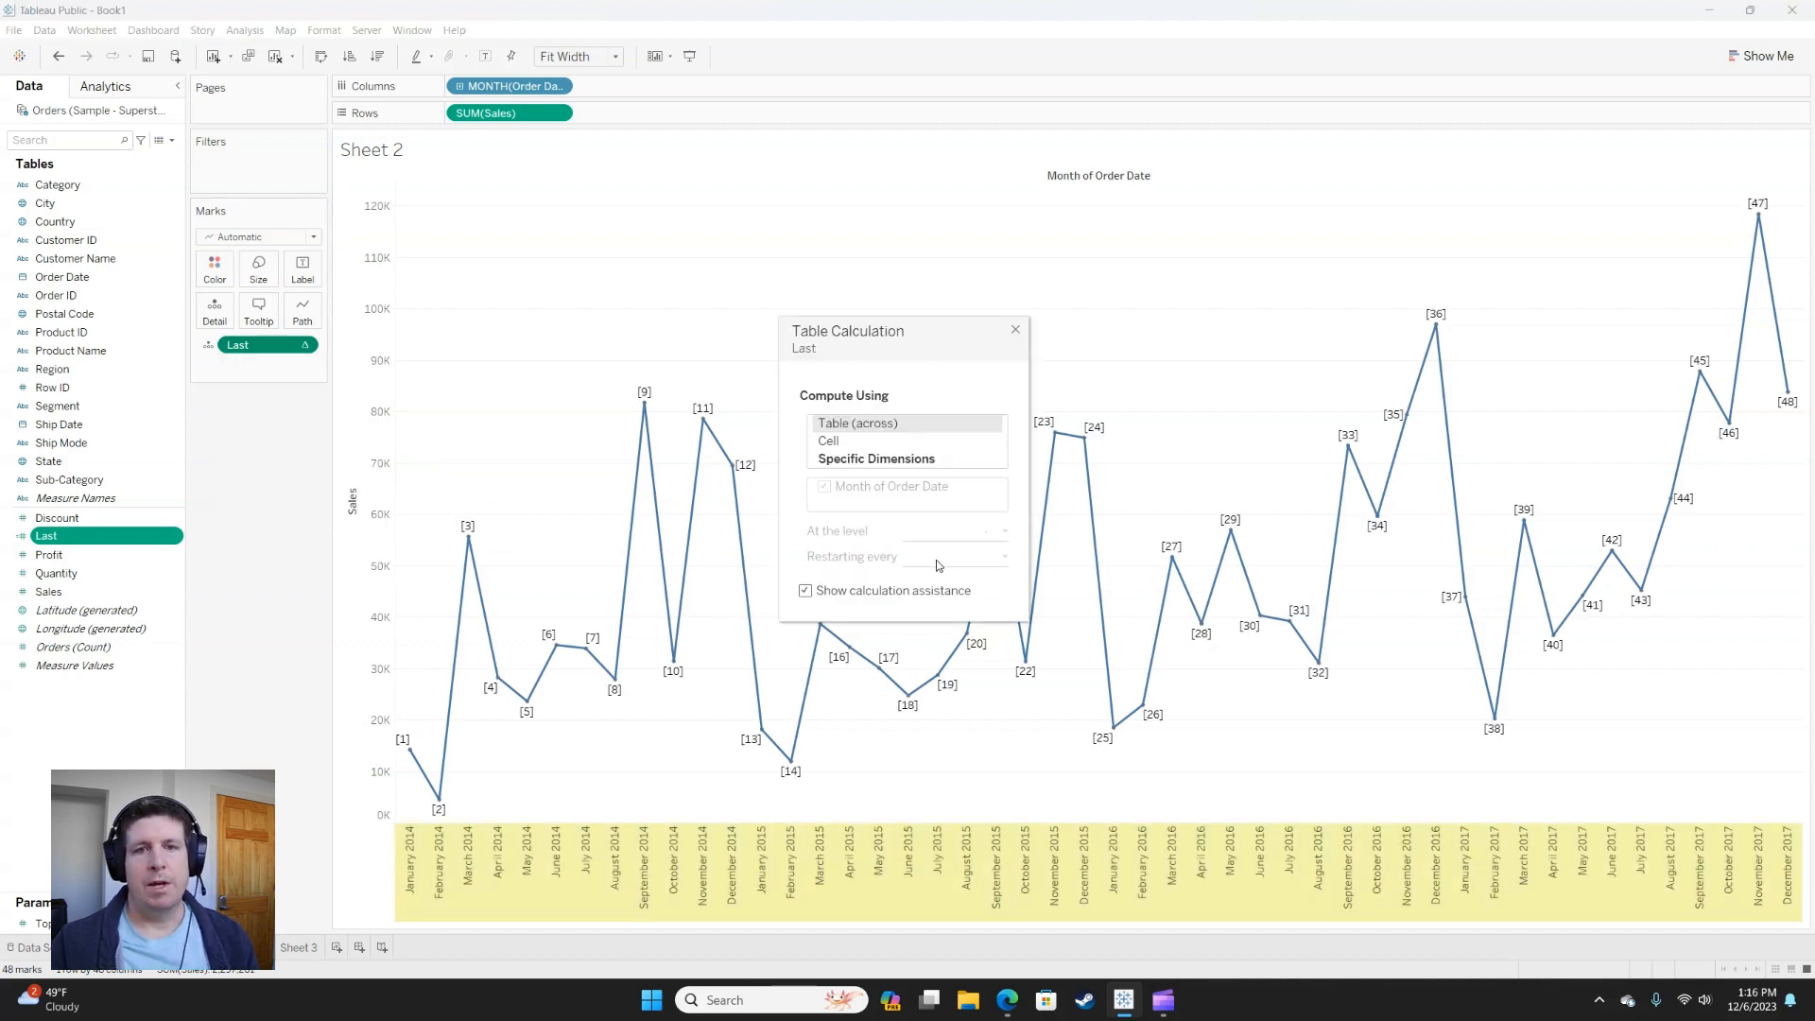
click(1015, 330)
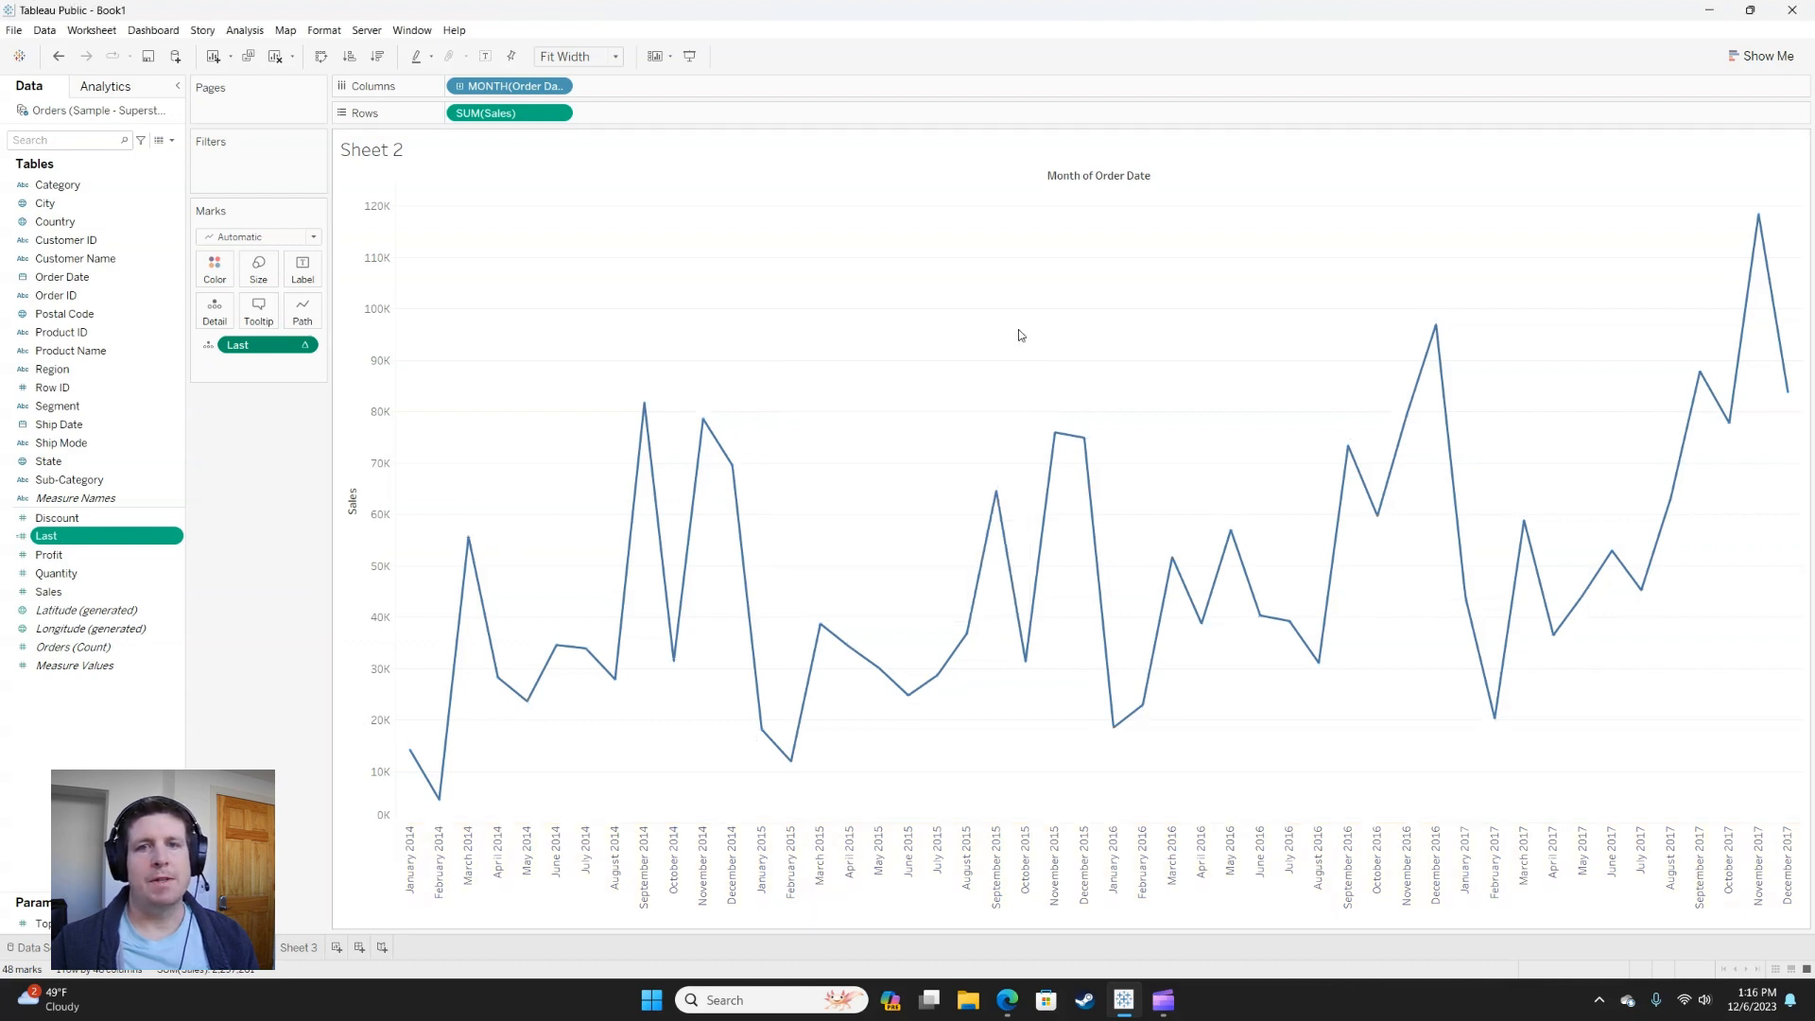
- Filter the monthly sales chart on Last, setting the upper end of the range of values to 12
drag(251, 348, 252, 162)
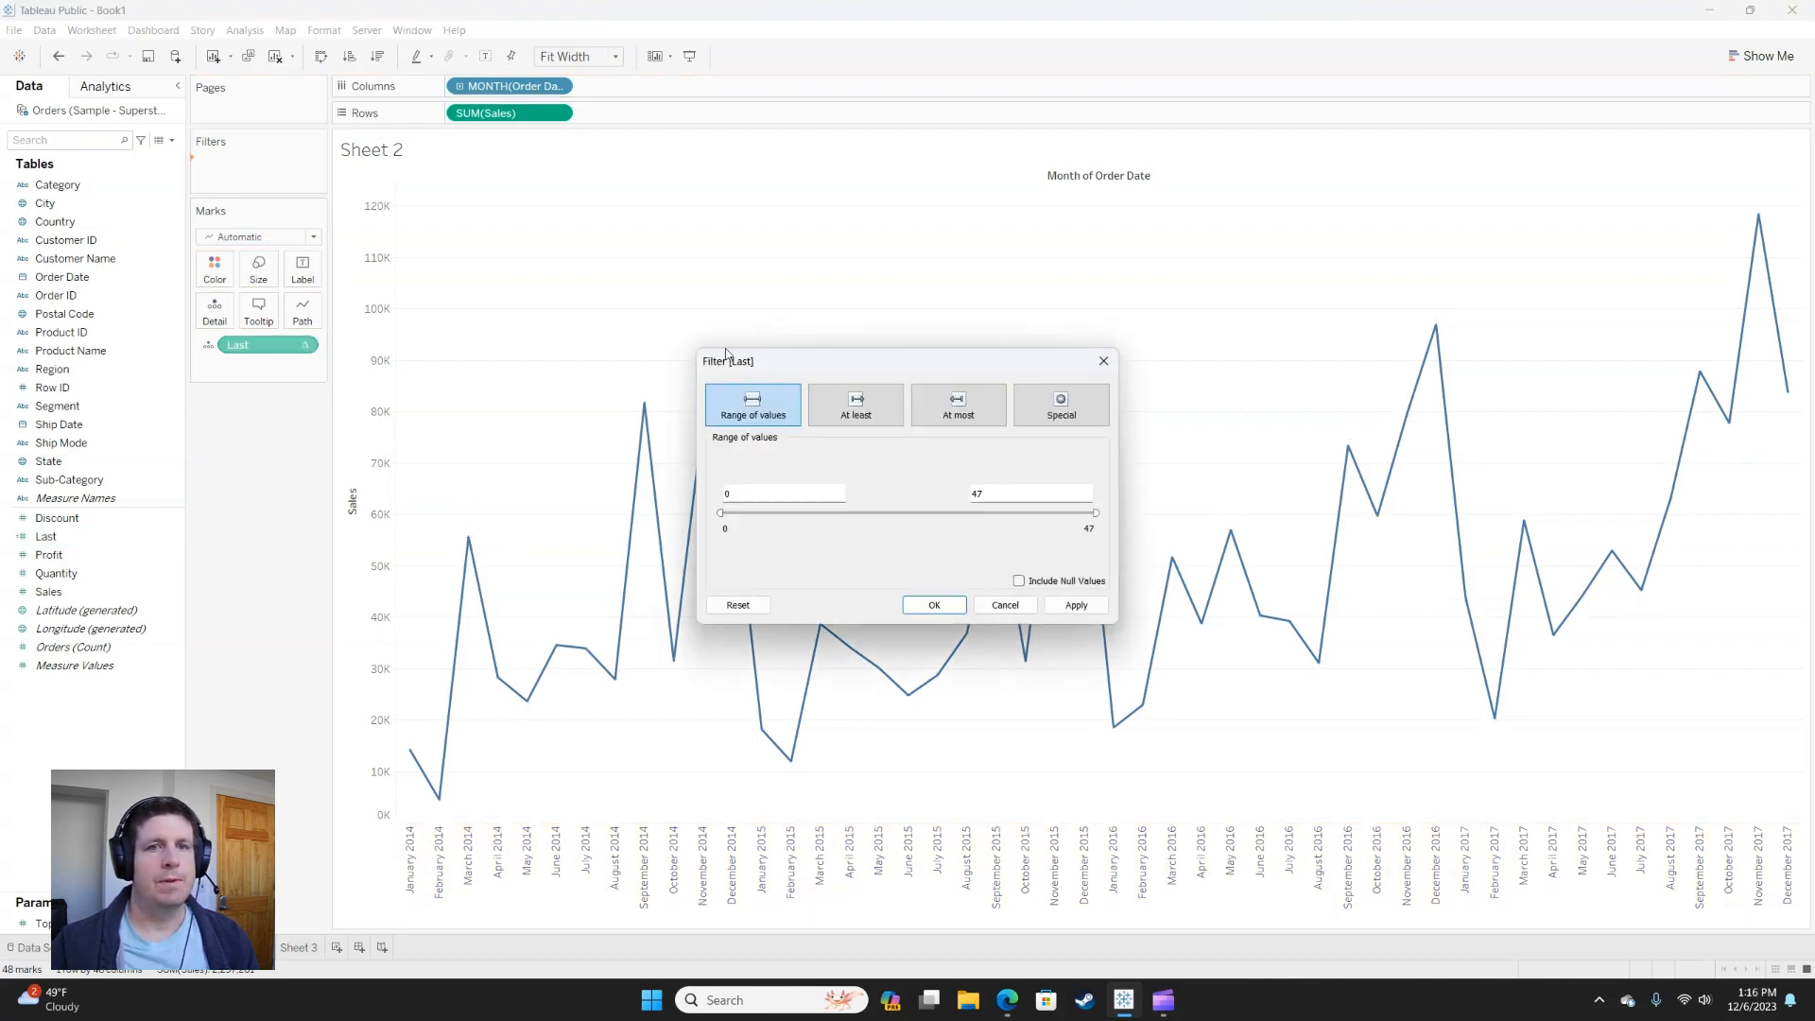
double_click(993, 487)
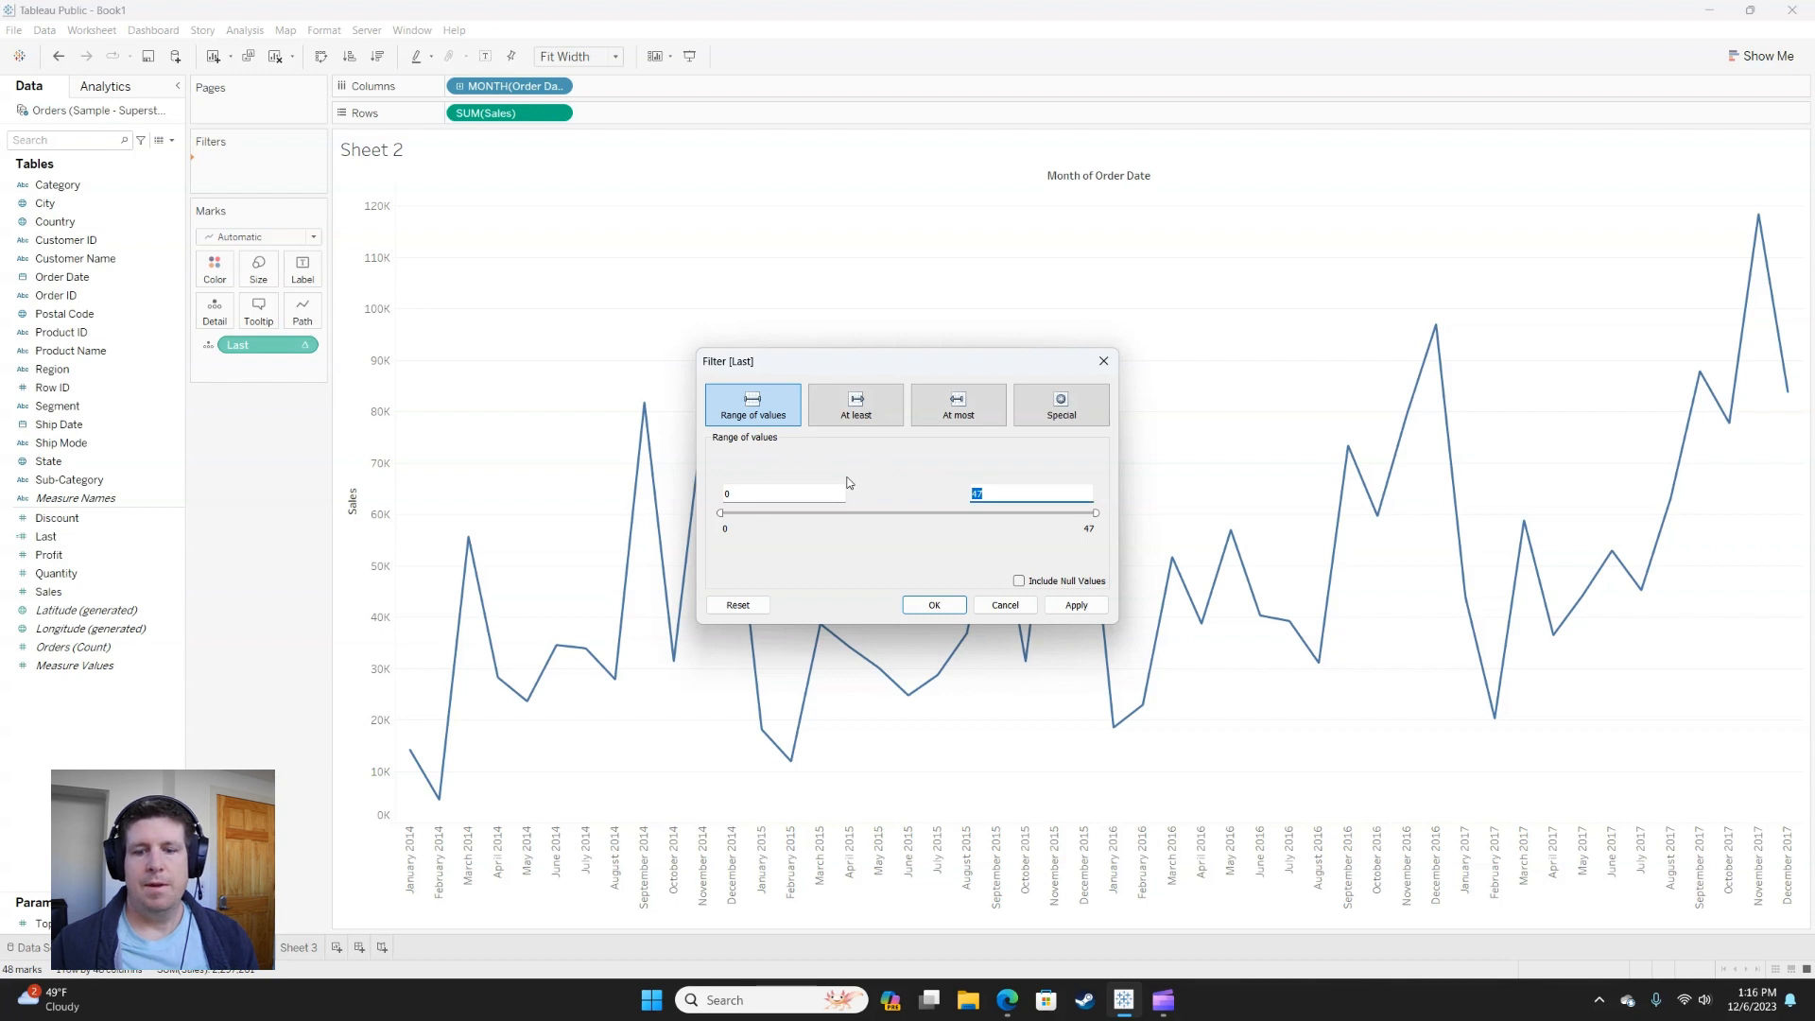
text(12)
key(Return)
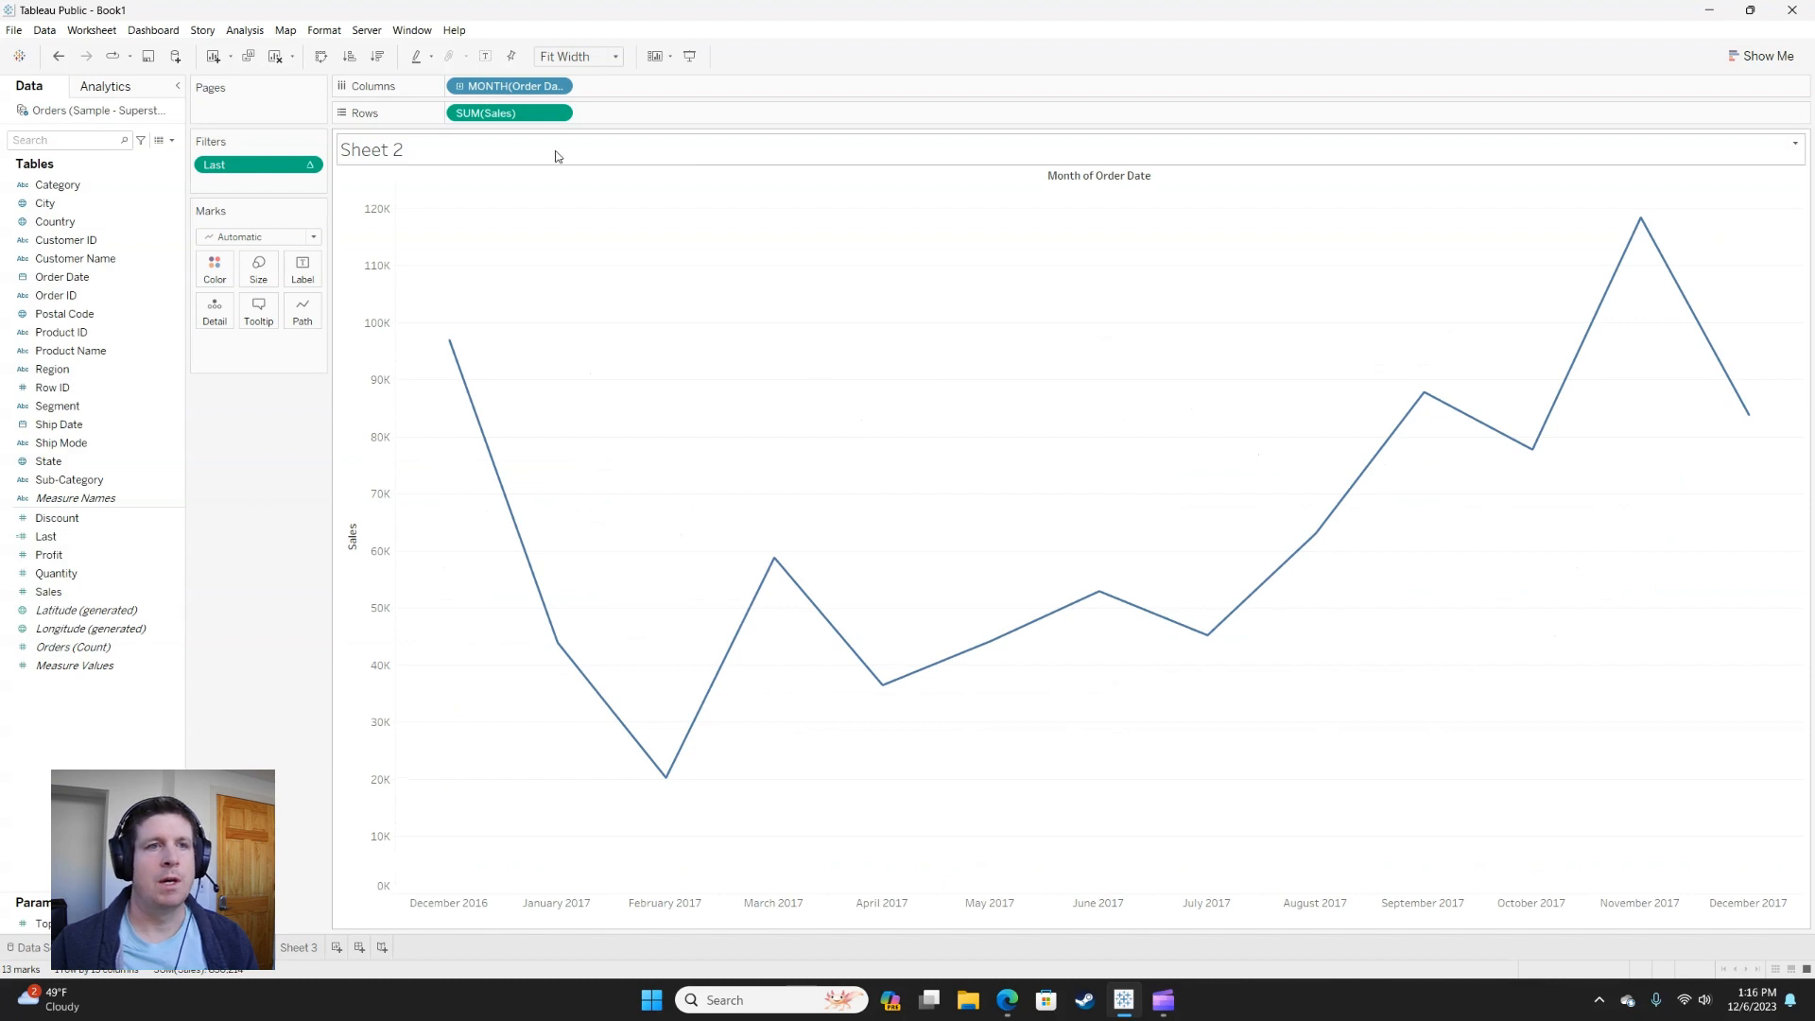
- Apply a Running Total quick table calculation to the sum of Sales and show mark labels on the line
click(560, 113)
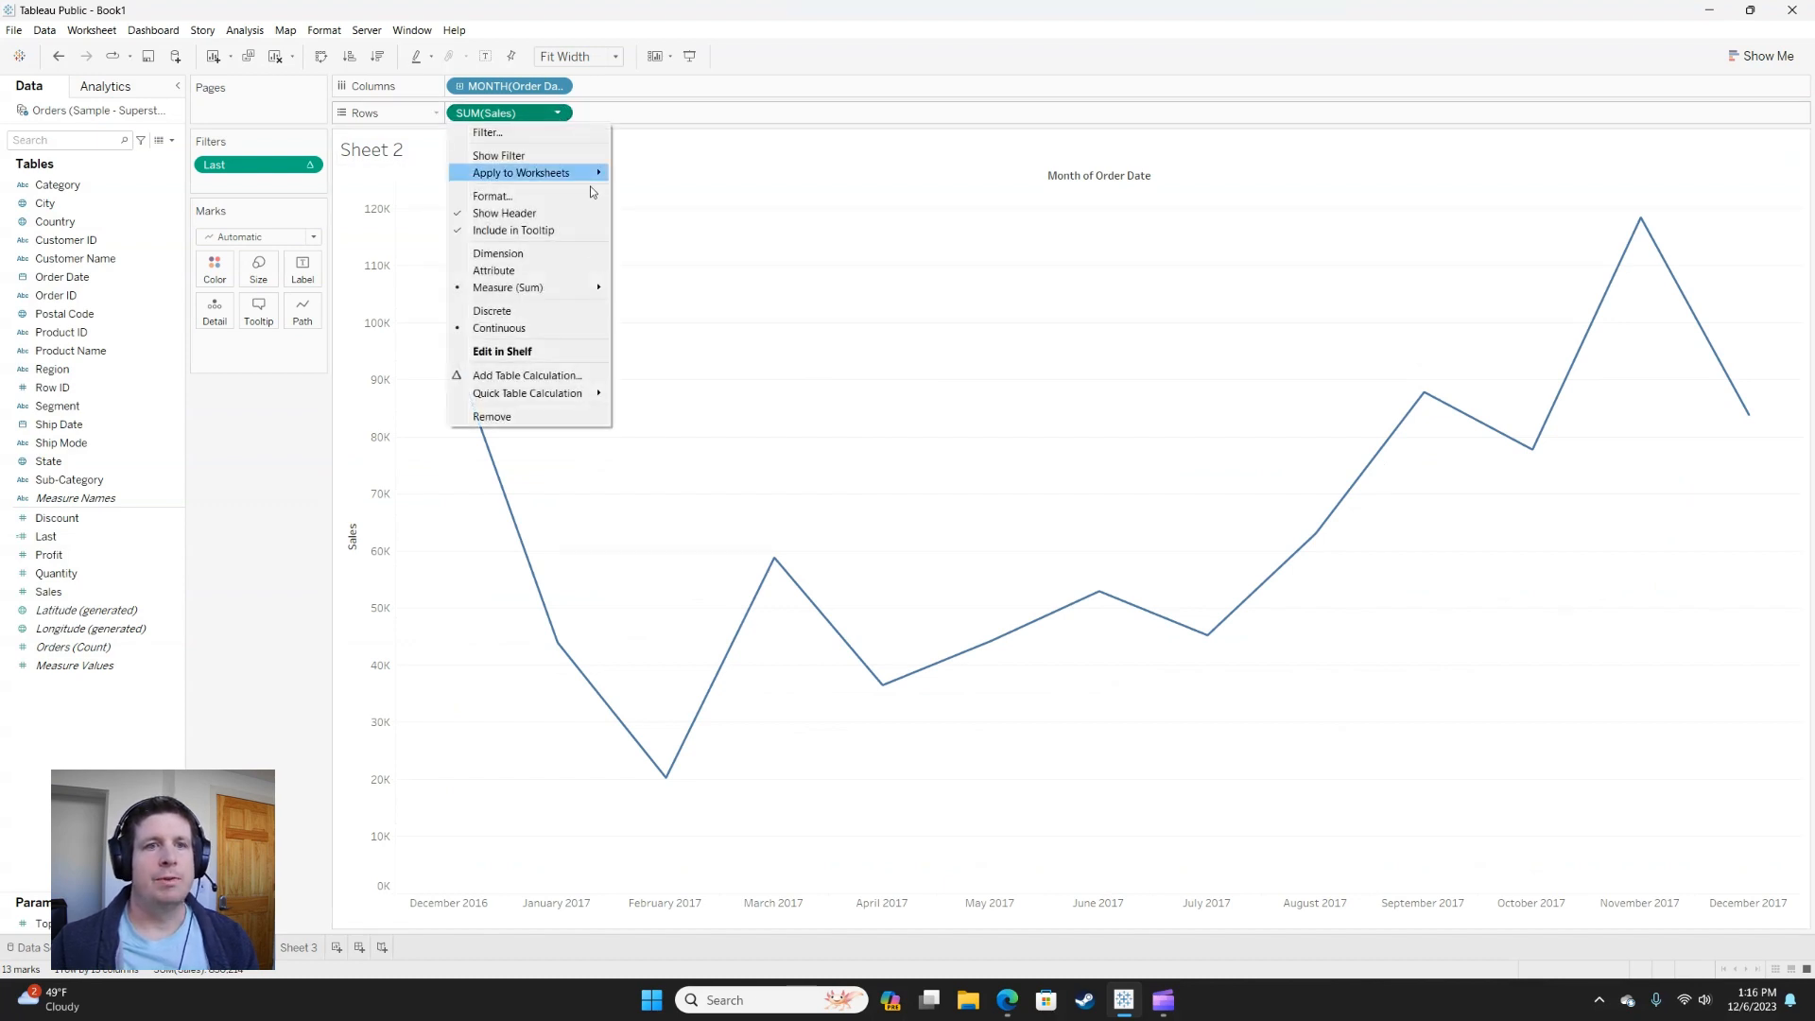
mouse_move(561, 401)
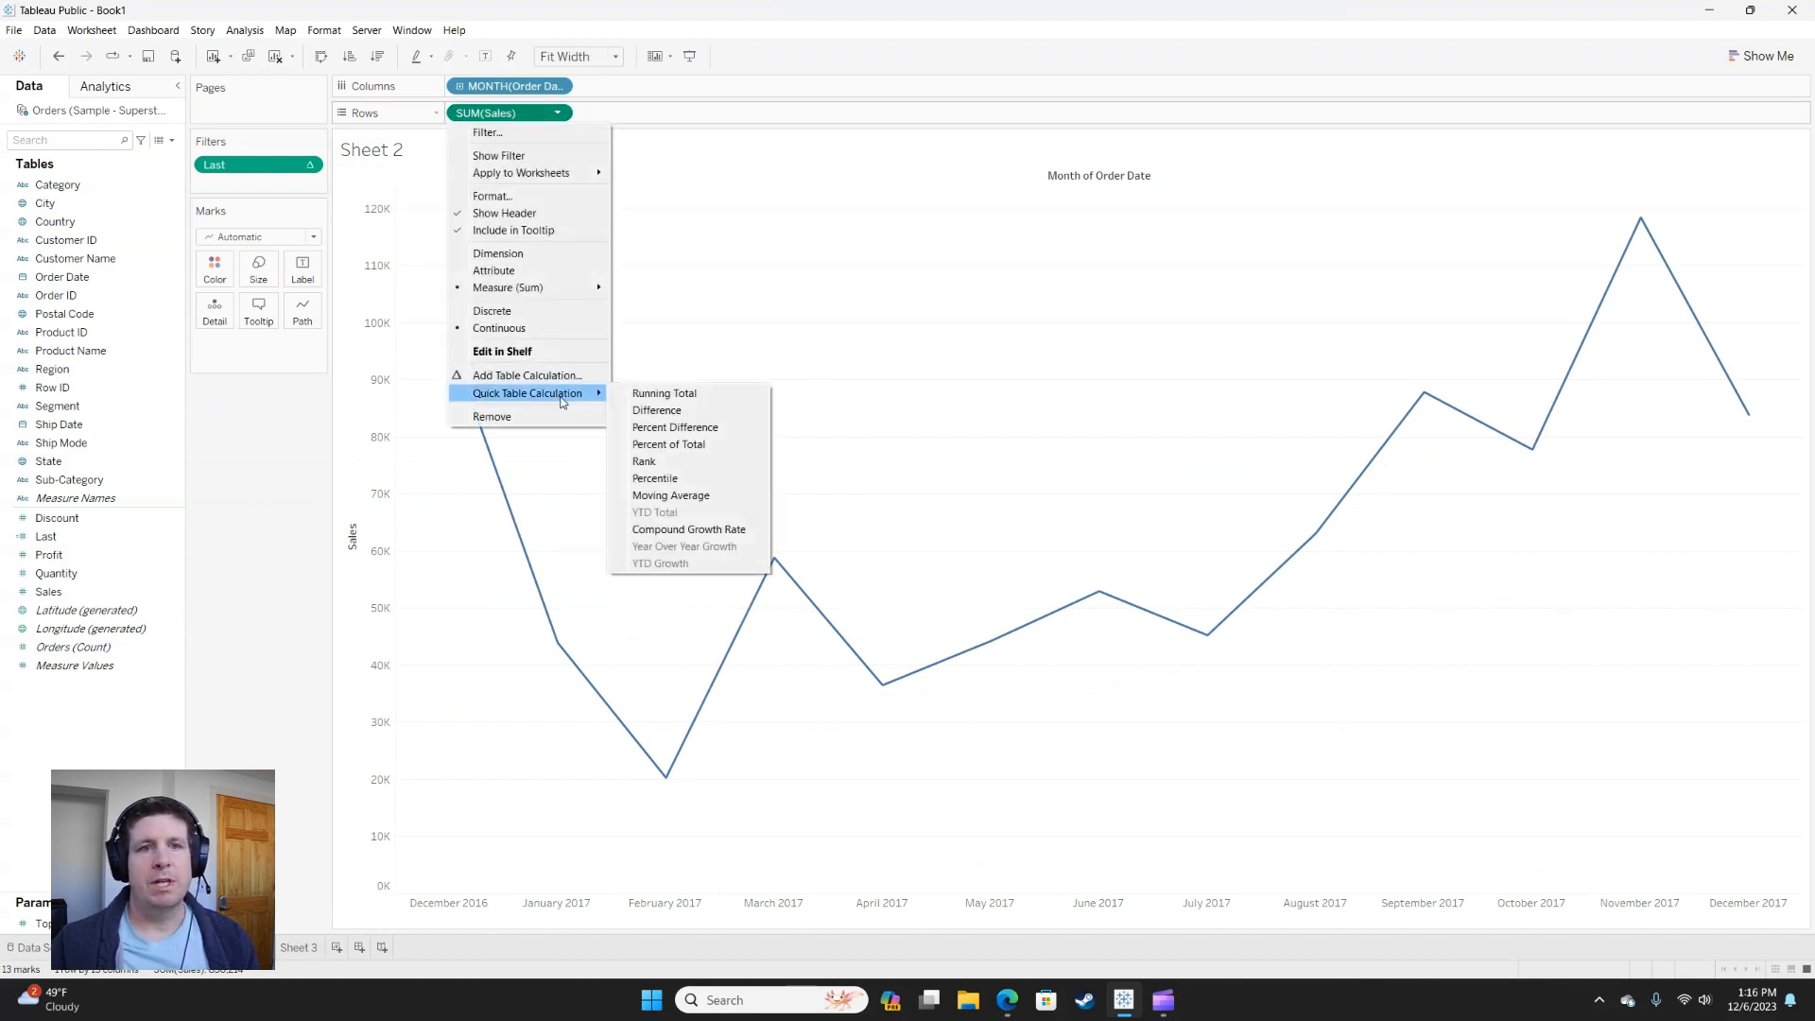
click(685, 395)
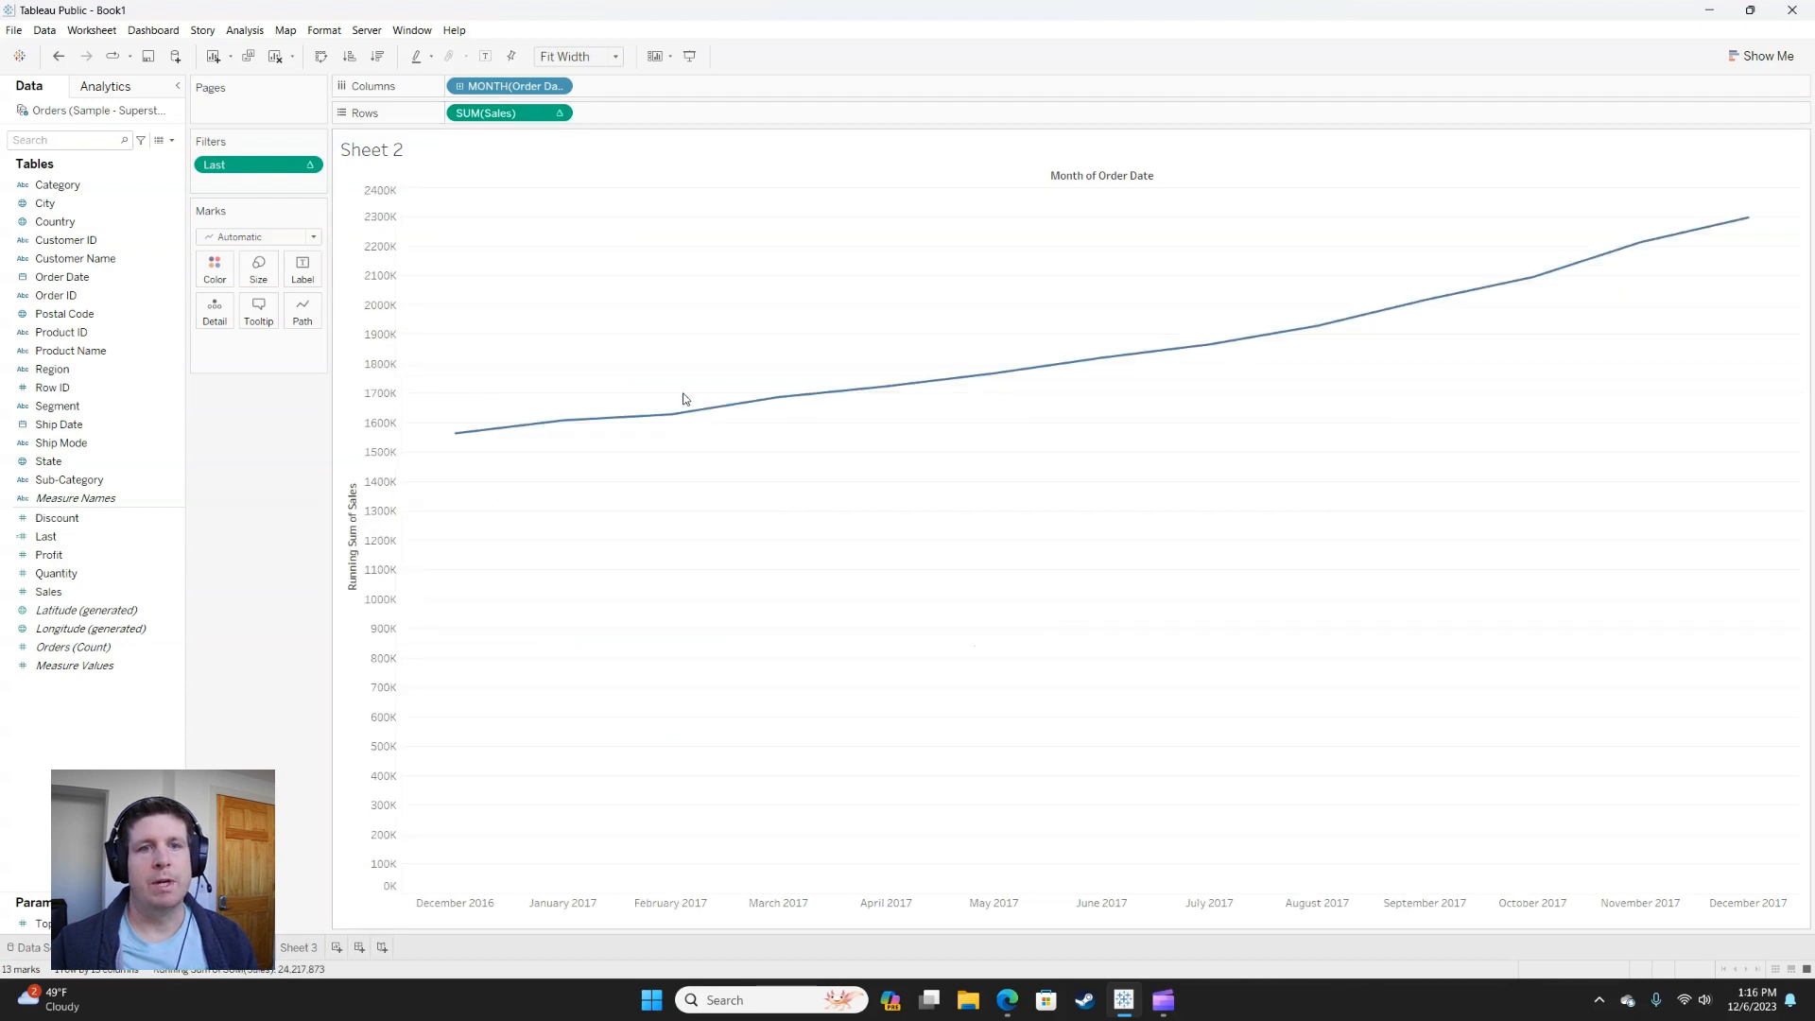
click(488, 59)
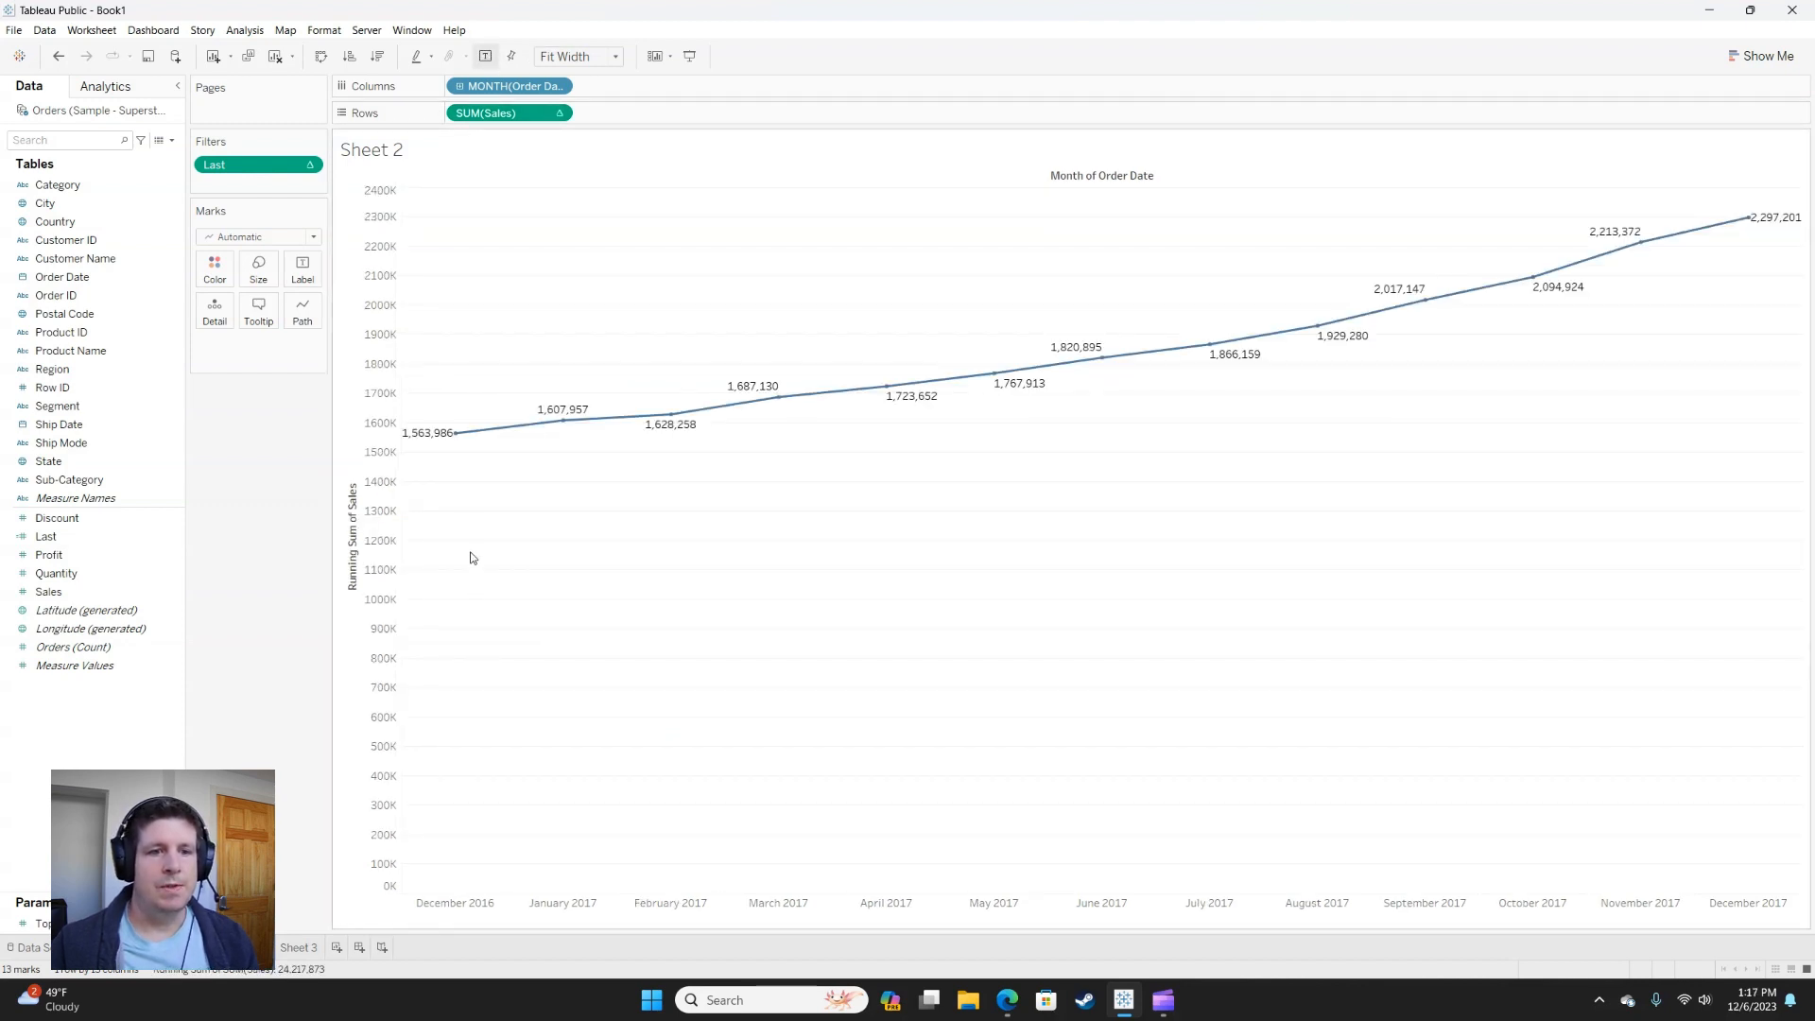
mouse_move(463, 445)
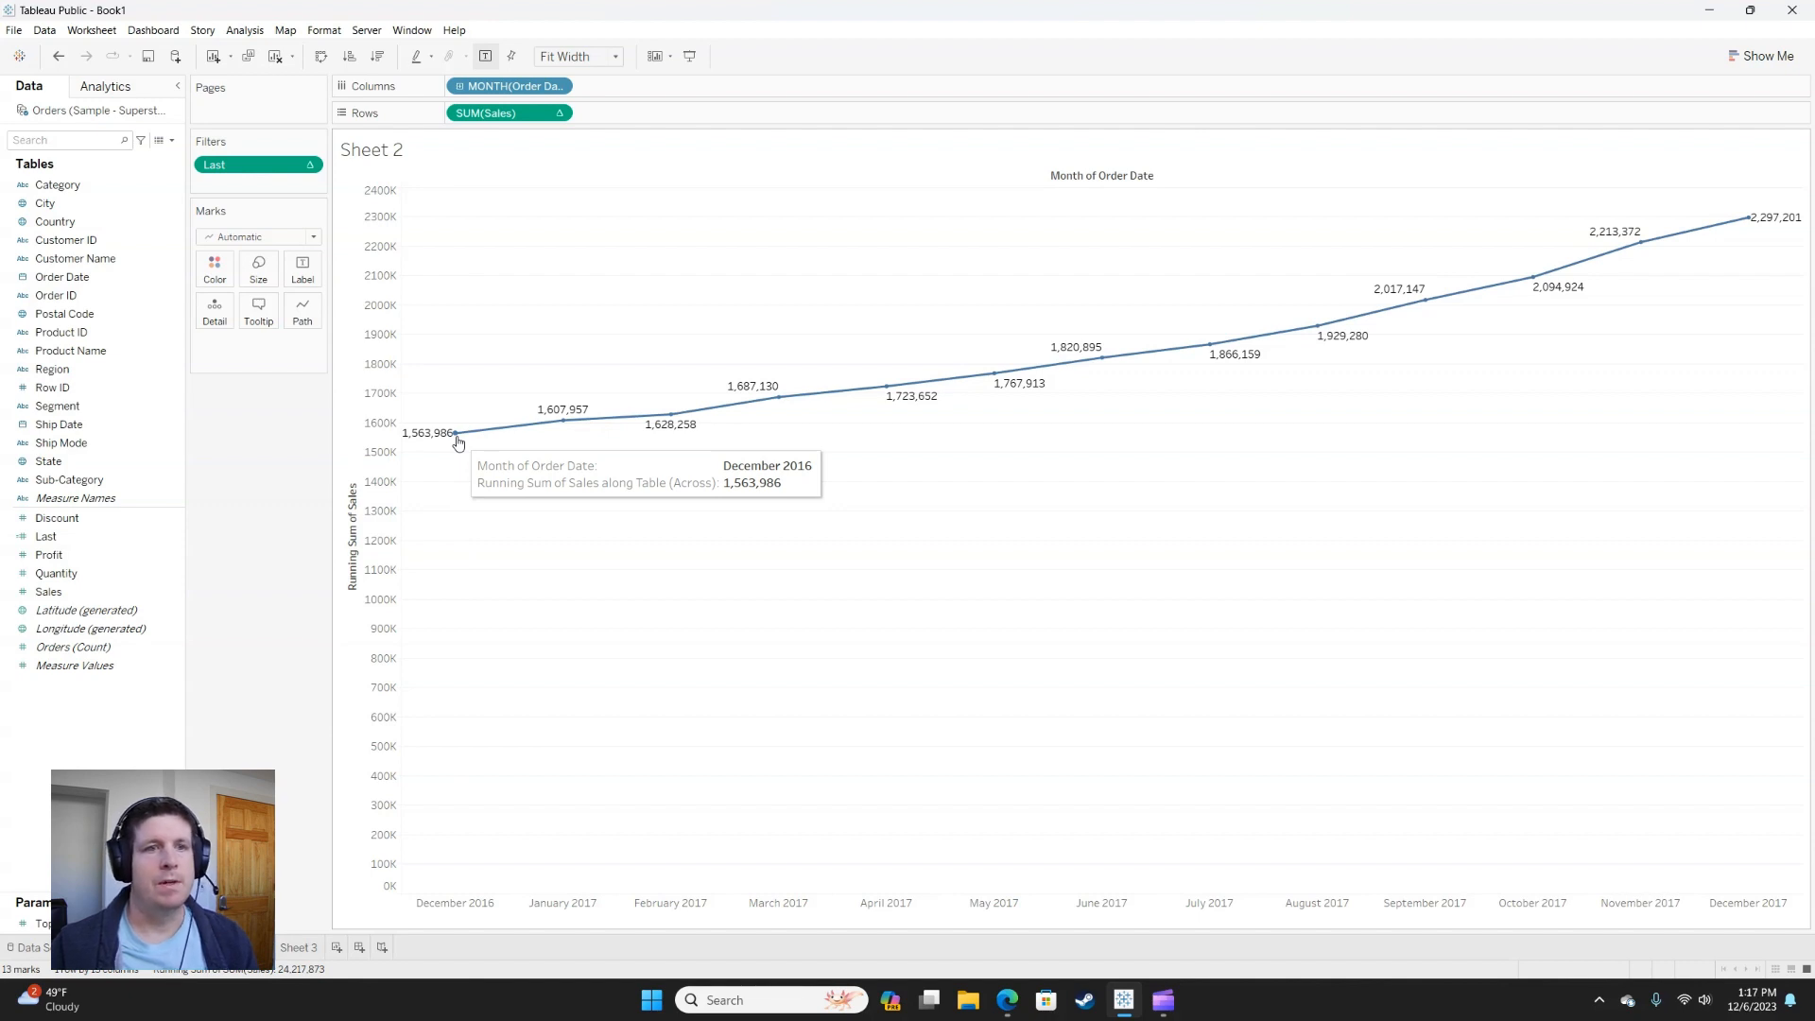
- Remove the Last filter to compare the running totals across all months, and undo the removal
drag(248, 165, 314, 491)
mouse_move(1434, 414)
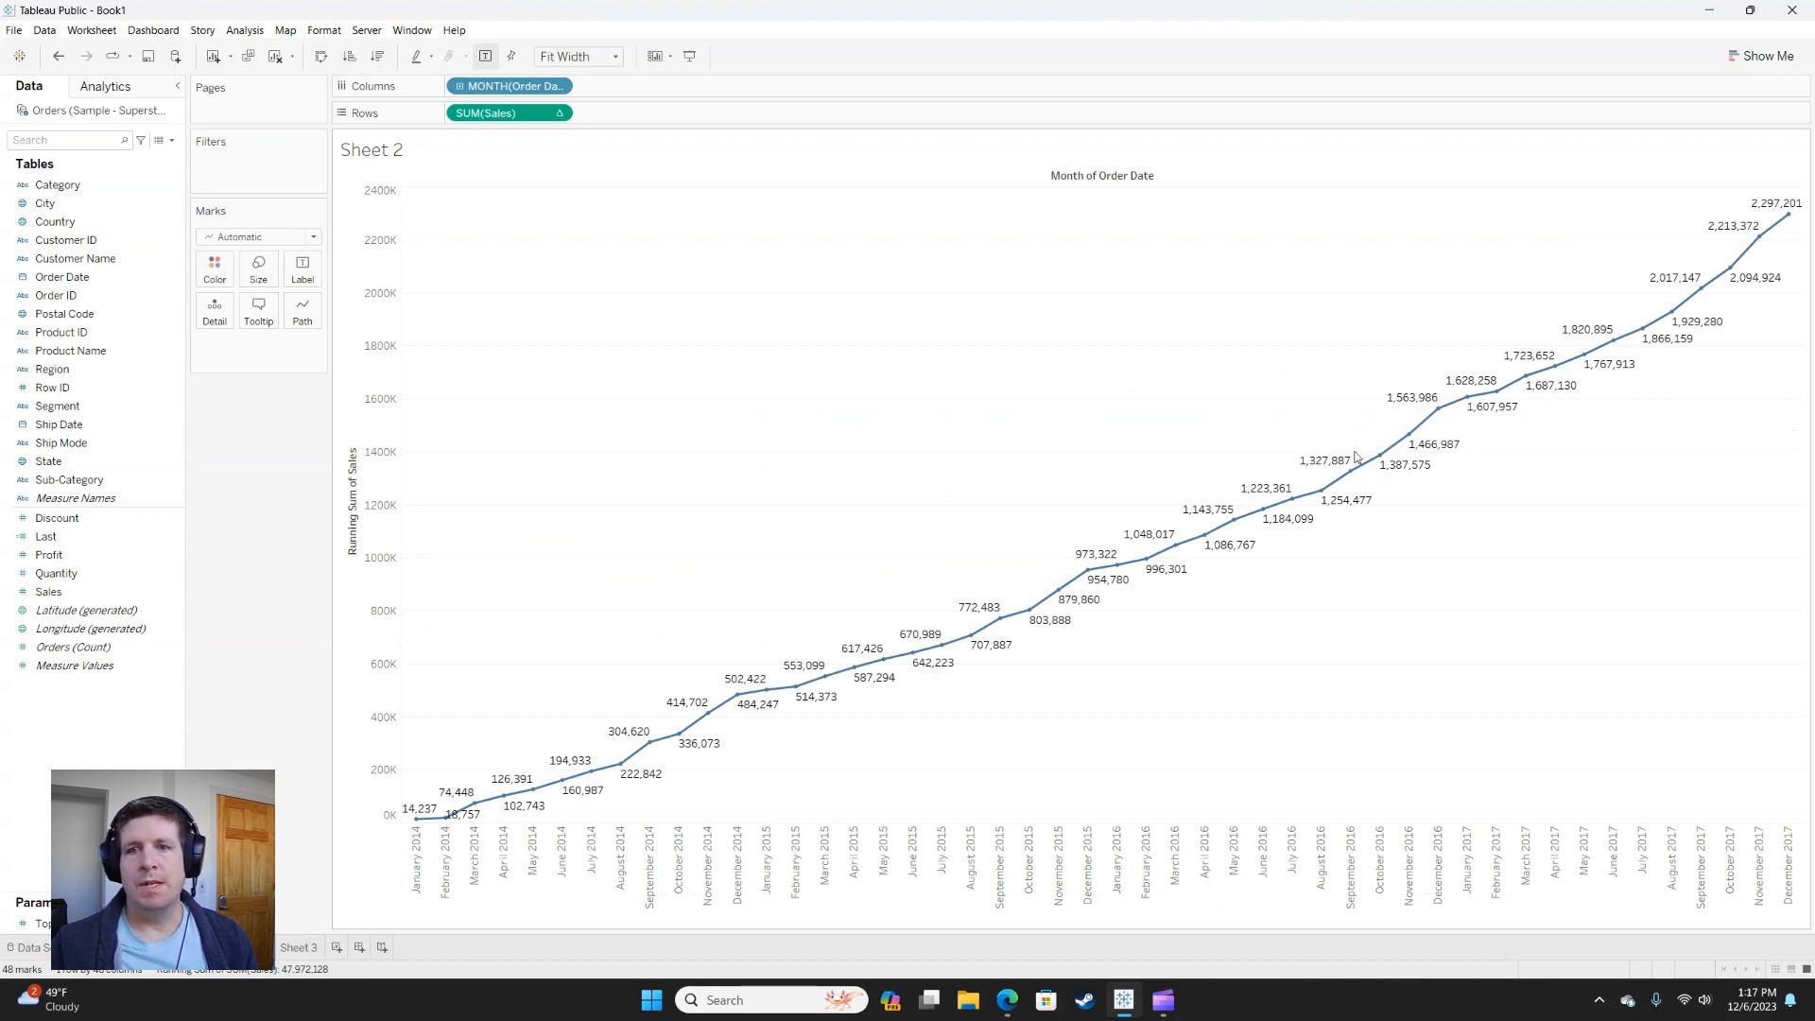
mouse_move(445, 827)
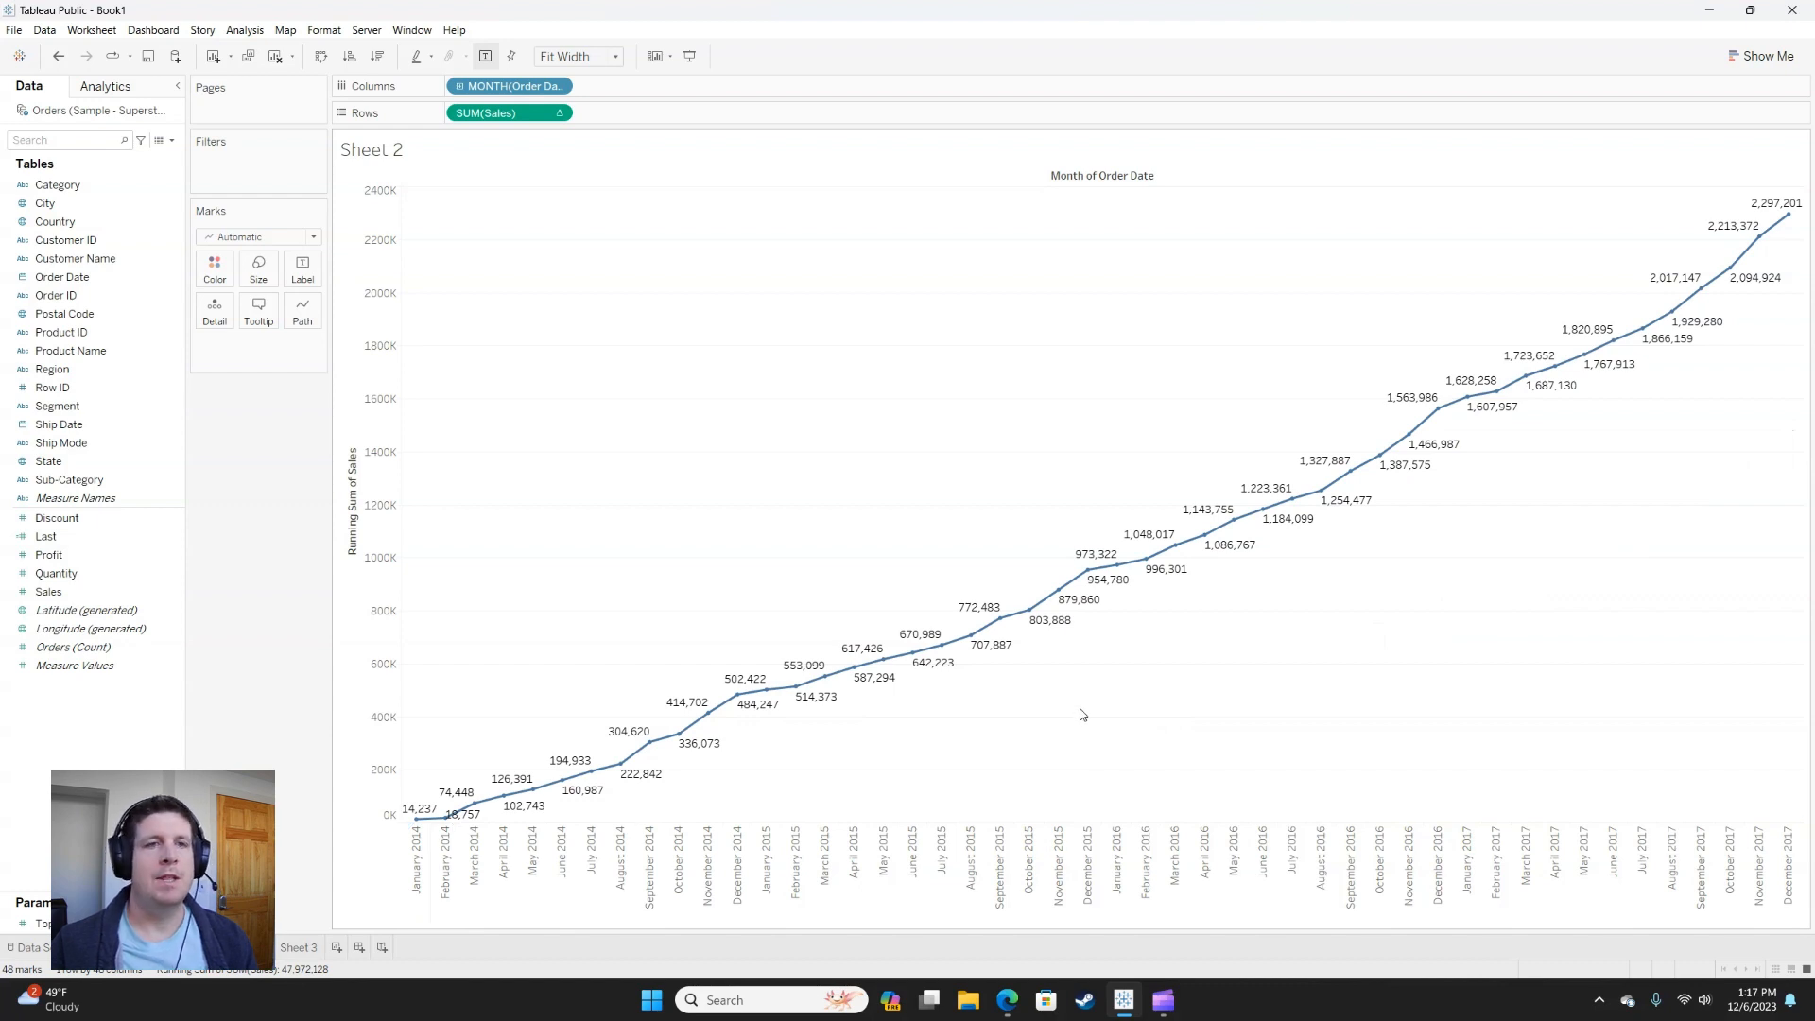
click(60, 64)
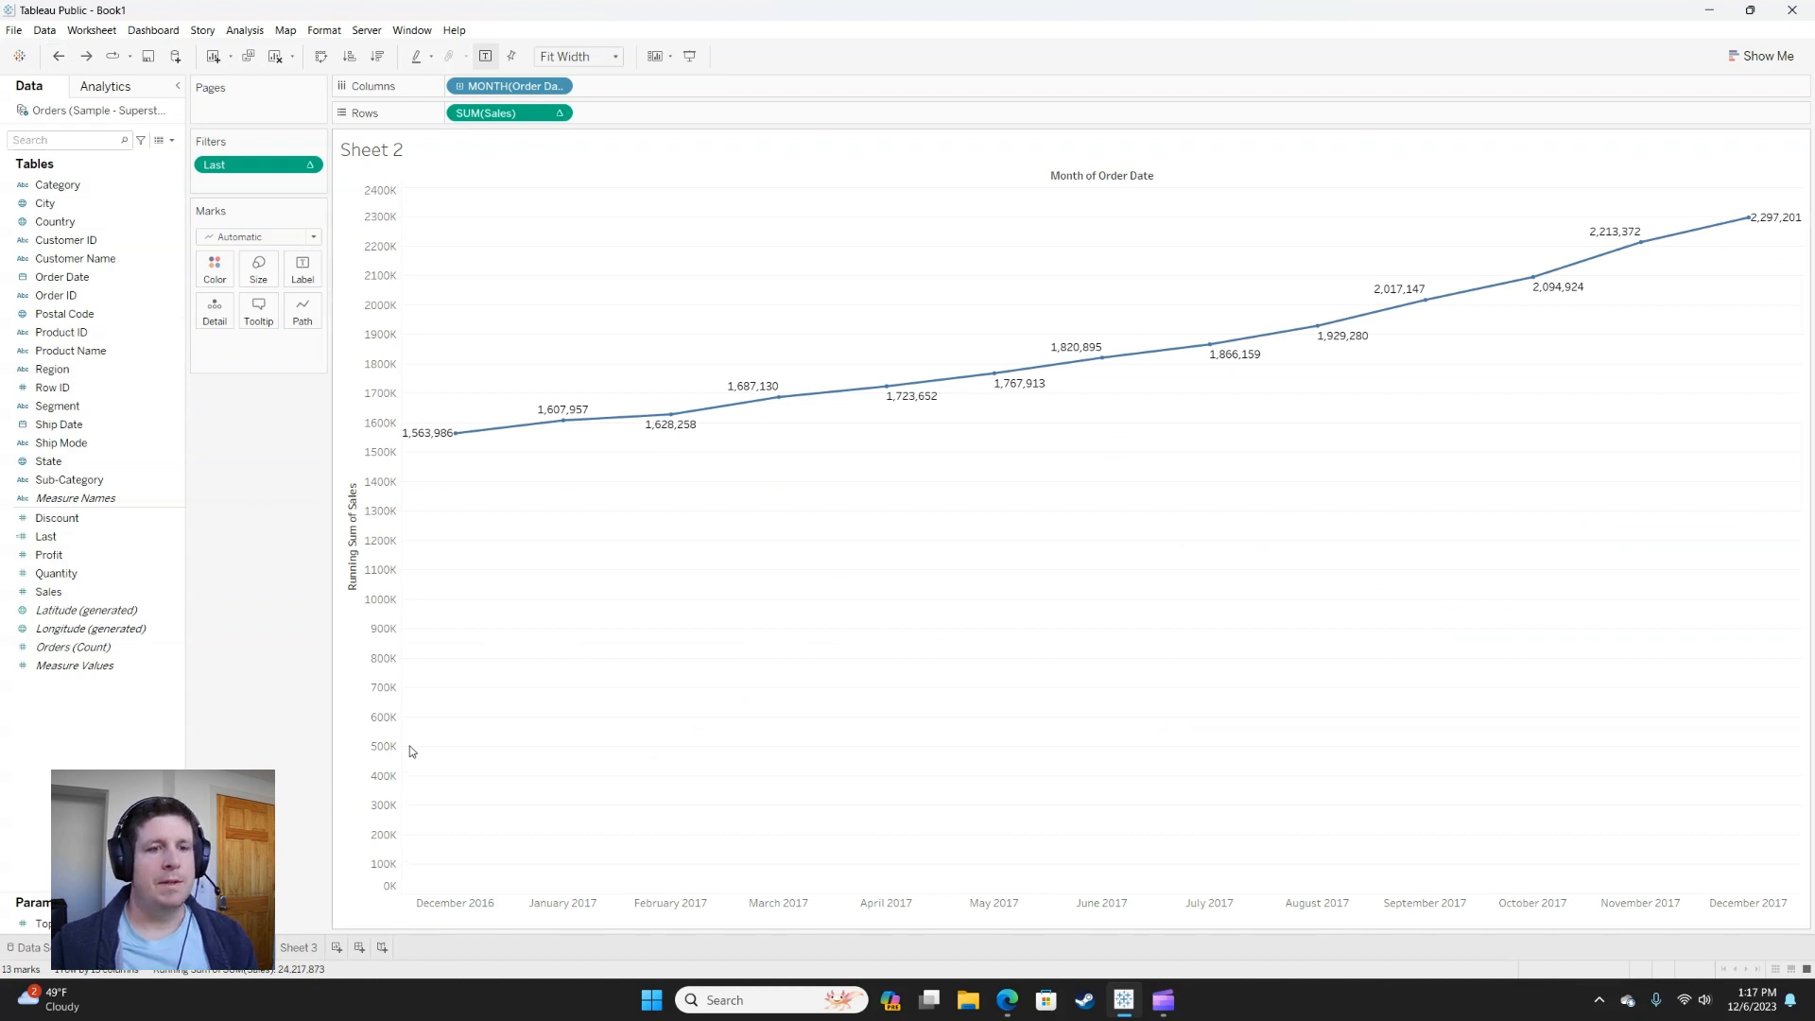
- On a new worksheet, build a scatter plot colored by Sub-Category, with the sum of Sales on columns and Profit on rows
click(337, 948)
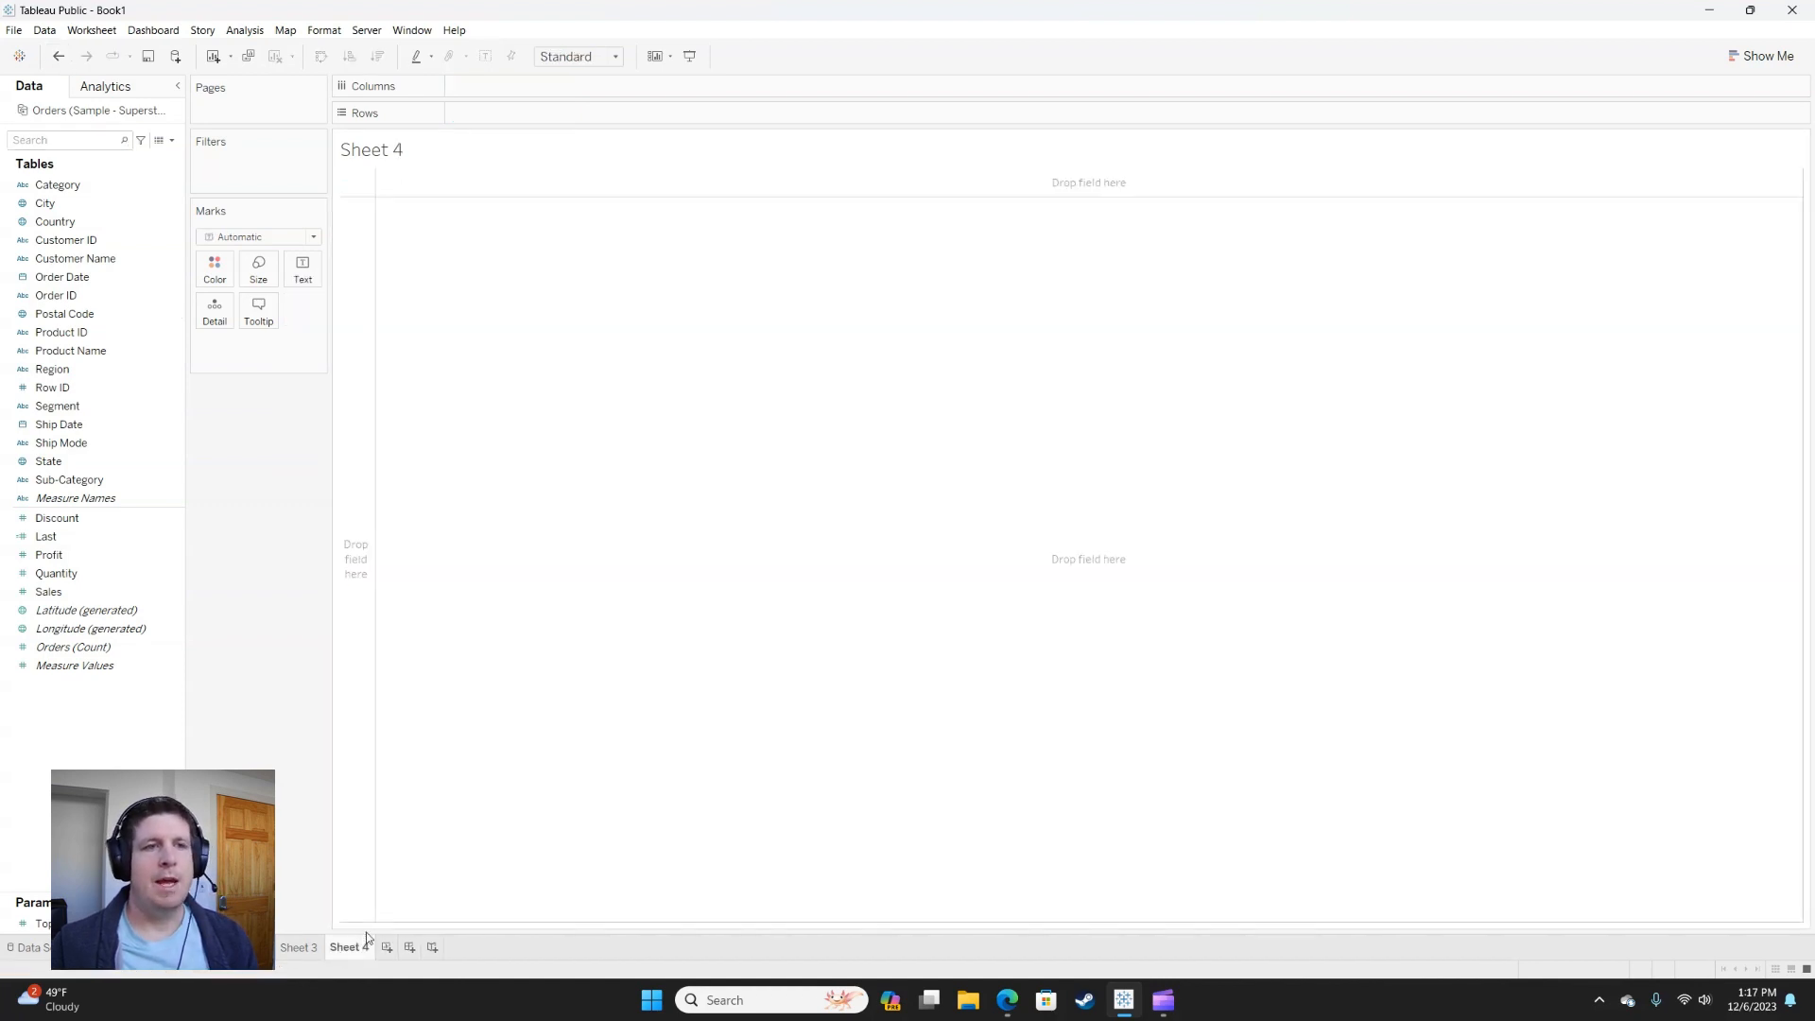
drag(94, 591, 576, 112)
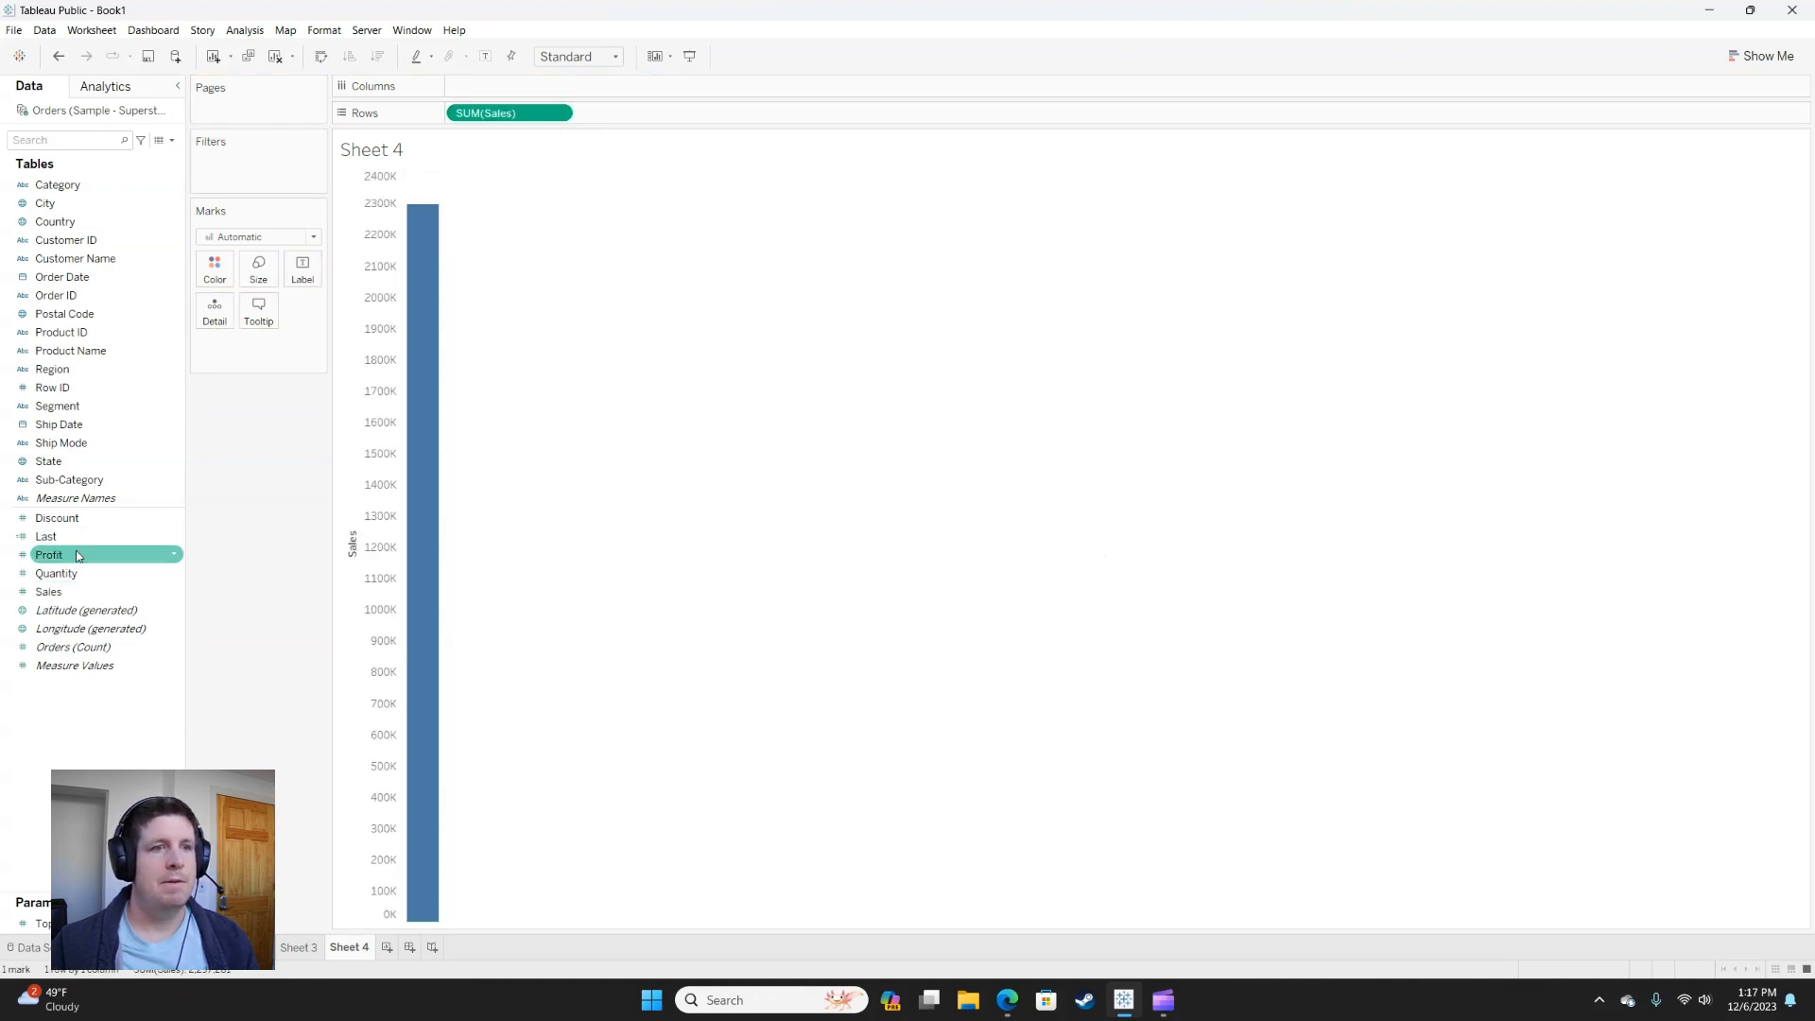
drag(57, 555, 580, 104)
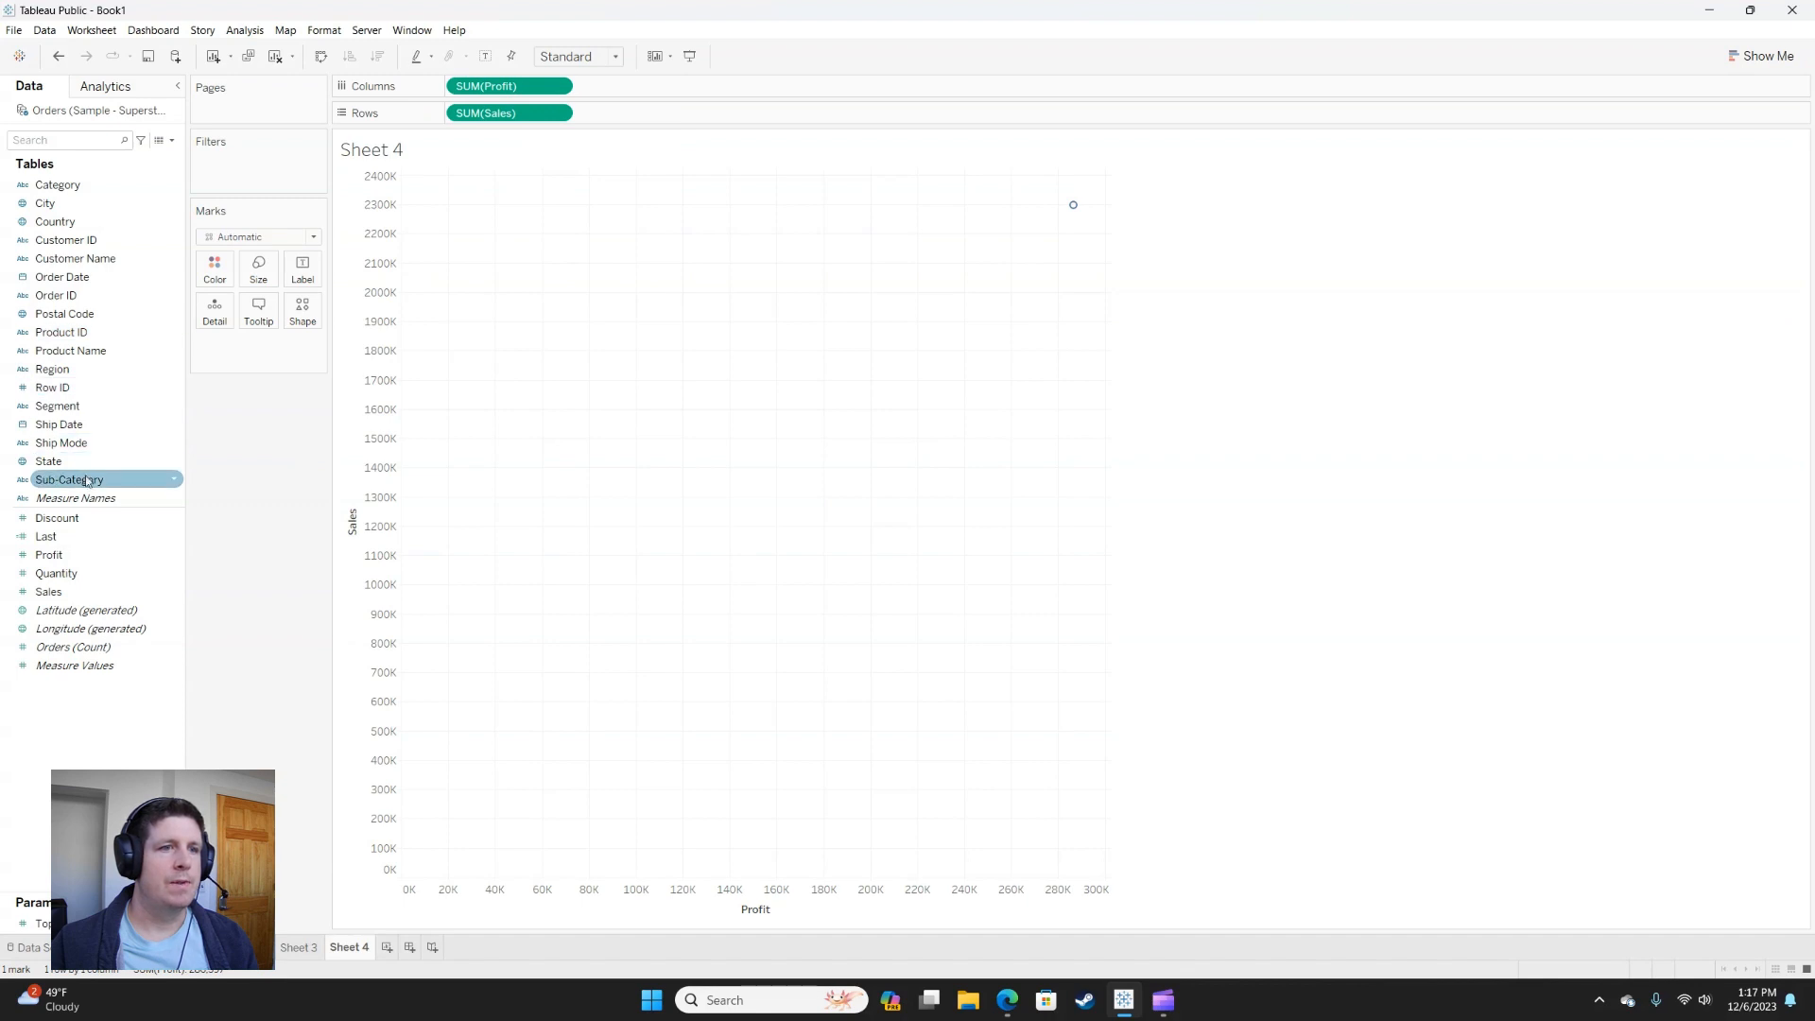
drag(69, 479, 229, 281)
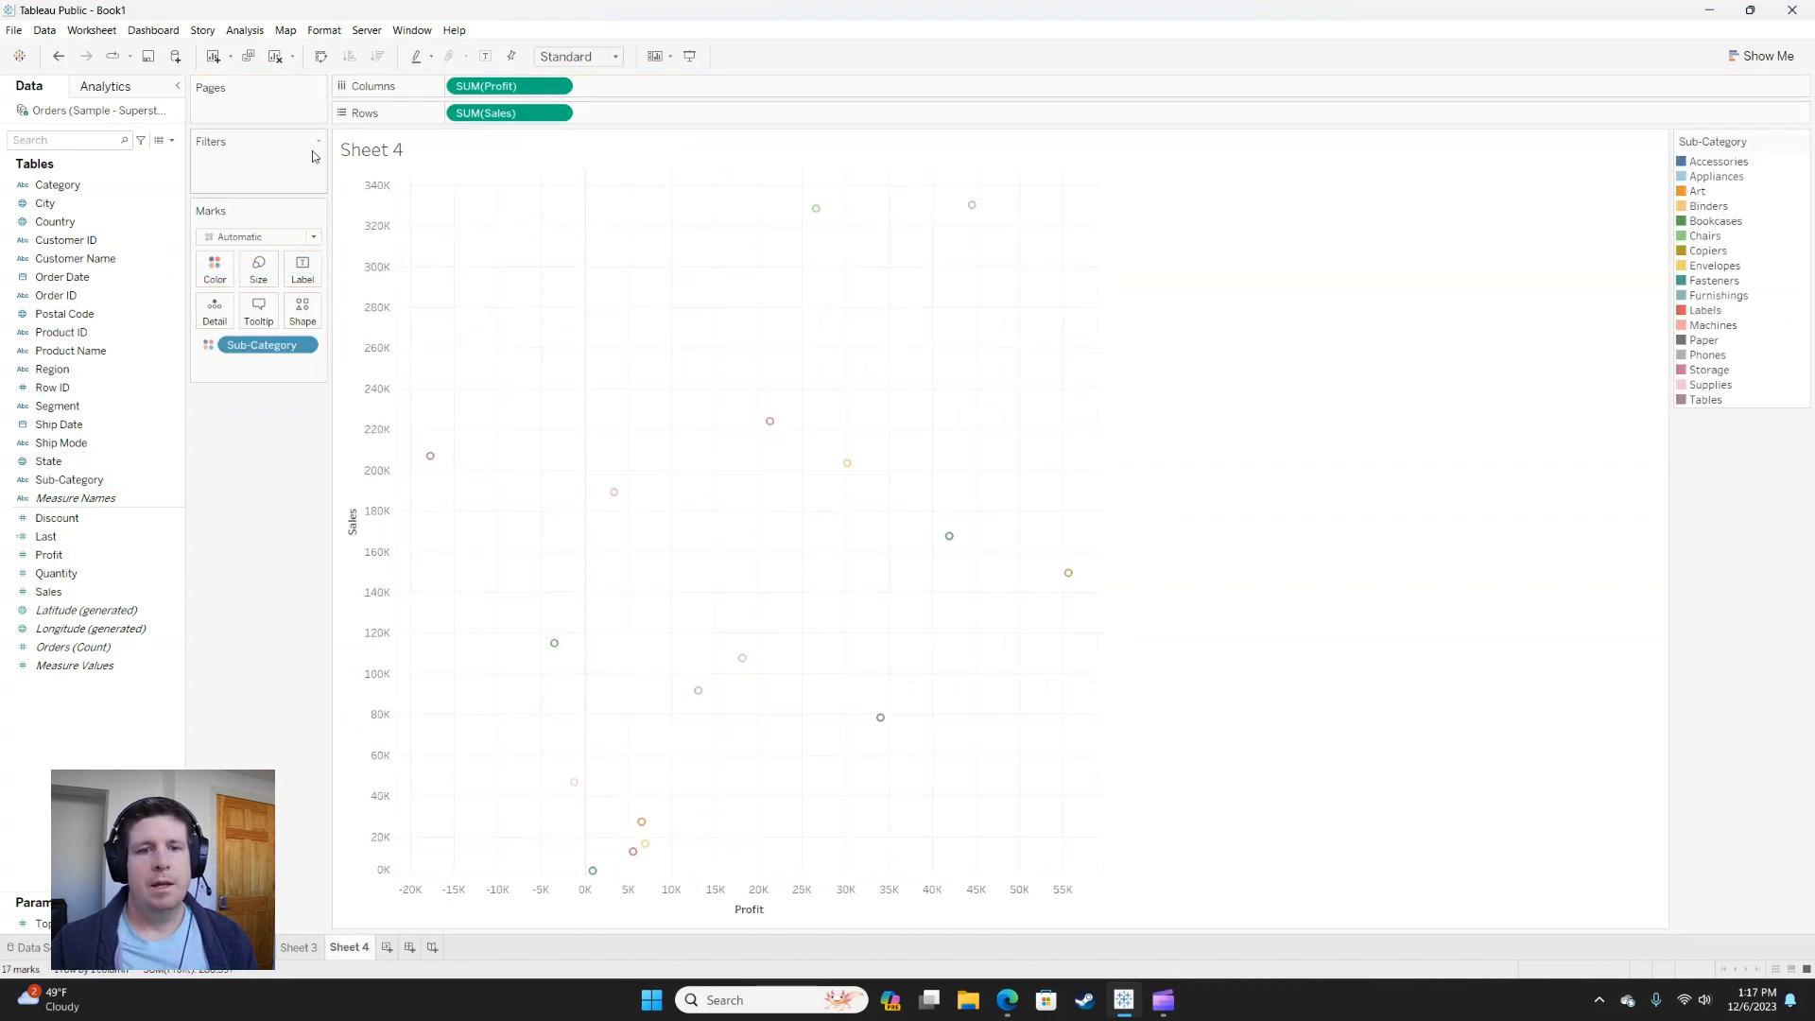
click(320, 56)
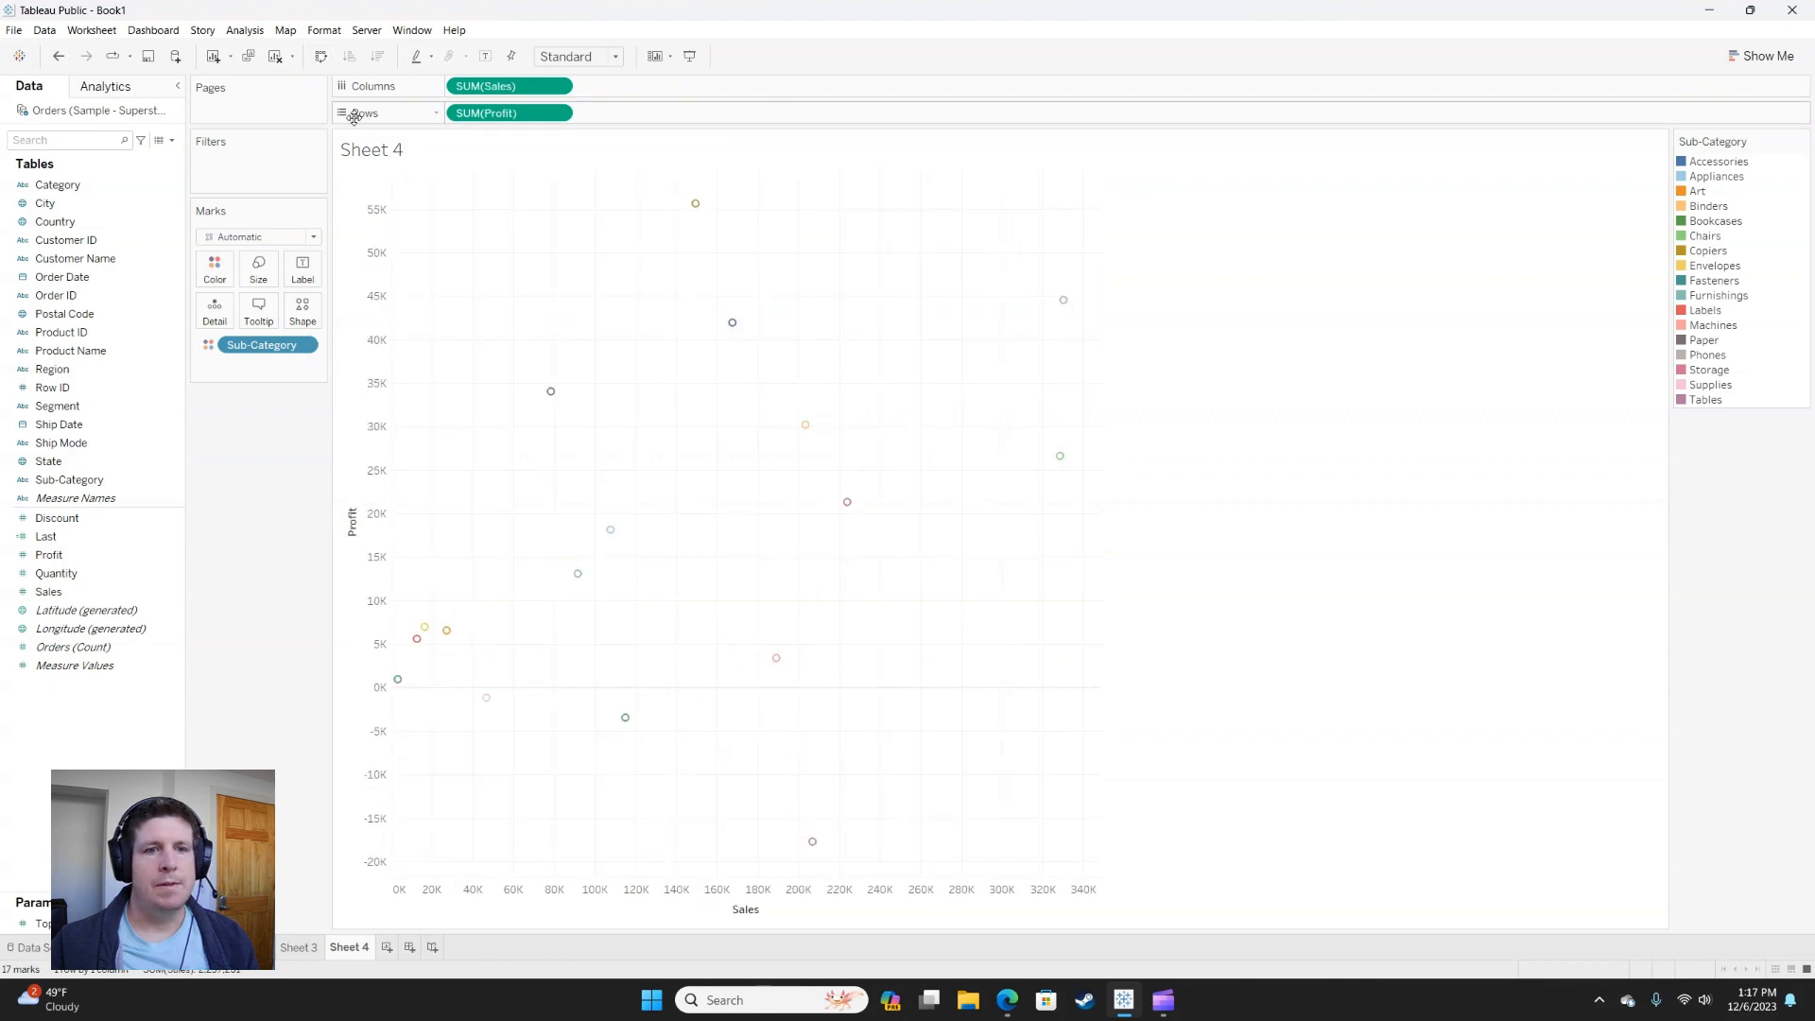
- Page the scatter plot by year of Order Date and show history for all marks, displaying both marks and trails
click(76, 280)
drag(75, 280, 255, 111)
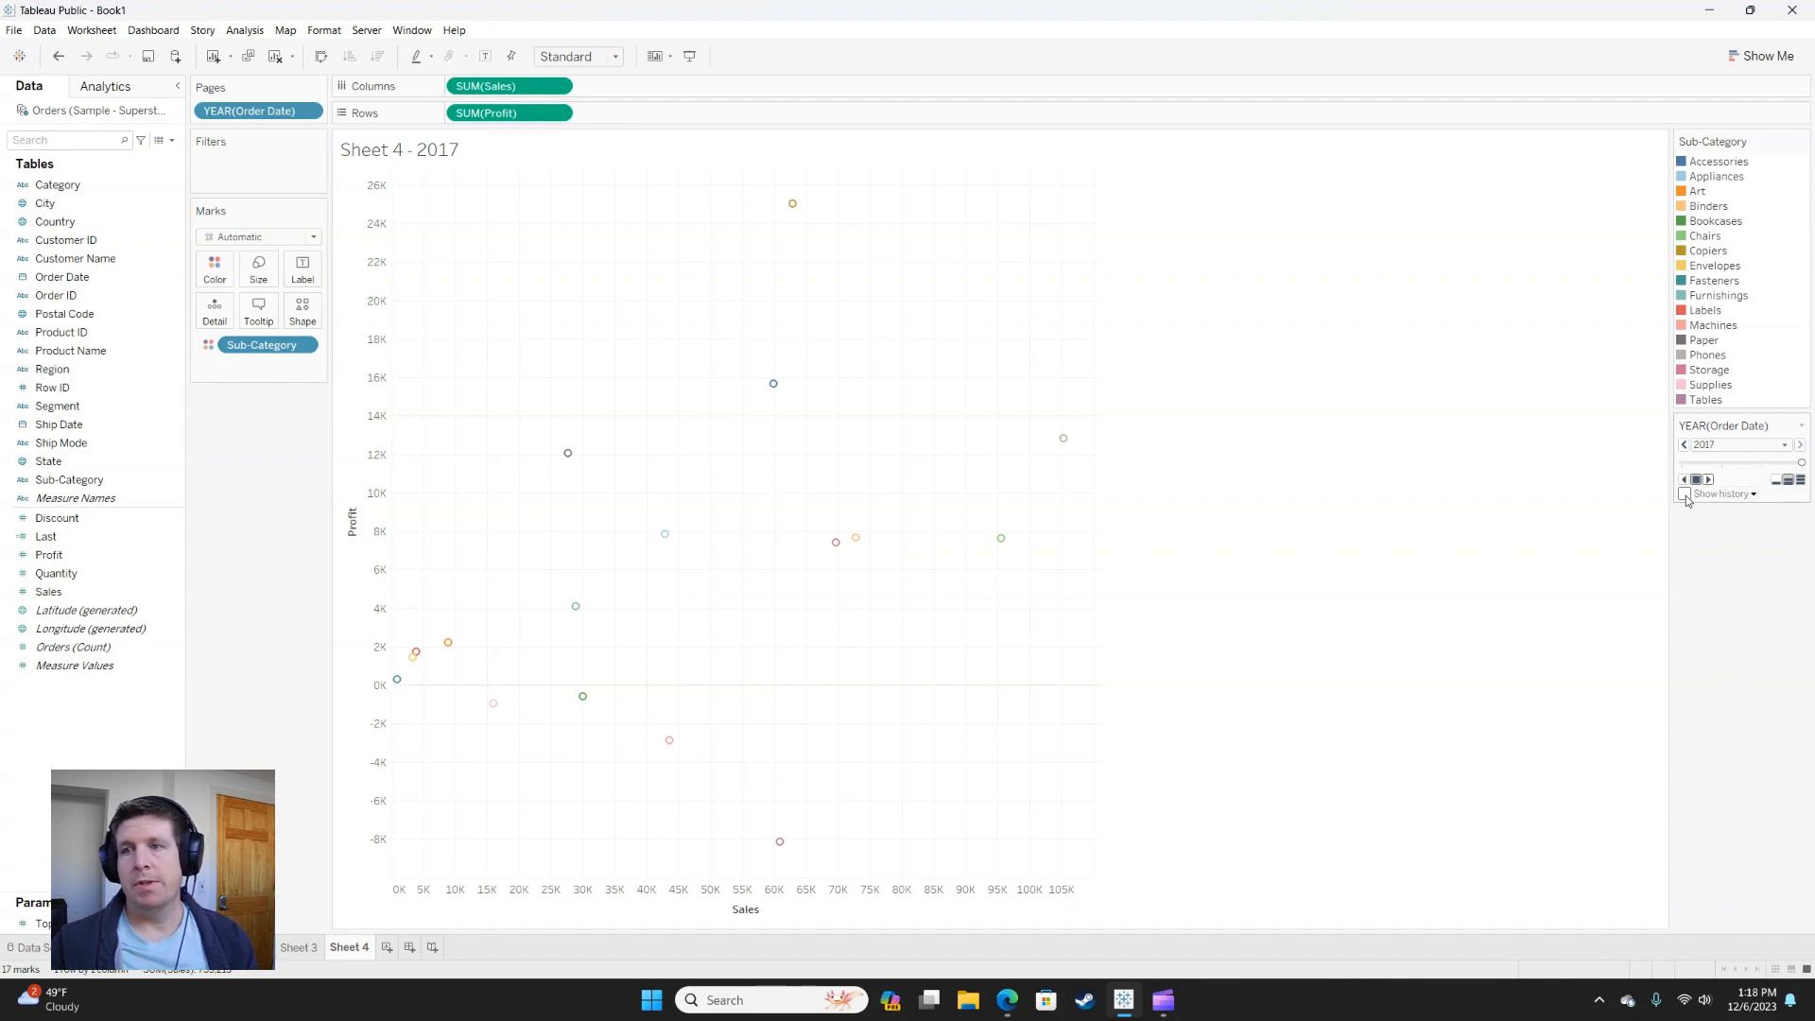
click(1684, 494)
click(1736, 495)
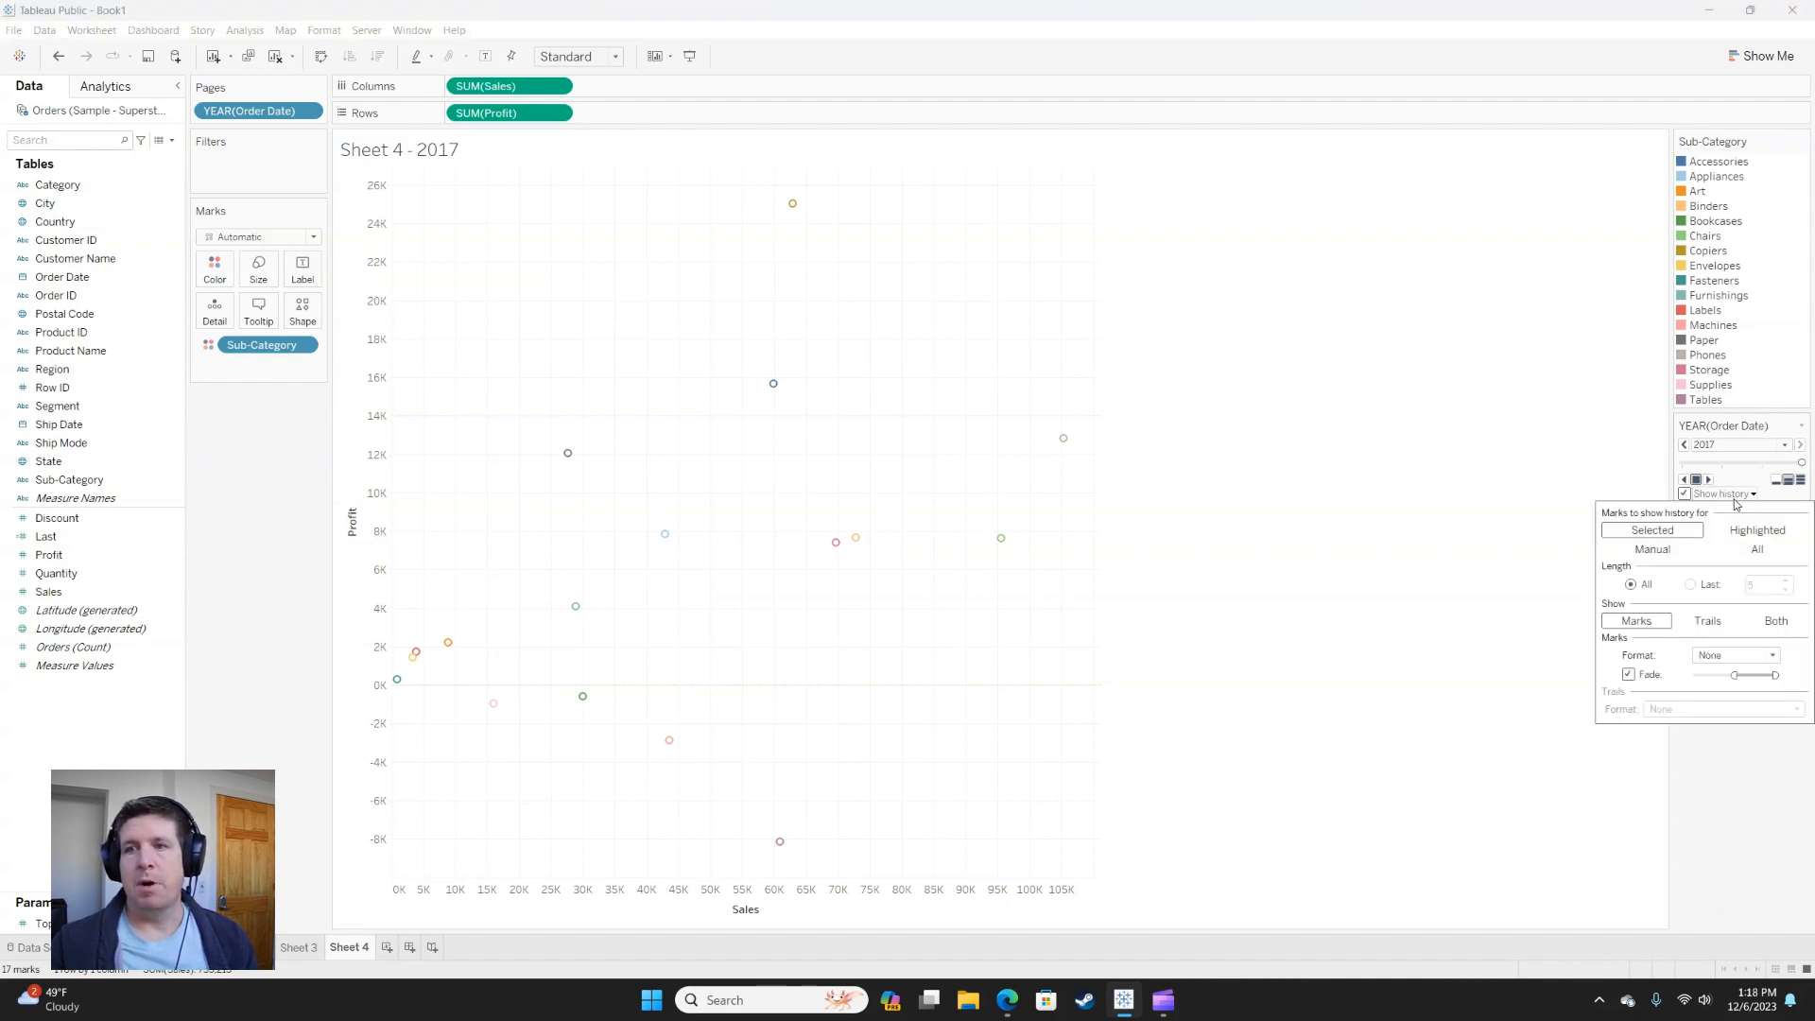
click(1748, 552)
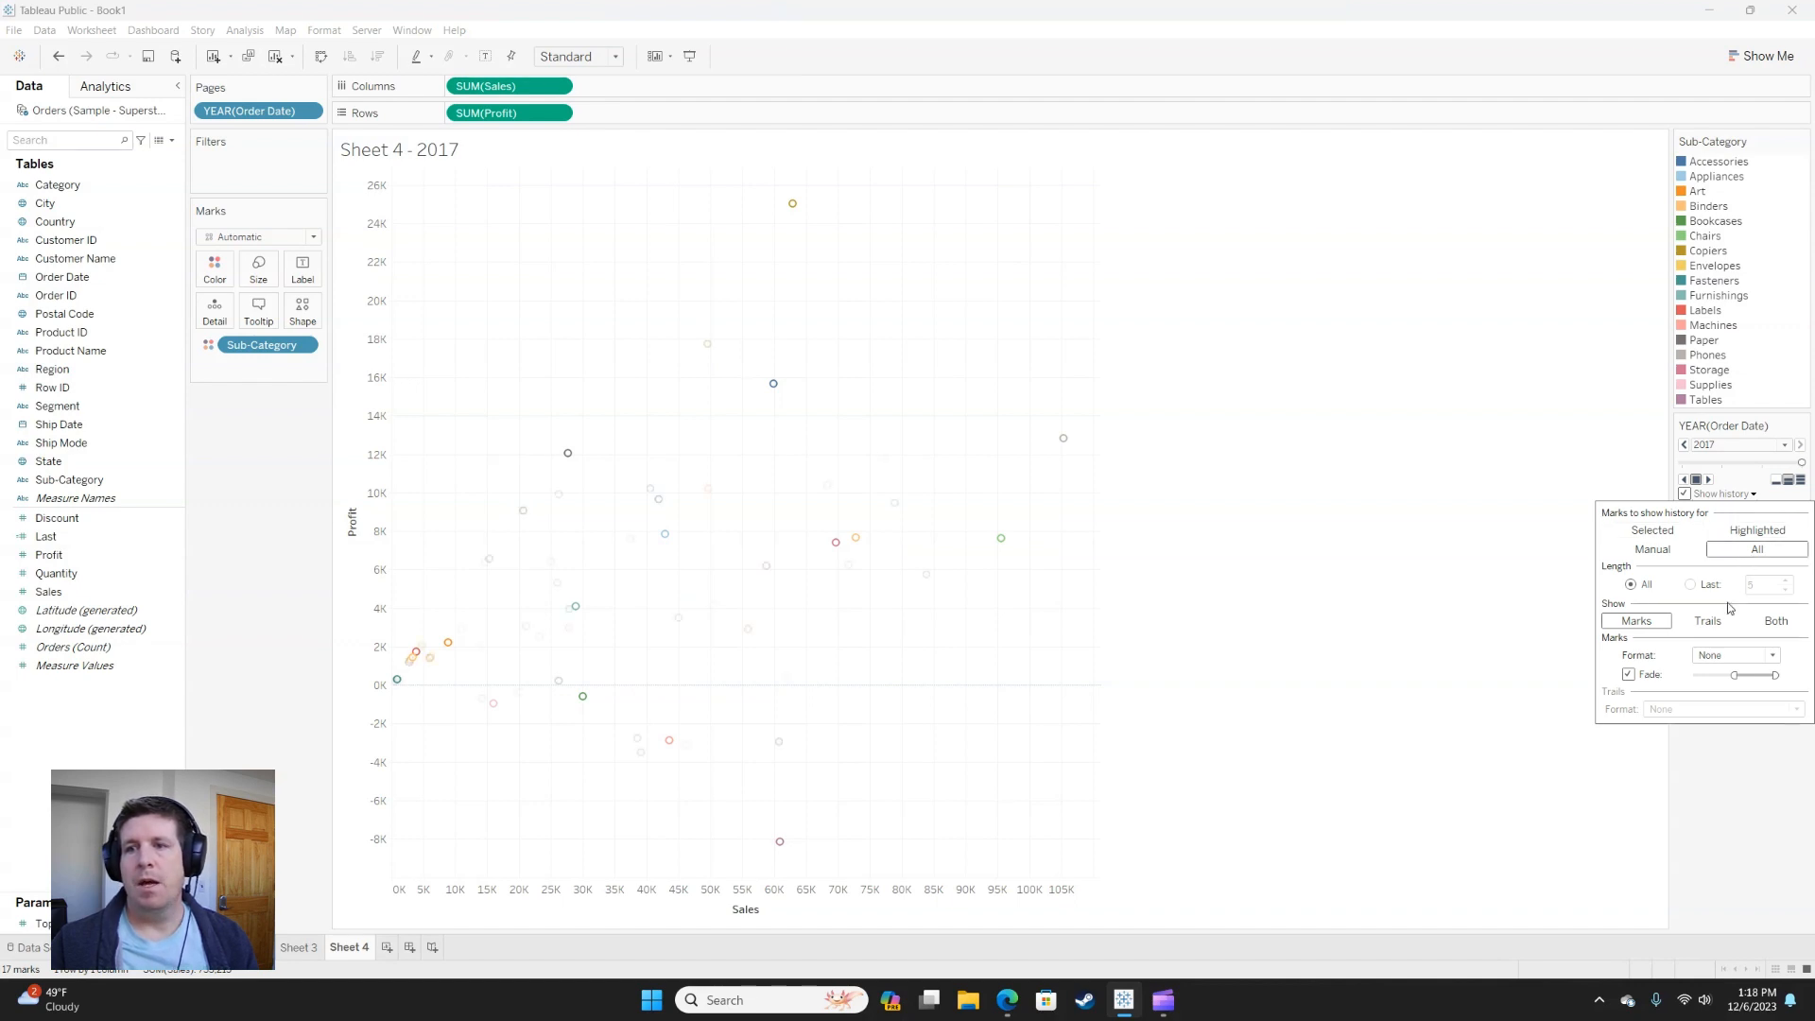
click(1774, 621)
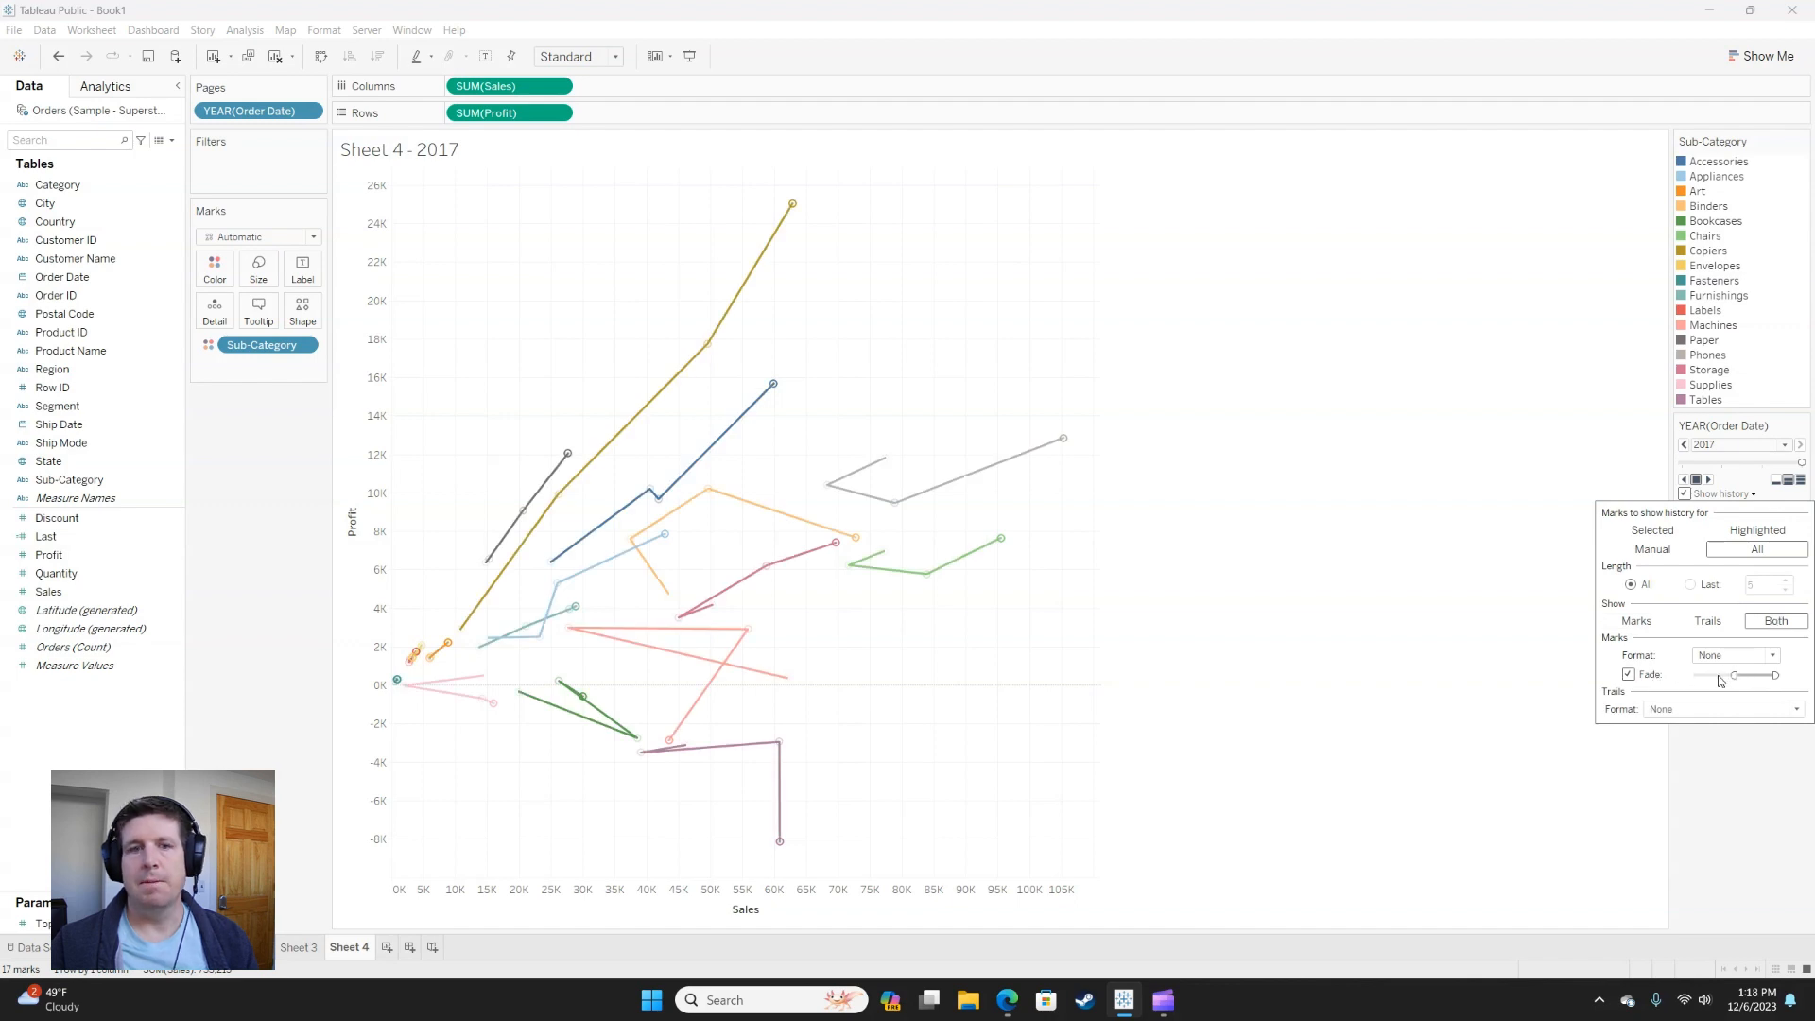
click(1587, 474)
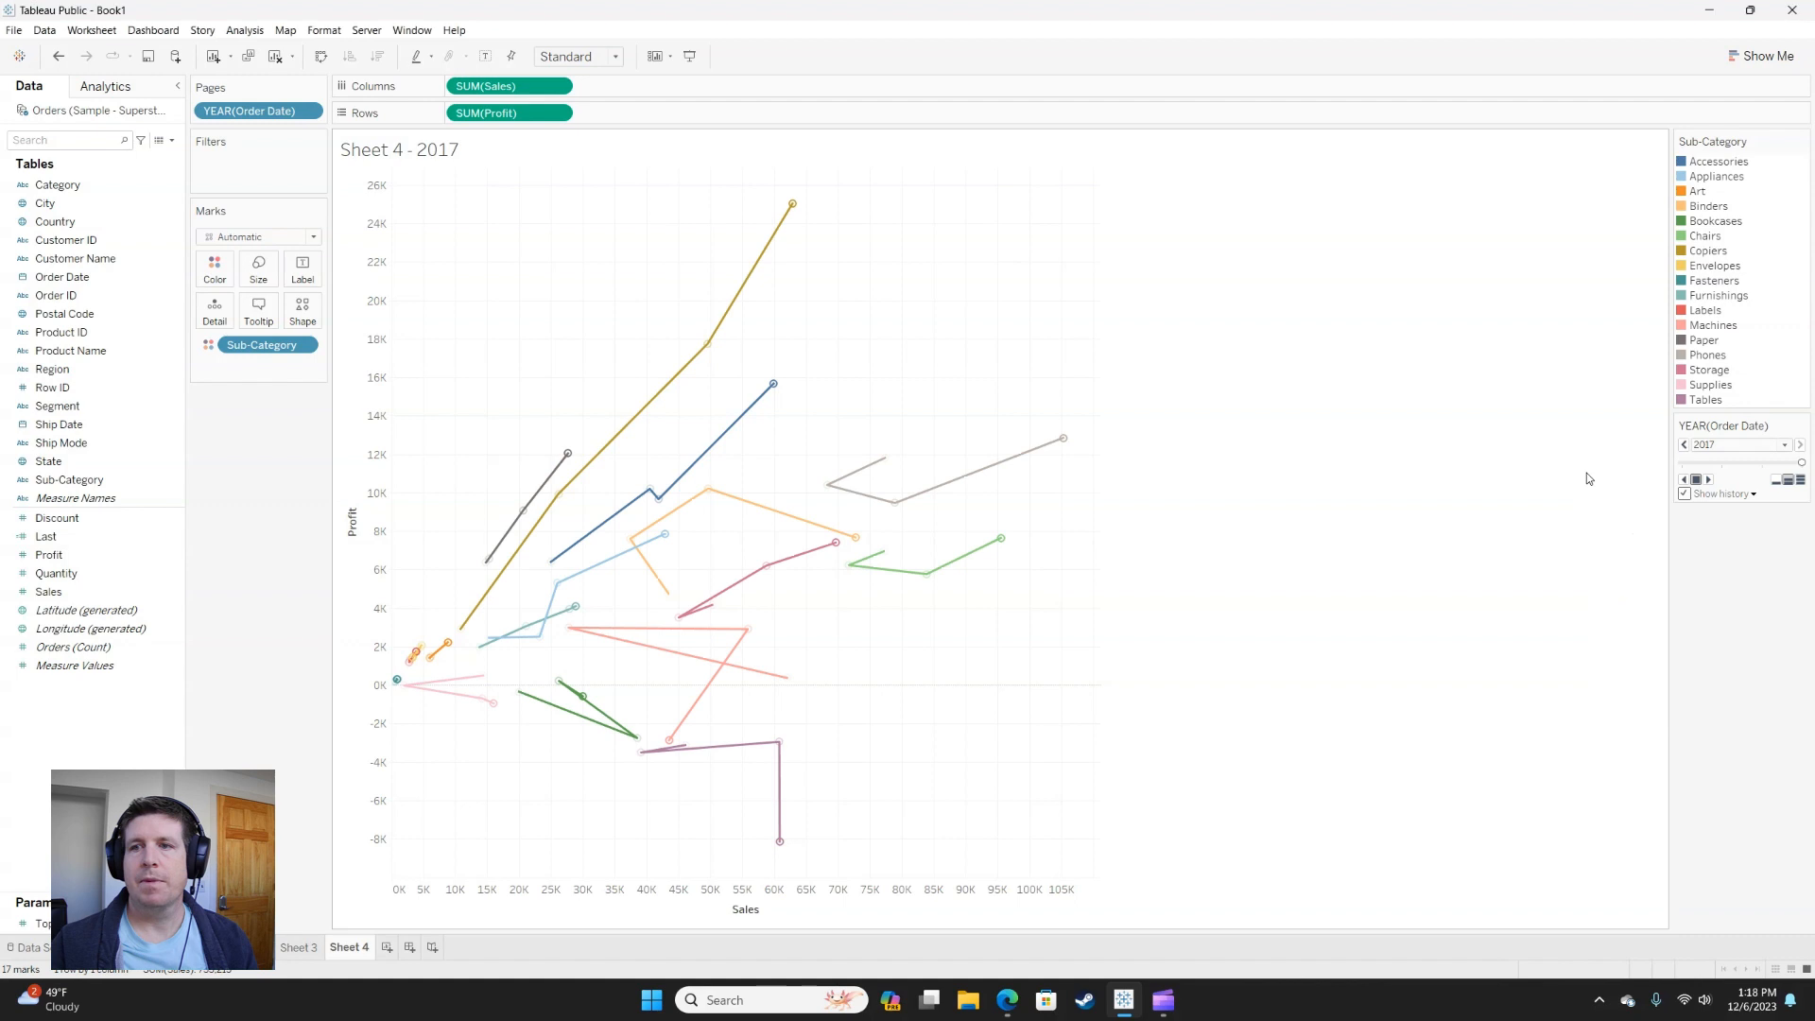
- Play the Order Date pages forward through the years and inspect the 2016 and 2017 points on the Copiers trail
click(1708, 481)
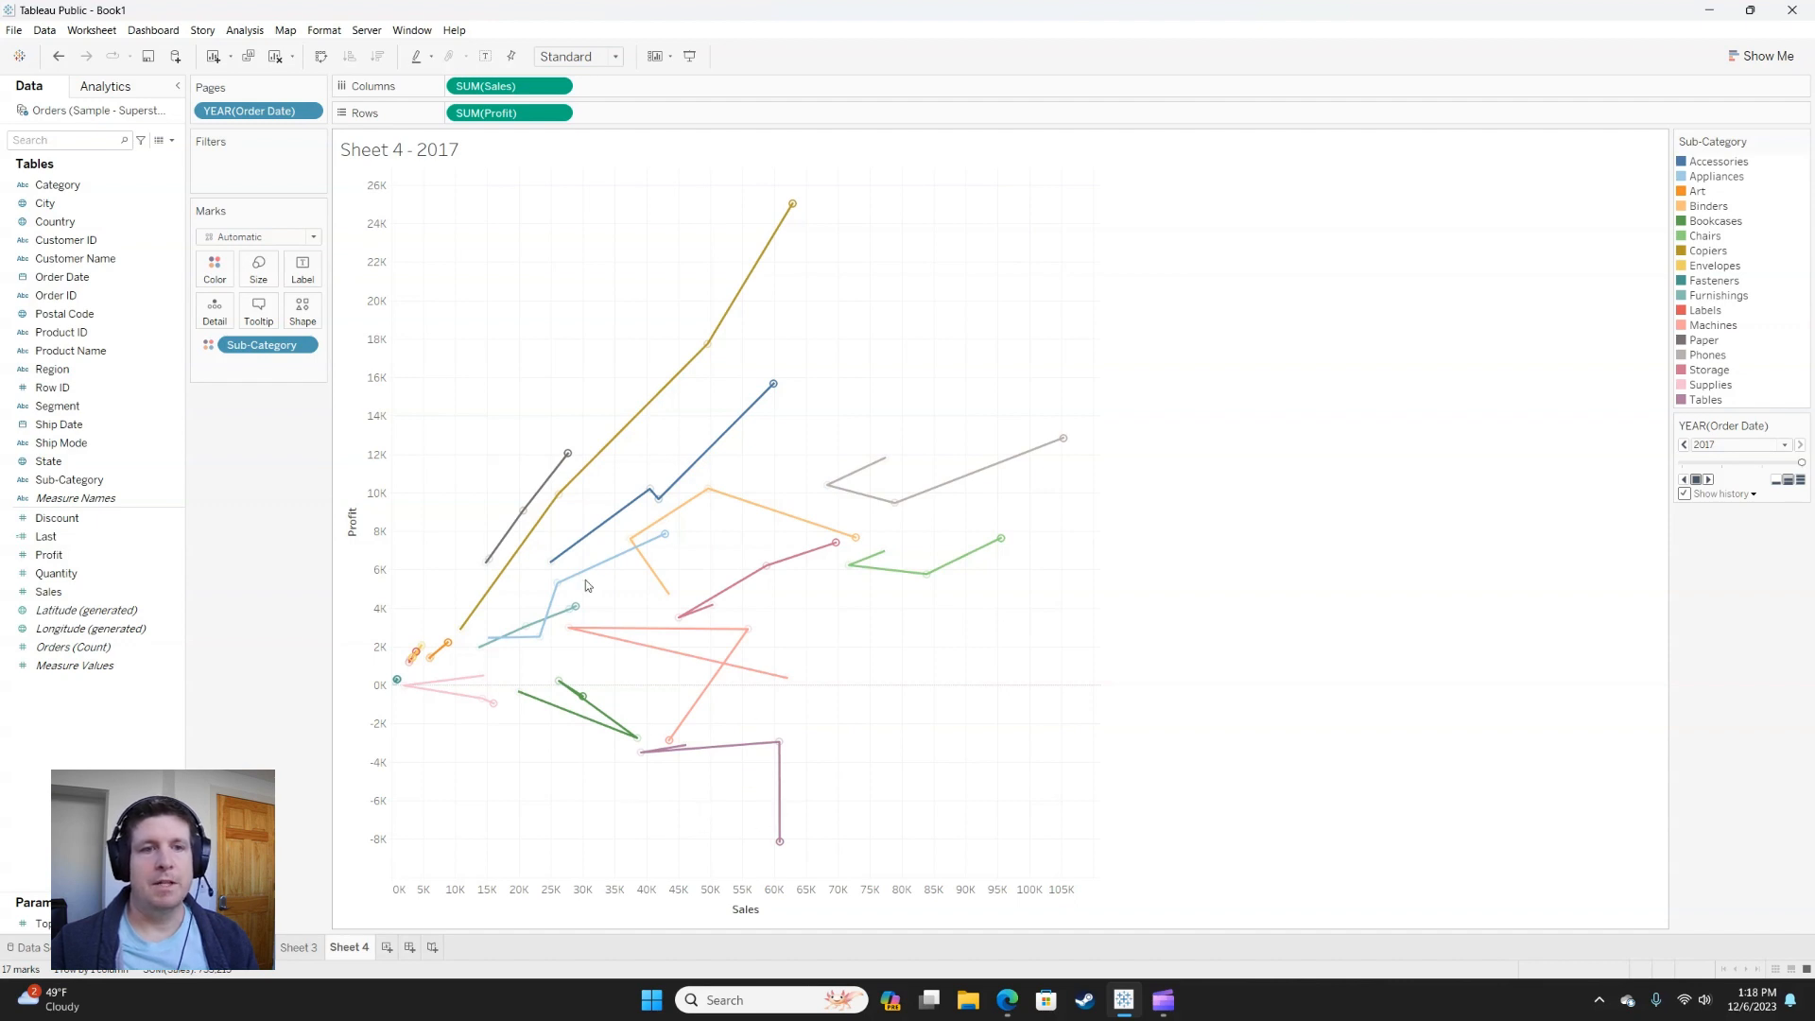
mouse_move(470, 632)
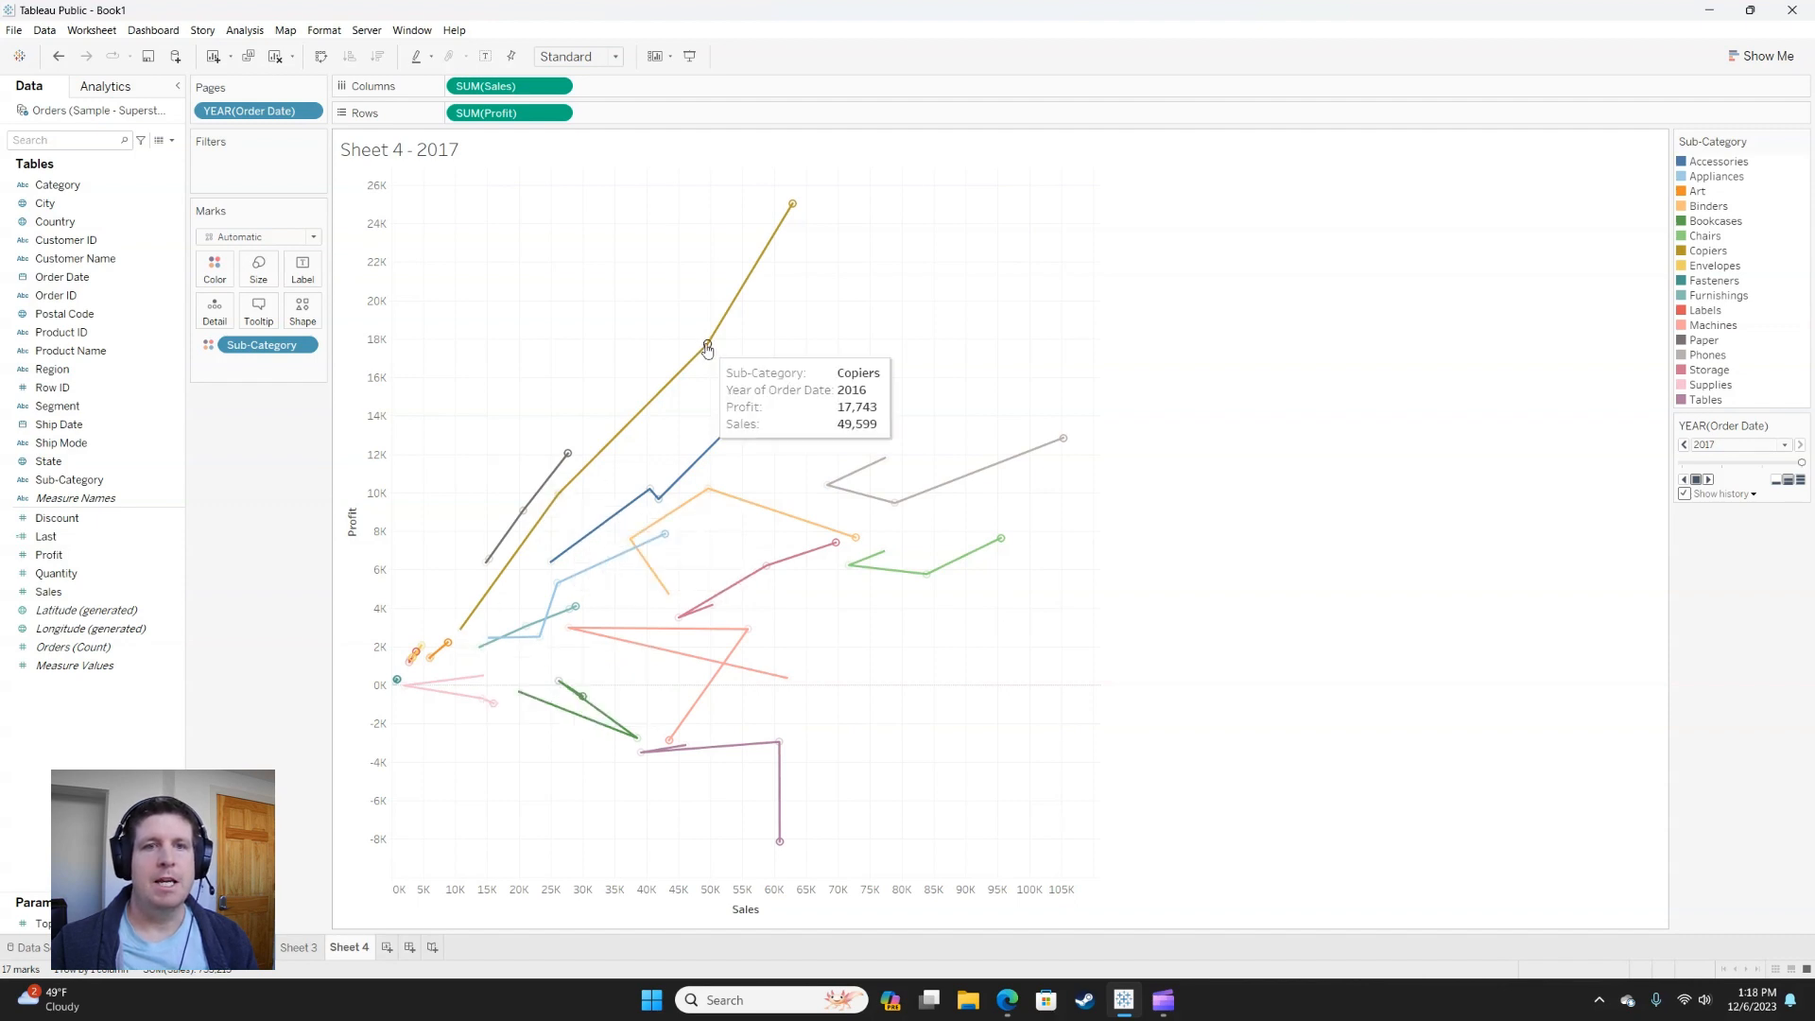
mouse_move(794, 207)
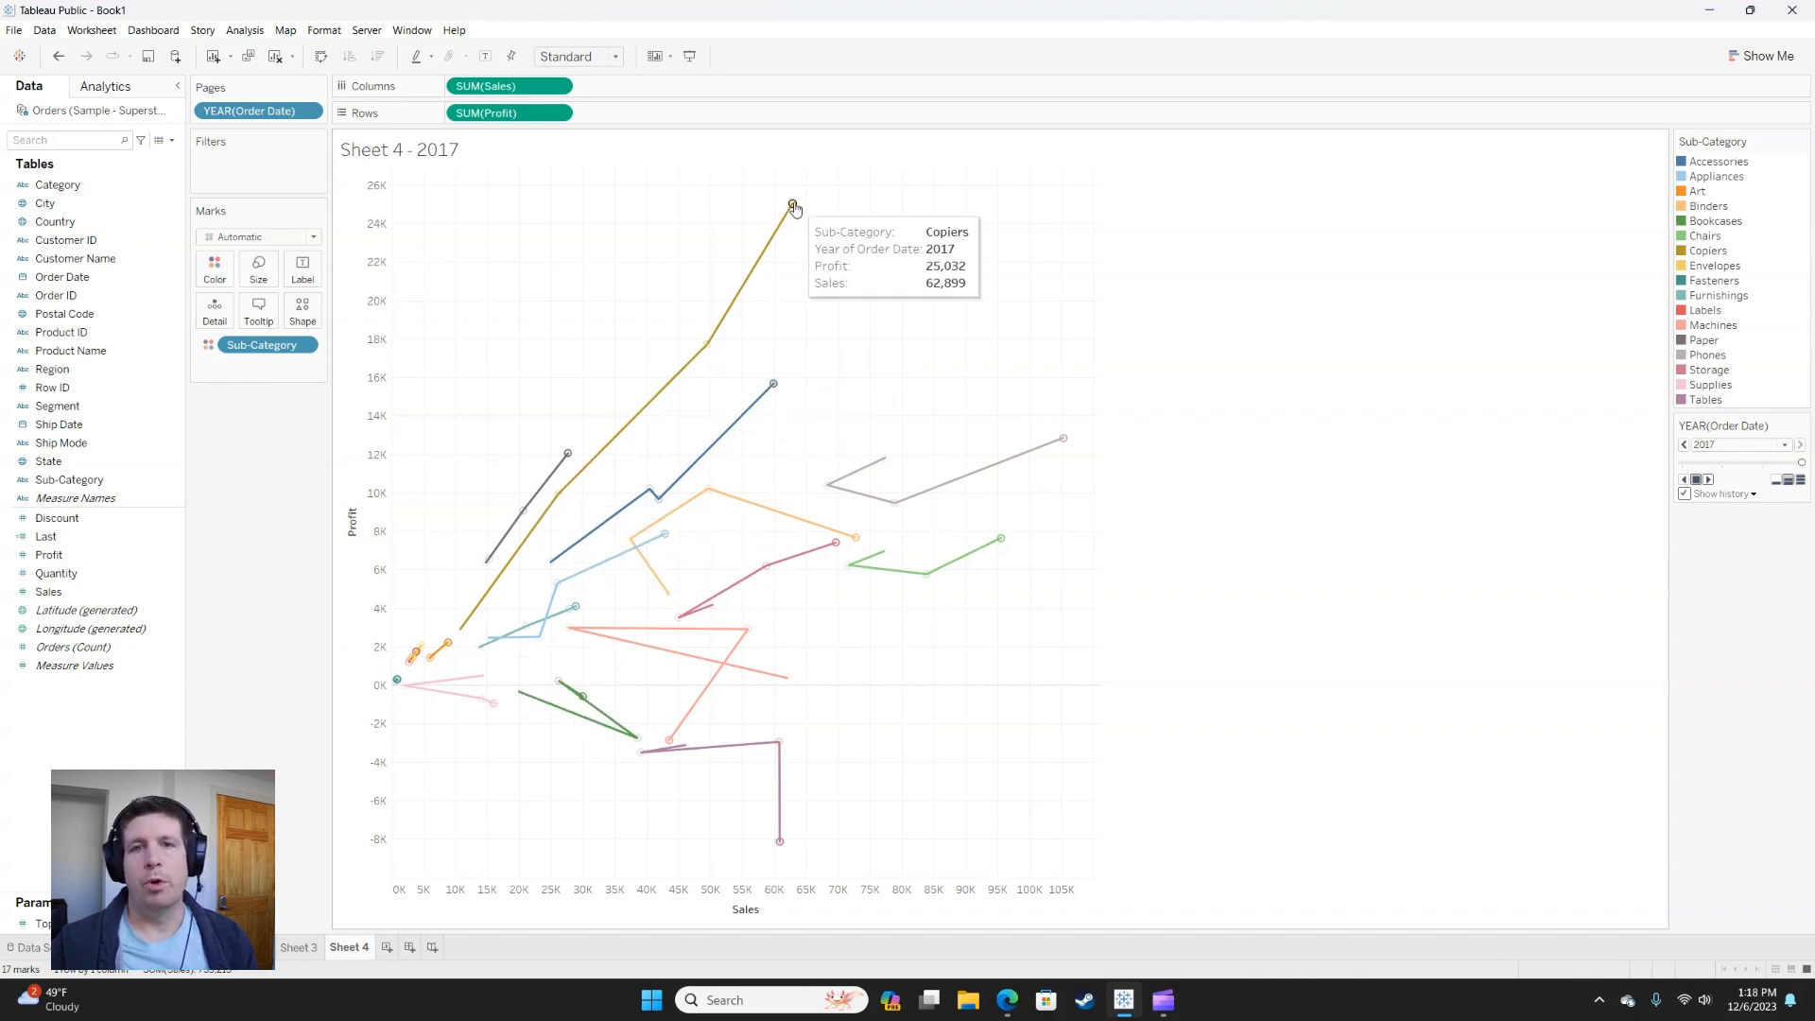